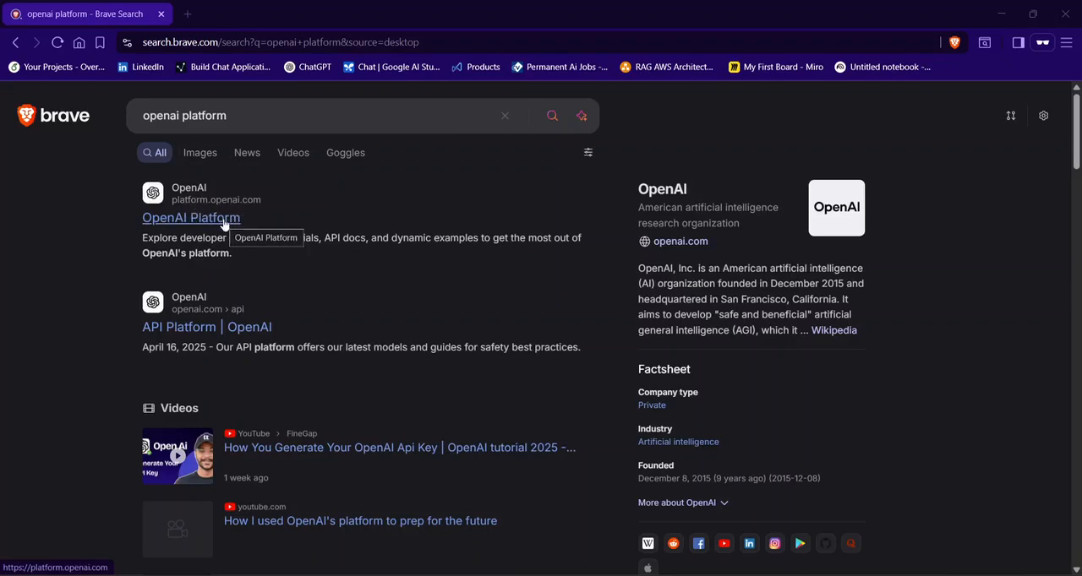
- Open the OpenAI Platform site from the search results, view its account sign-up page, and return to the developer overview
click(224, 221)
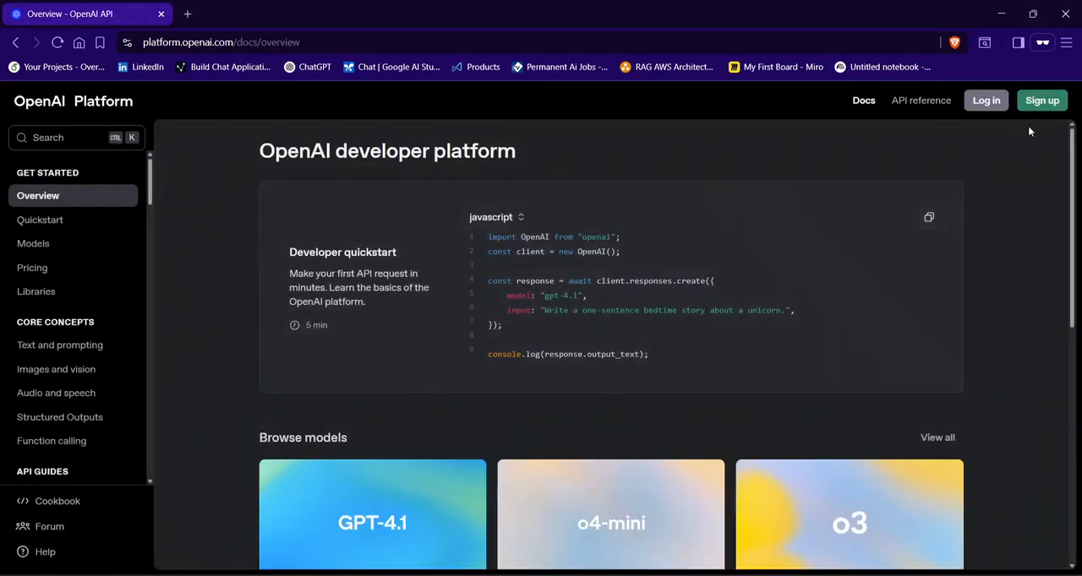
click(1041, 101)
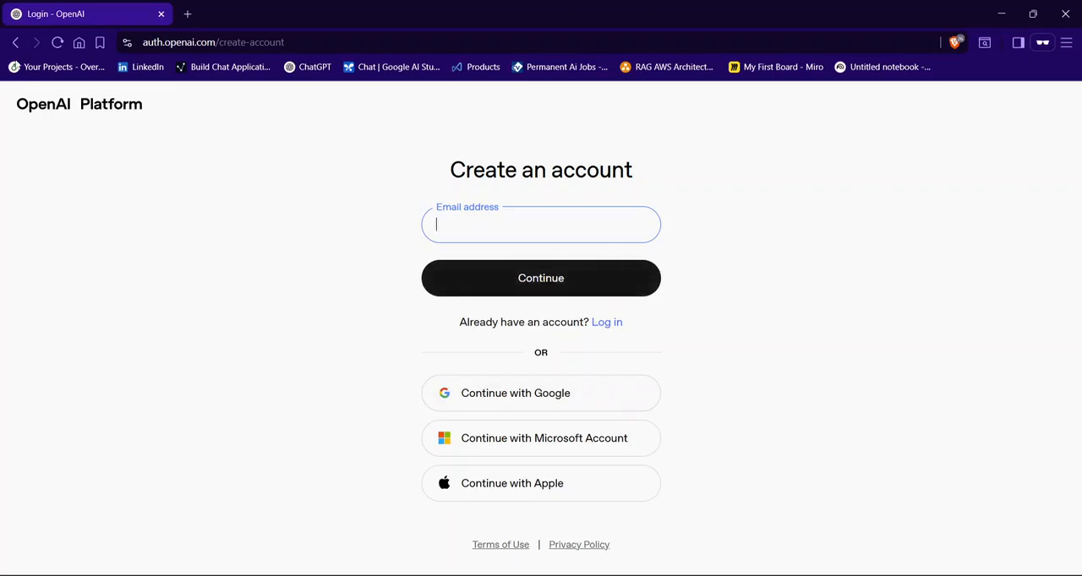
click(15, 42)
click(15, 44)
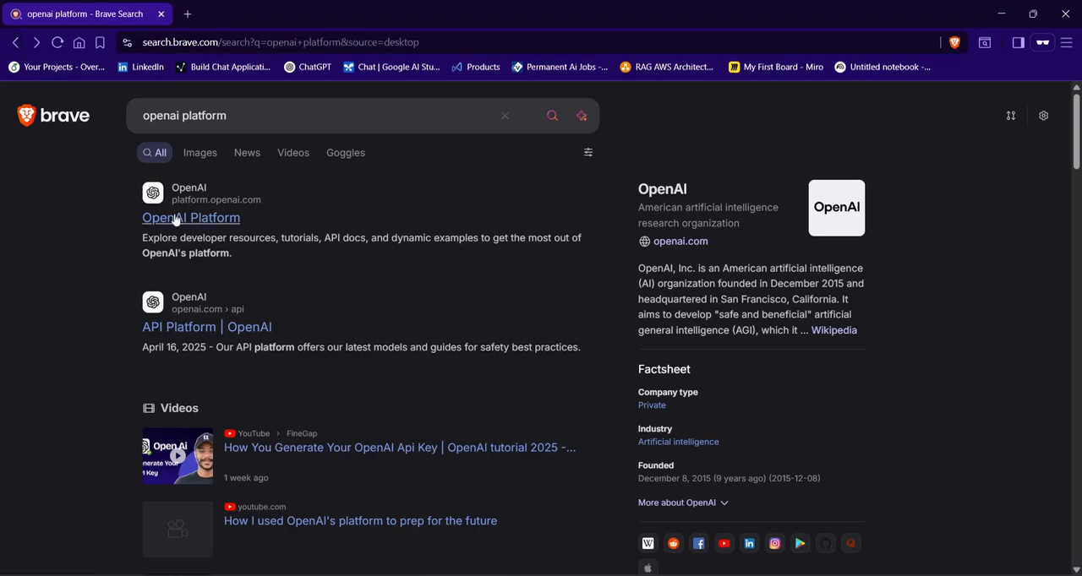
click(179, 218)
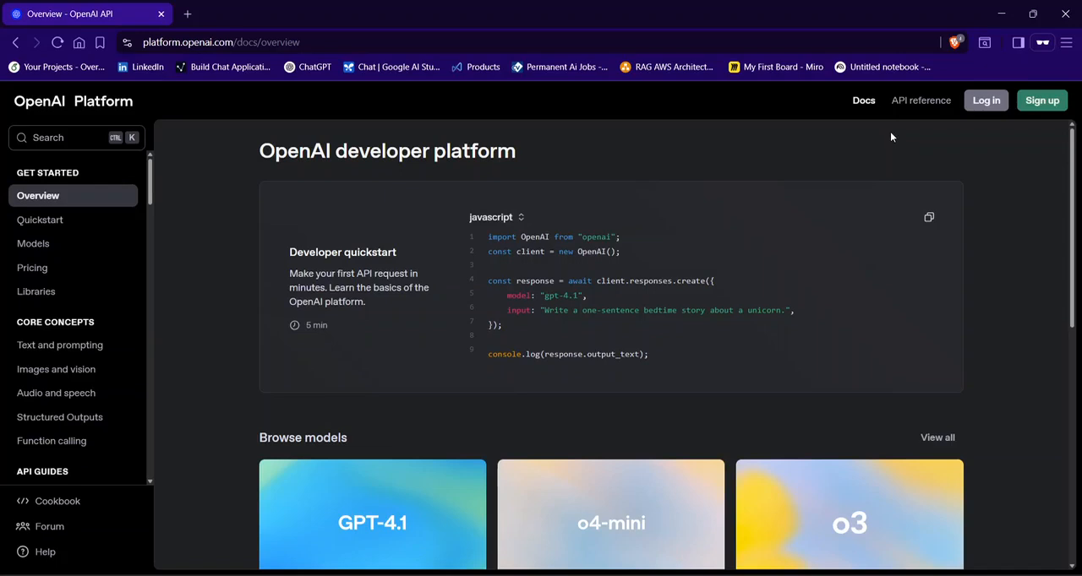
- Open the API reference and skim it from the introduction through authentication and debugging requests to the Responses section
click(920, 102)
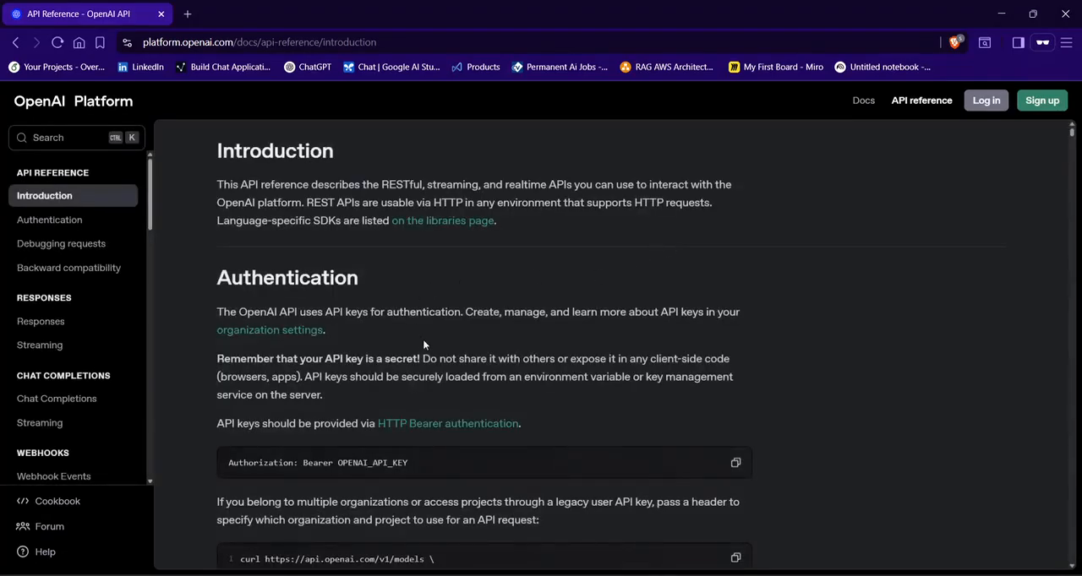
scroll(92, 285, down, 1)
scroll(580, 299, down, 3)
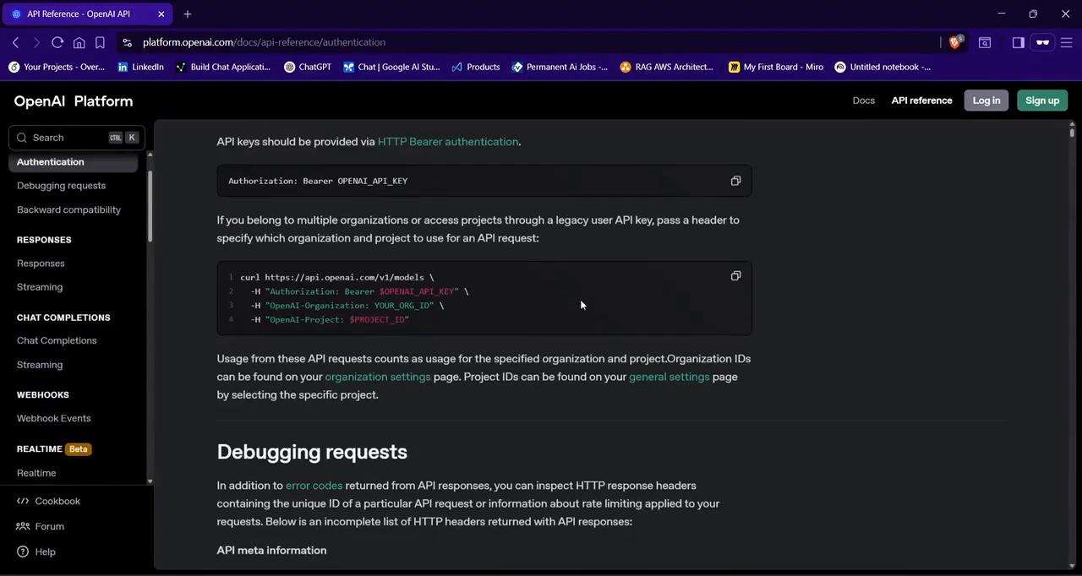
scroll(580, 300, down, 3)
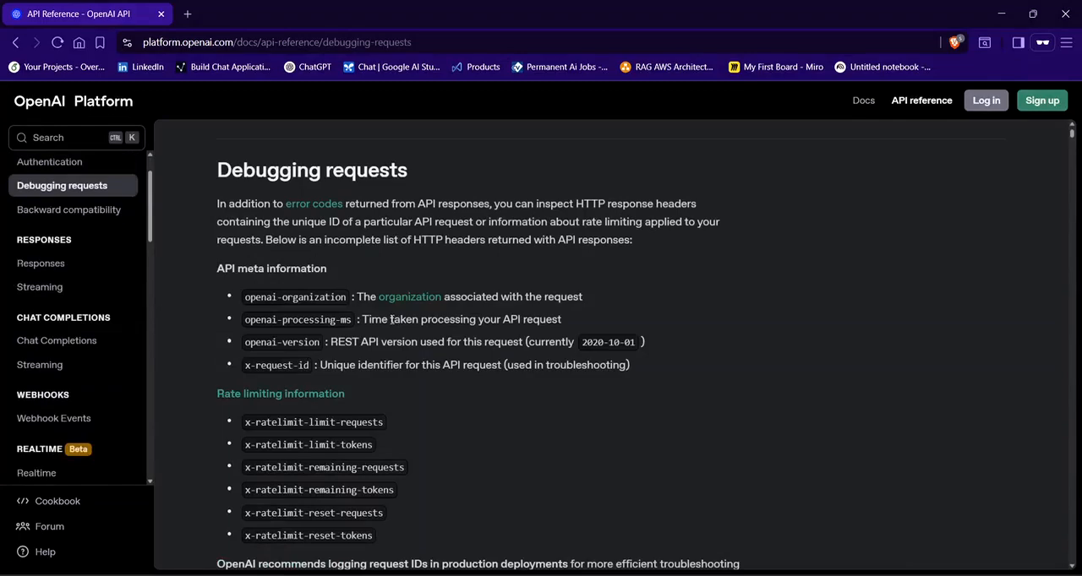
scroll(391, 319, down, 10)
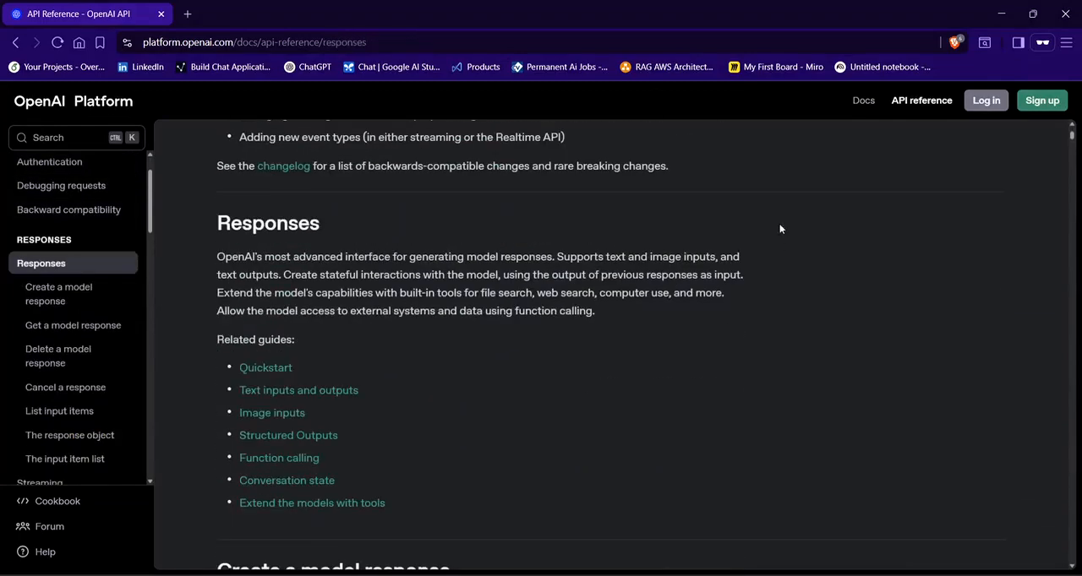
- Return to the docs and look through the Overview, Quickstart and Models pages
click(860, 108)
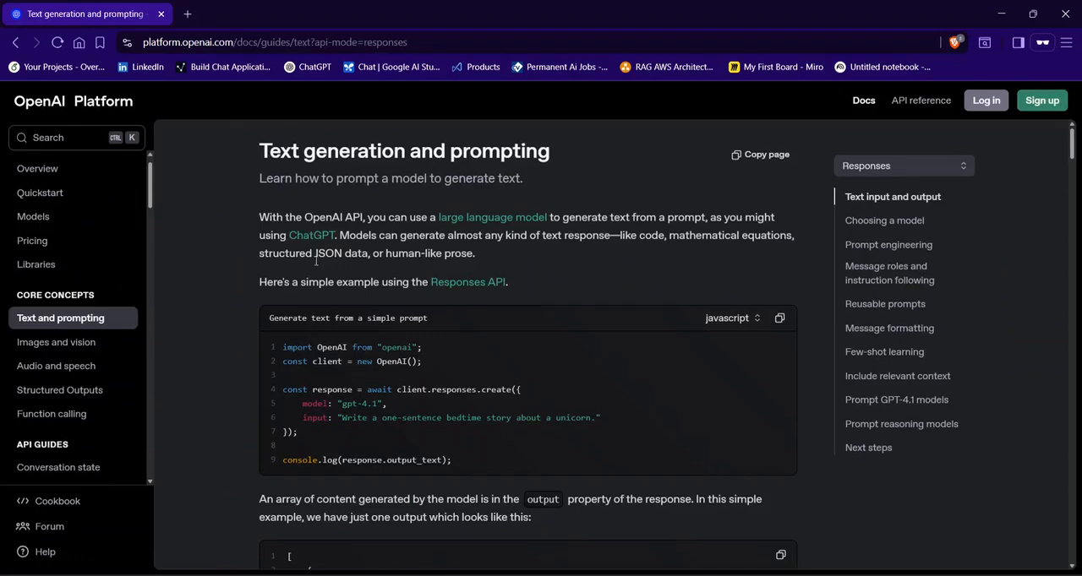
click(42, 172)
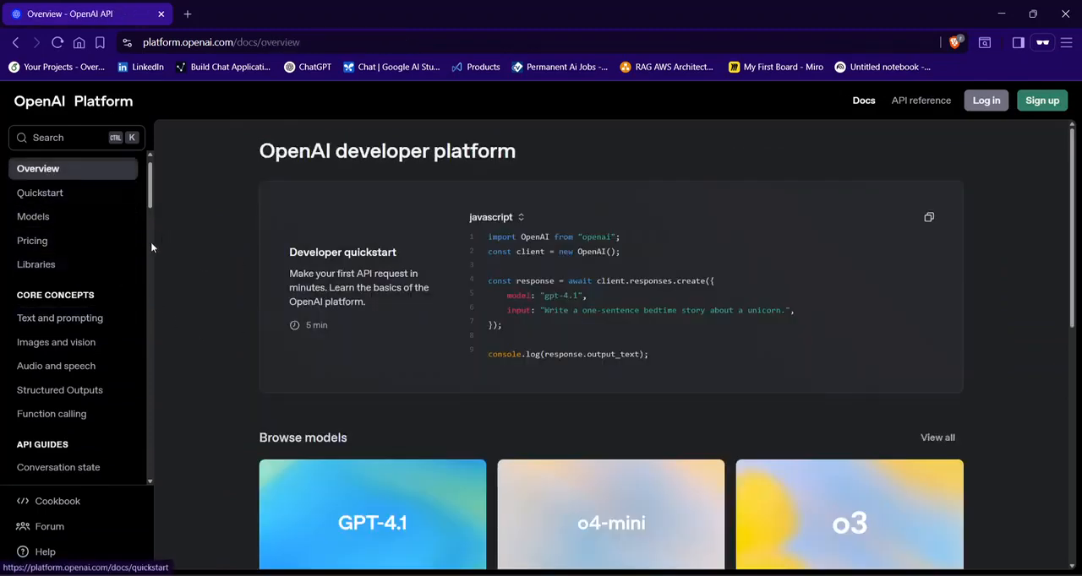
click(57, 195)
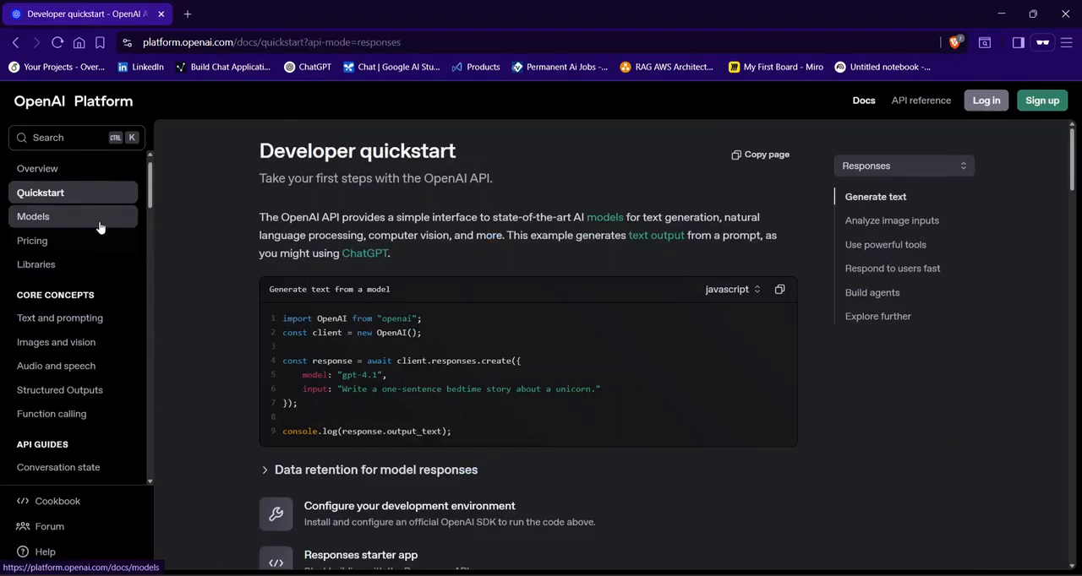
click(97, 220)
- Open the Pricing page and skim its token price tables
click(91, 241)
scroll(532, 338, down, 10)
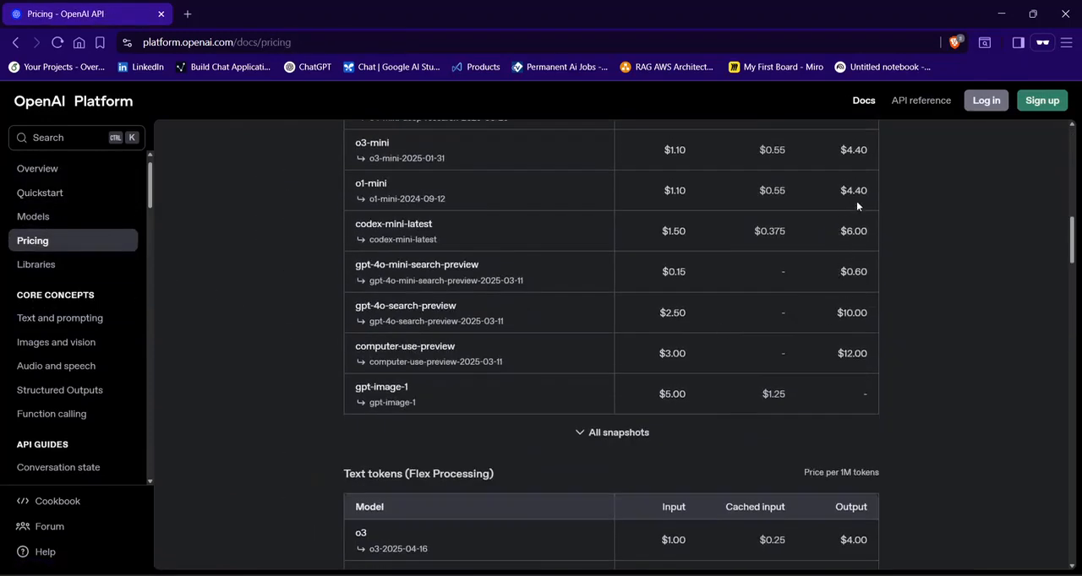
scroll(642, 317, down, 2)
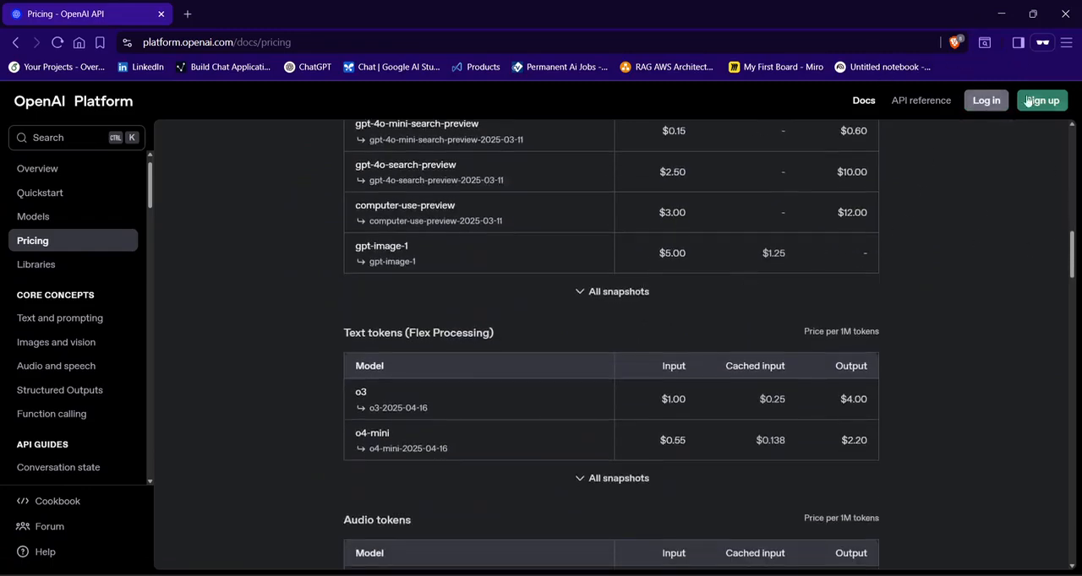
scroll(625, 255, up, 5)
scroll(277, 330, up, 9)
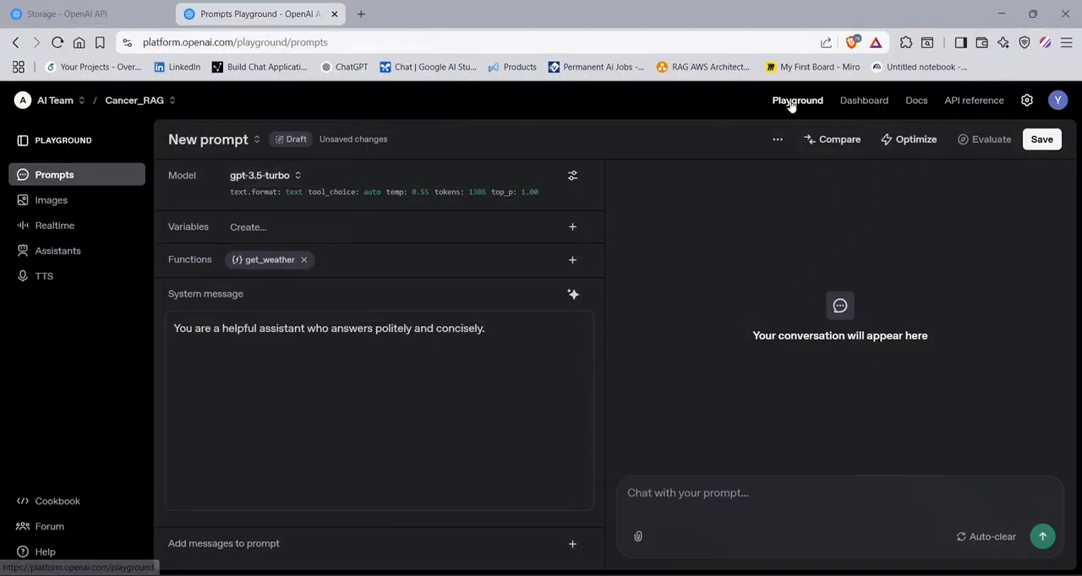
- In the signed-in session, view the Dashboard, and return to the docs overview to look at its featured models
click(873, 105)
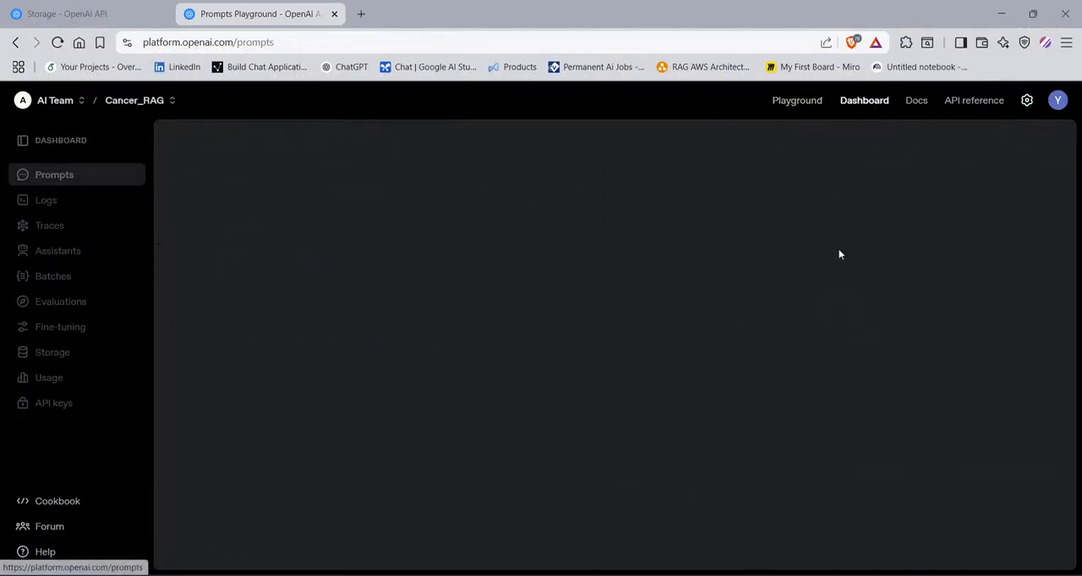
click(918, 104)
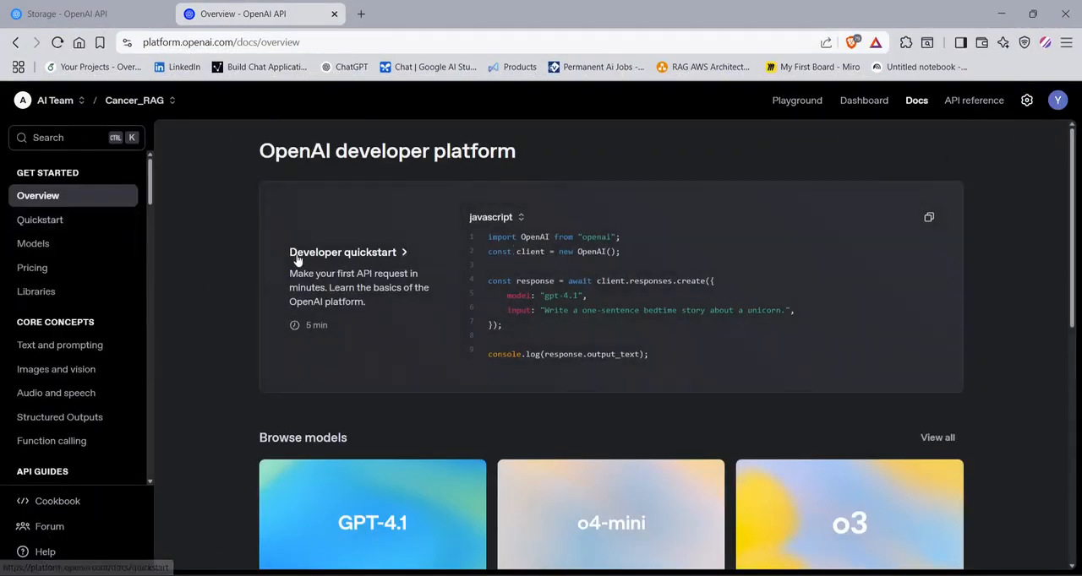
scroll(383, 335, down, 2)
scroll(447, 342, up, 2)
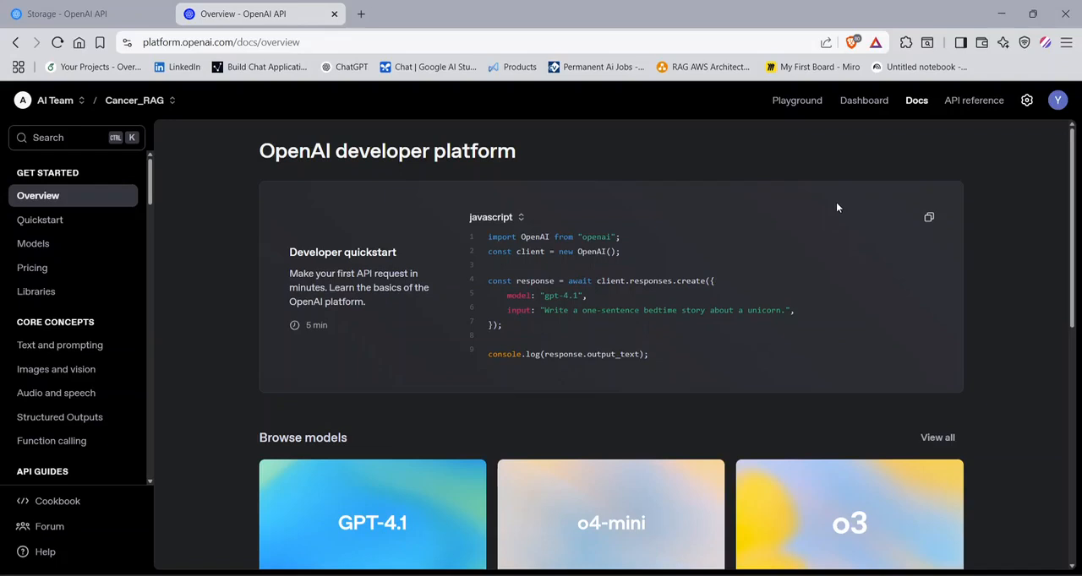
scroll(846, 203, down, 2)
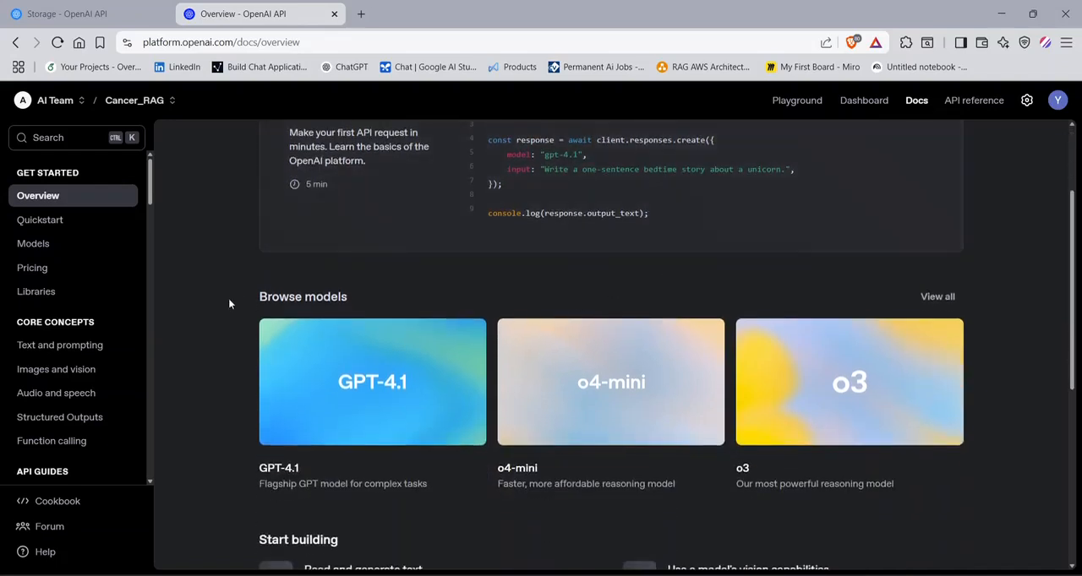
- Show all available models and examine the reasoning and flagship chat model categories
click(937, 297)
scroll(803, 326, down, 4)
scroll(634, 339, down, 4)
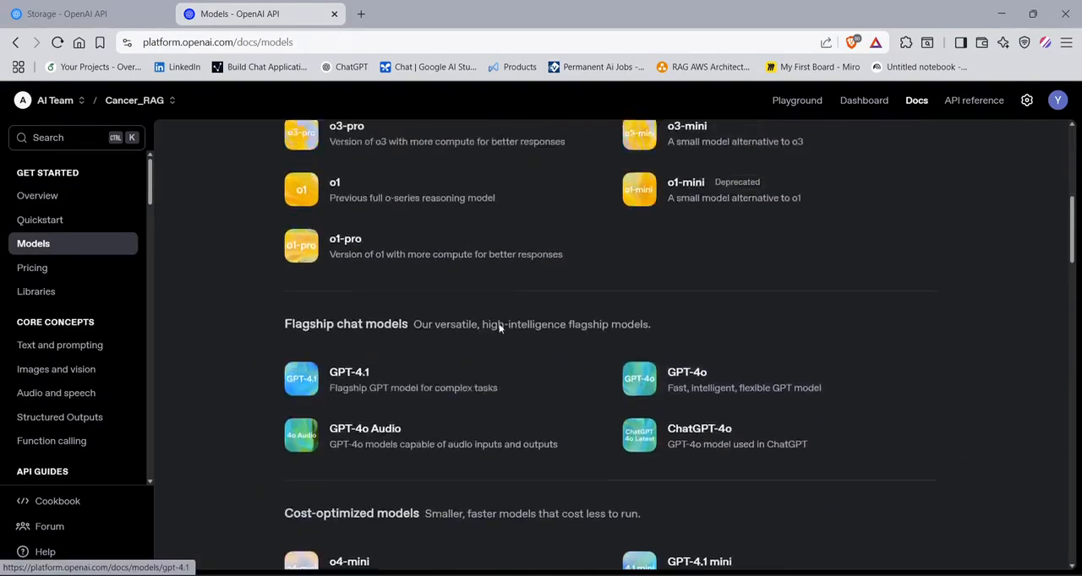
scroll(498, 326, up, 4)
scroll(496, 331, down, 3)
- Open the Pricing page and highlight the price unit and gpt-4.1's input, output and cached input prices
click(32, 267)
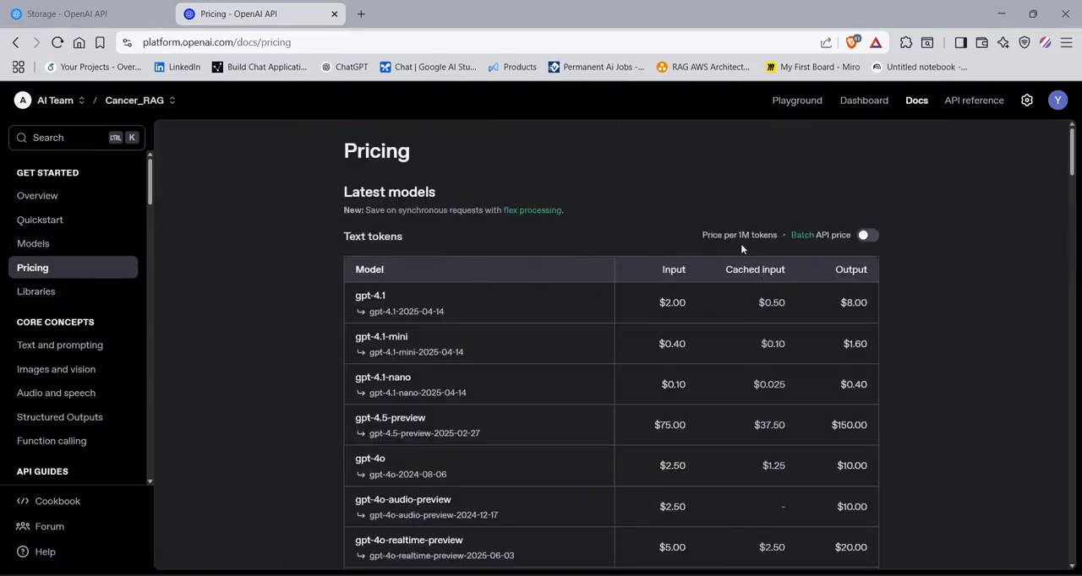
drag(733, 236, 754, 237)
drag(659, 301, 685, 301)
click(845, 303)
drag(844, 302, 872, 305)
drag(753, 302, 788, 304)
- Review the text token prices of the remaining models, down to gpt-image-1, and return to the start of the table
scroll(385, 297, down, 3)
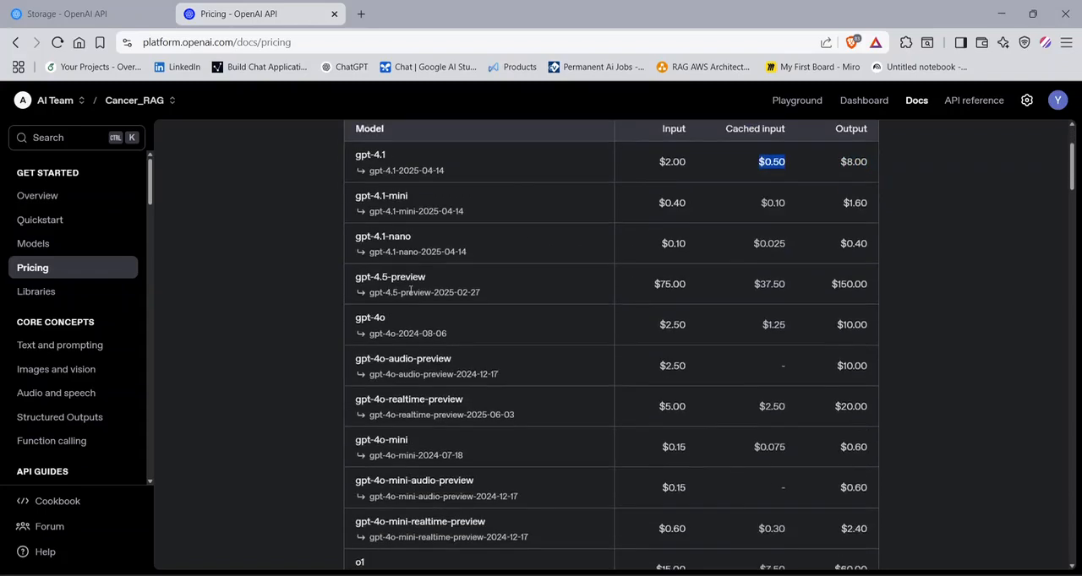
scroll(588, 301, down, 10)
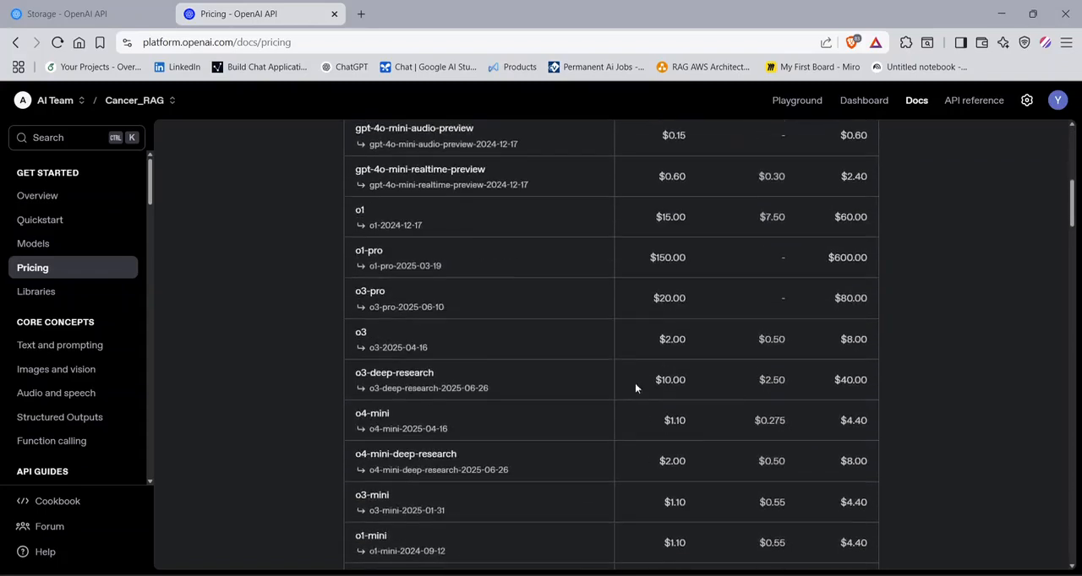
scroll(495, 494, down, 3)
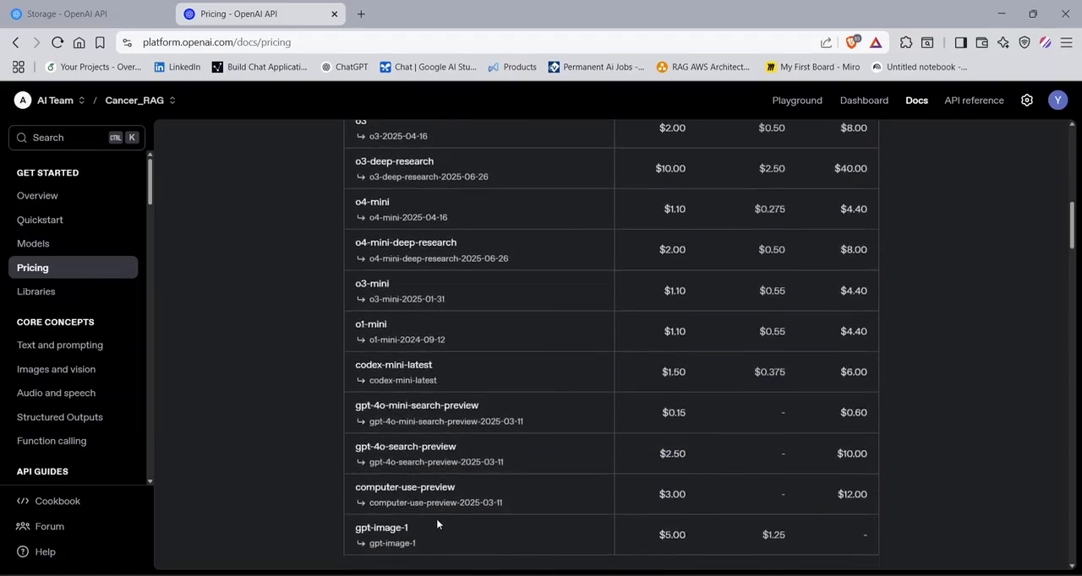
scroll(696, 461, up, 12)
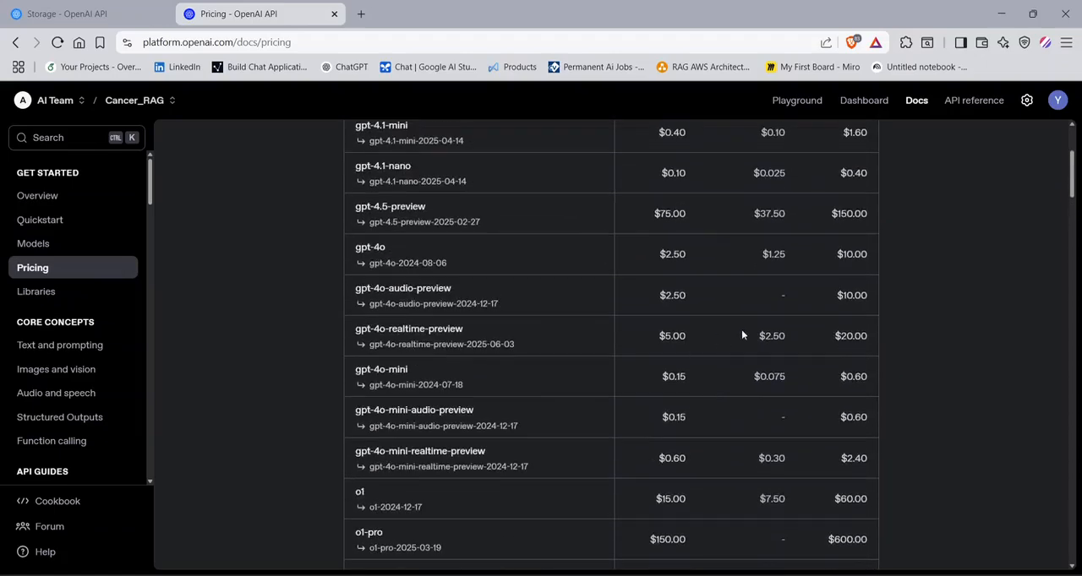
scroll(753, 344, up, 5)
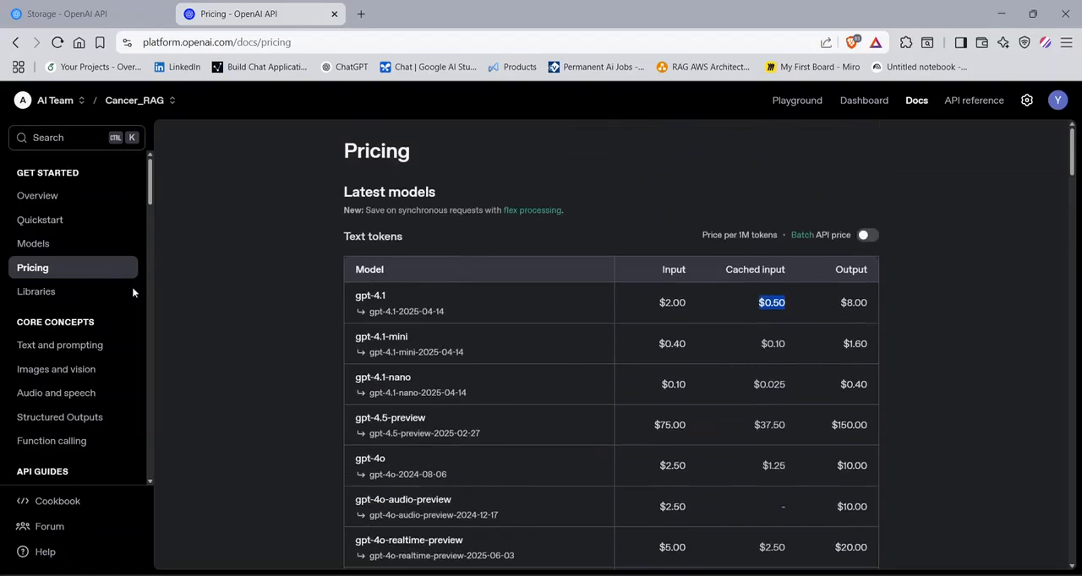
- Open the Libraries guide and display the Windows instructions for exporting an API key
click(66, 291)
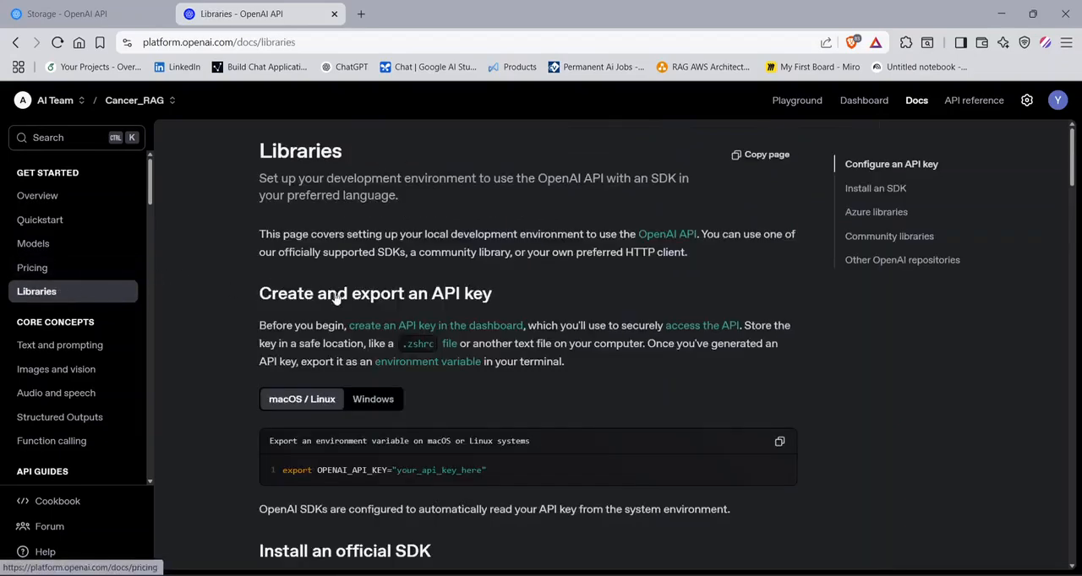
scroll(335, 287, down, 5)
scroll(406, 279, down, 5)
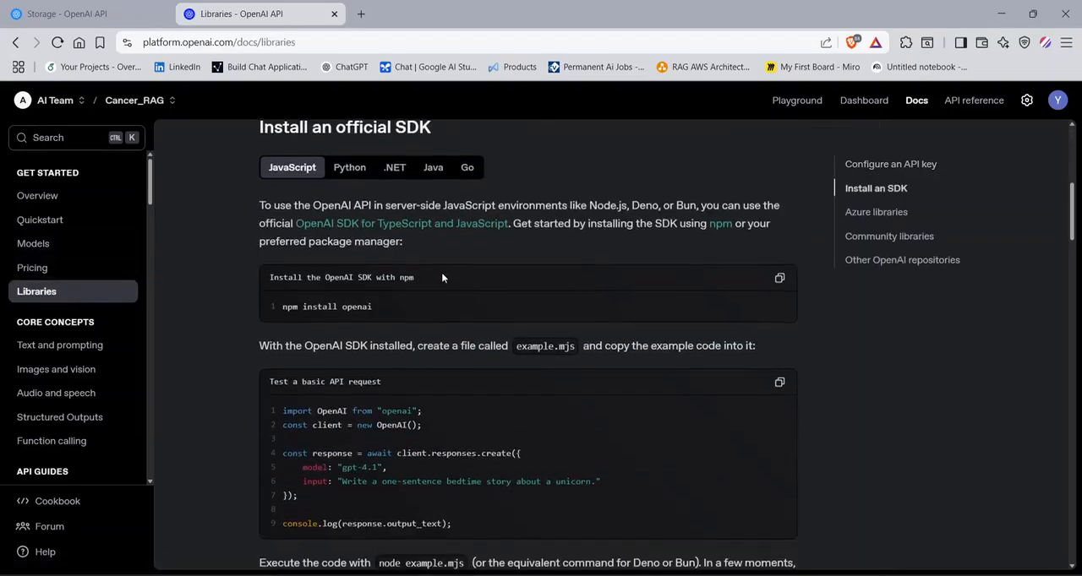
scroll(438, 279, up, 4)
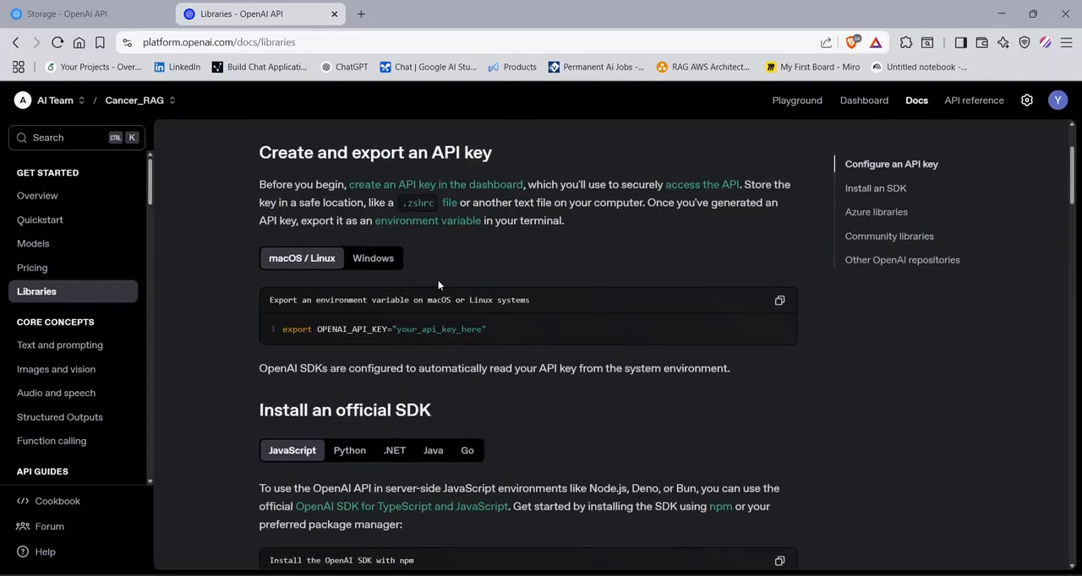
click(381, 262)
scroll(405, 279, down, 2)
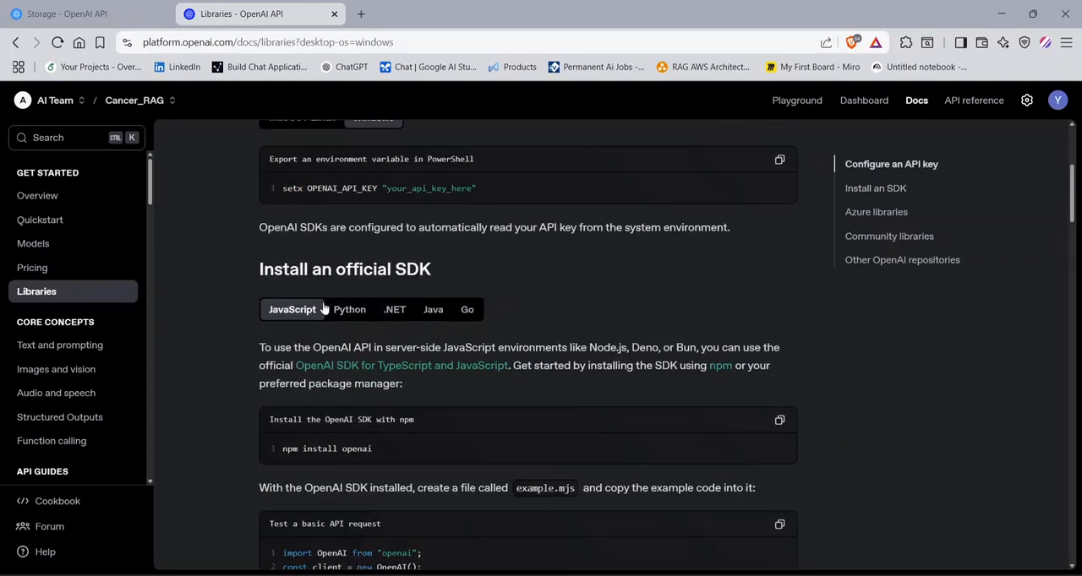
- Show the official SDK installation instructions for Java and for Python, and read the Python example request
click(432, 309)
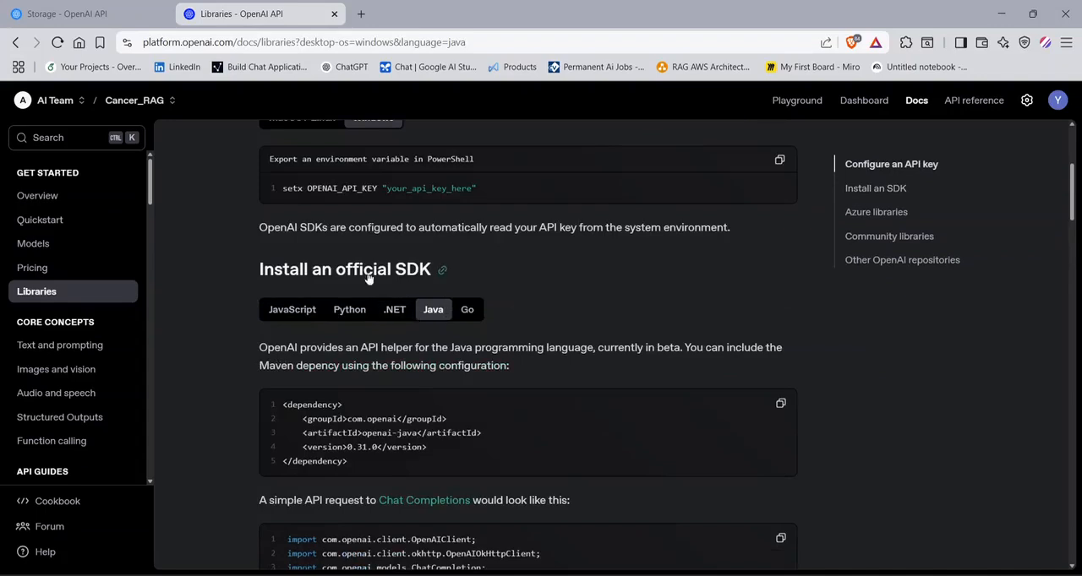
click(350, 311)
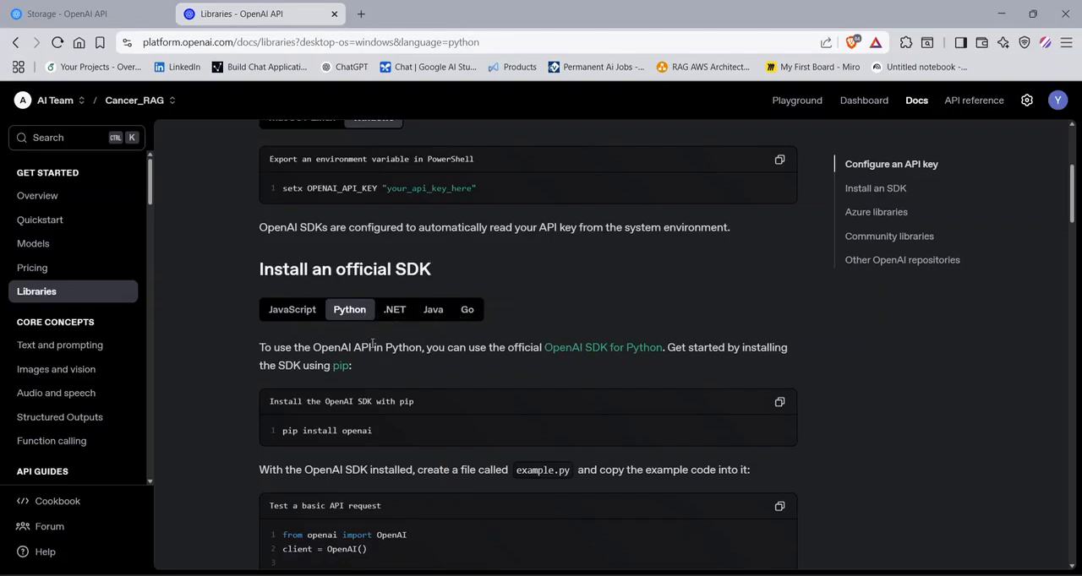
scroll(373, 342, down, 2)
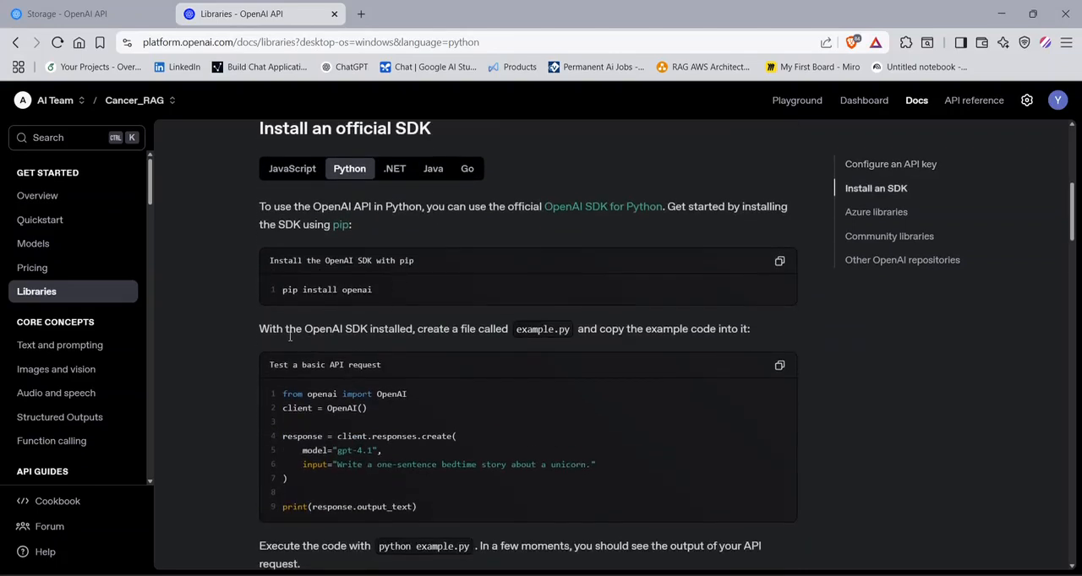
- Open the Conversation state API guide and examine its Python example of manually constructing a past conversation
scroll(72, 365, down, 3)
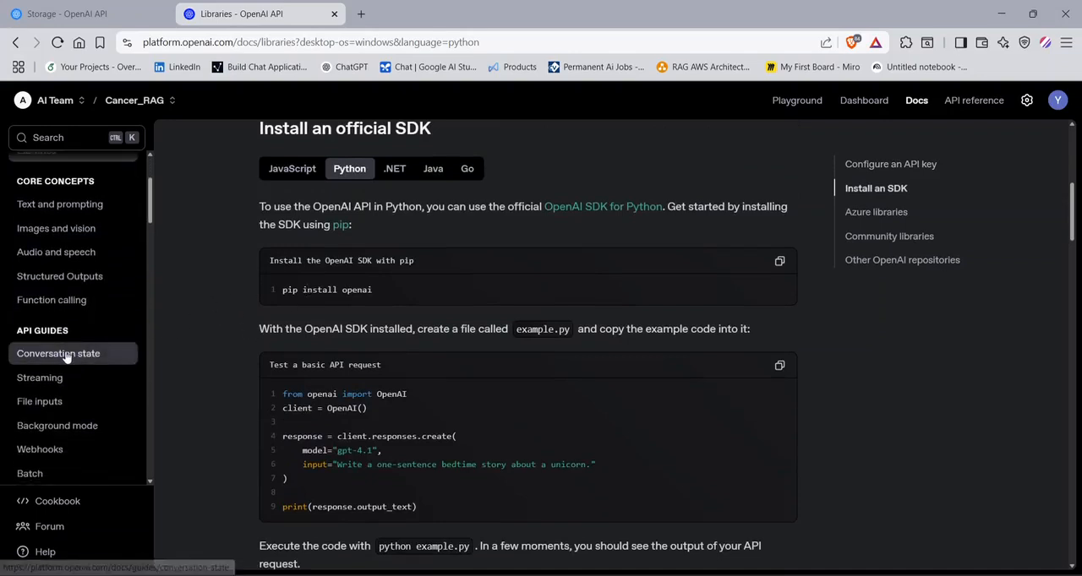
click(66, 355)
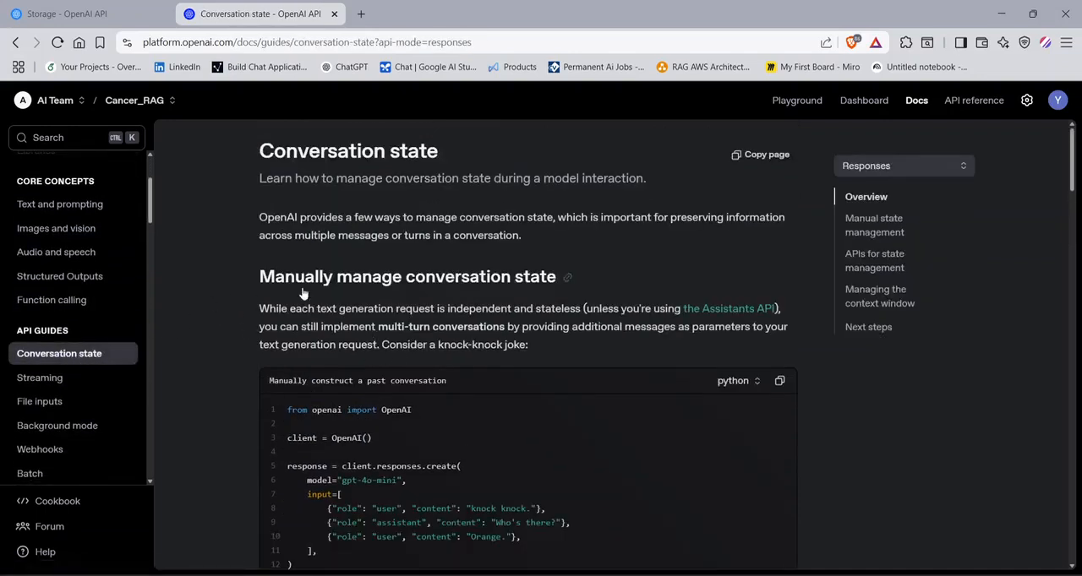
scroll(302, 292, down, 3)
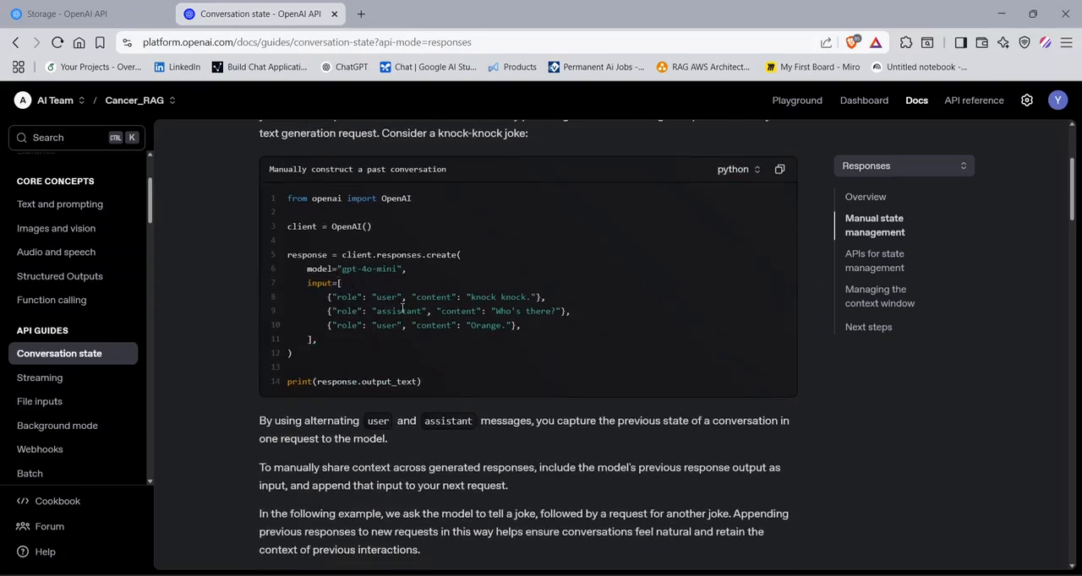
- Skim the manual conversation state examples, and open the File inputs guide to read its PDF upload and Base64 examples
scroll(342, 292, up, 1)
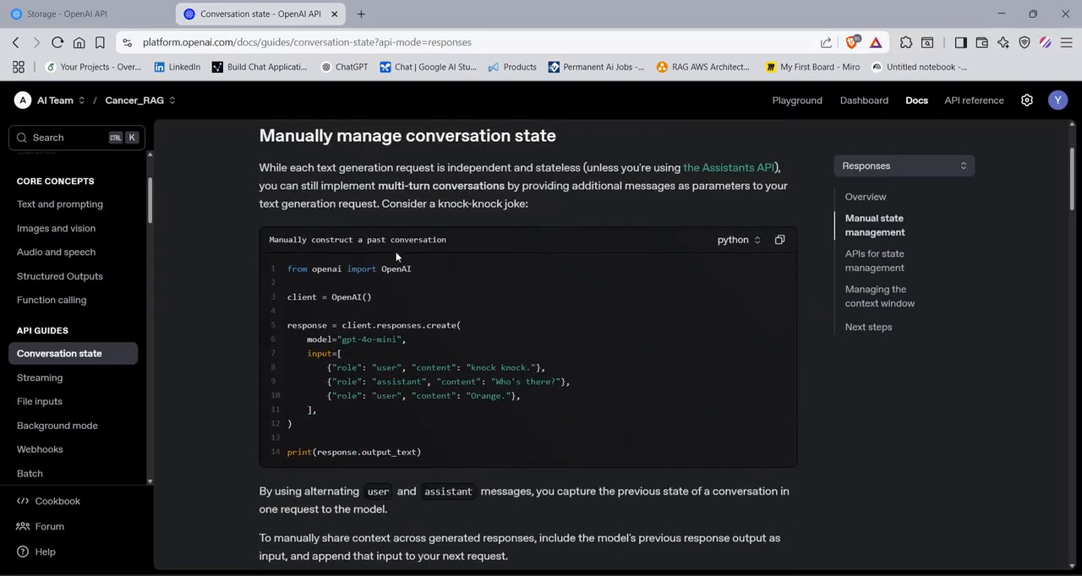
scroll(412, 245, down, 10)
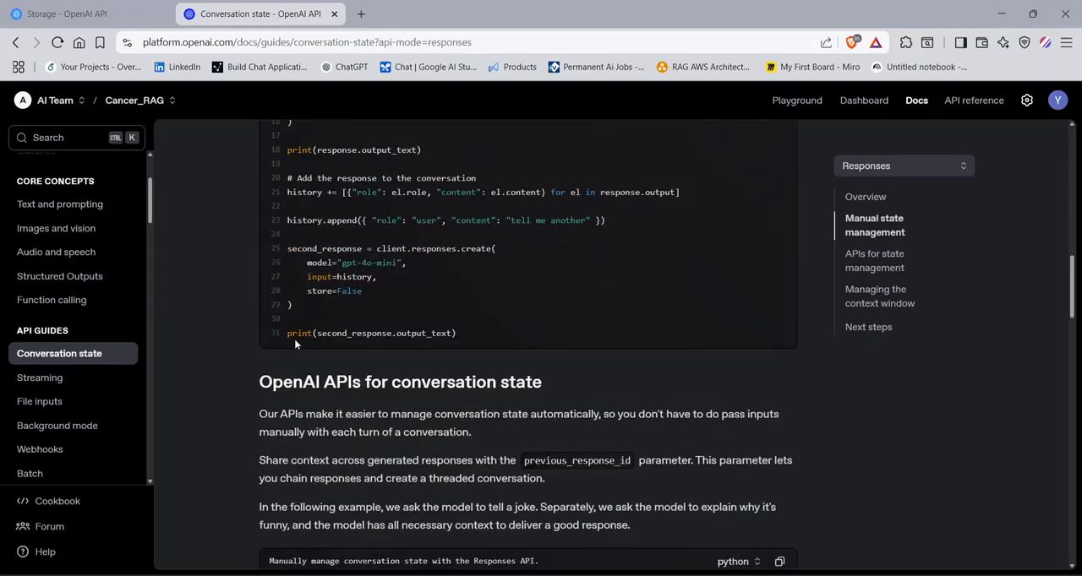
click(127, 377)
click(85, 402)
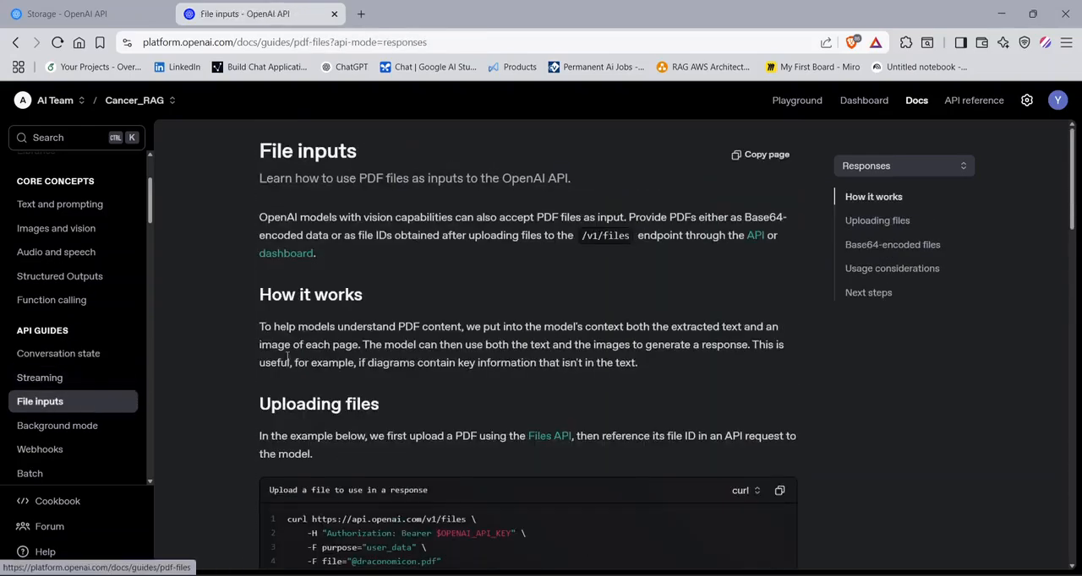
scroll(406, 318, down, 4)
scroll(470, 379, down, 3)
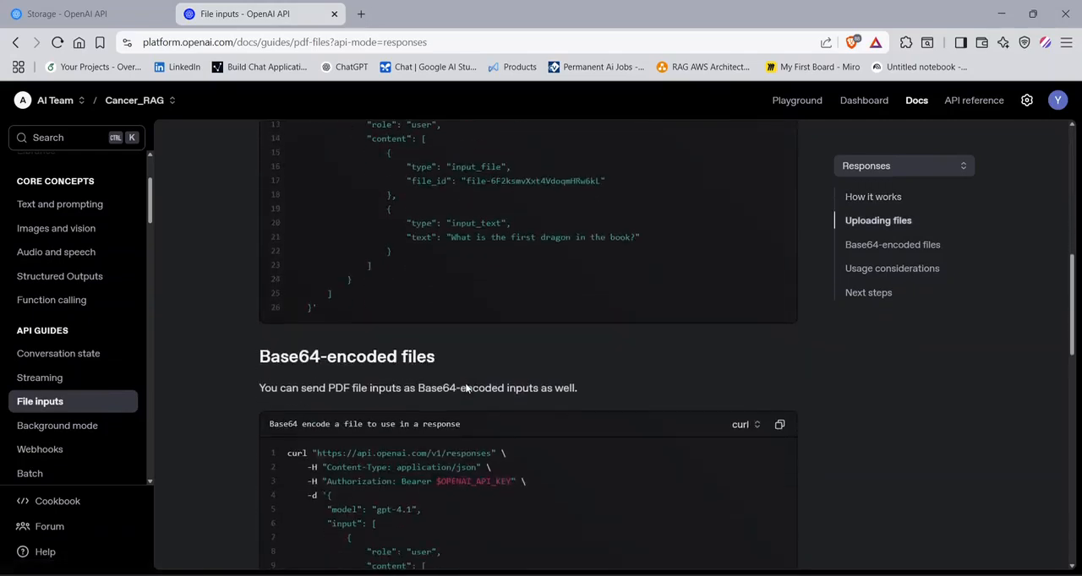
- Open the Webhooks guide and examine its Python webhook server example
scroll(86, 399, down, 2)
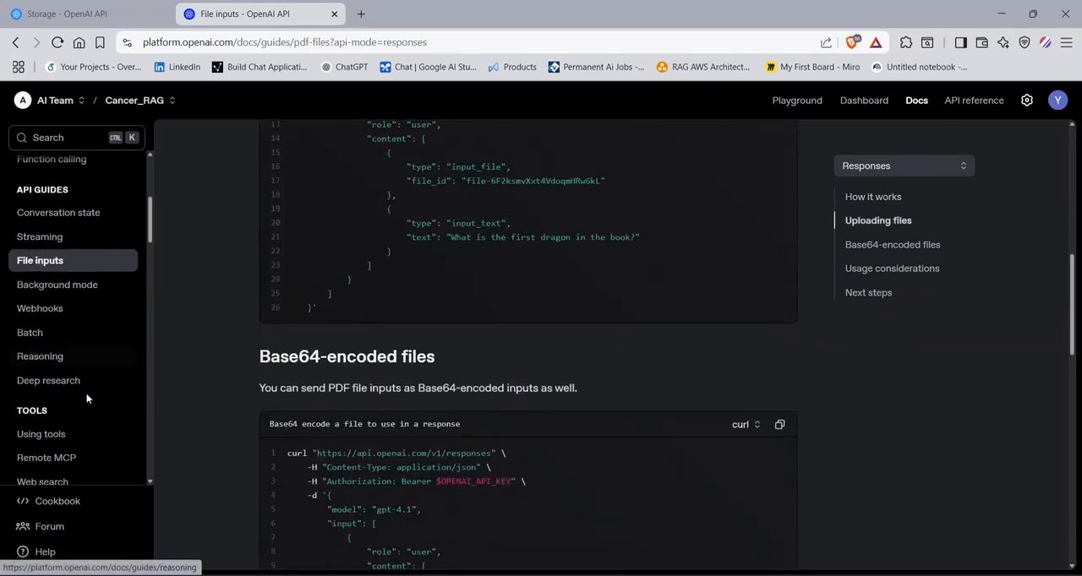
click(71, 307)
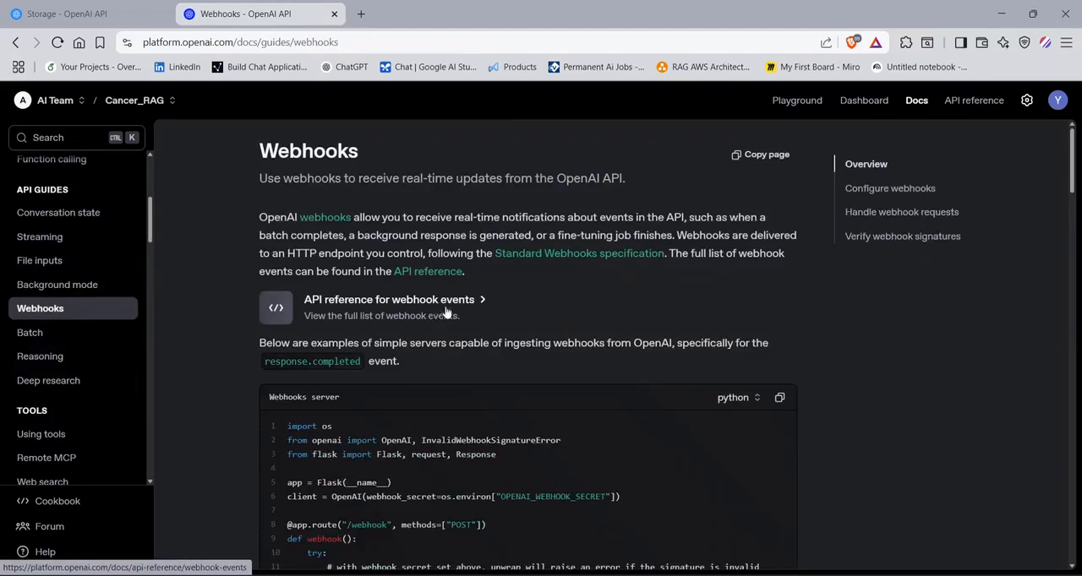
scroll(298, 271, down, 3)
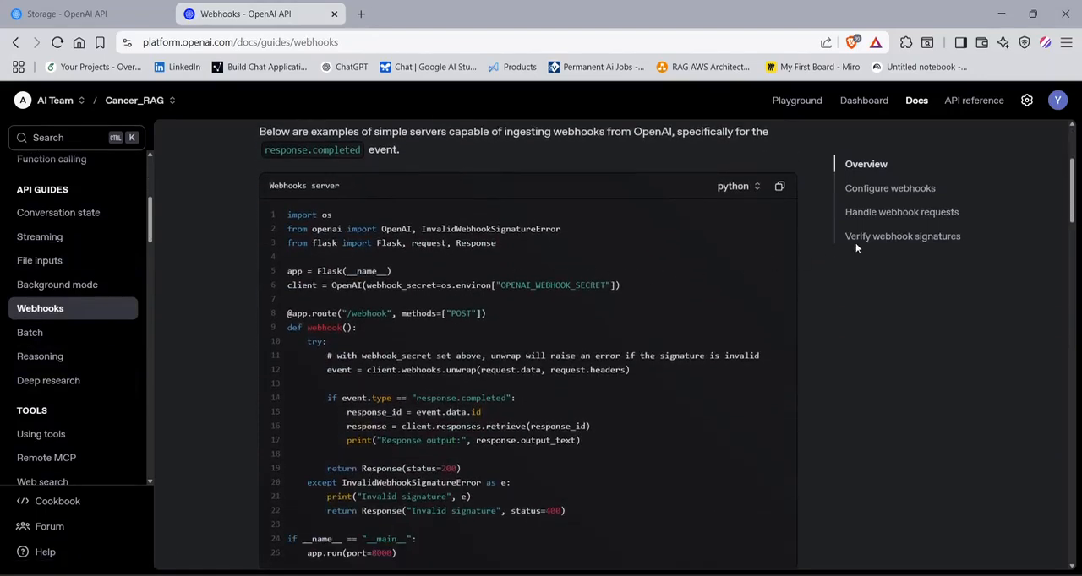
- Open the API reference and read its introductory sections, including Debugging requests and Backward compatibility
click(974, 100)
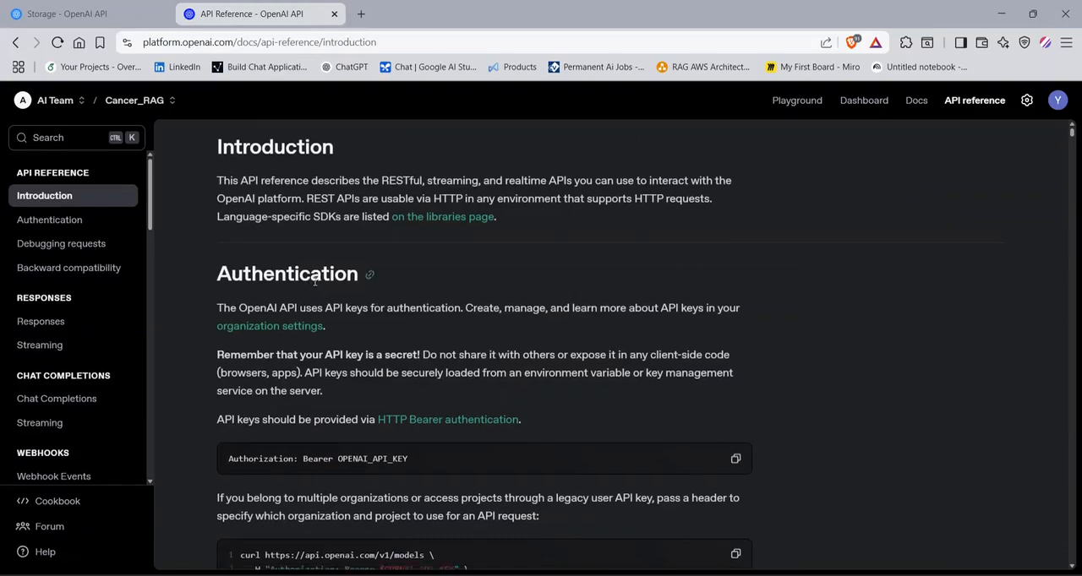
scroll(254, 279, down, 3)
click(84, 245)
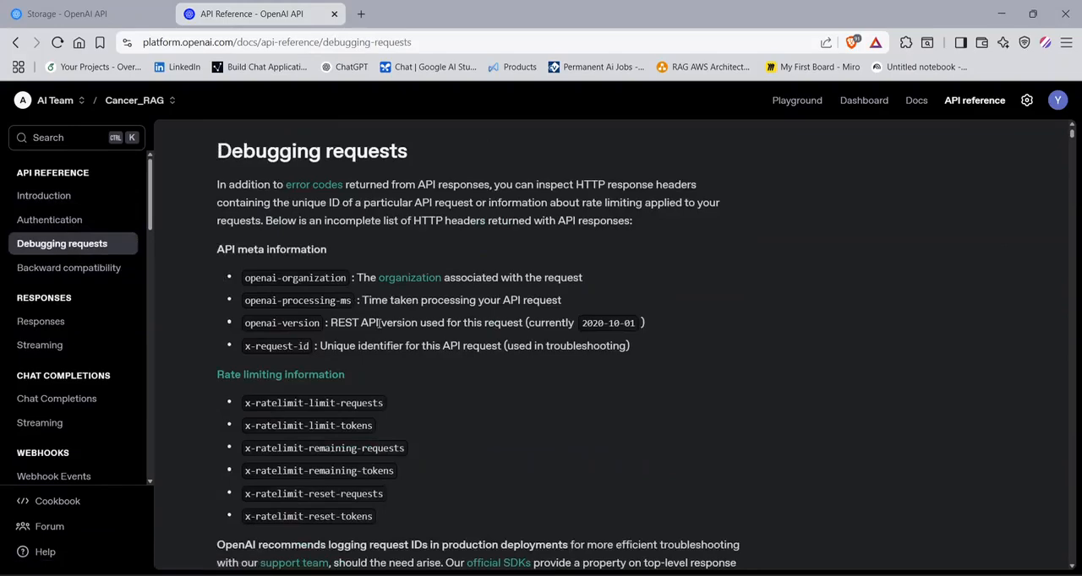
scroll(363, 317, down, 6)
scroll(380, 326, down, 1)
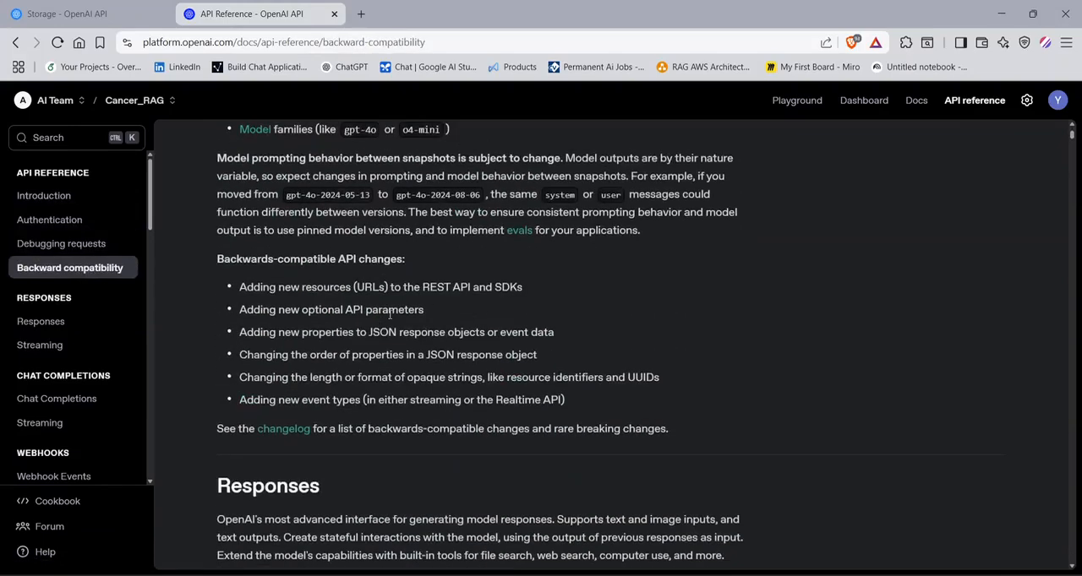
scroll(381, 313, down, 3)
- Open the Responses reference and examine the request body parameters for creating a model response
click(91, 323)
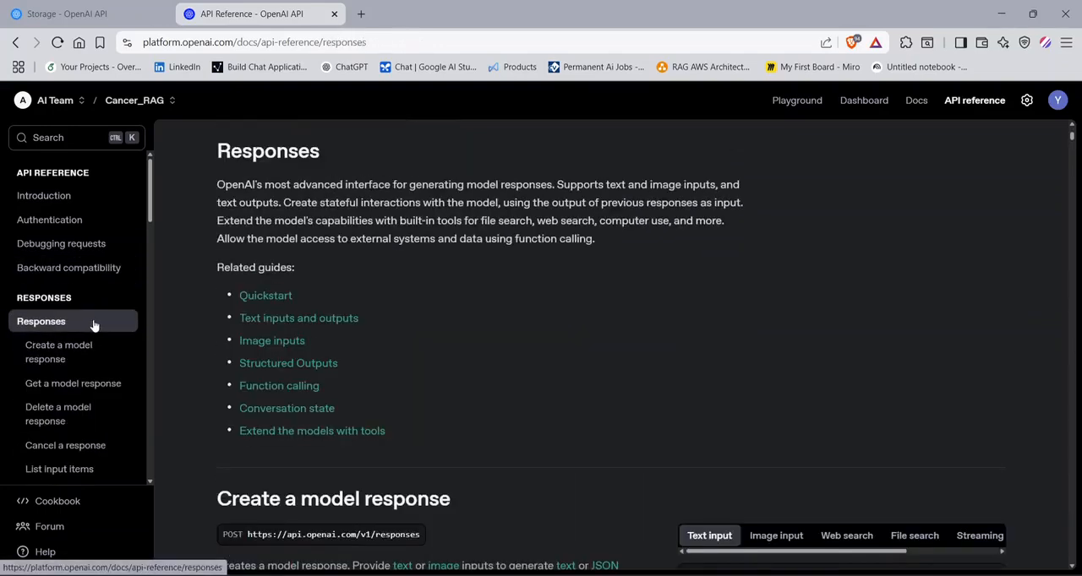
scroll(332, 338, down, 3)
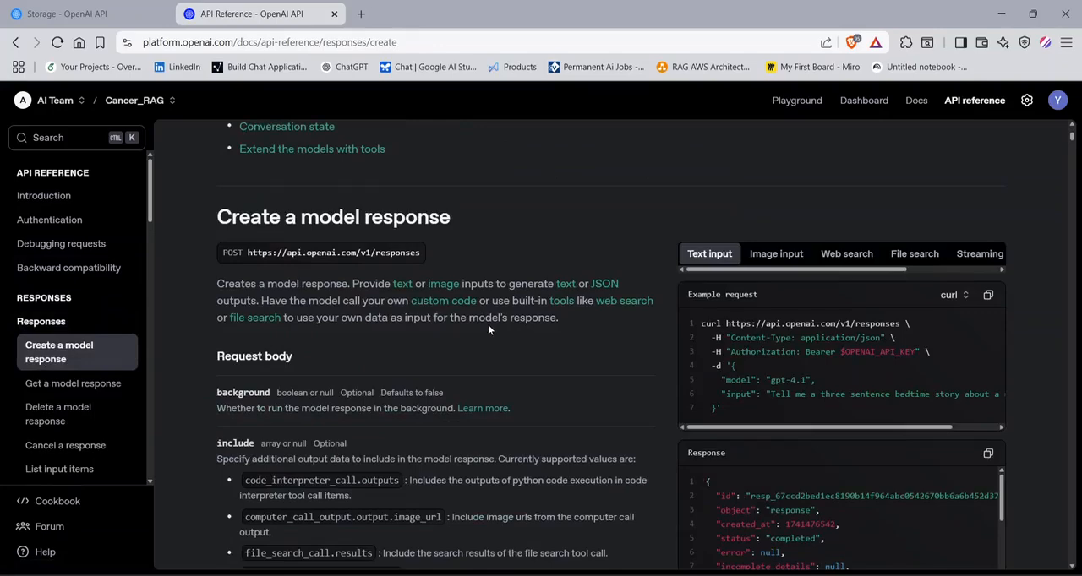
scroll(487, 325, down, 8)
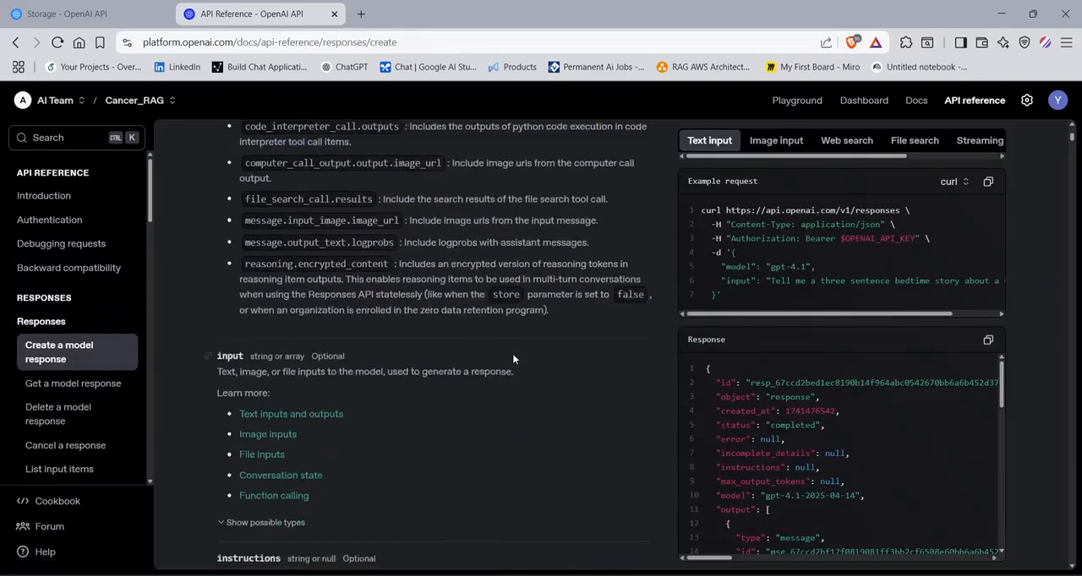
scroll(502, 359, down, 3)
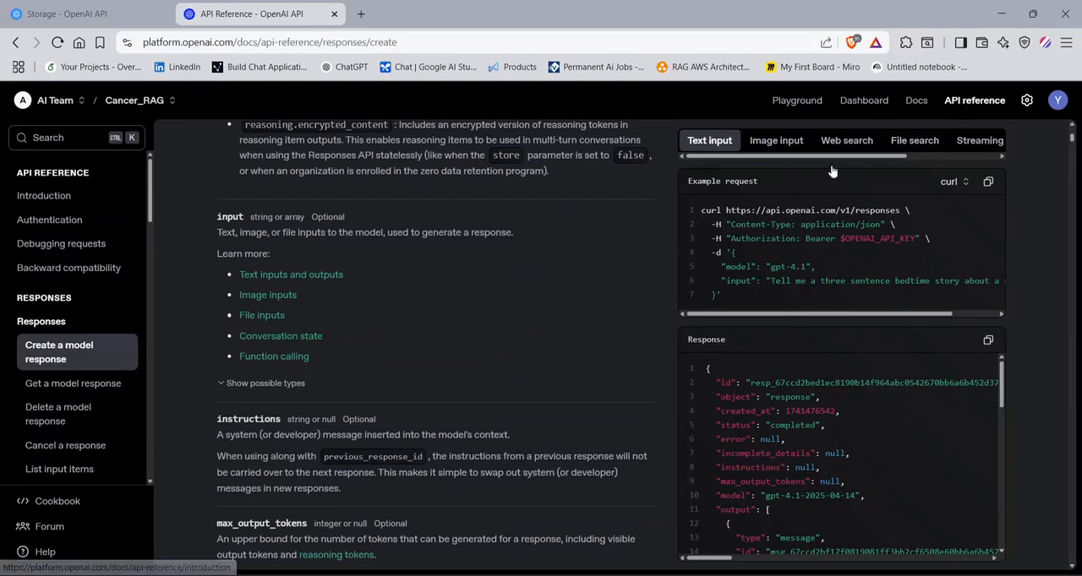
- Switch to the Personal organization and open the Playground
click(36, 100)
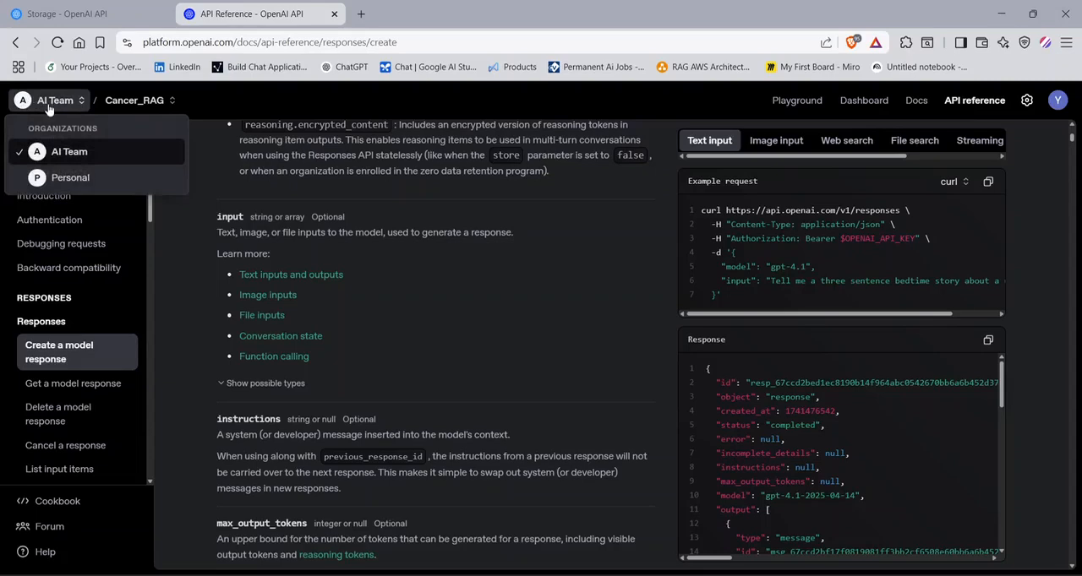
click(77, 178)
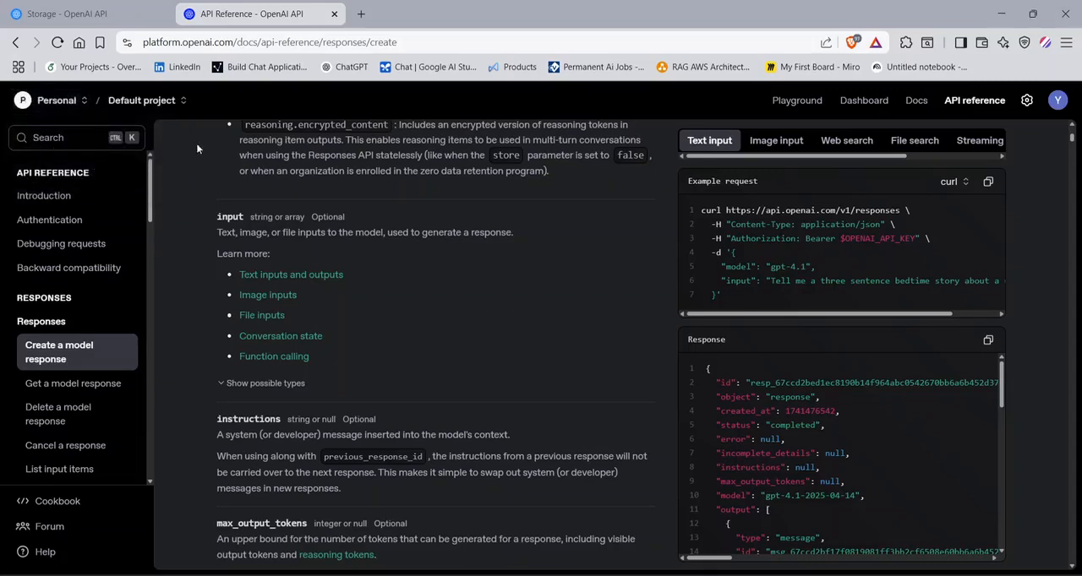
click(796, 101)
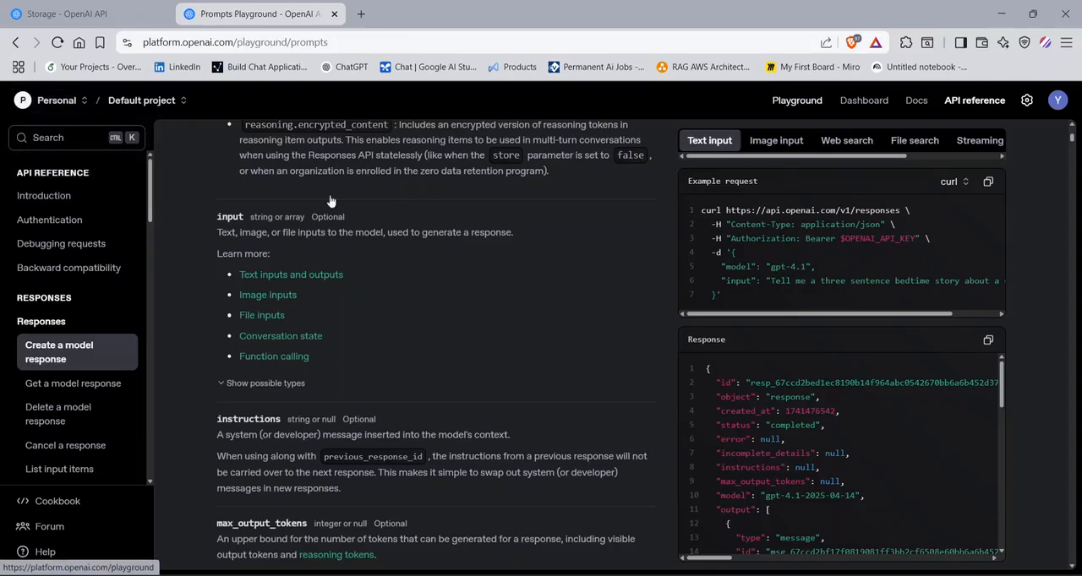
- Compare the Playground under the AI Team and Personal organizations, and list the projects of the Personal organization
click(61, 102)
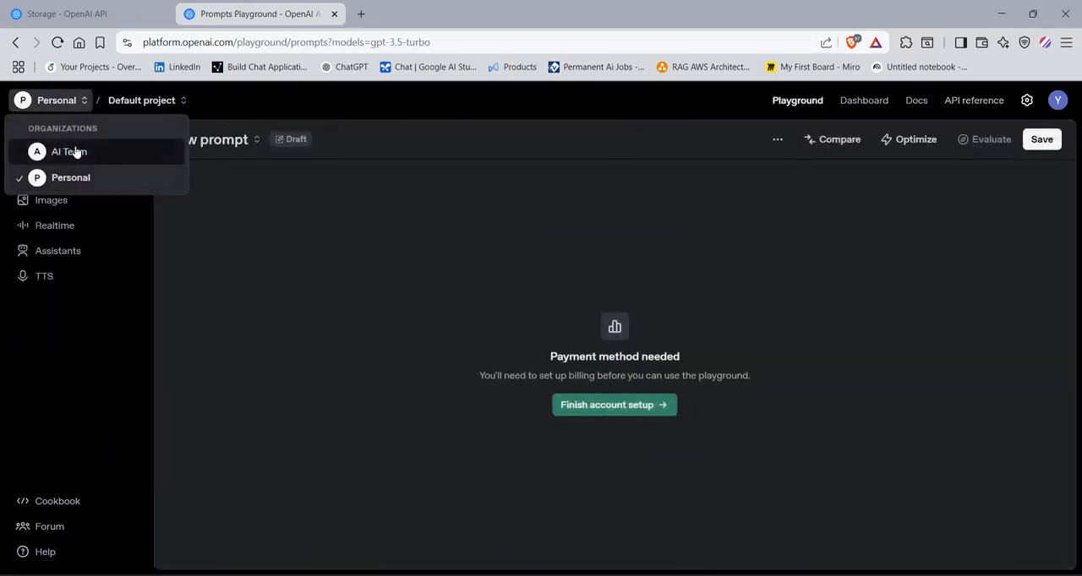
click(73, 150)
click(49, 101)
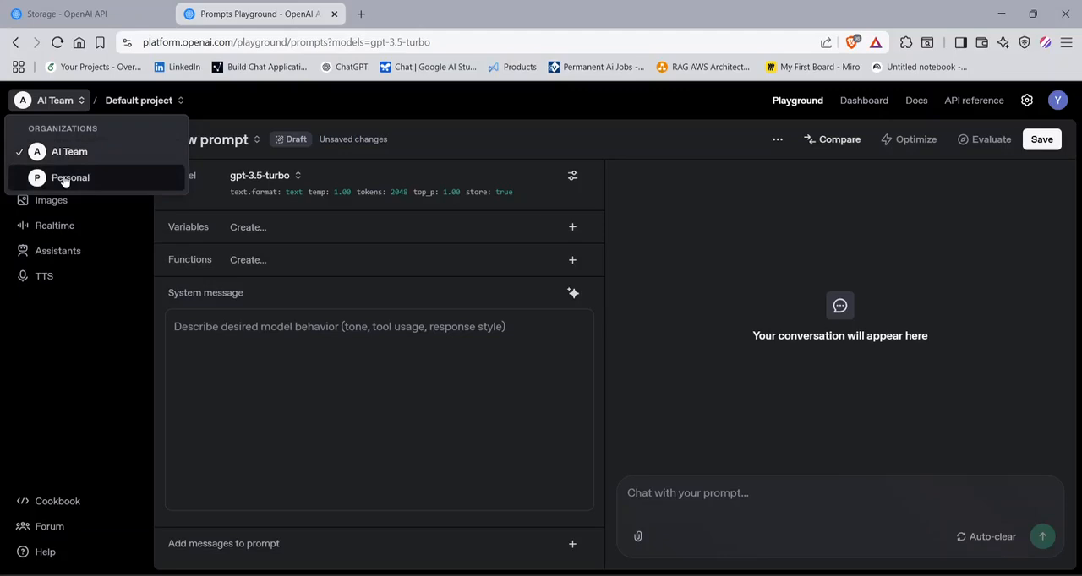
click(65, 179)
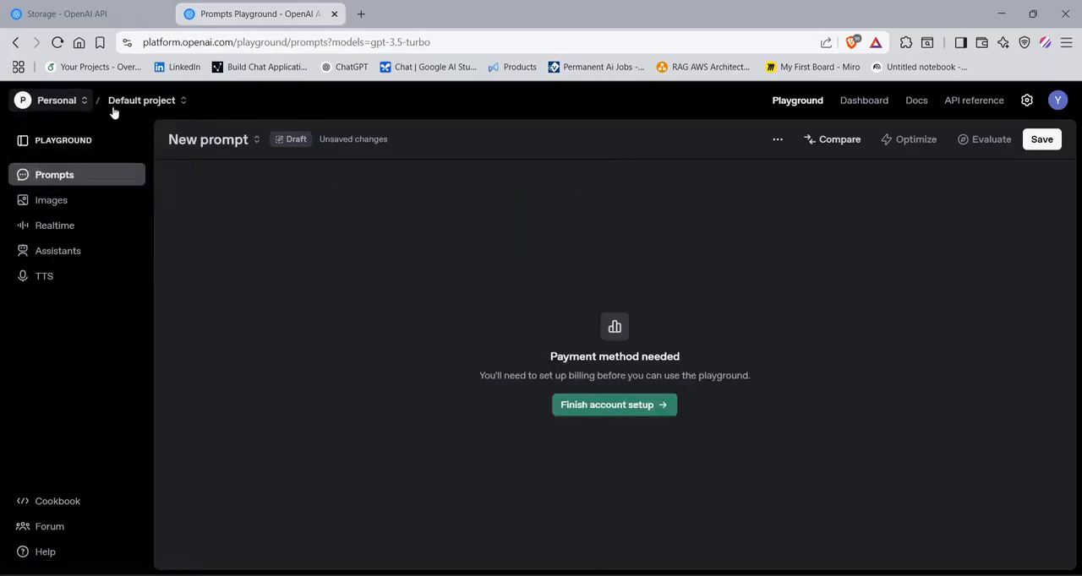
click(159, 104)
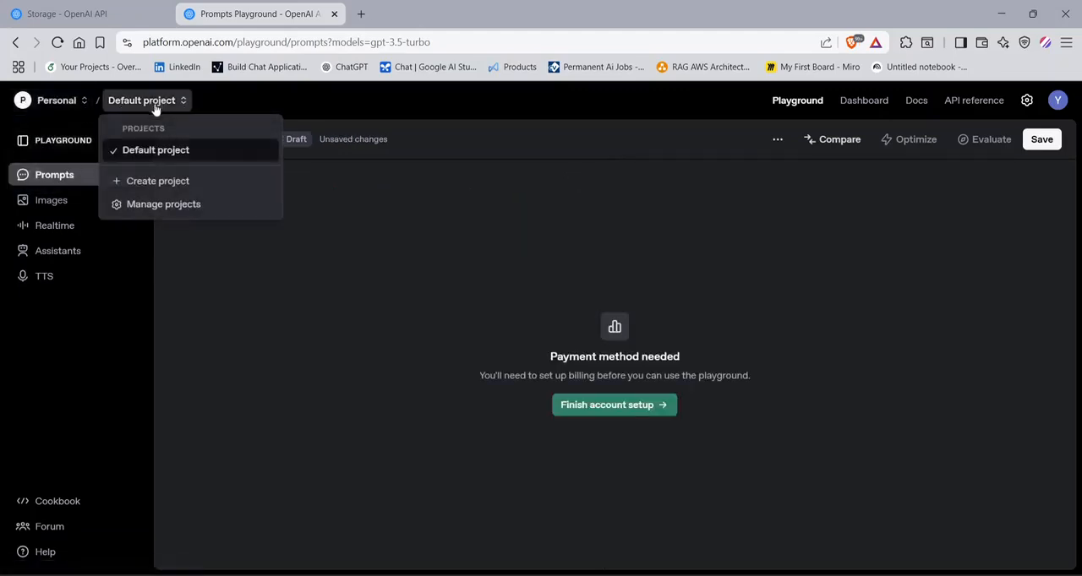
- Switch to the Cancer_RAG project of the AI Team organization and open its Dashboard
click(59, 100)
click(65, 149)
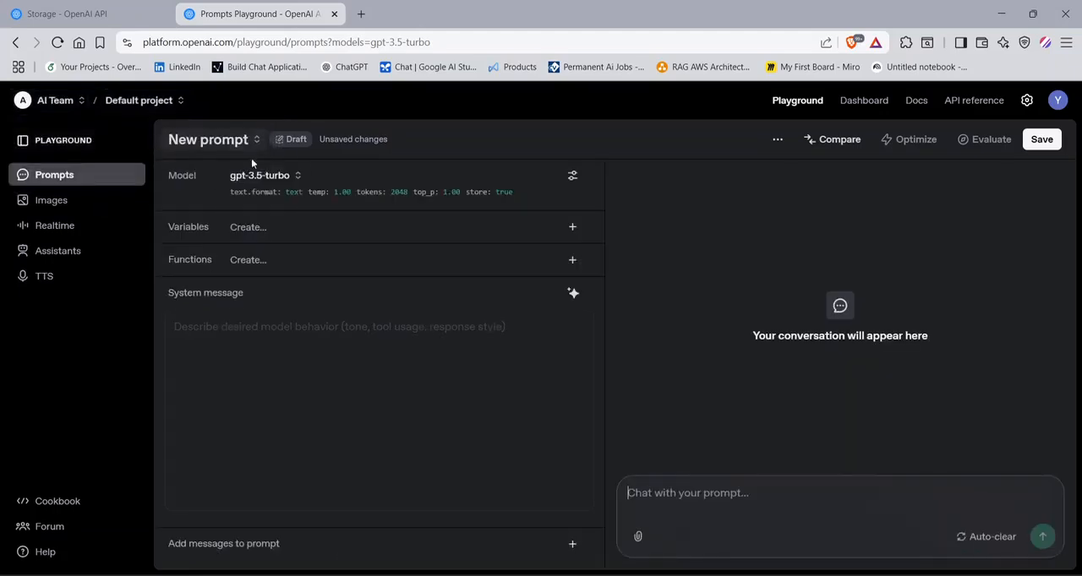
click(119, 103)
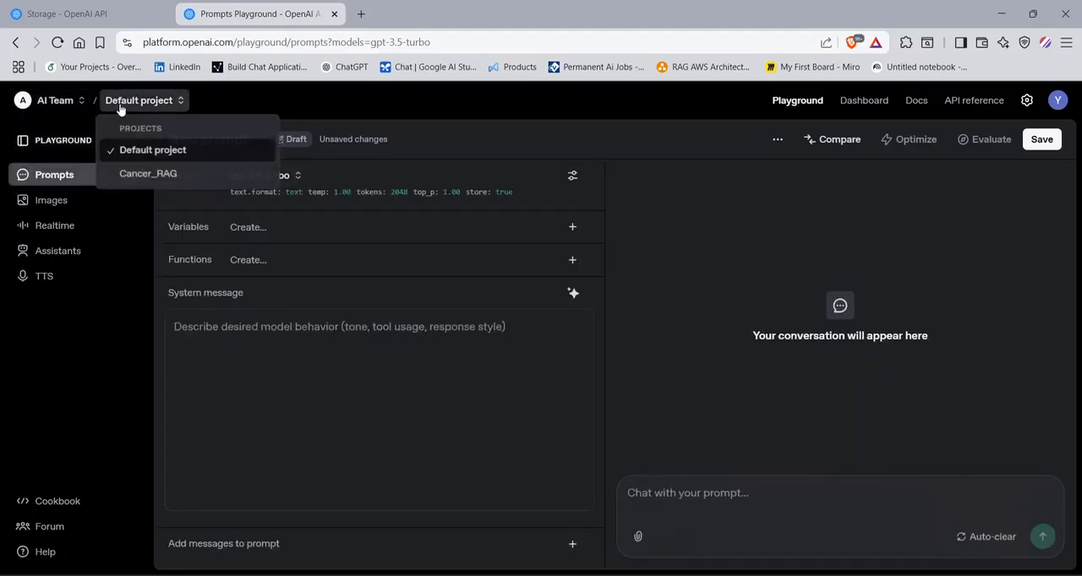
click(187, 181)
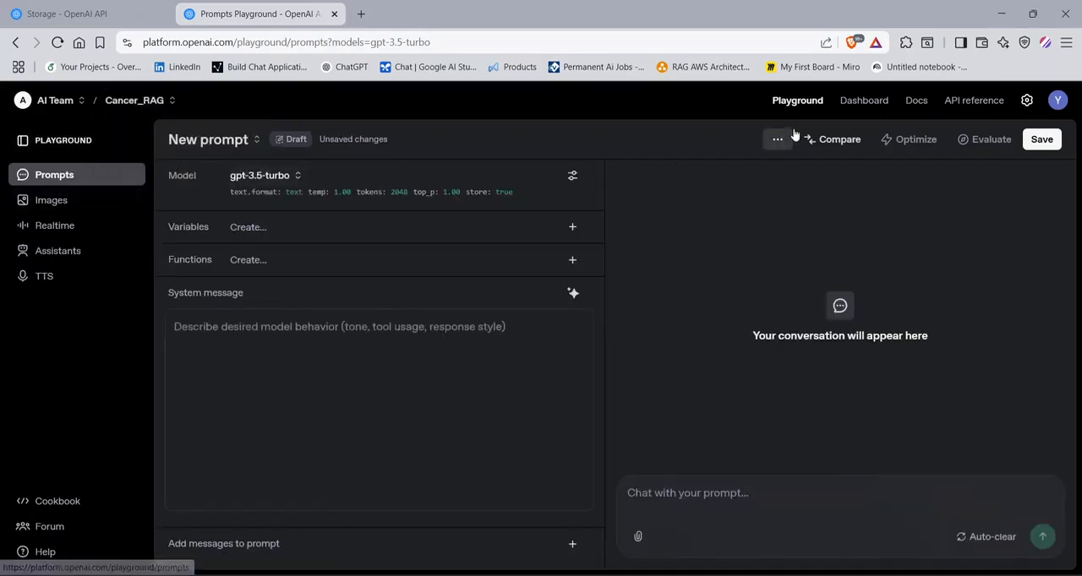
click(871, 101)
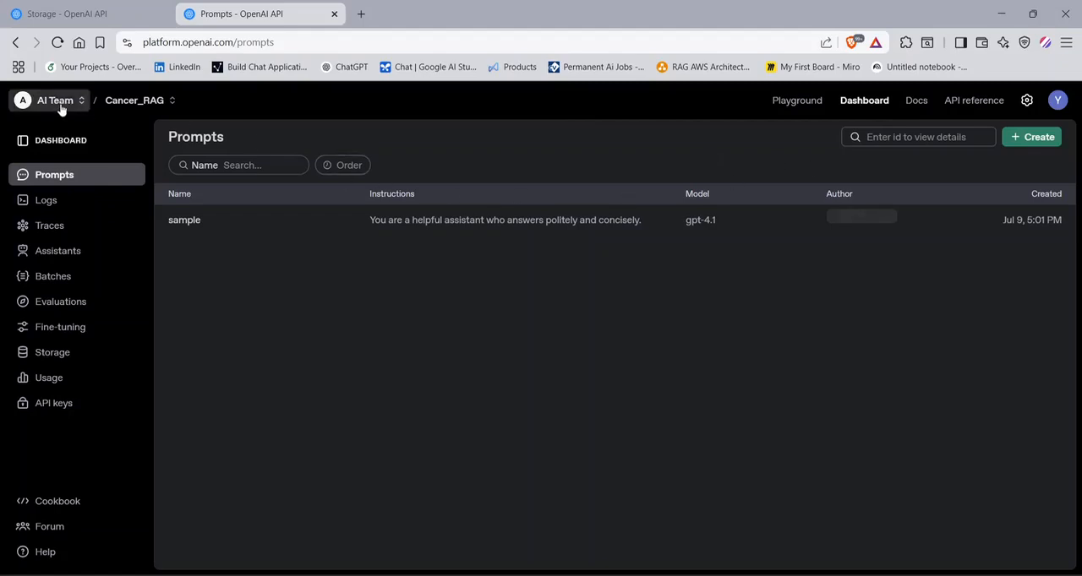
- Return to the Playground, browse the available models and set the new prompt's model to gpt-4o-mini
click(799, 101)
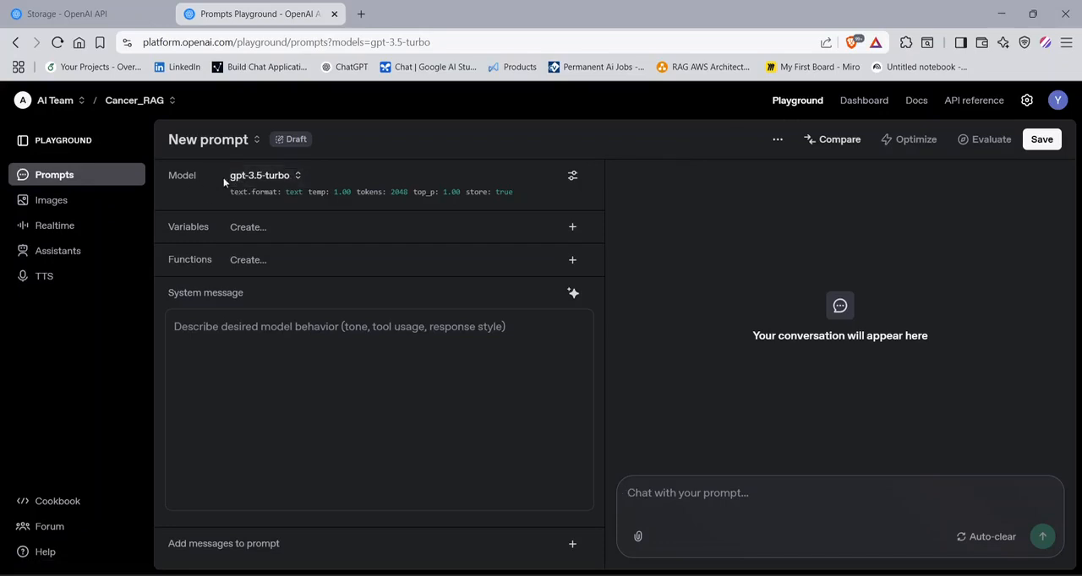
click(260, 177)
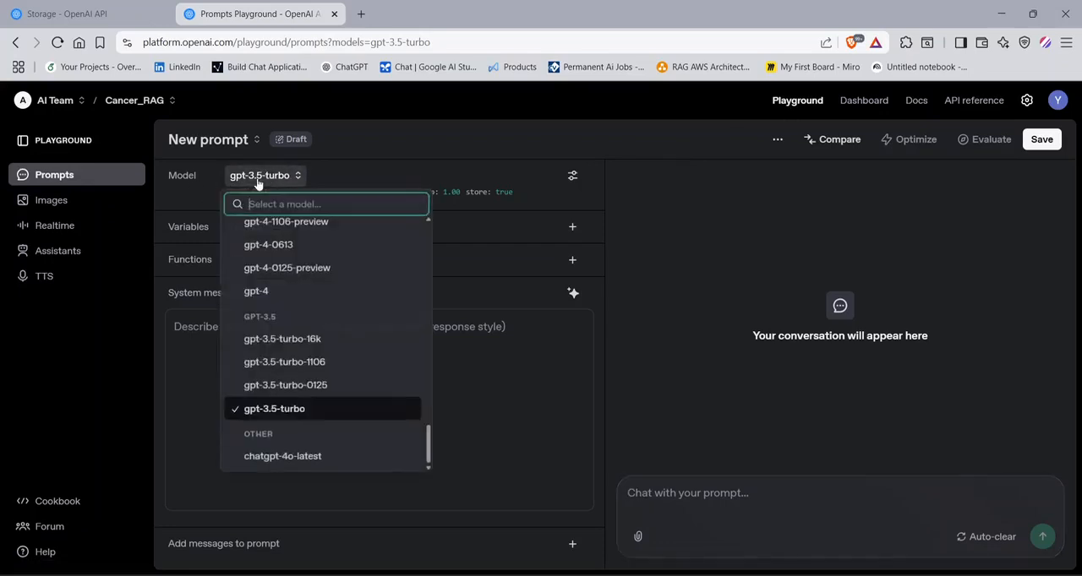
scroll(288, 269, up, 3)
scroll(288, 269, up, 10)
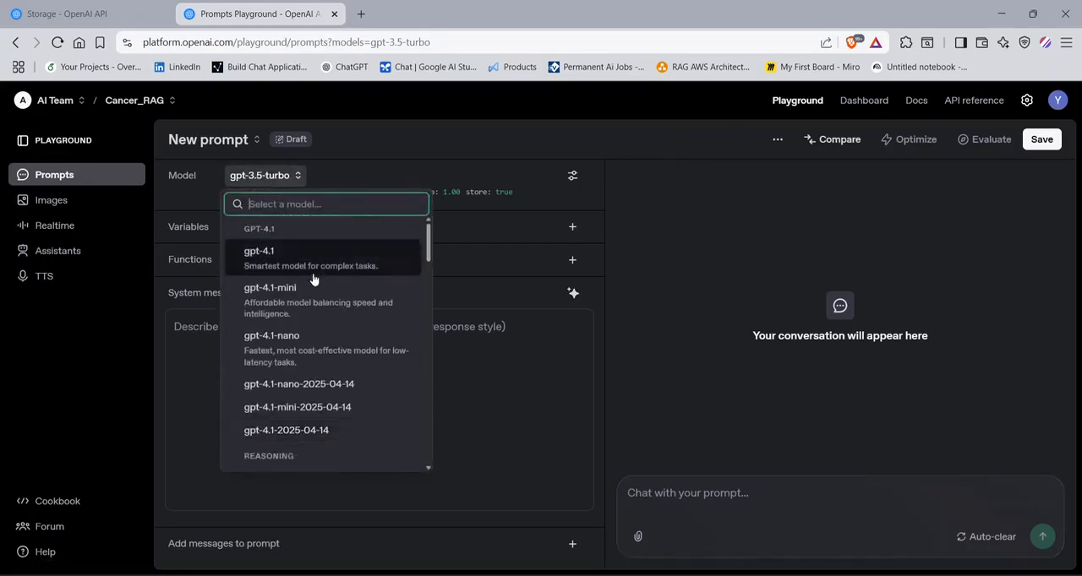
scroll(304, 321, down, 8)
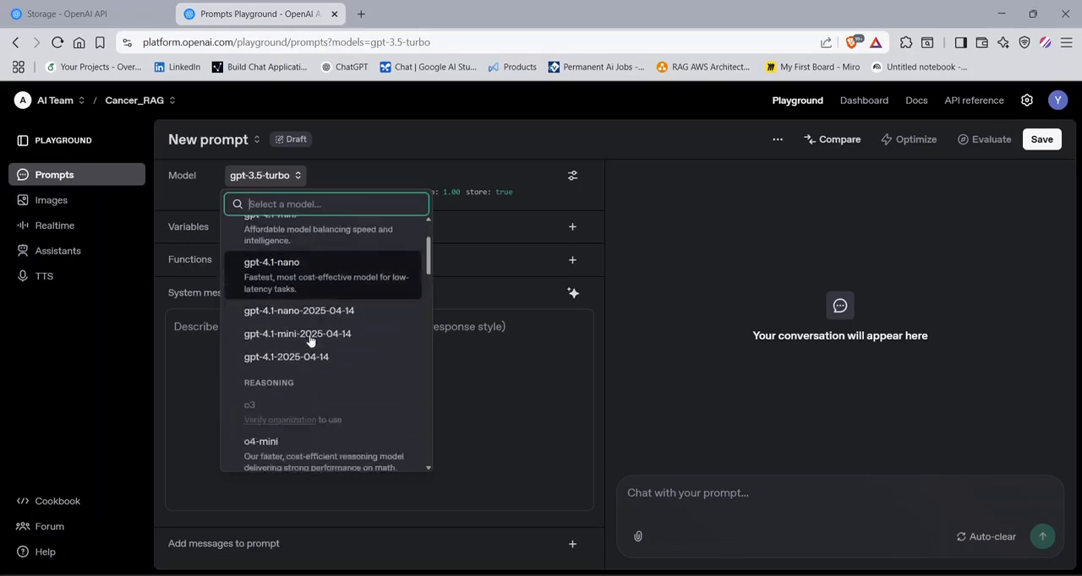
scroll(329, 314, up, 8)
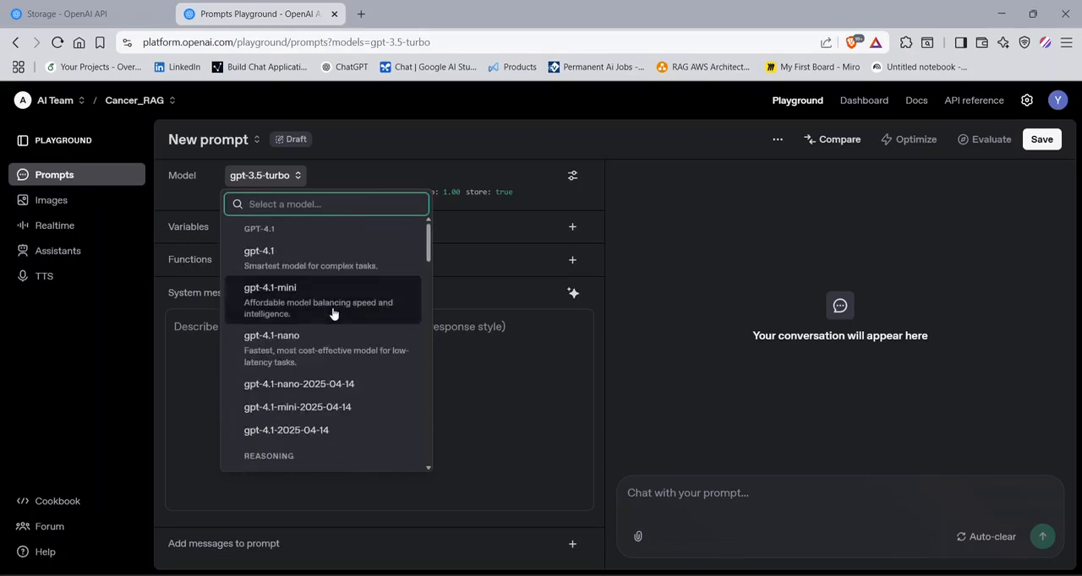
scroll(333, 314, down, 10)
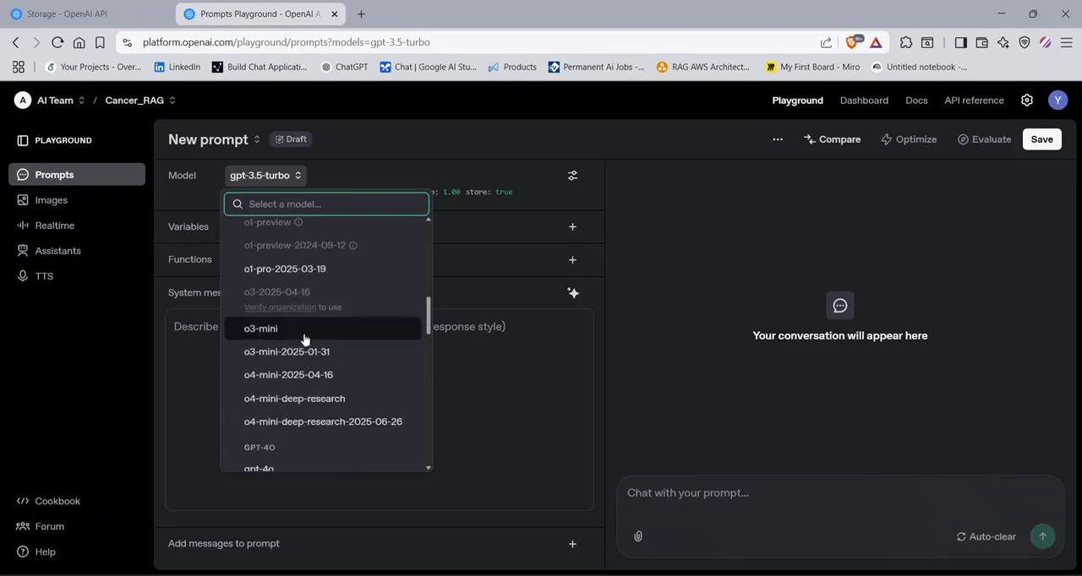
scroll(301, 359, down, 3)
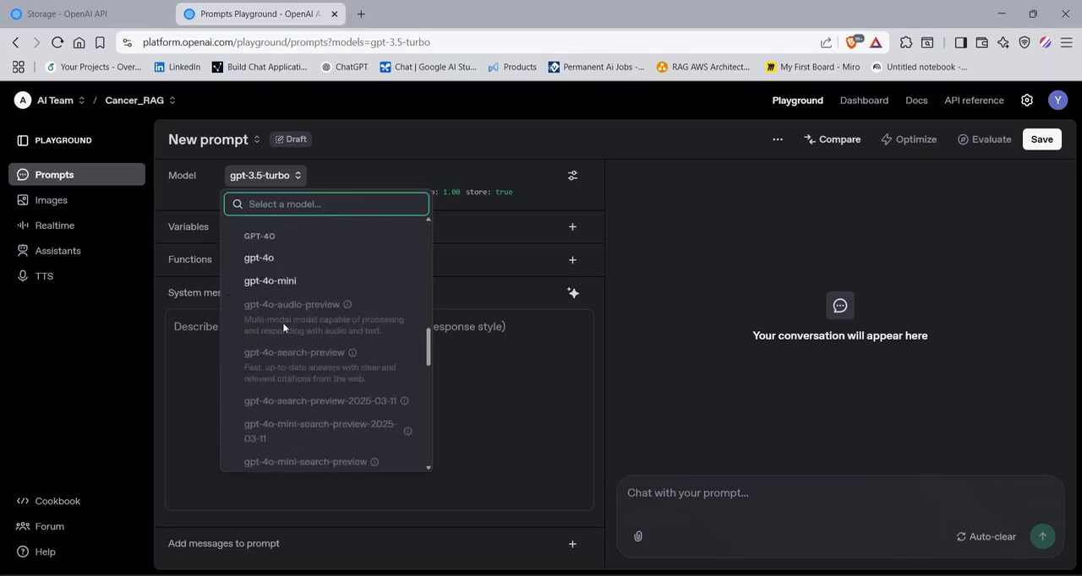
click(259, 284)
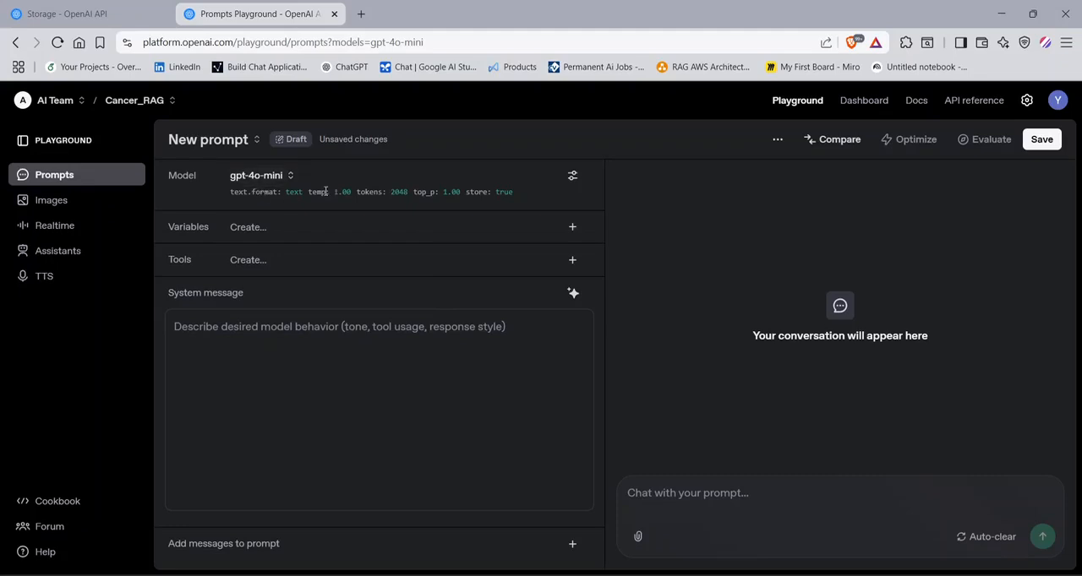
- Set the model's temperature to 0.24 and its max tokens to 5112, keeping Top P at 1.00
click(572, 177)
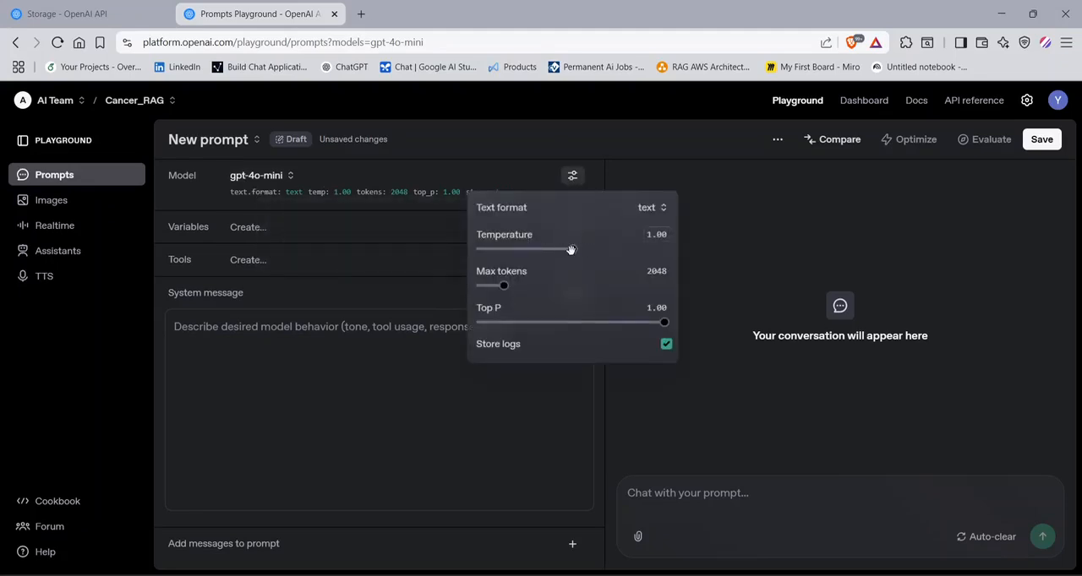
drag(573, 251, 554, 256)
drag(563, 248, 481, 249)
drag(483, 245, 500, 249)
drag(505, 286, 535, 285)
mouse_move(664, 322)
mouse_down()
mouse_move(538, 322)
mouse_move(669, 322)
mouse_up()
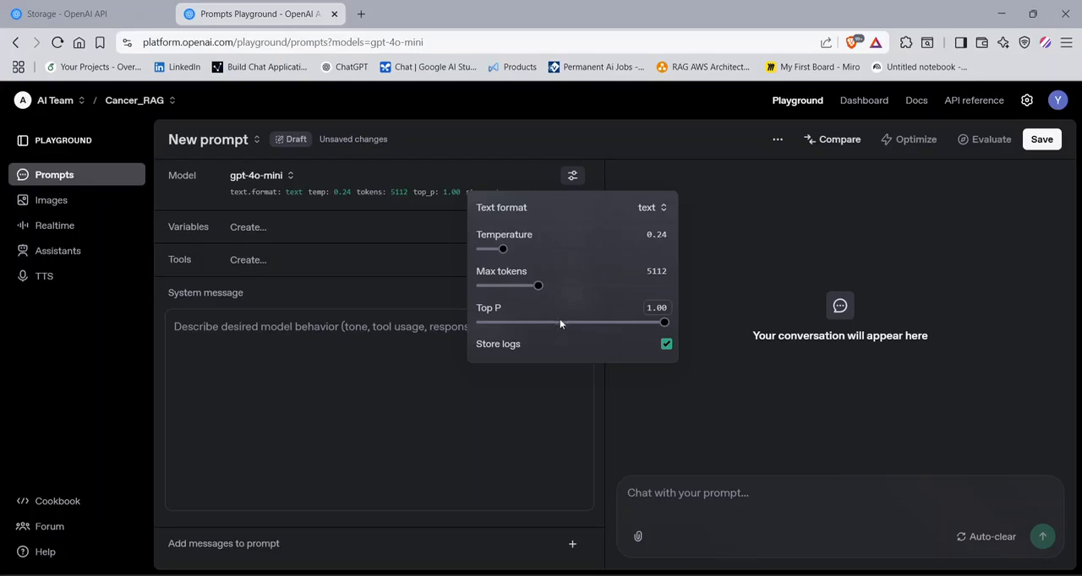
- Set Top P to 0.56, max tokens to 5924, temperature to 0.57 and the text format to json_object
drag(666, 320, 584, 322)
drag(542, 290, 547, 286)
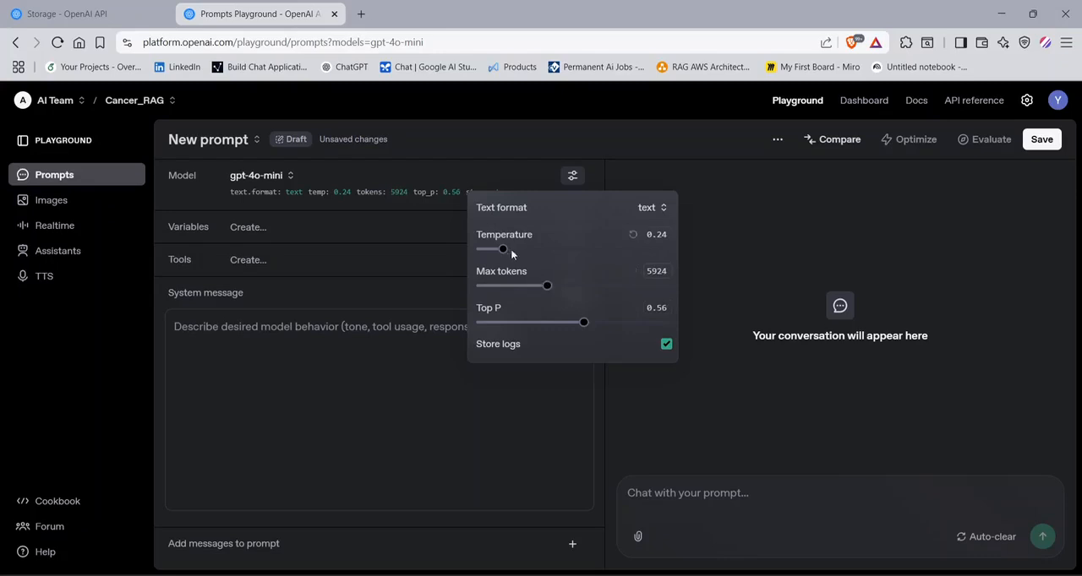
drag(518, 247, 531, 245)
click(646, 208)
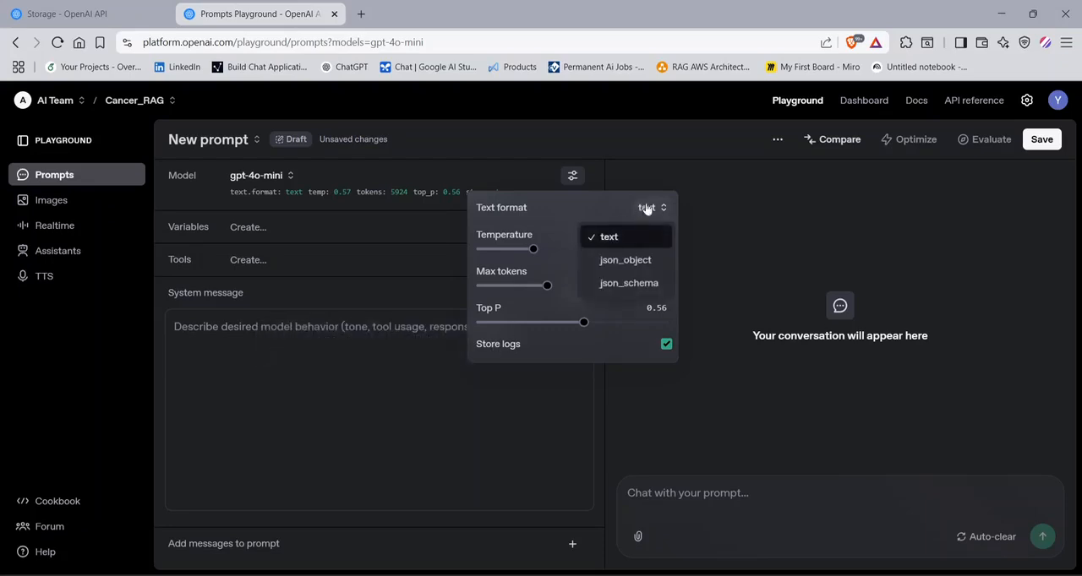
click(616, 262)
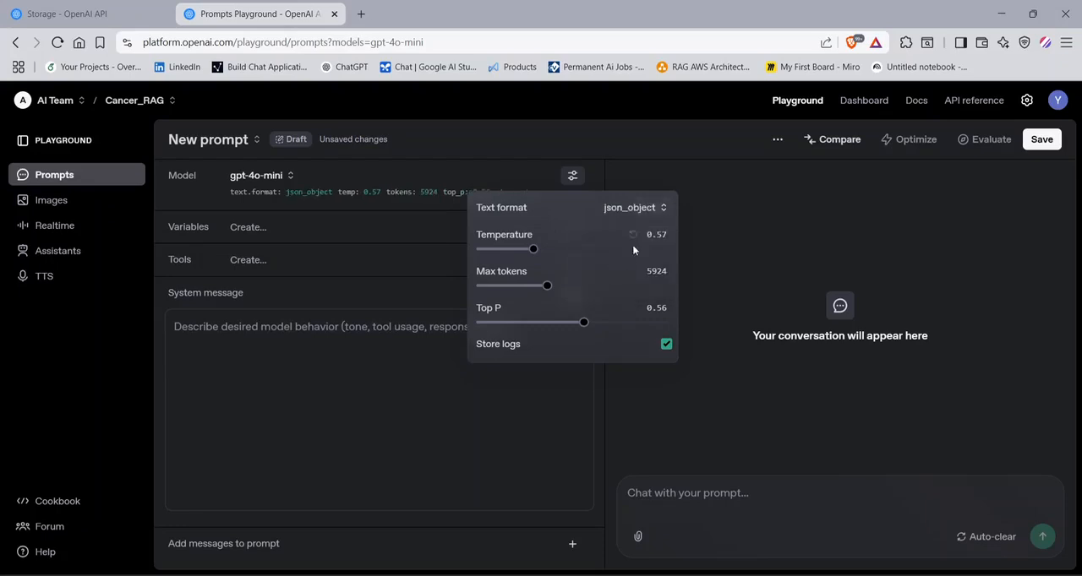
- Examine the json_schema response format definition with its paper_metadata example, and leave without saving it
click(649, 209)
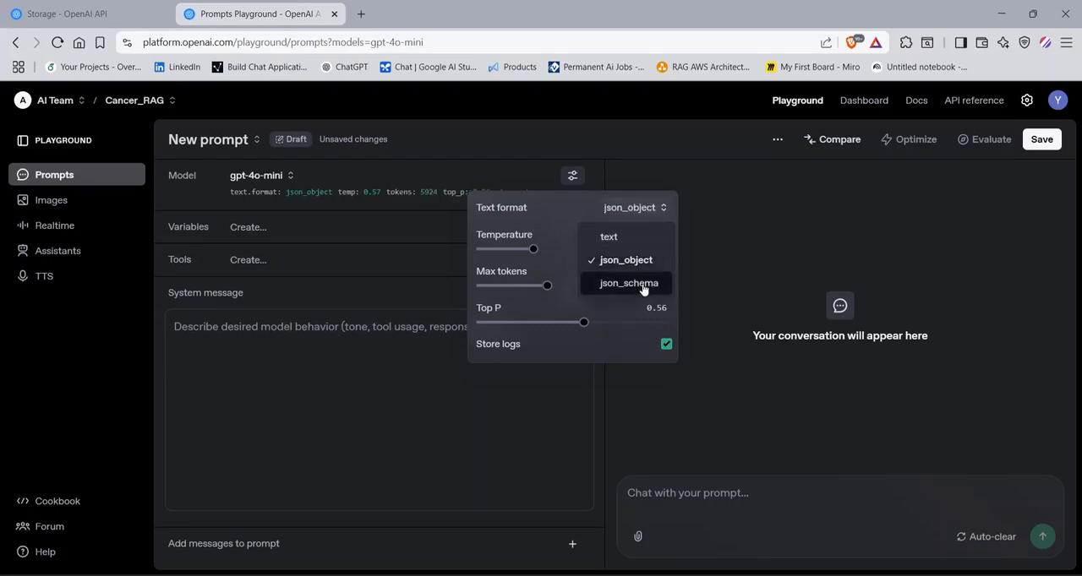
click(640, 287)
scroll(358, 264, down, 3)
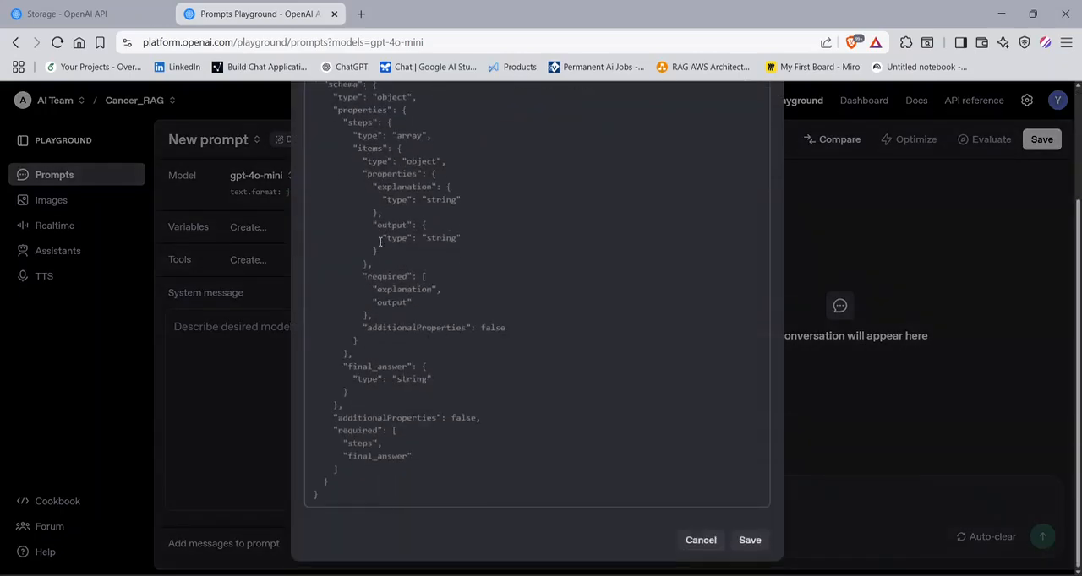
scroll(493, 234, up, 3)
click(735, 168)
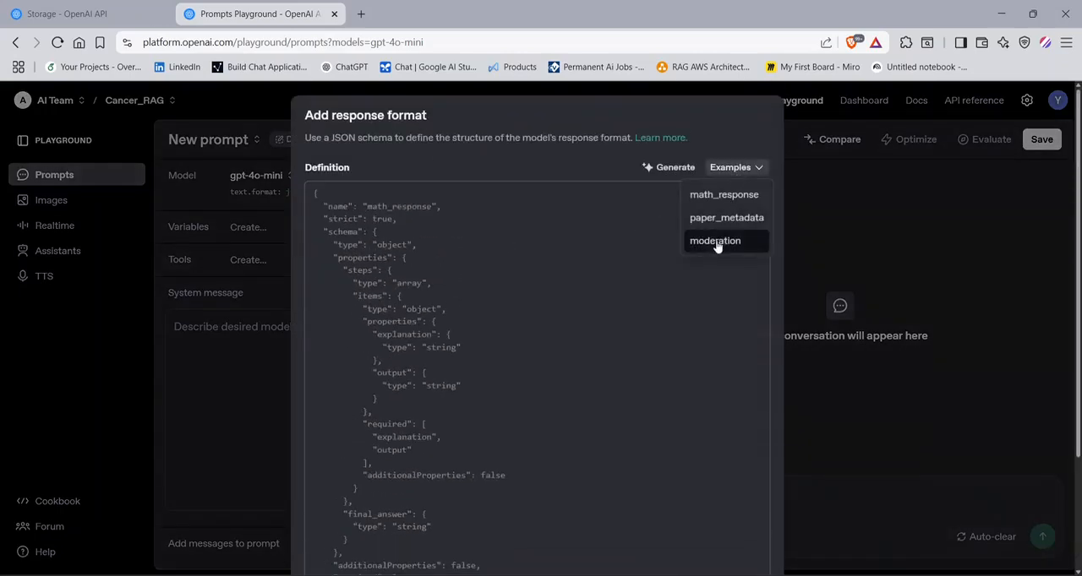
click(736, 218)
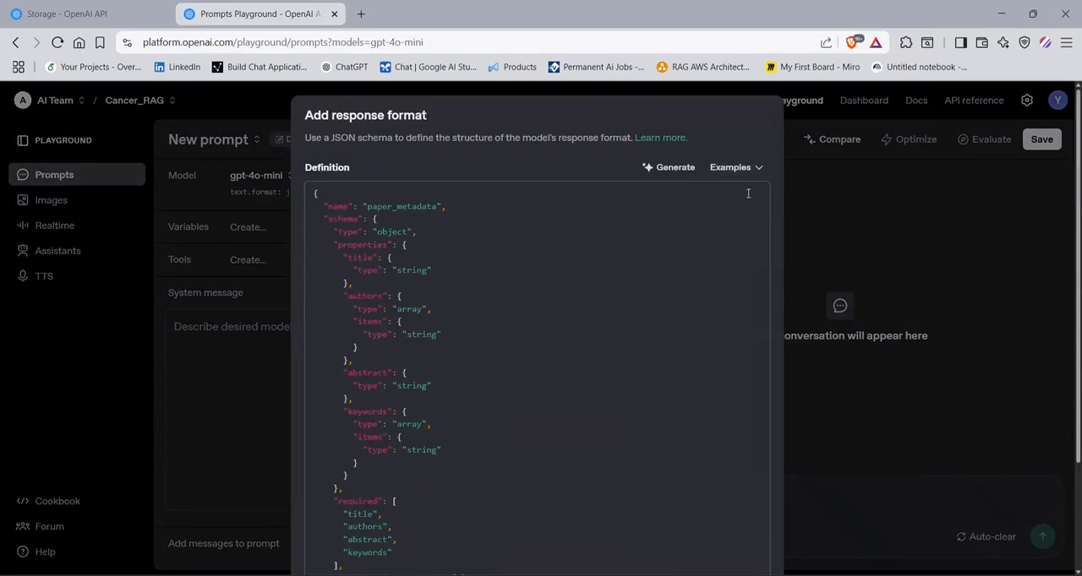
click(706, 251)
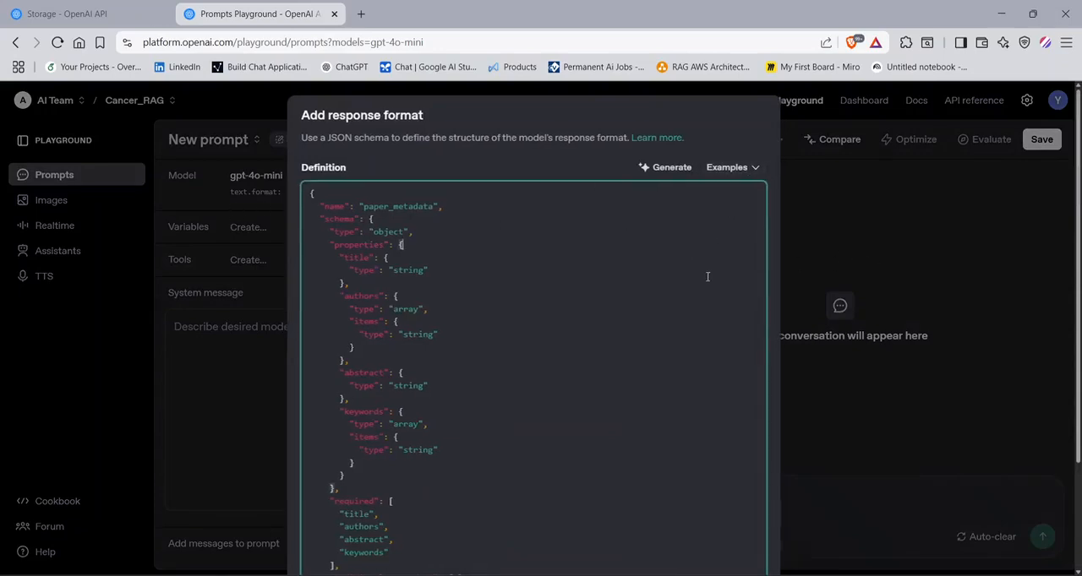
scroll(683, 277, down, 3)
click(696, 539)
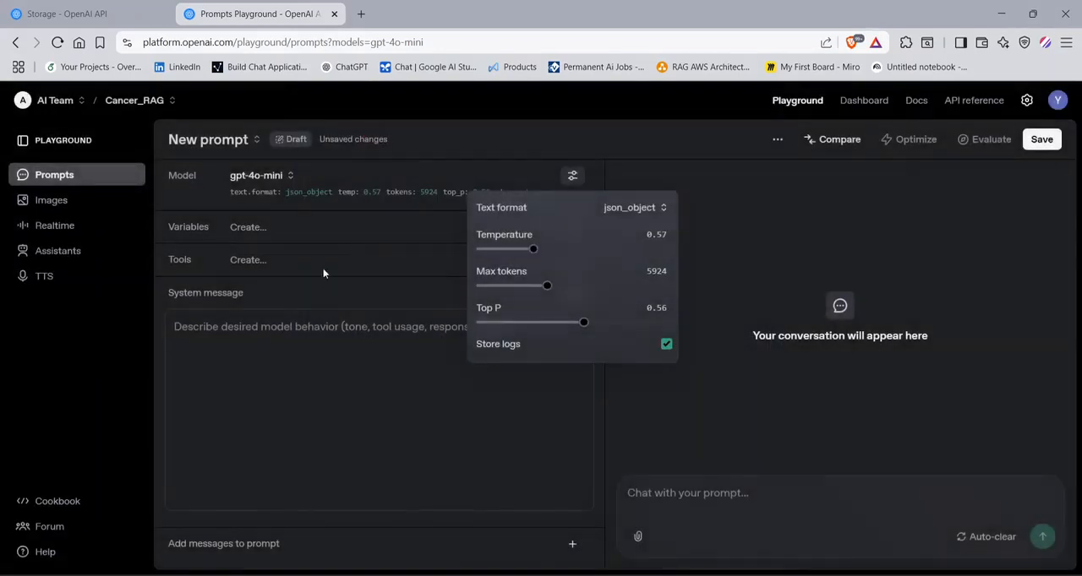
- Set the model's text format to text and its max tokens to 2294
click(394, 418)
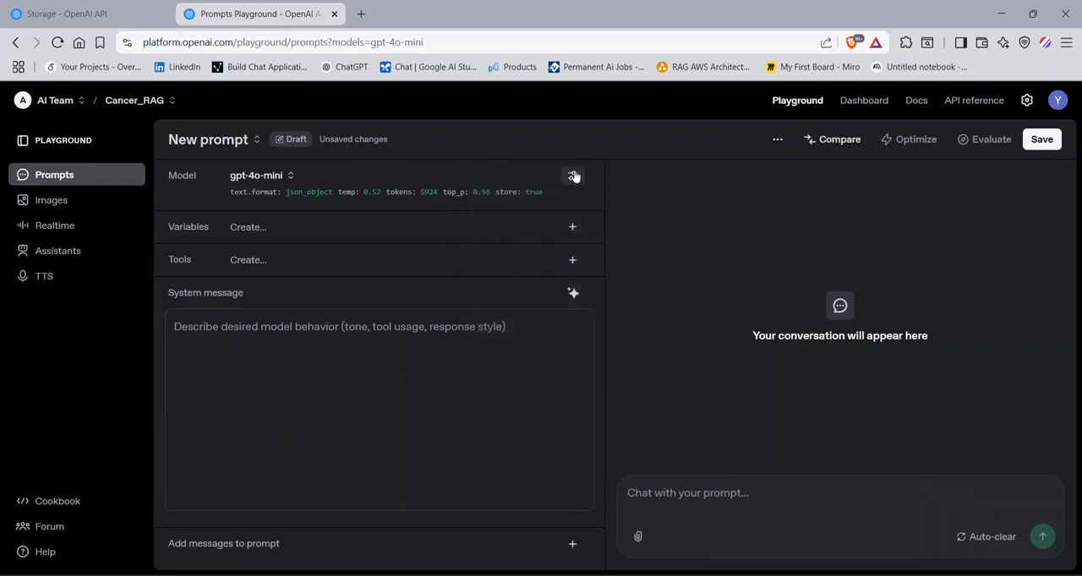
click(573, 175)
click(628, 211)
click(631, 239)
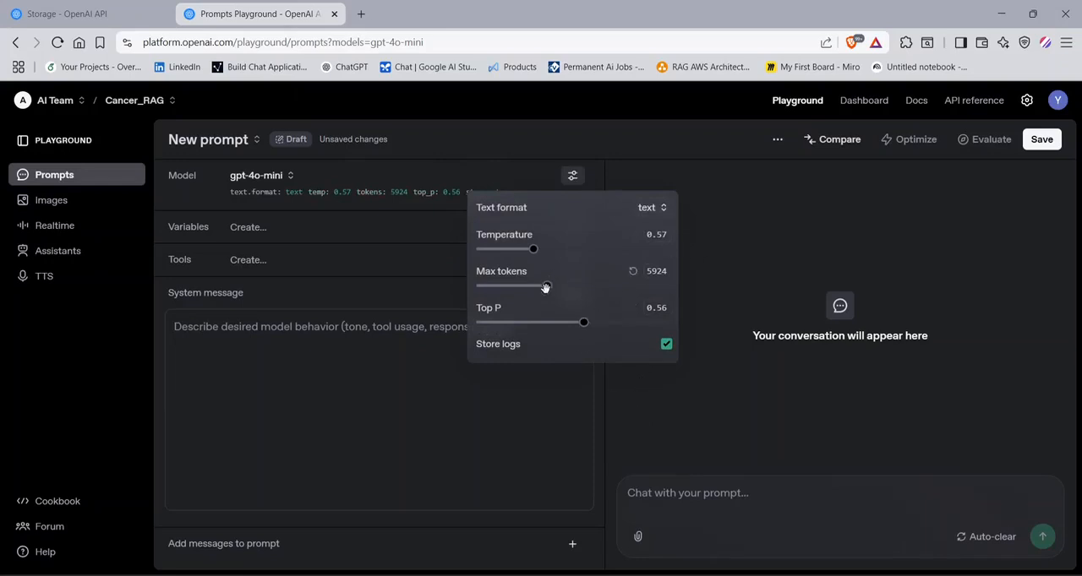
drag(545, 286, 503, 300)
click(620, 394)
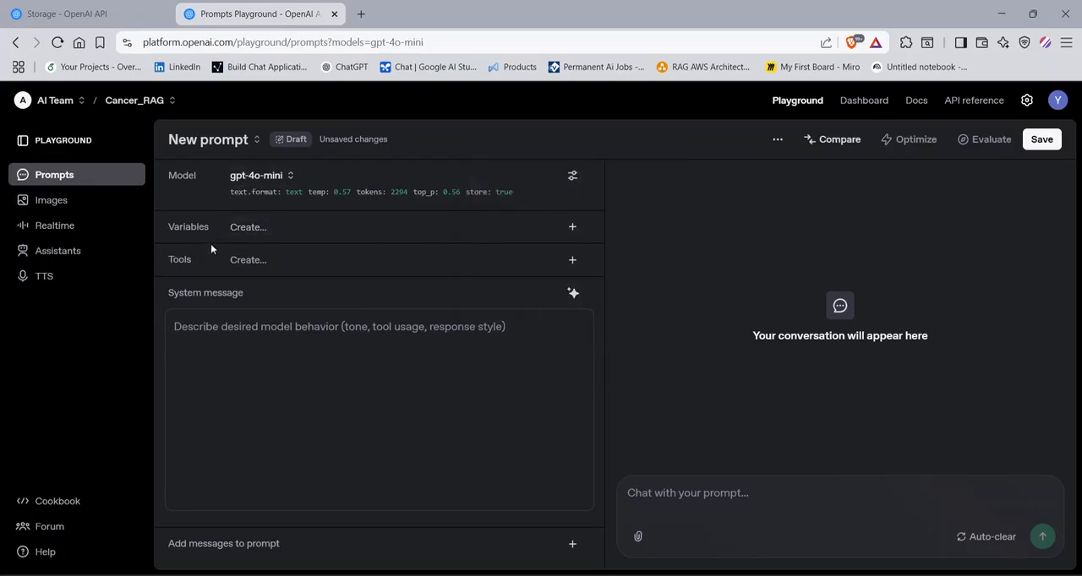
- Create a prompt variable named location
click(263, 230)
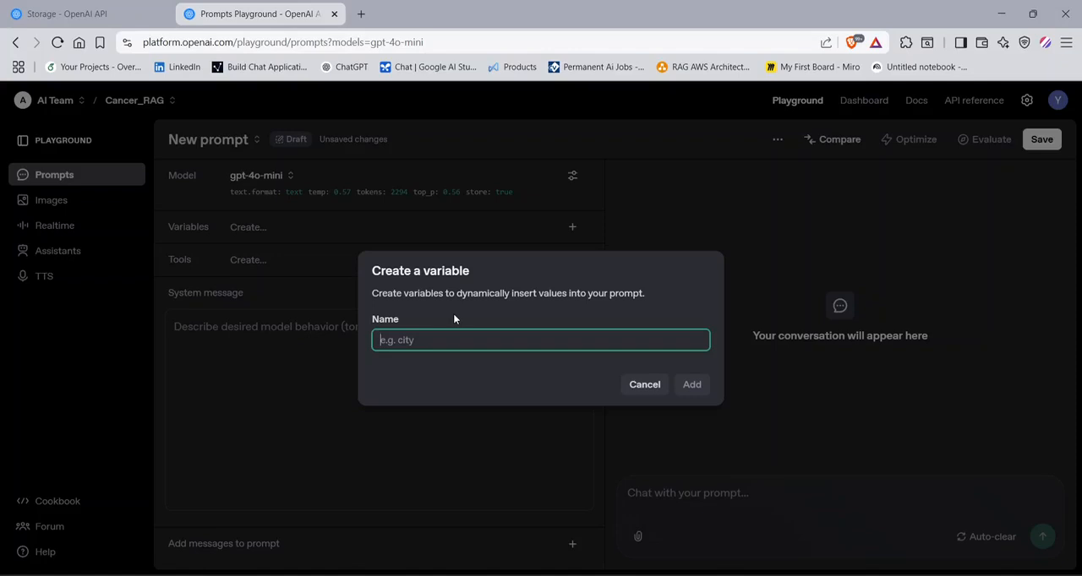
text(location)
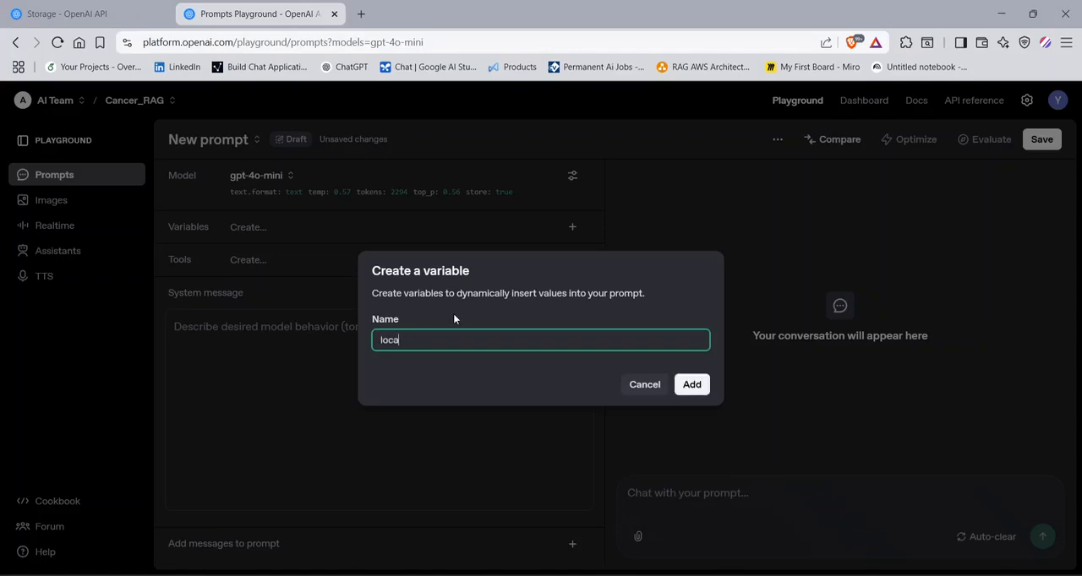
click(681, 387)
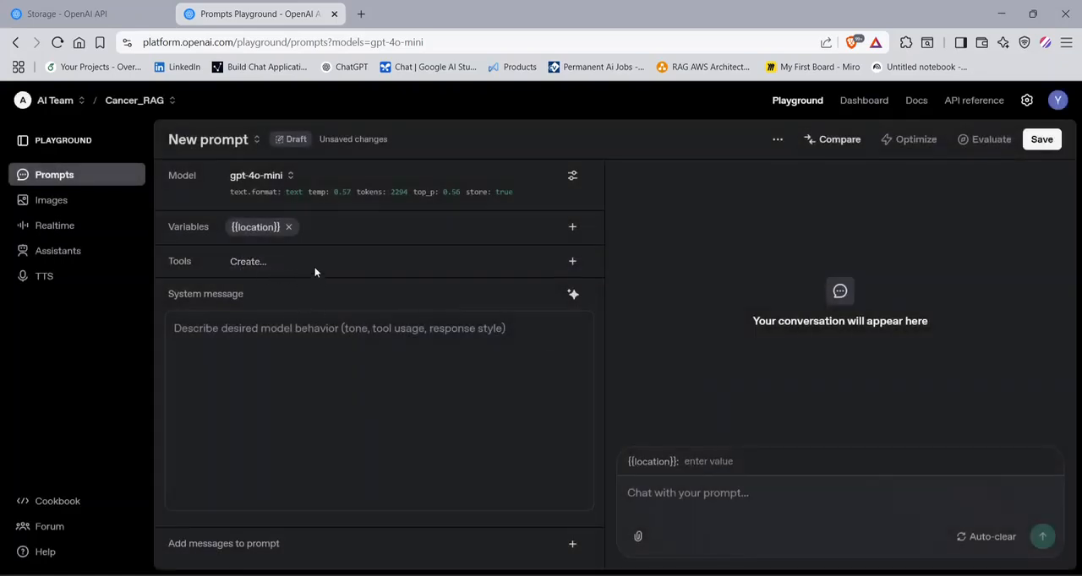
- Look over the remote MCP servers offered as prompt tools, without adding one
click(571, 262)
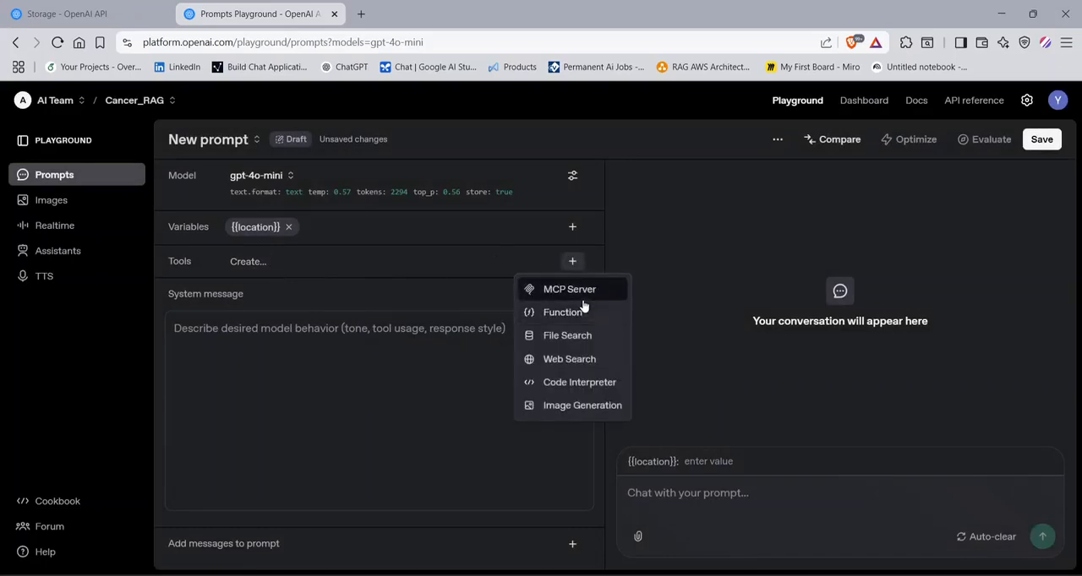
click(582, 299)
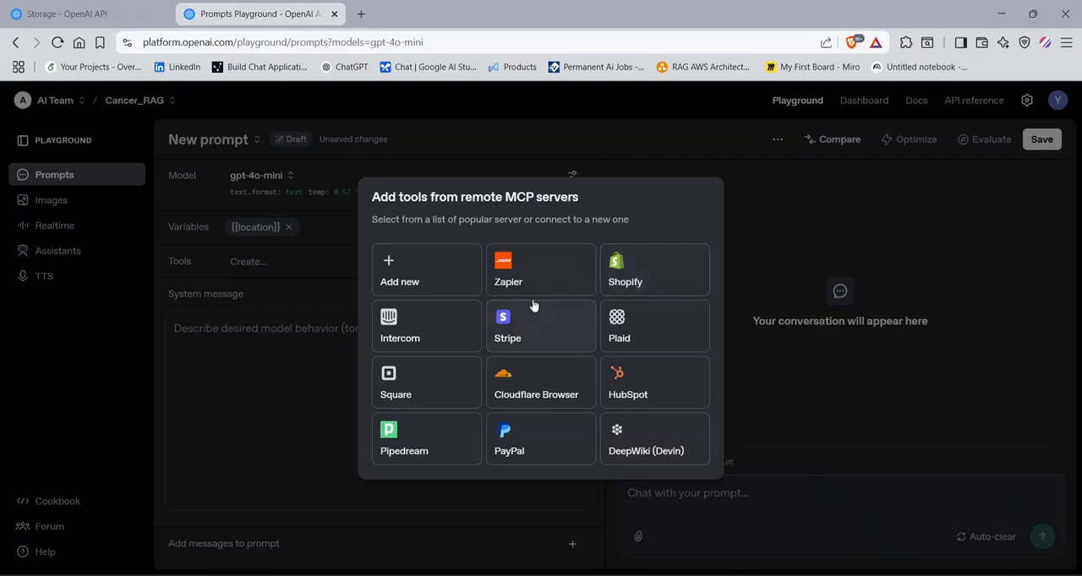
click(737, 230)
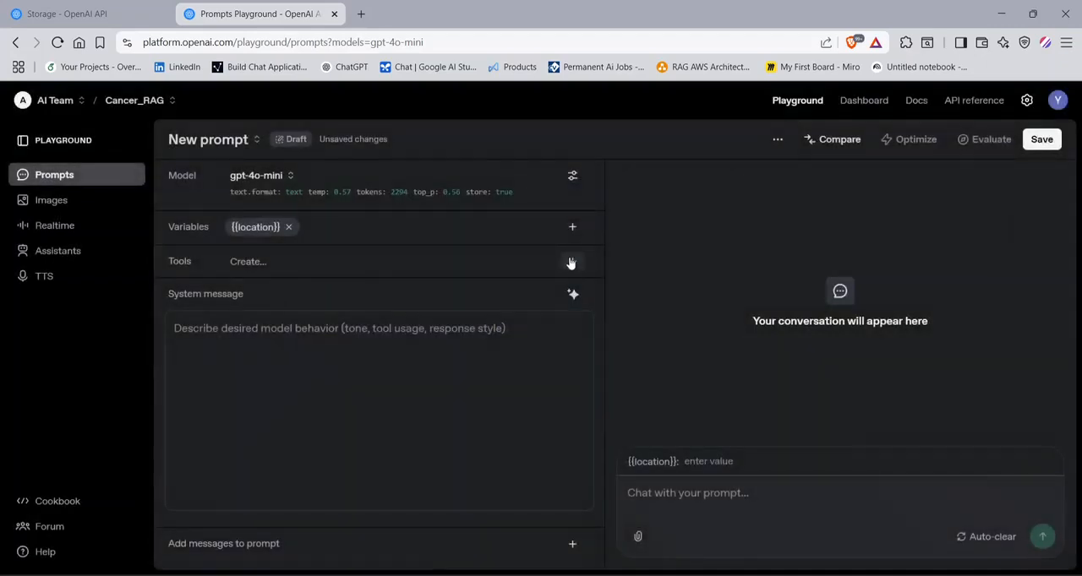
- Examine the get_weather() example definition for a function tool, and leave without adding it
click(572, 261)
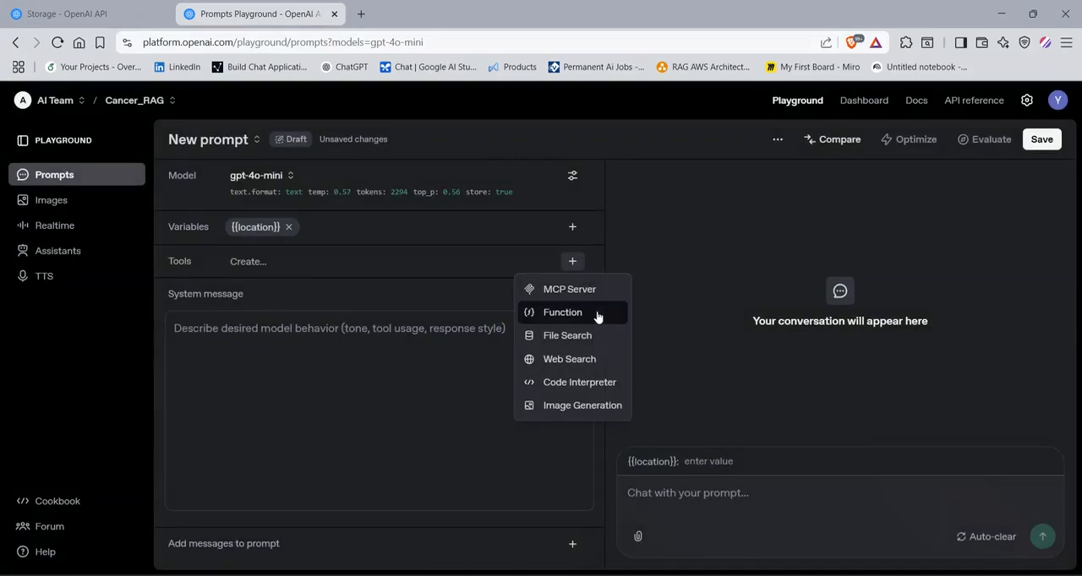
click(599, 313)
click(735, 203)
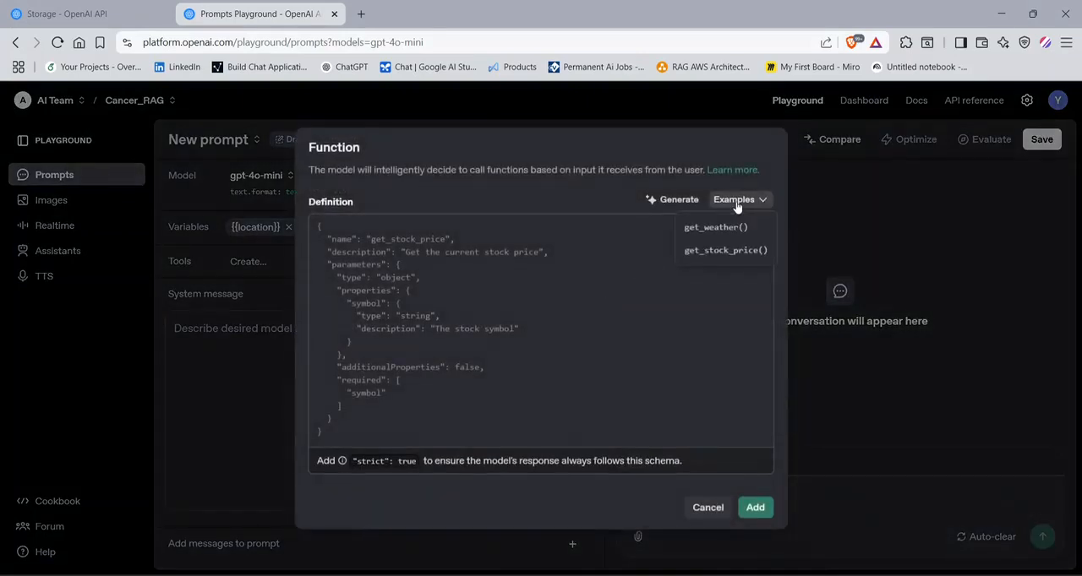
click(710, 228)
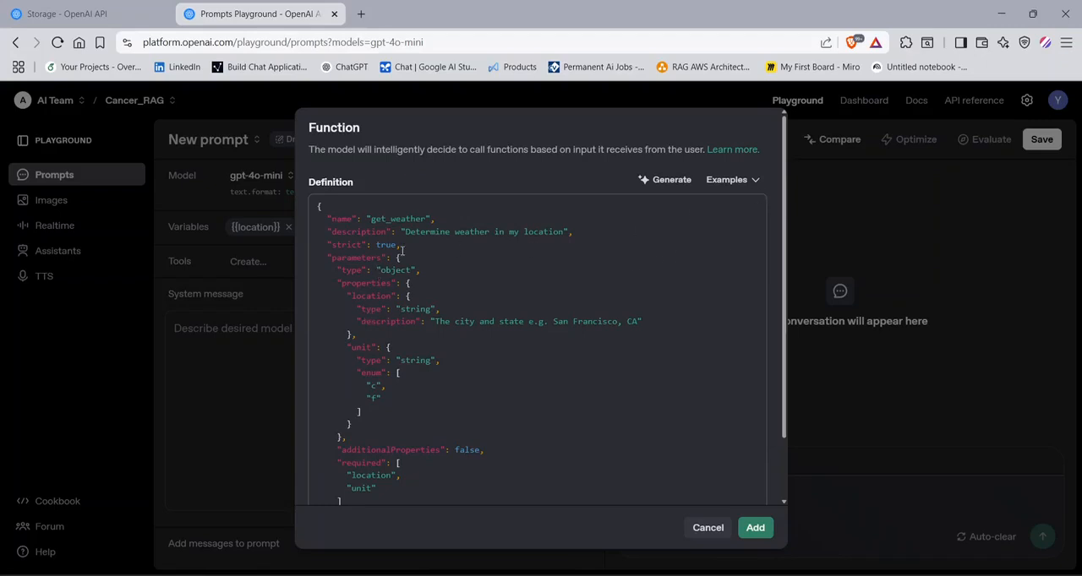
scroll(460, 336, down, 2)
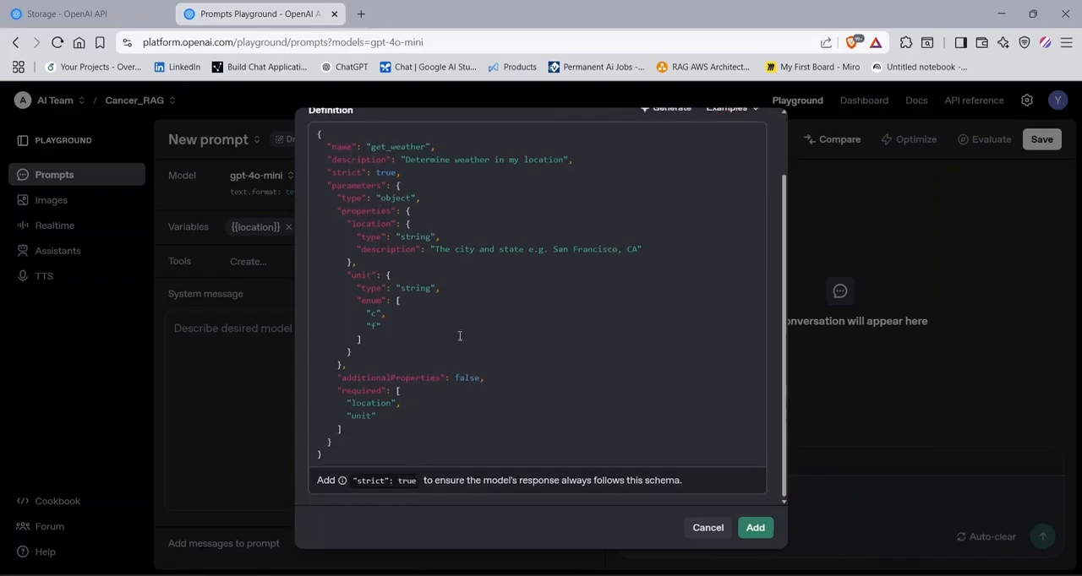
scroll(483, 333, up, 2)
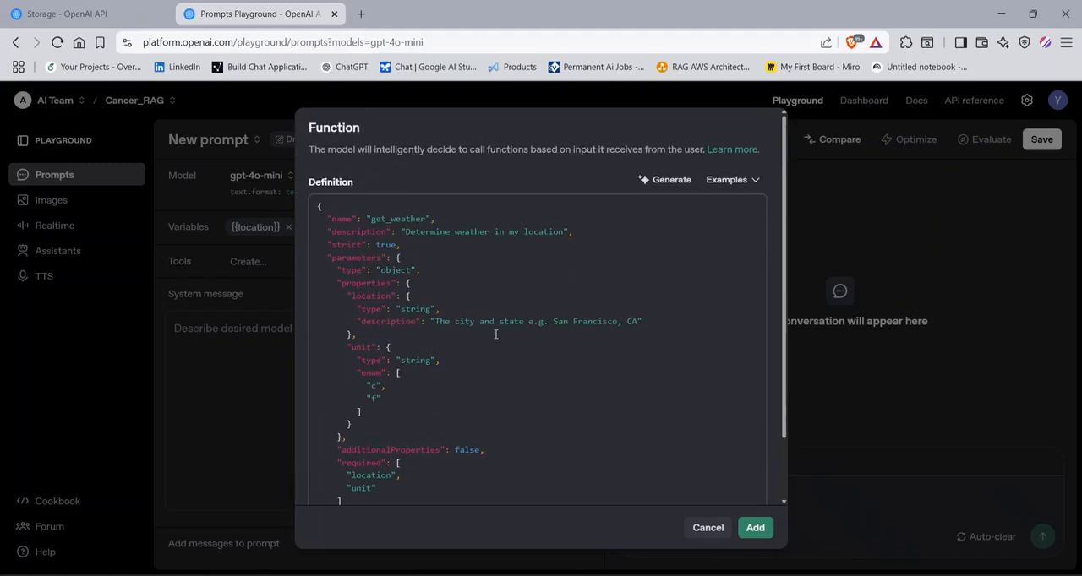
scroll(626, 359, down, 2)
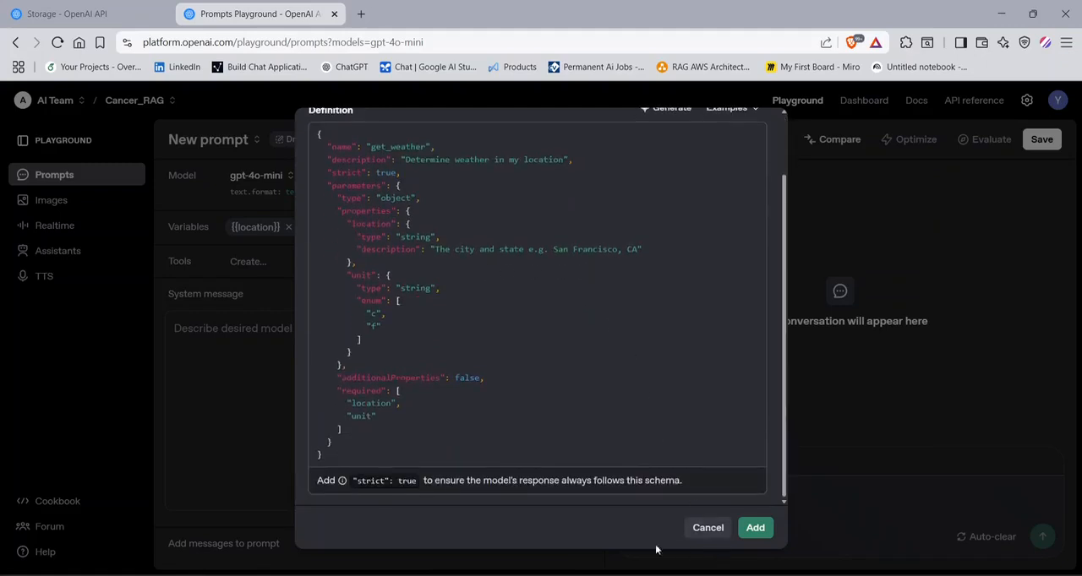
scroll(482, 375, up, 2)
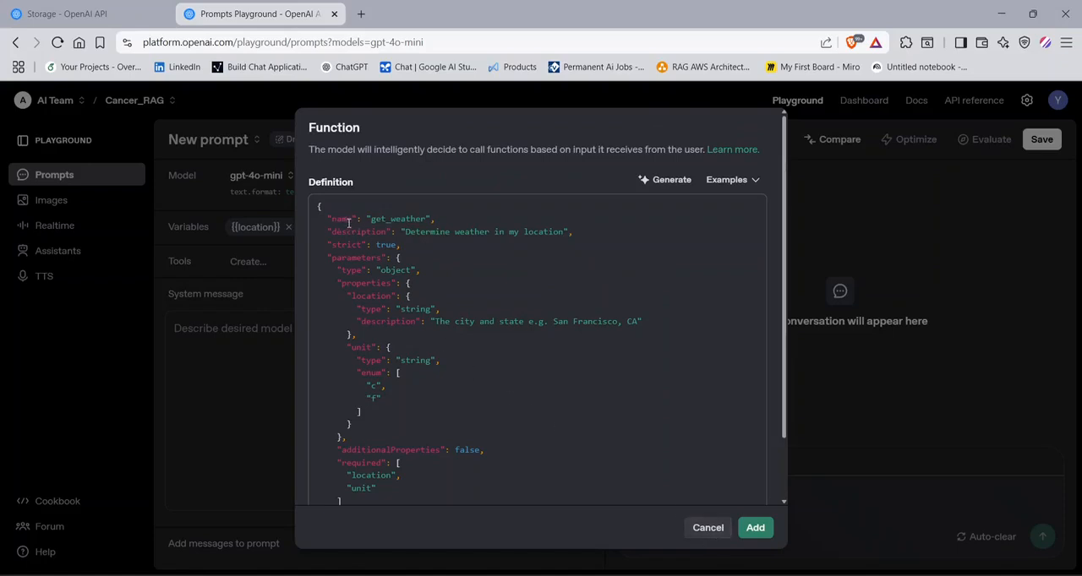
scroll(600, 439, down, 2)
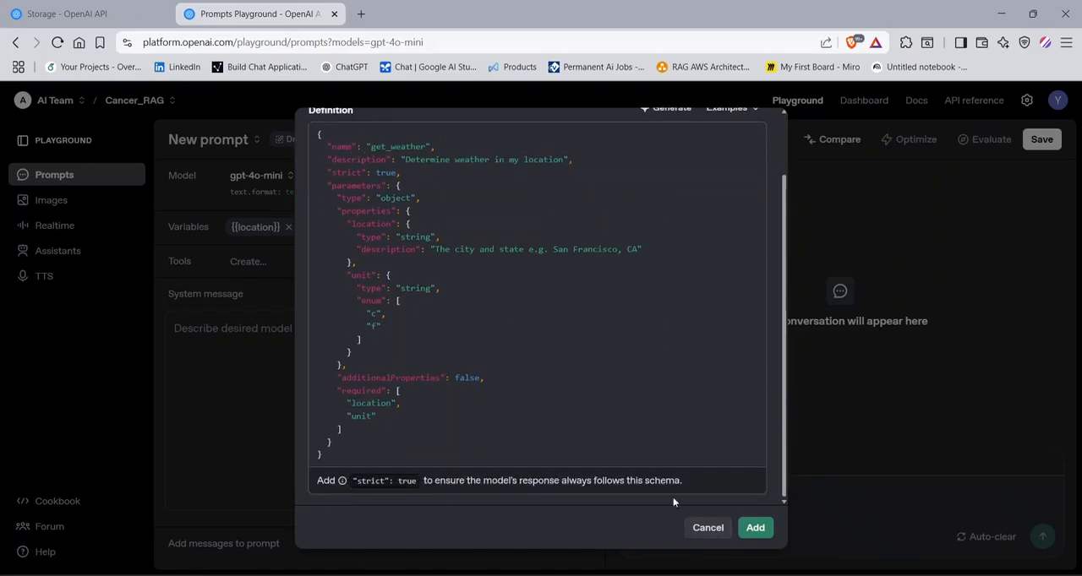
click(709, 531)
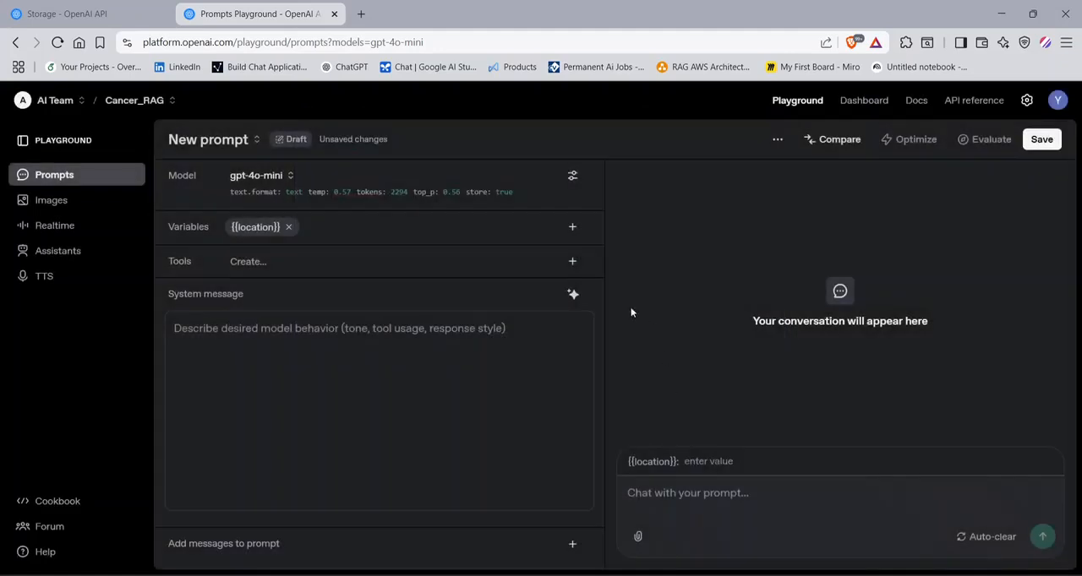
- Examine the File Search tool's options for uploading files and attaching an existing vector store, without attaching anything
click(573, 264)
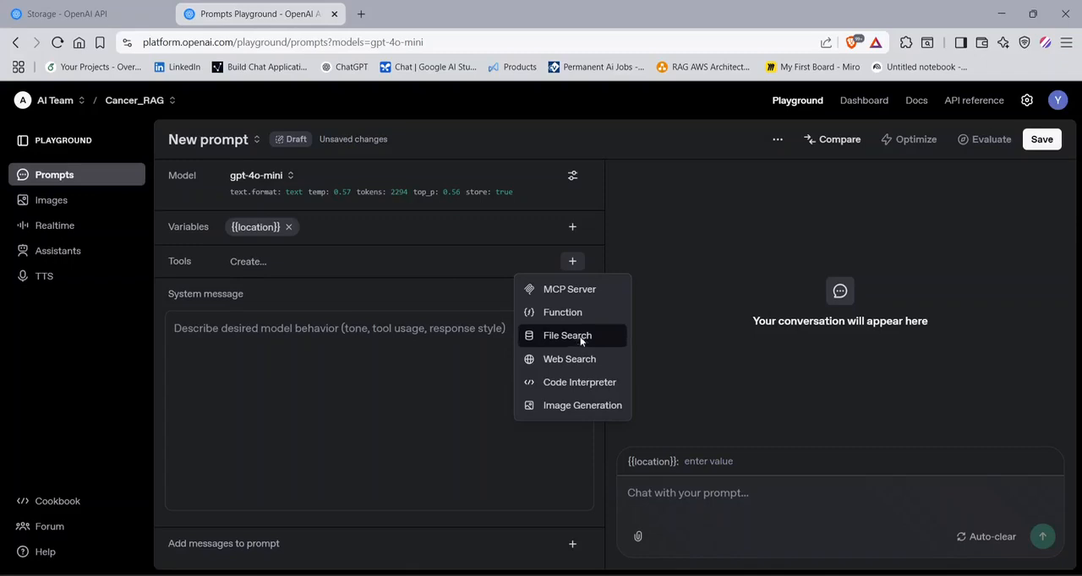
click(580, 339)
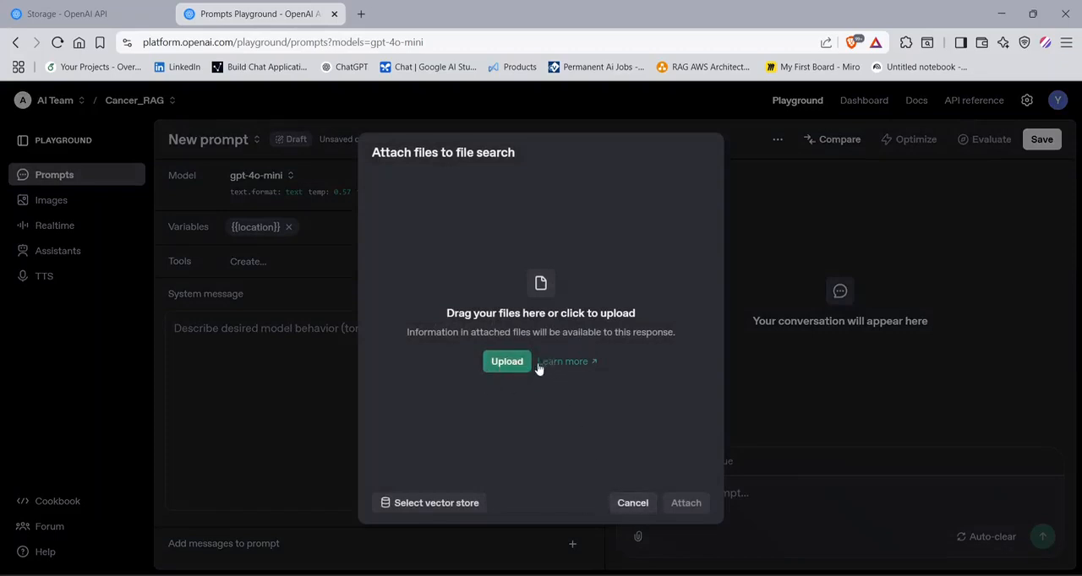
click(276, 418)
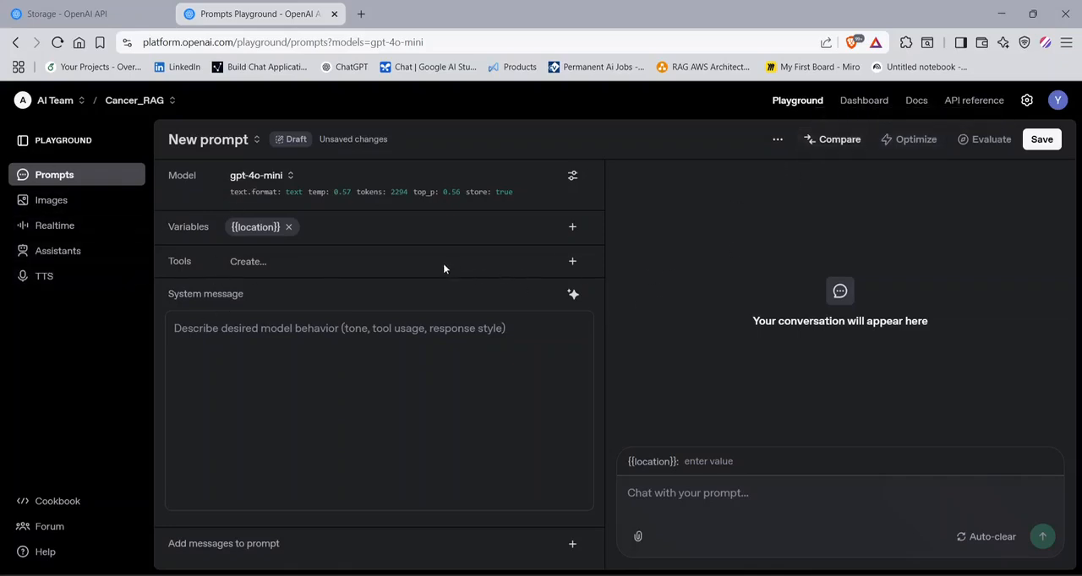
click(572, 261)
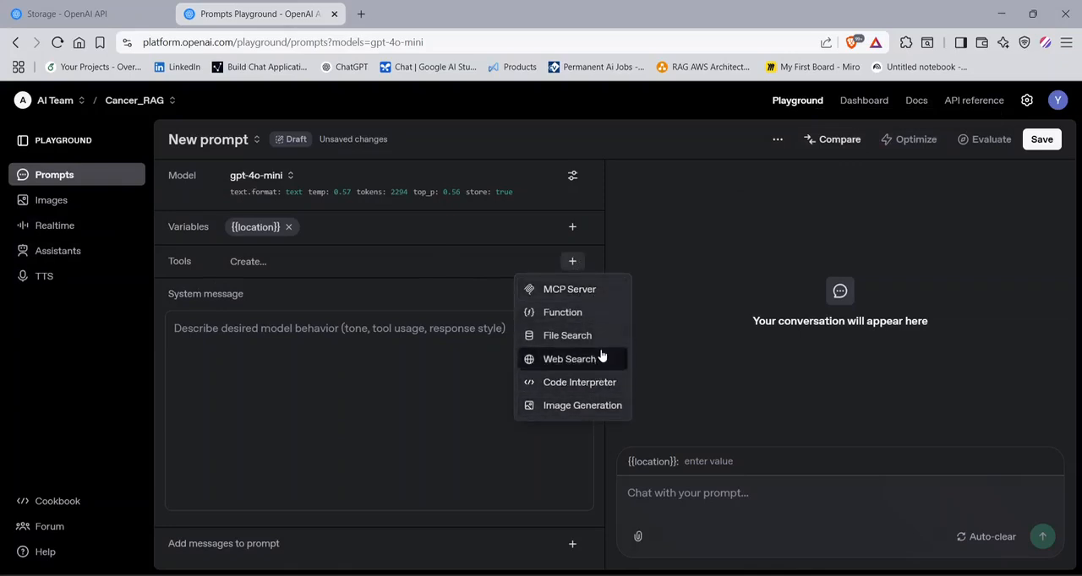
click(557, 335)
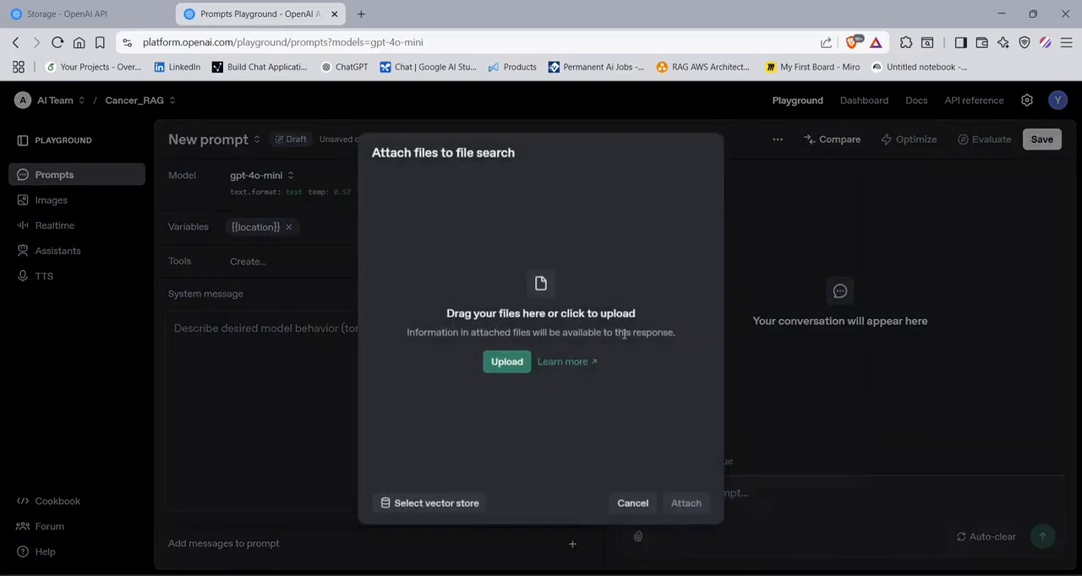
click(437, 504)
click(514, 337)
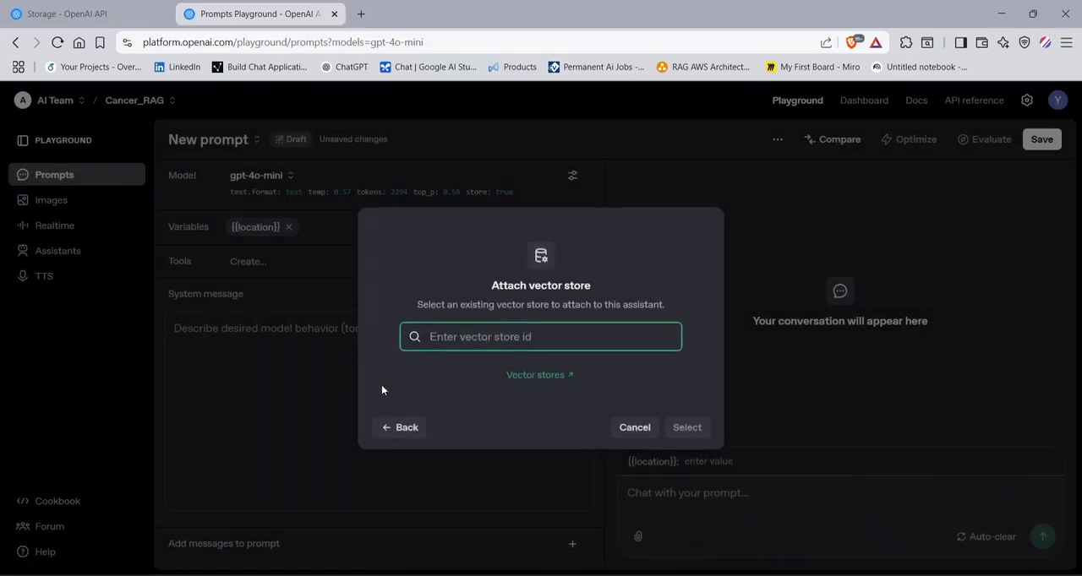
click(273, 369)
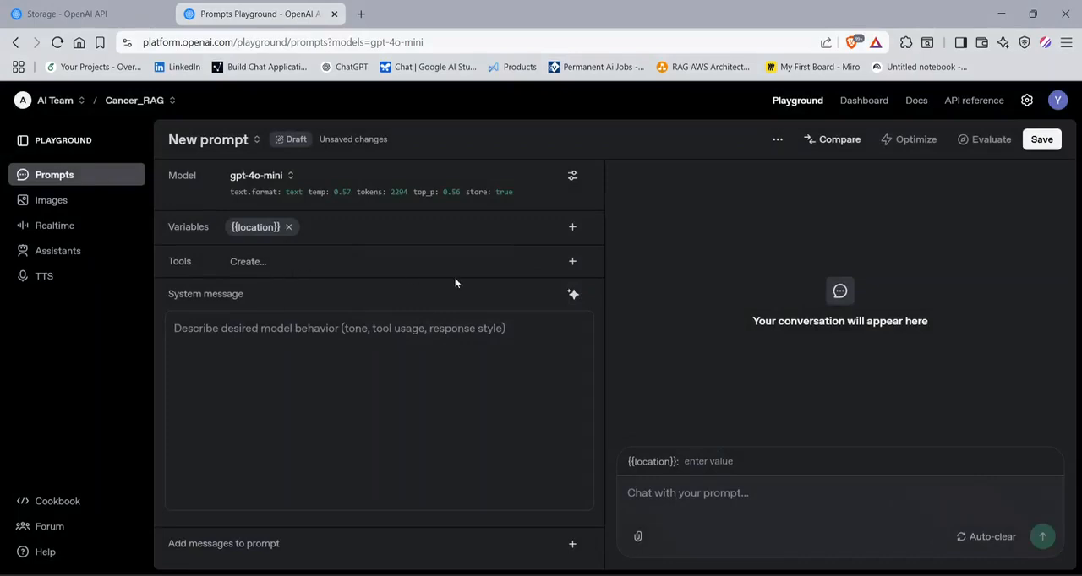
- Look over the tool types available for the prompt, without adding one
click(573, 261)
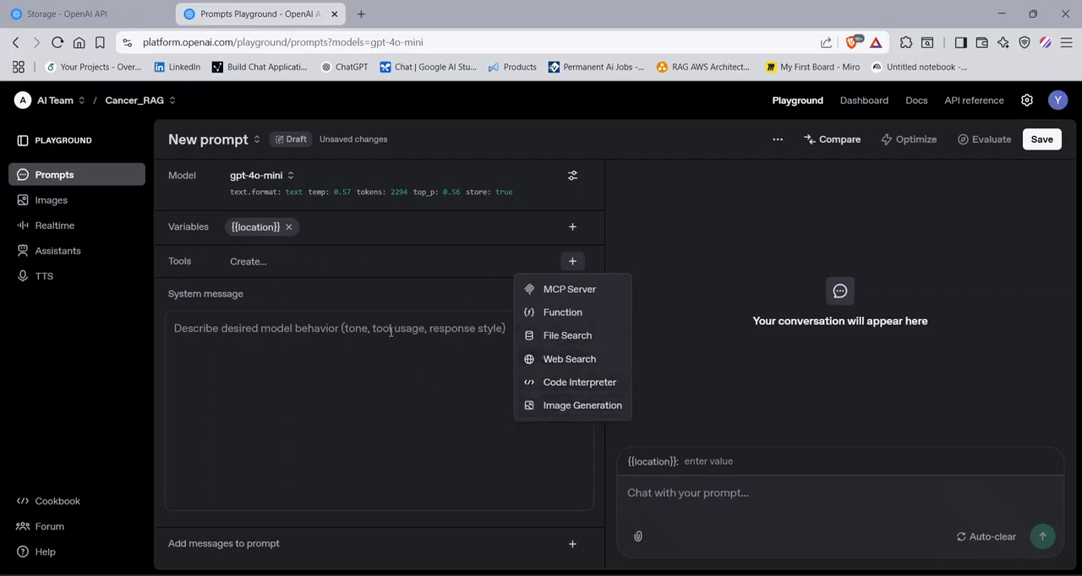
click(354, 358)
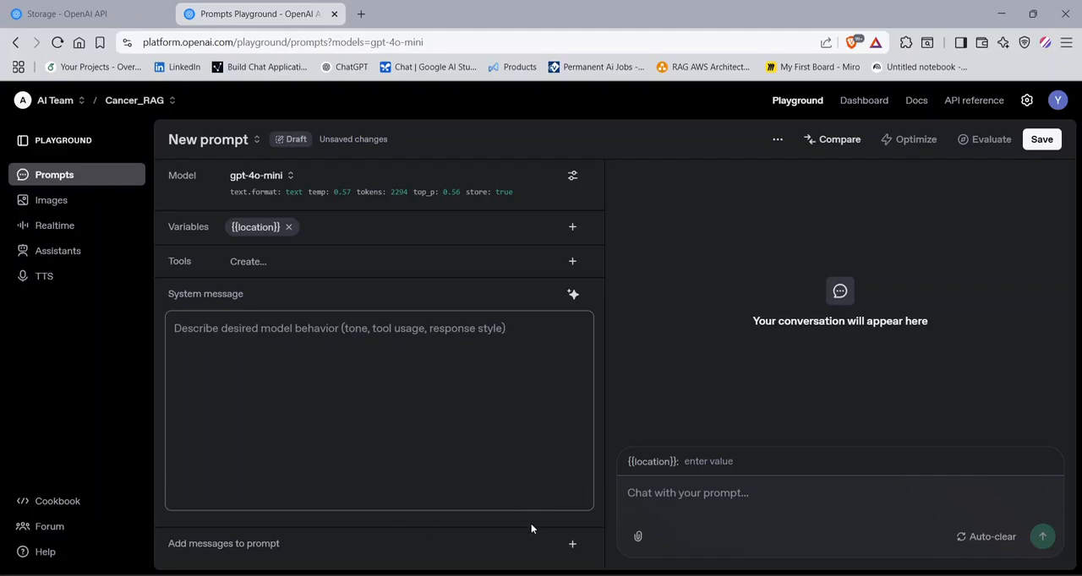
- Add an Assistant message reading "hi" to the prompt messages
click(574, 545)
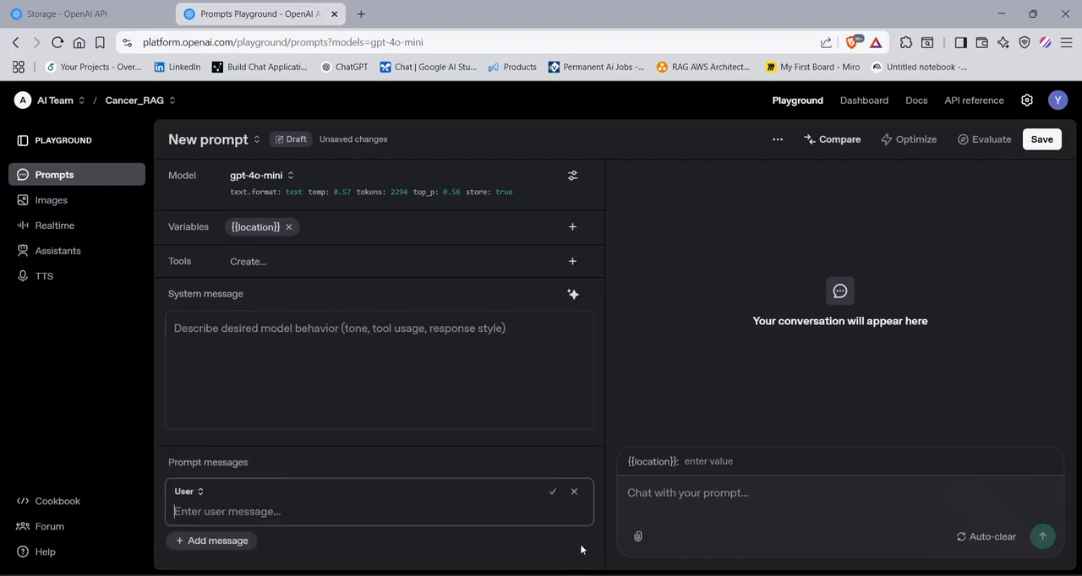
click(188, 495)
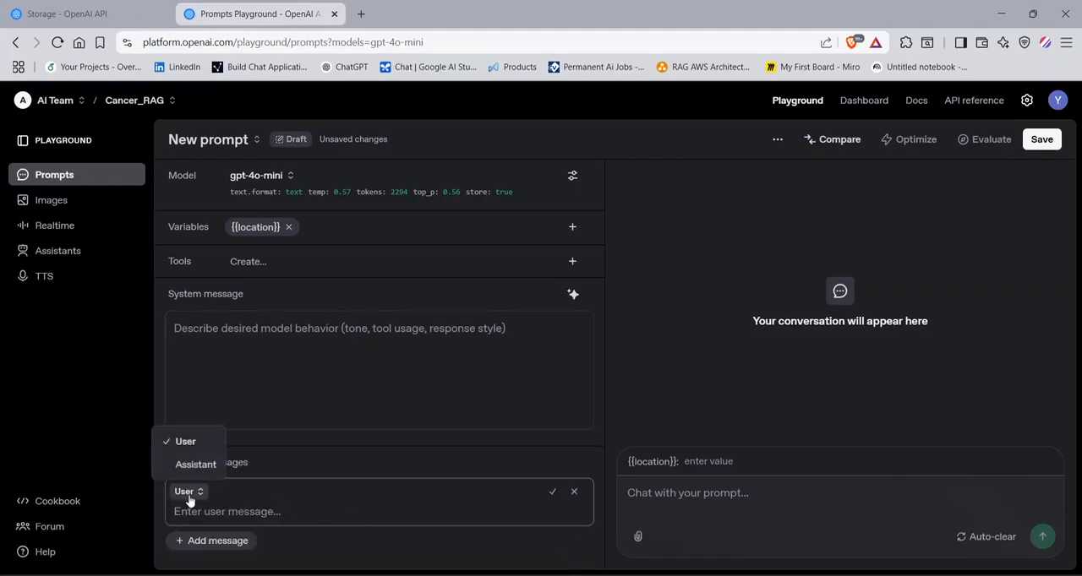
click(190, 465)
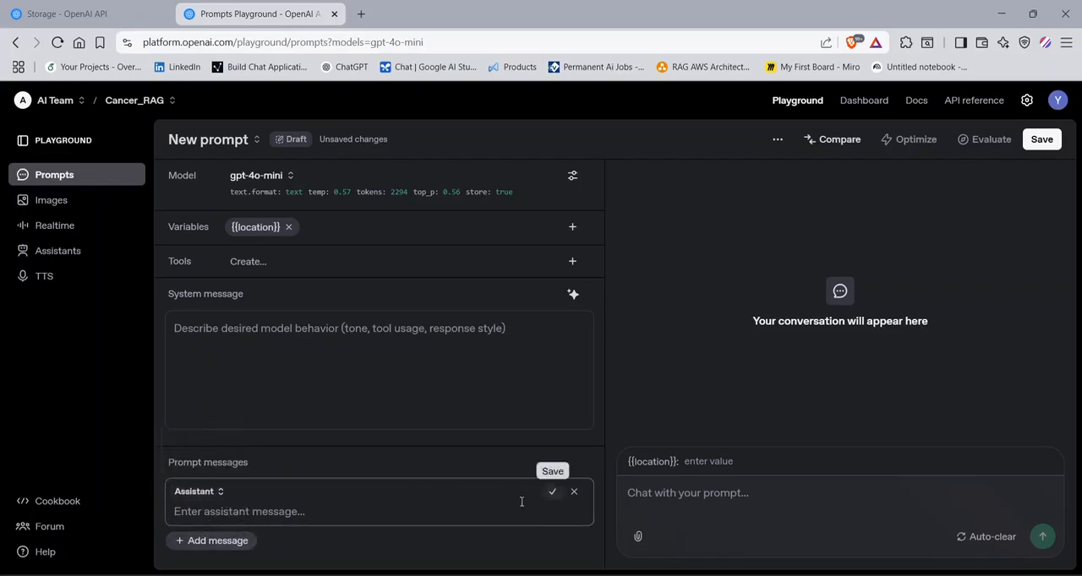
text(hi)
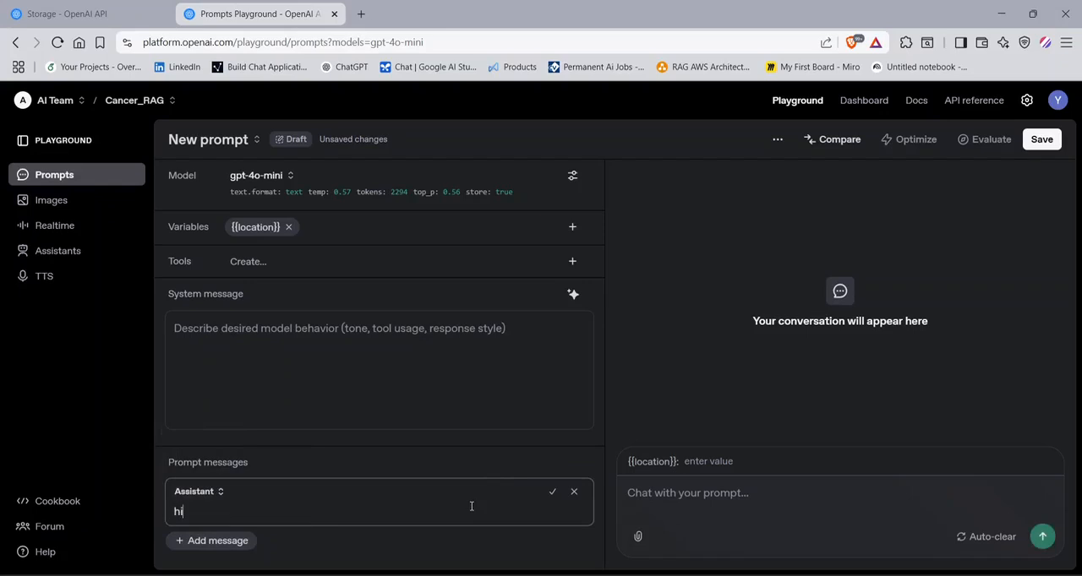
click(552, 492)
- Draft a User message reading "hello", and discard it together with the Assistant message
click(232, 541)
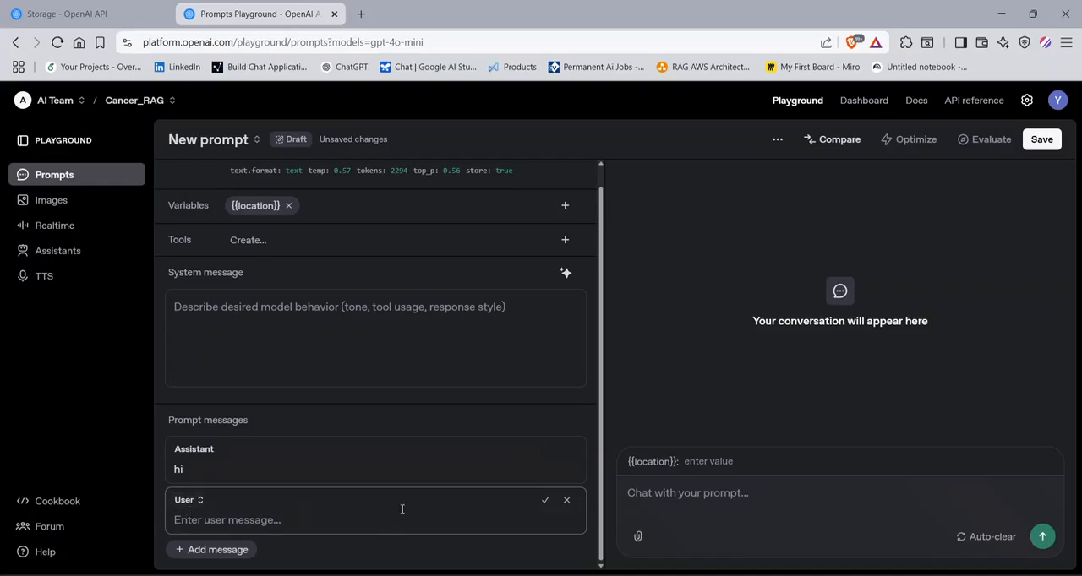
text(hello)
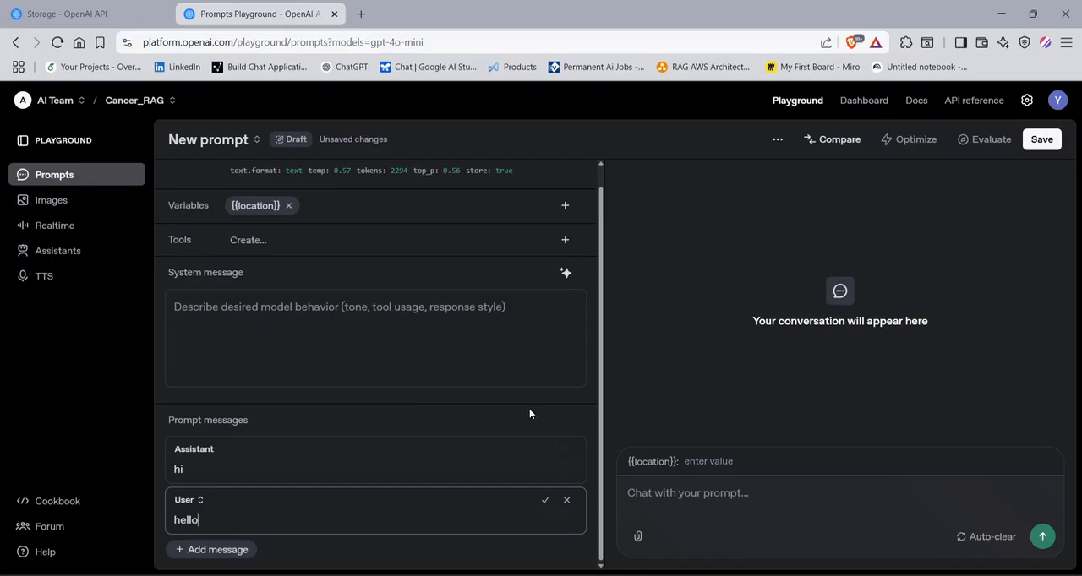
click(567, 500)
click(573, 493)
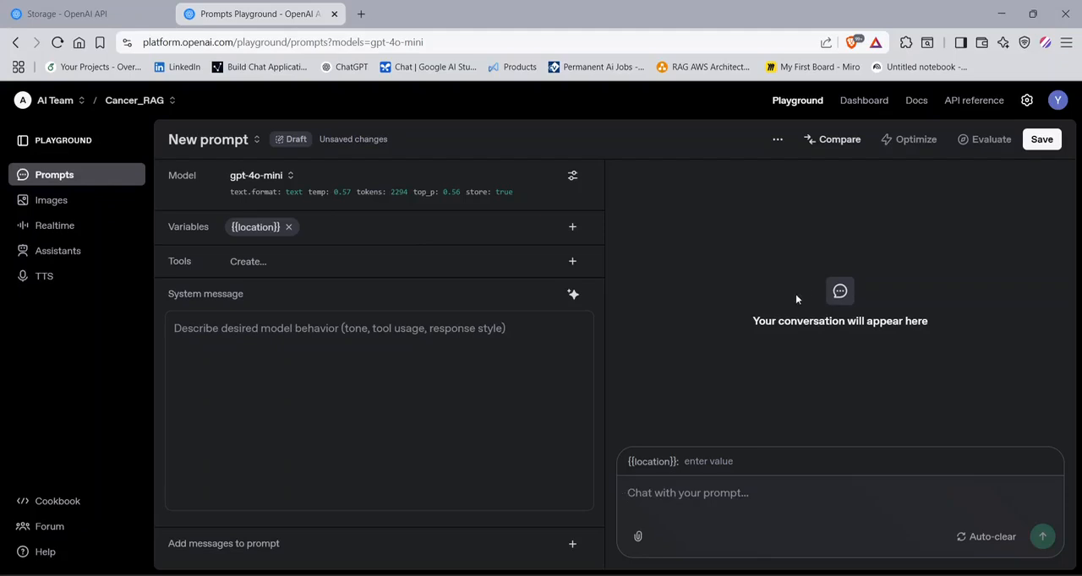
- Glance through the model list without changing the model, and open the saved prompt sample
click(254, 176)
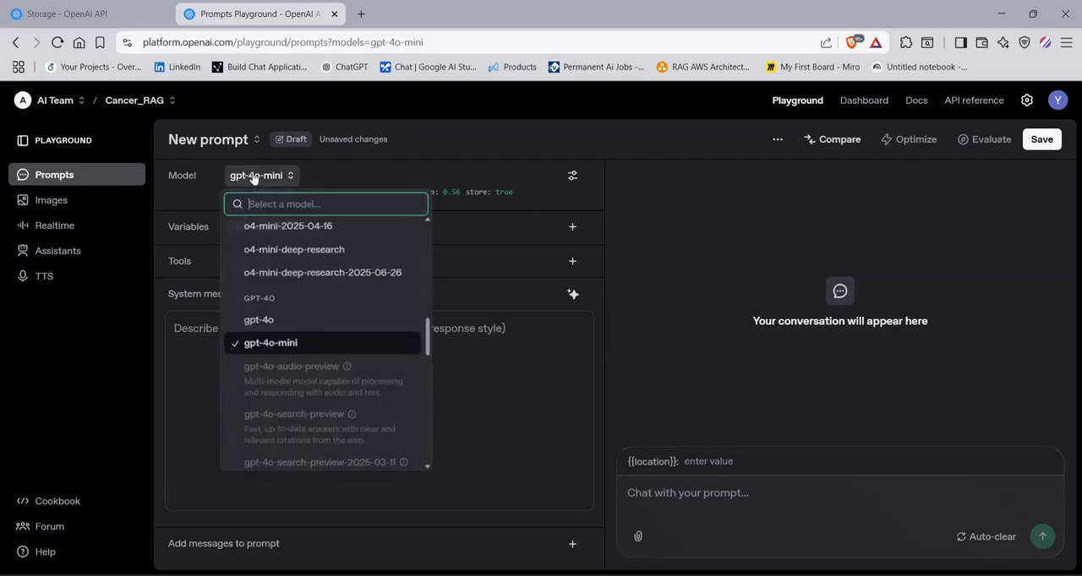
click(738, 217)
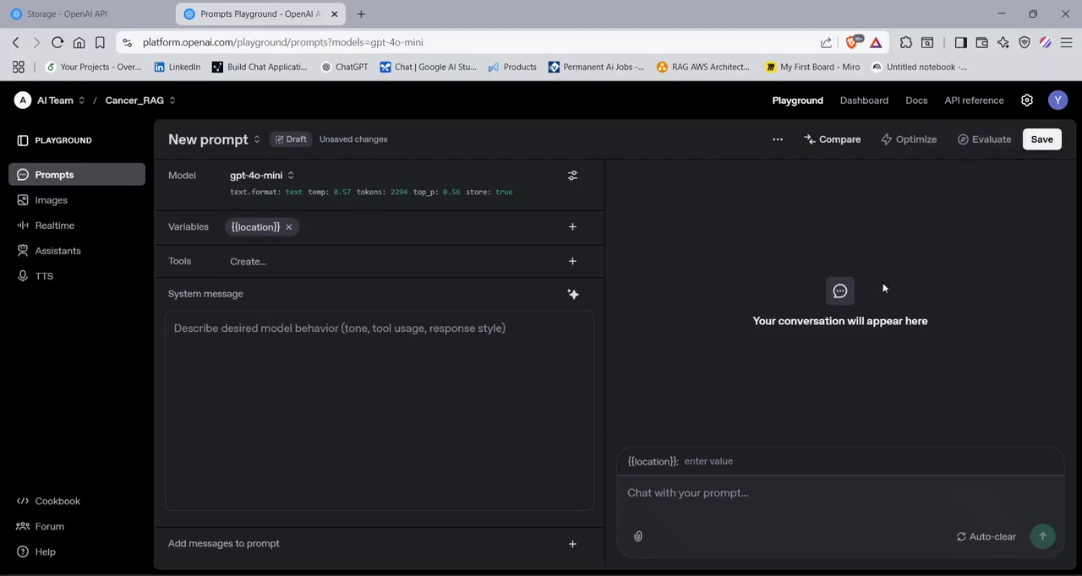
click(217, 140)
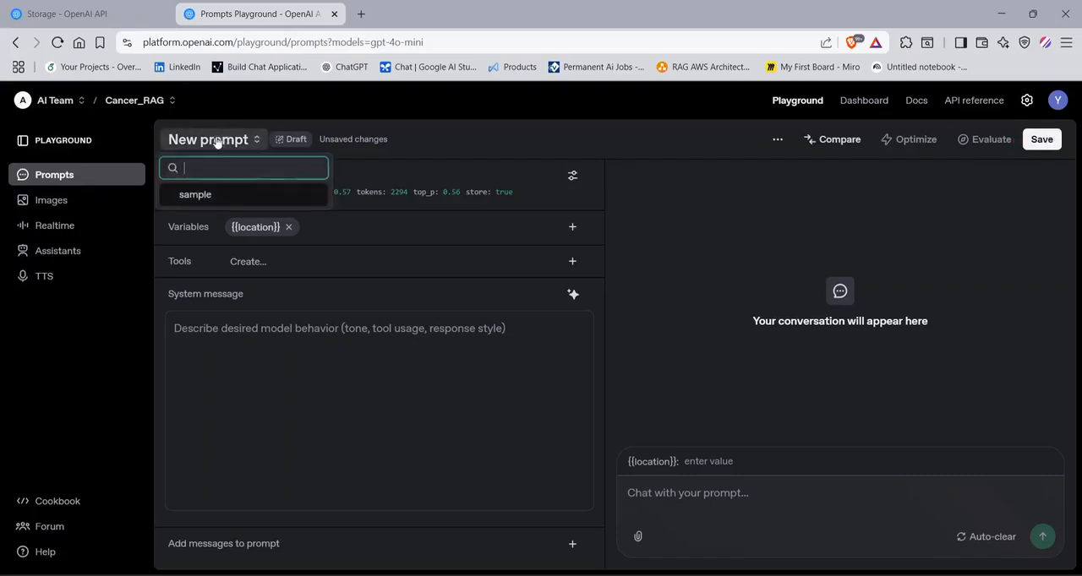
click(208, 195)
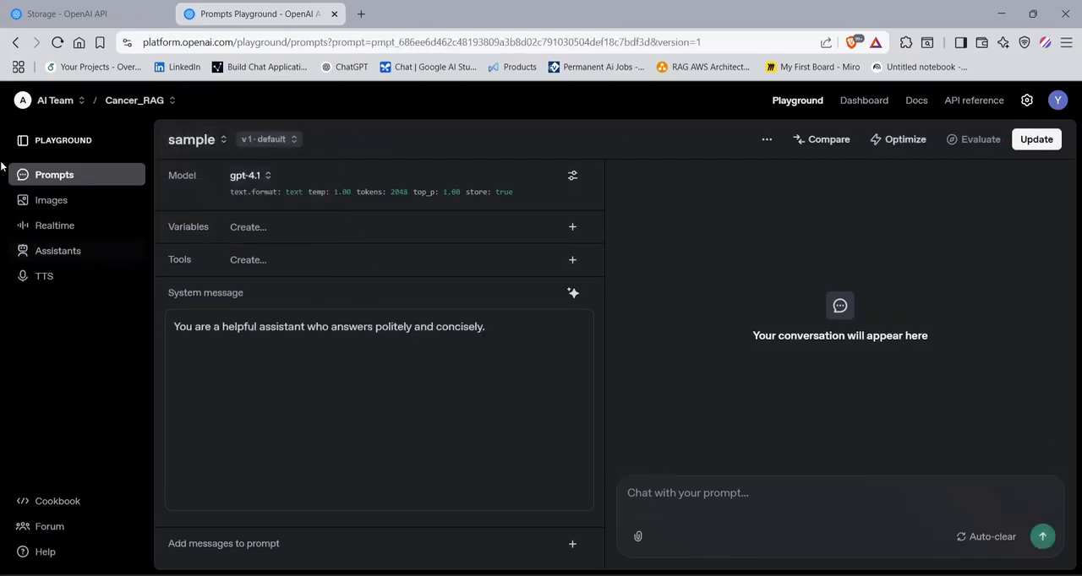
- Switch to the Default project and open its saved prompt sample 2
click(127, 108)
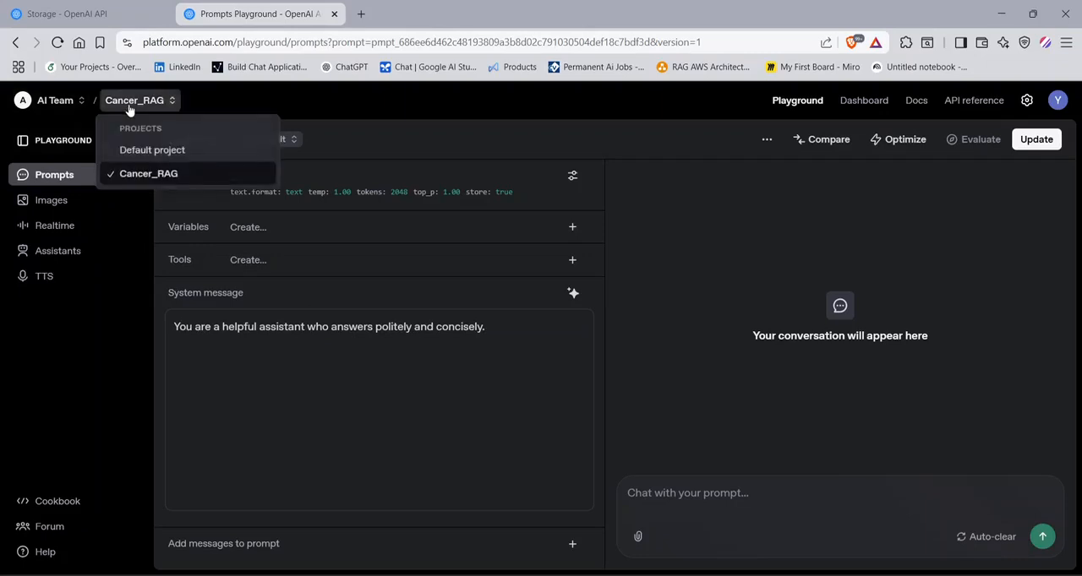
click(134, 149)
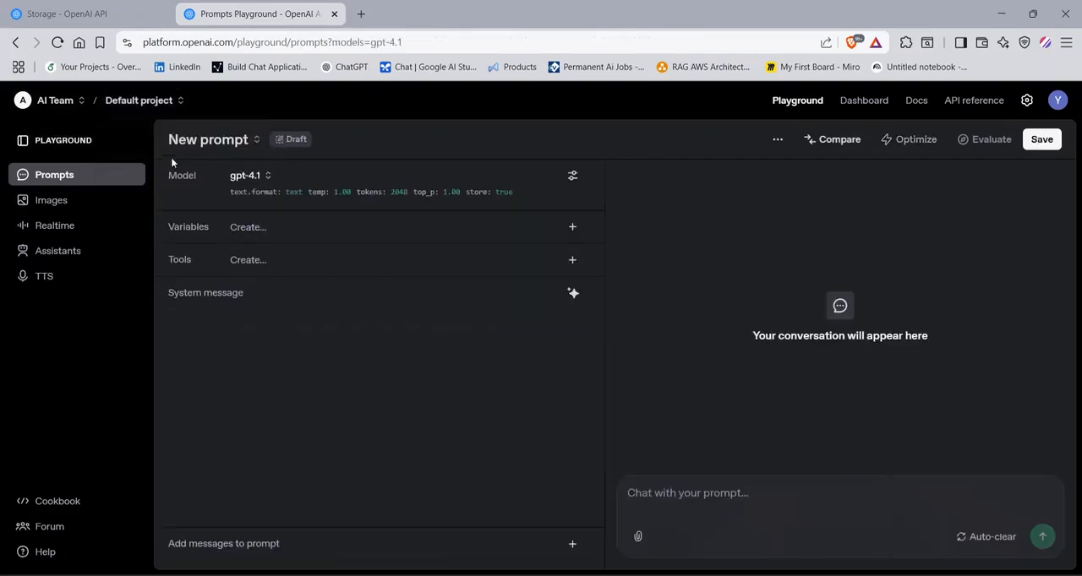
click(199, 141)
click(203, 195)
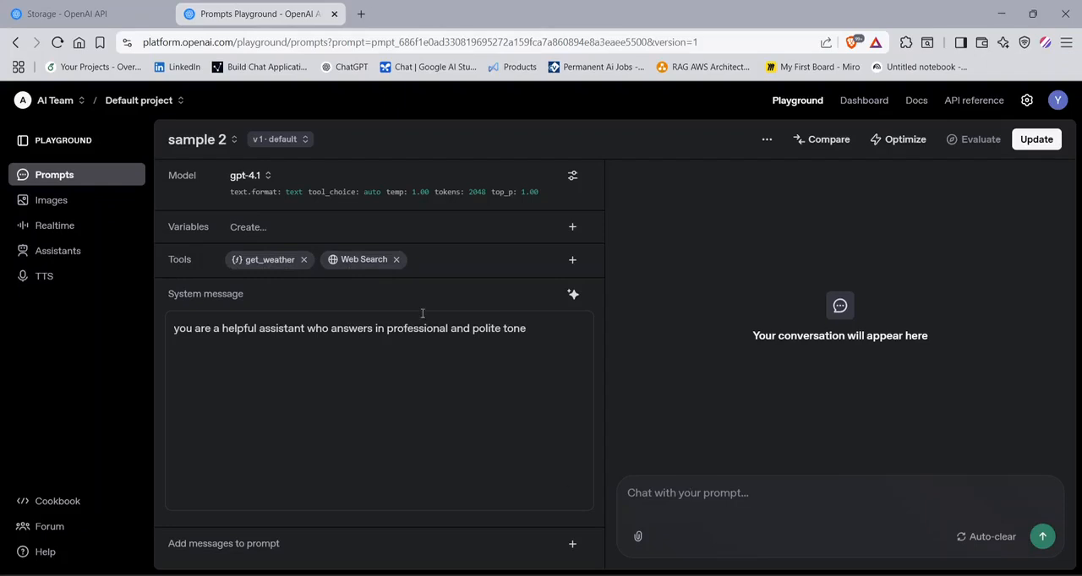
- Check the version list of the sample 2 prompt, without creating a new version
click(272, 142)
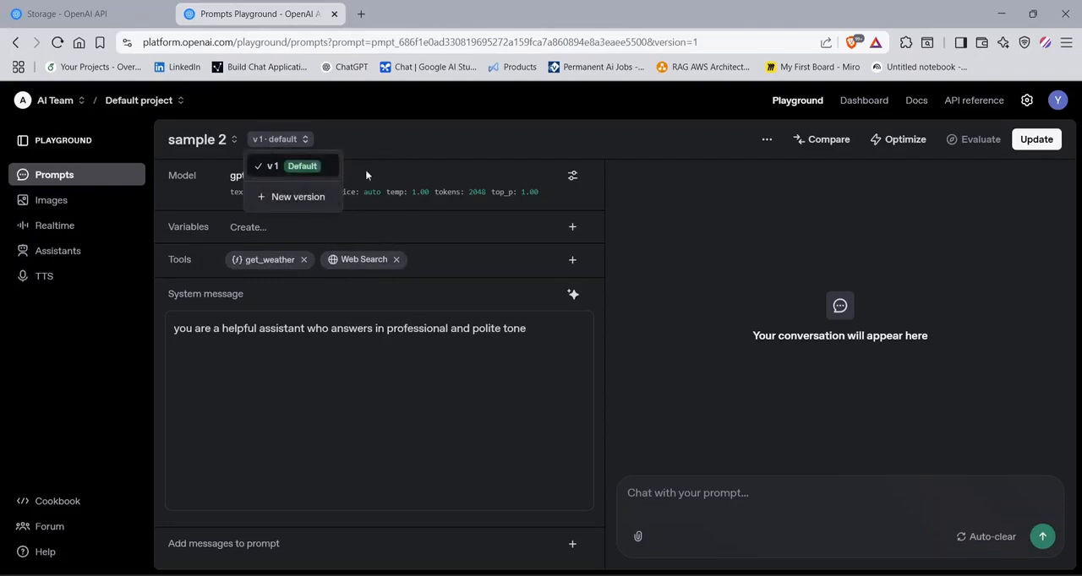
click(397, 145)
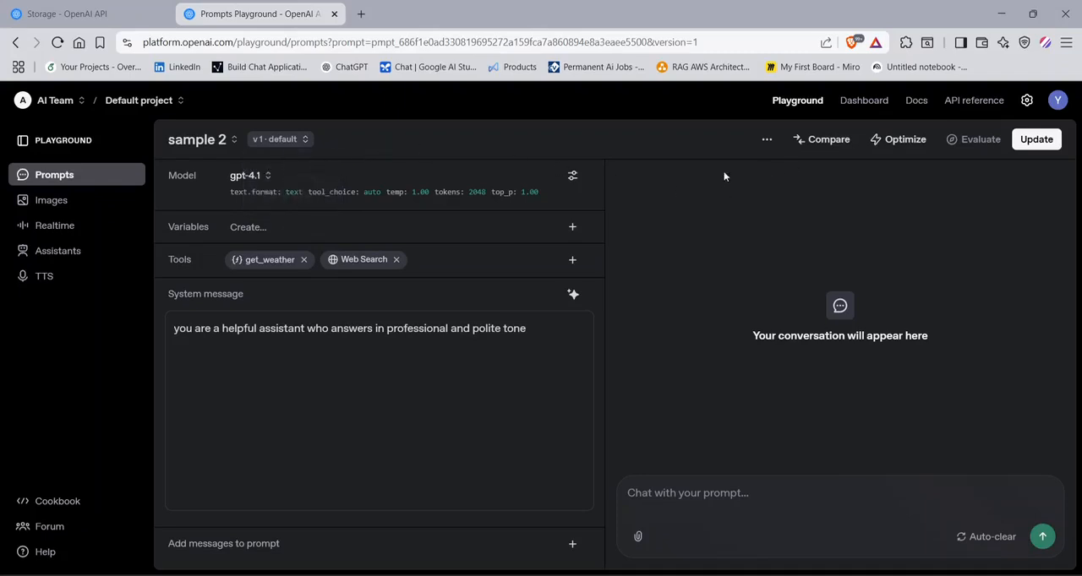
- Open the side-by-side comparison of the sample 2 prompt and turn off Sync in variant B's settings
click(820, 139)
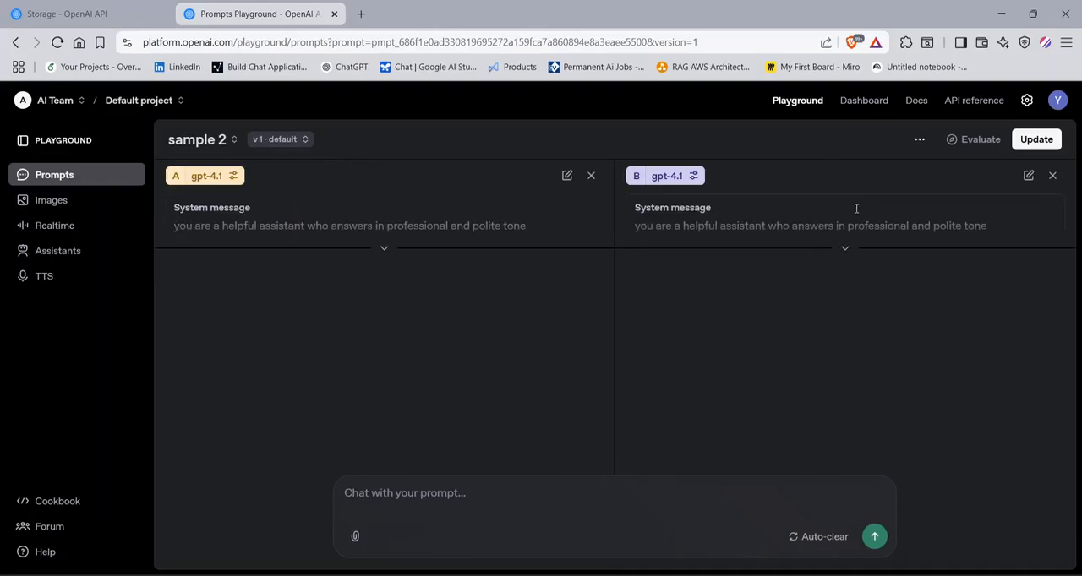
click(679, 180)
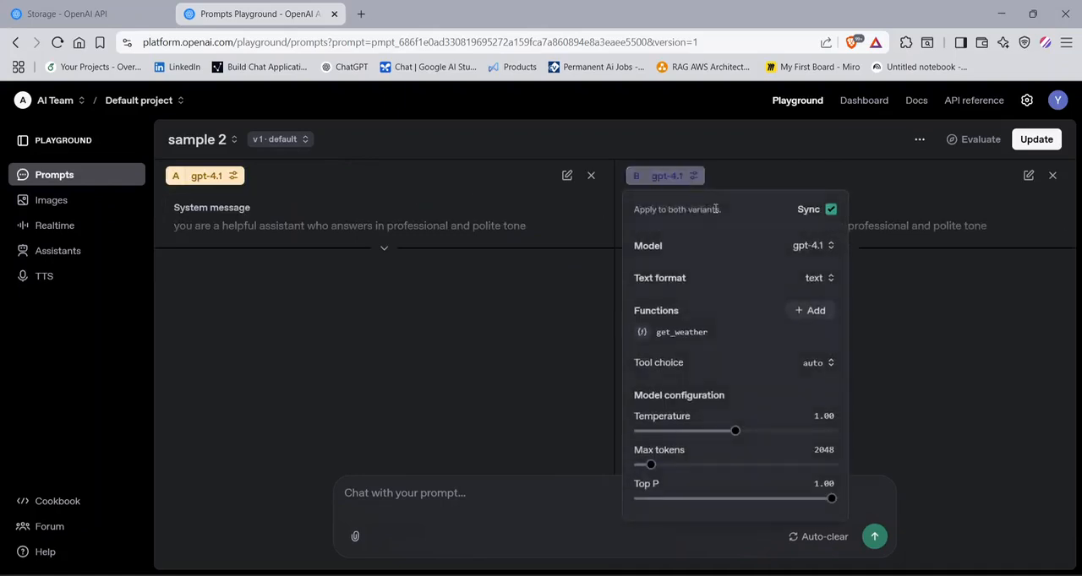
click(830, 210)
click(811, 245)
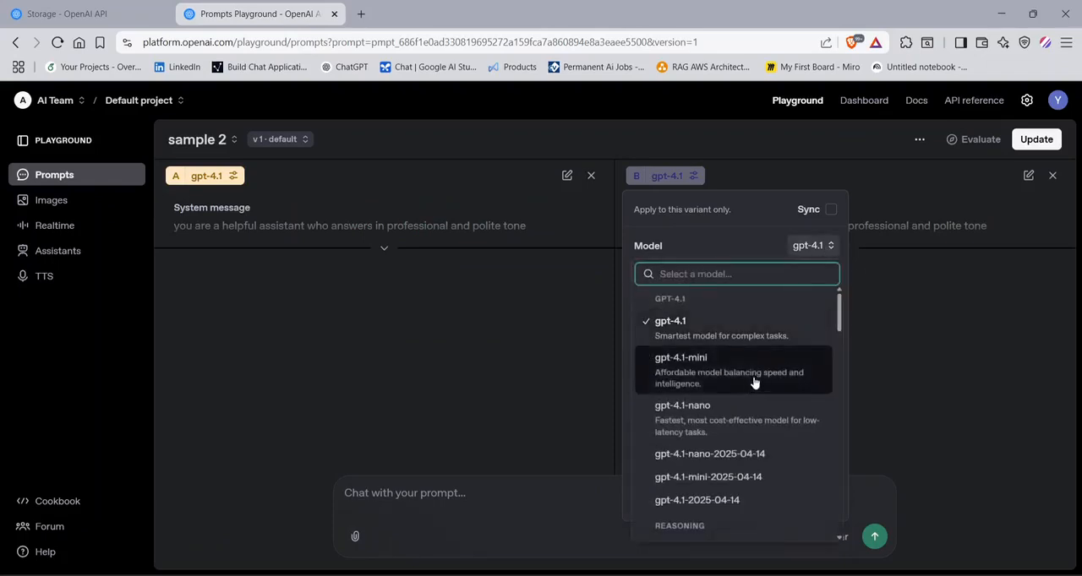
click(925, 363)
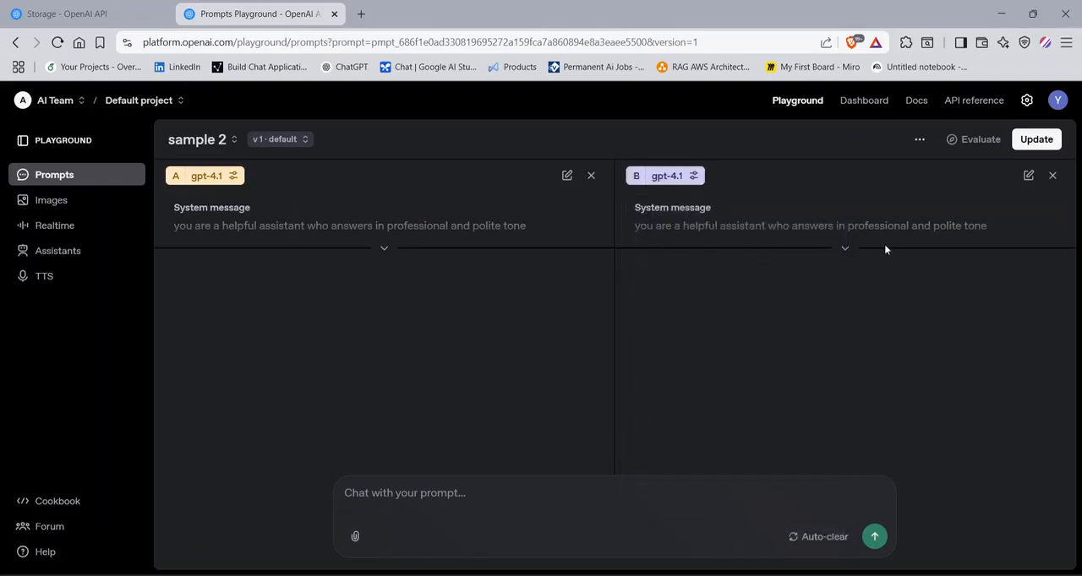
click(656, 176)
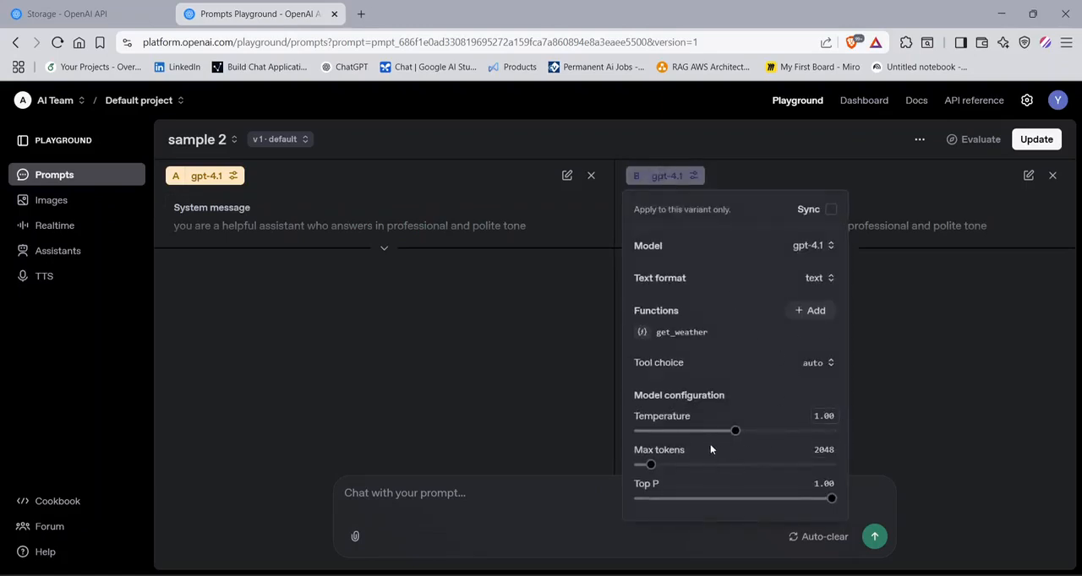
click(916, 383)
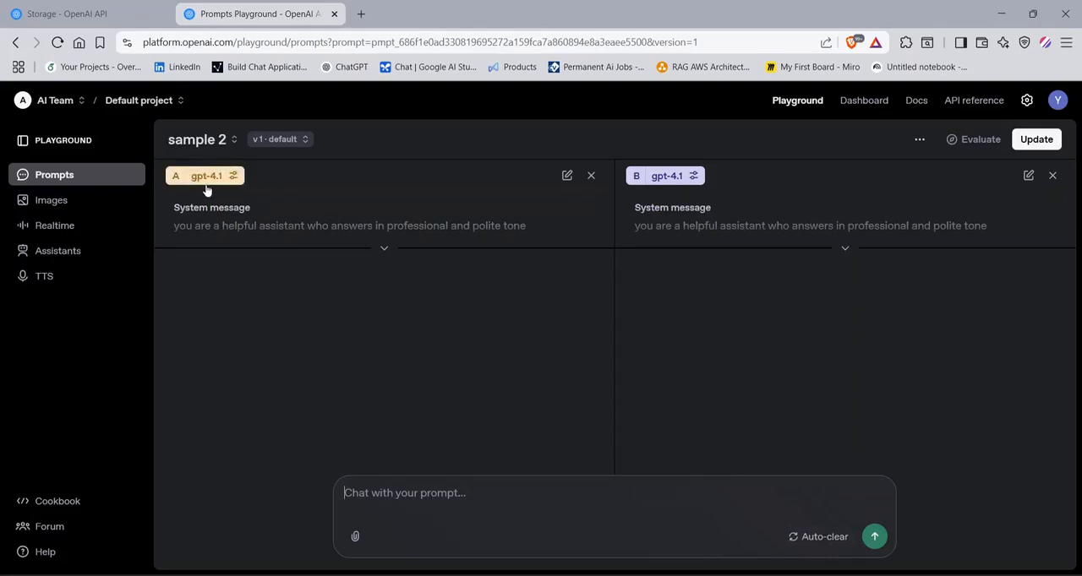
- Set variant B's model to gpt-4.1-mini and review the variant's remaining settings
click(667, 176)
click(813, 247)
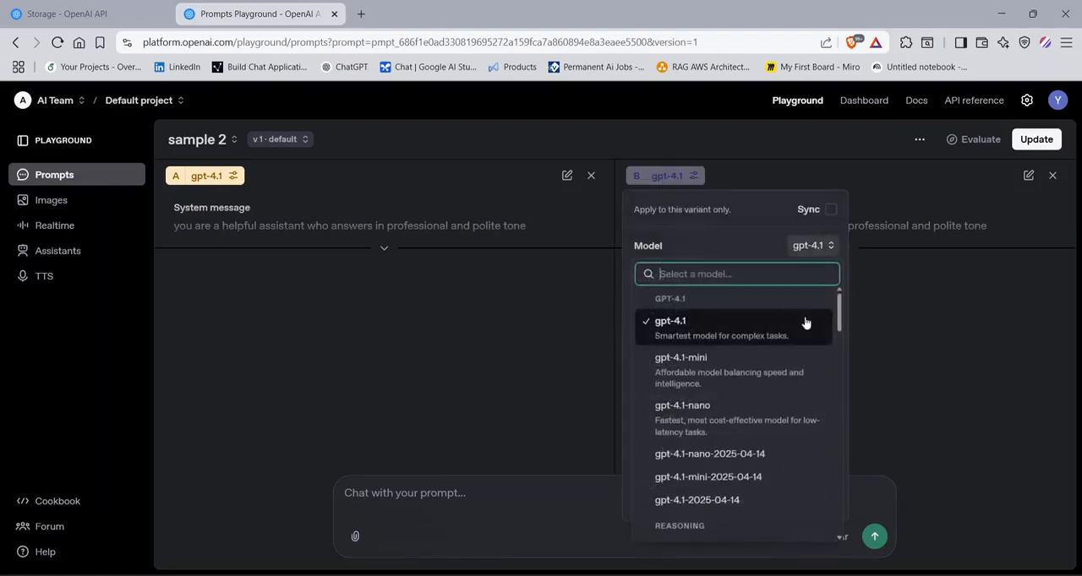
click(722, 364)
click(900, 348)
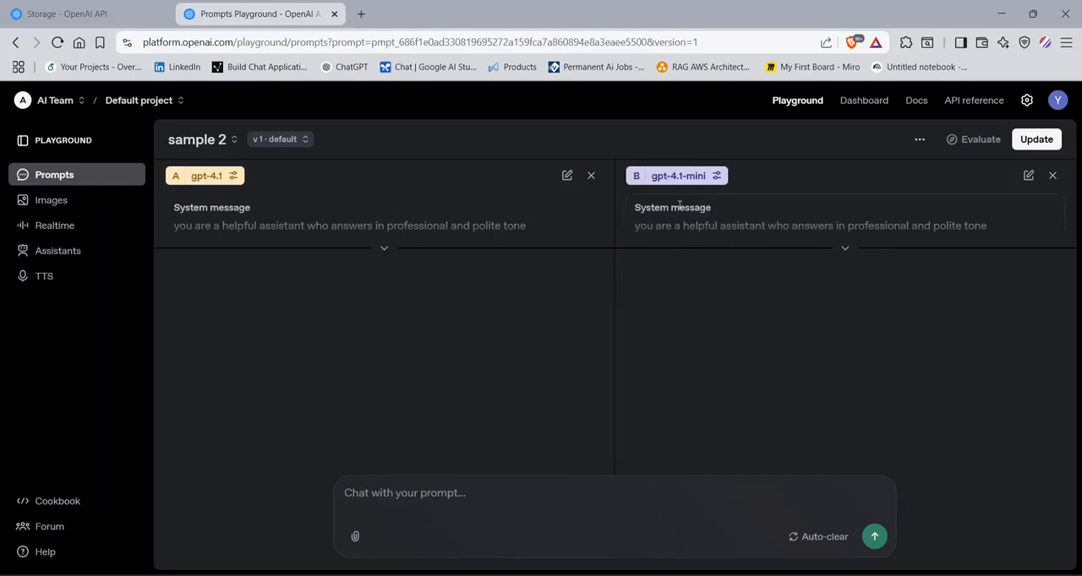
click(691, 179)
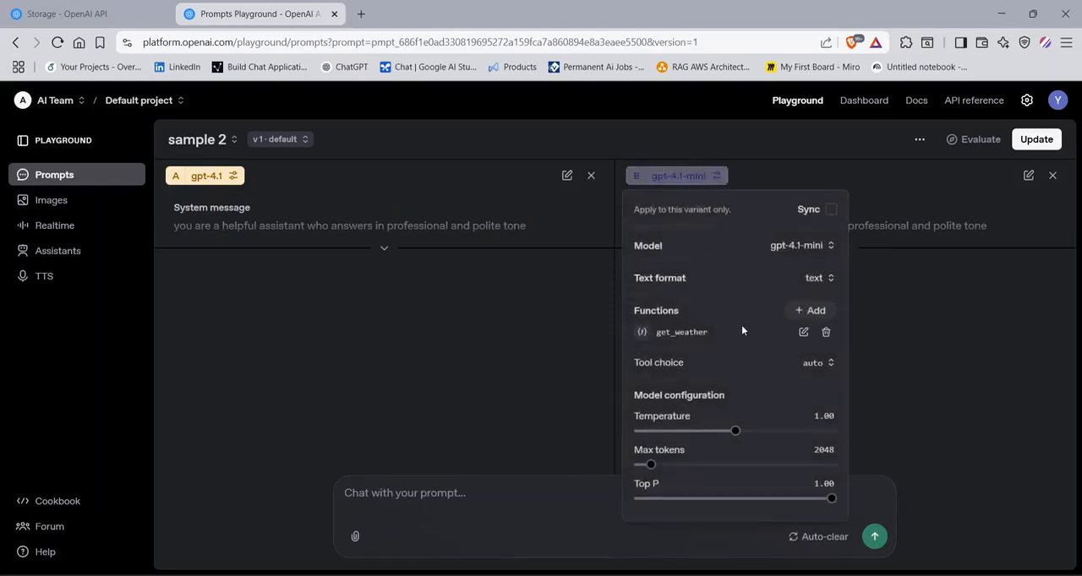
click(930, 345)
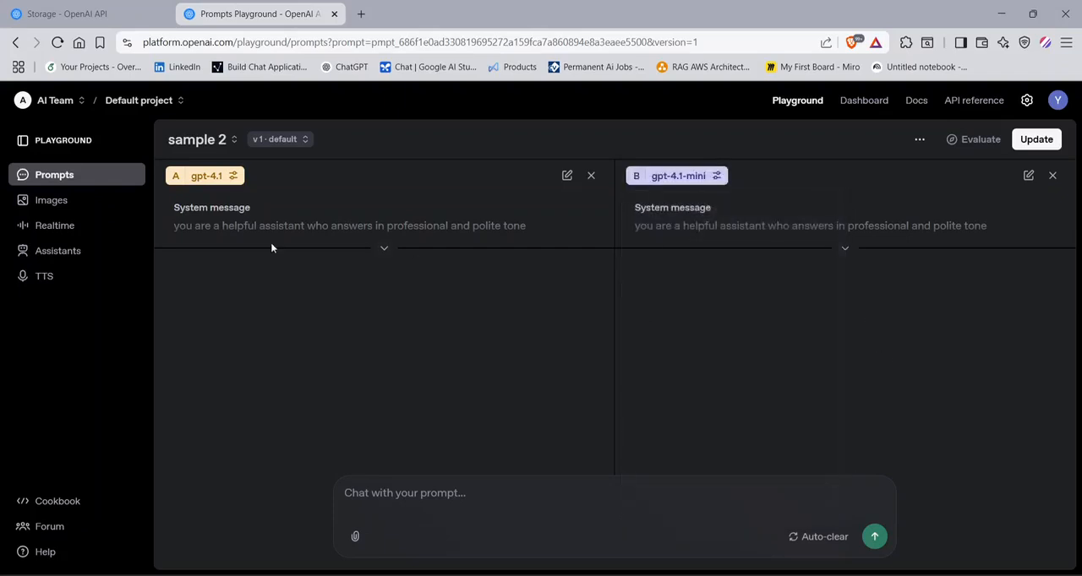
- Look at the Images and Realtime playgrounds, and return to the Prompts playground
click(58, 209)
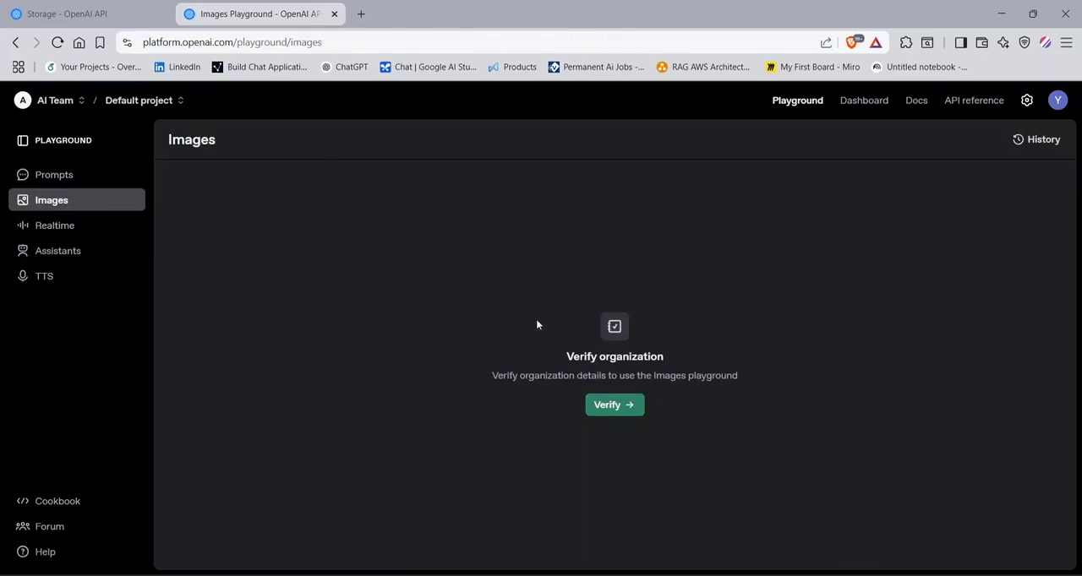
click(68, 226)
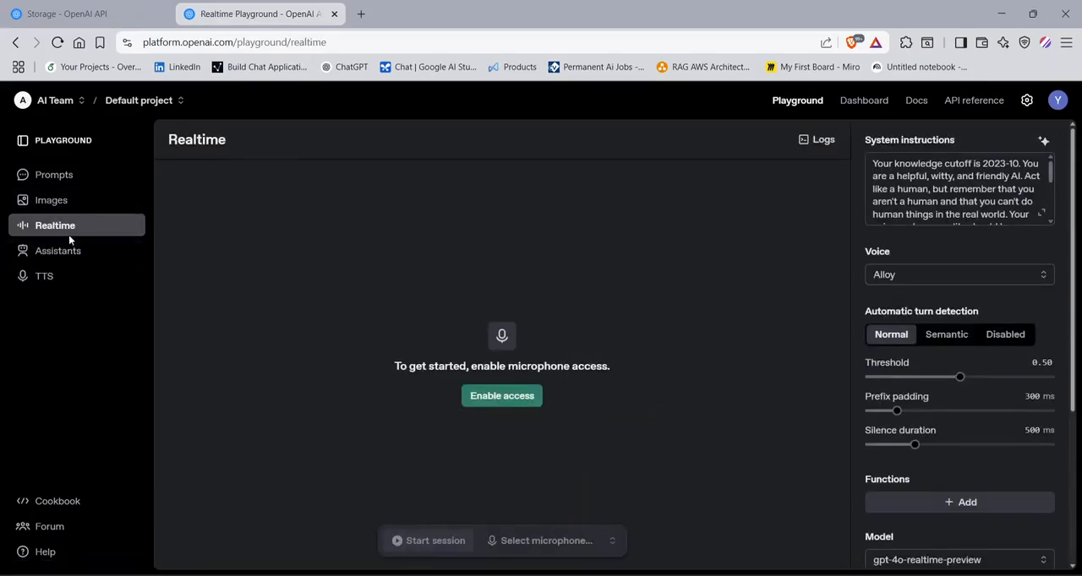
click(61, 175)
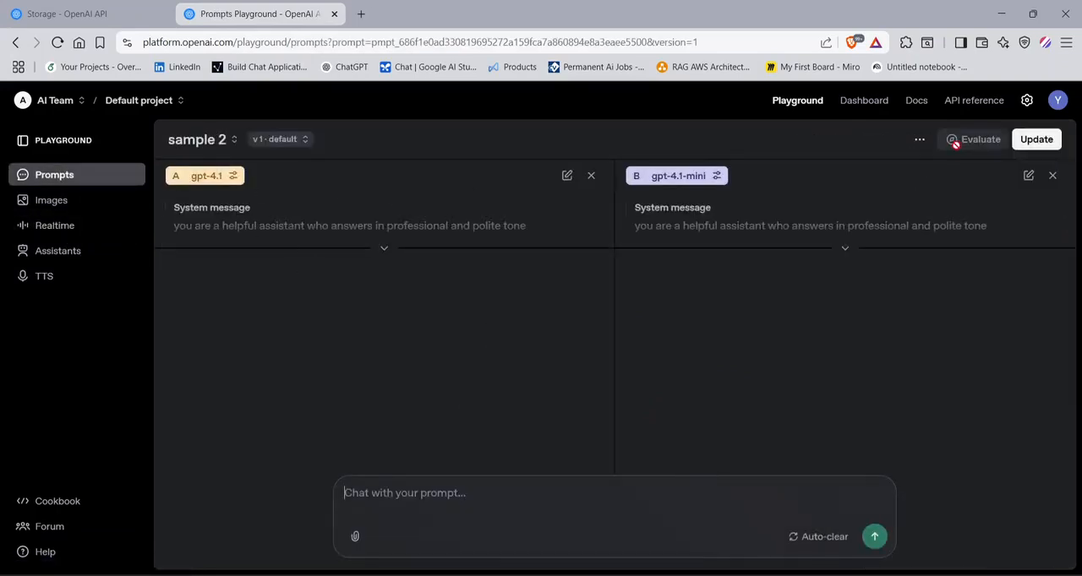
- Close the comparison view and examine the Python integration code for the sample 2 prompt
click(1052, 175)
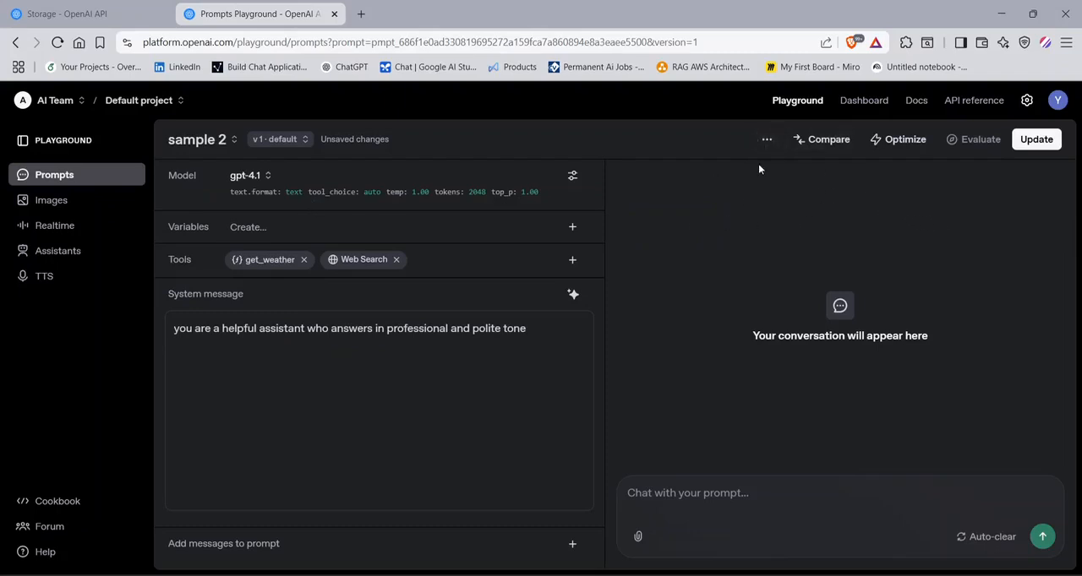
click(764, 141)
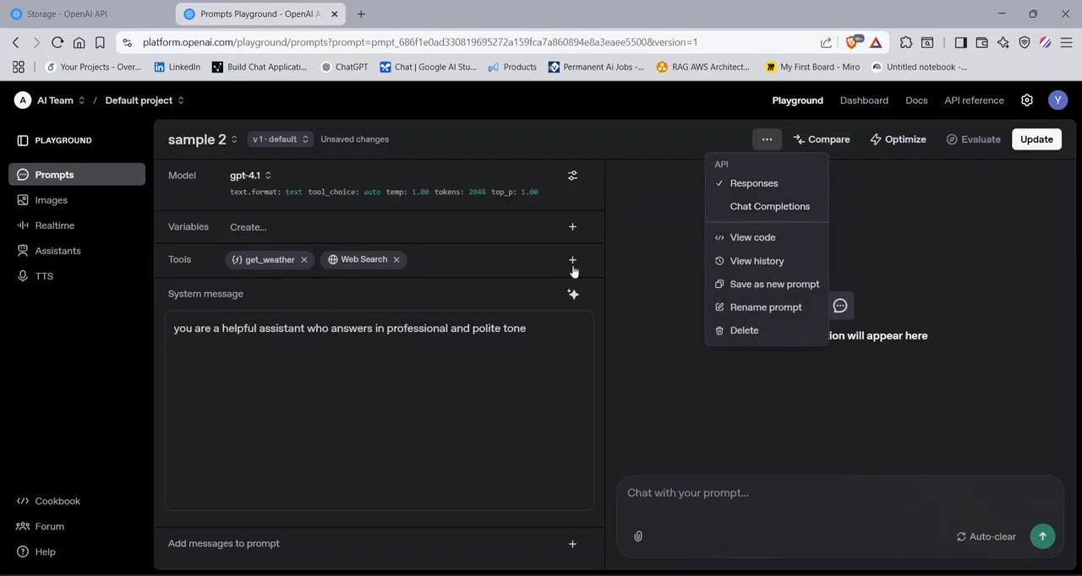
click(750, 243)
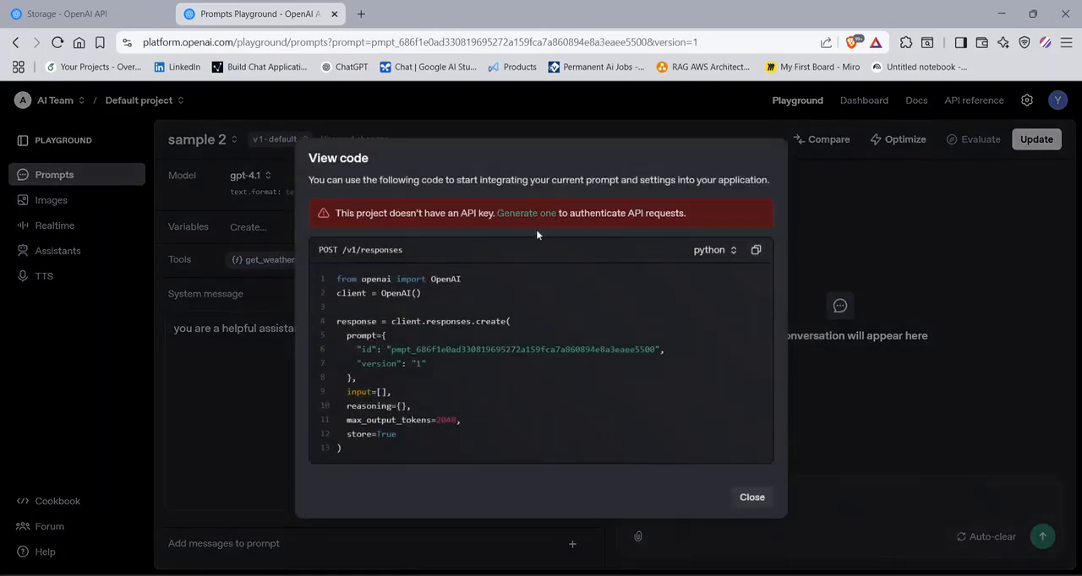
click(810, 243)
- Switch to the Cancer_RAG project and view the Python integration code for its new prompt
click(143, 102)
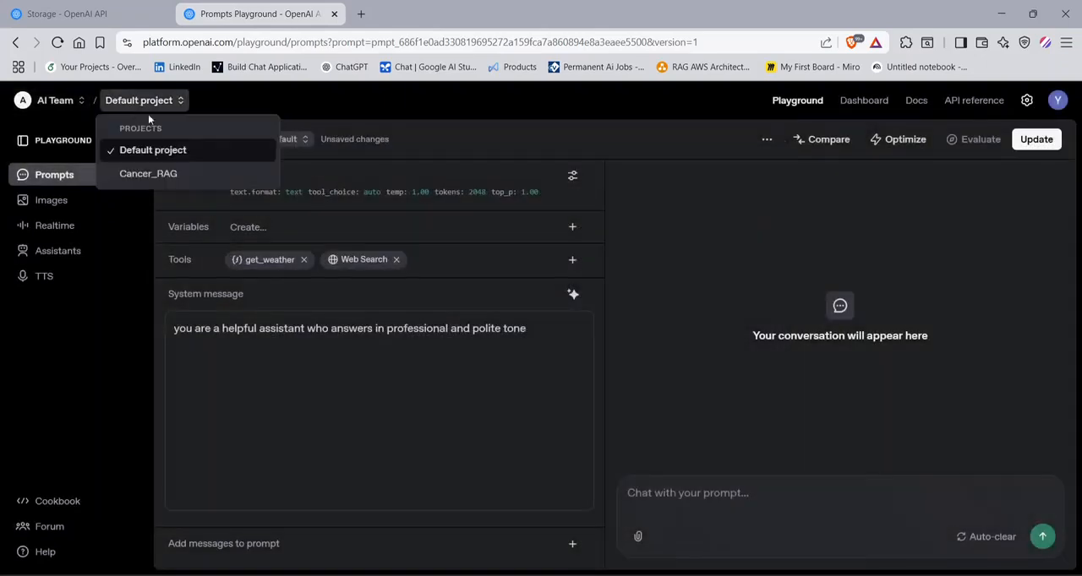
click(172, 176)
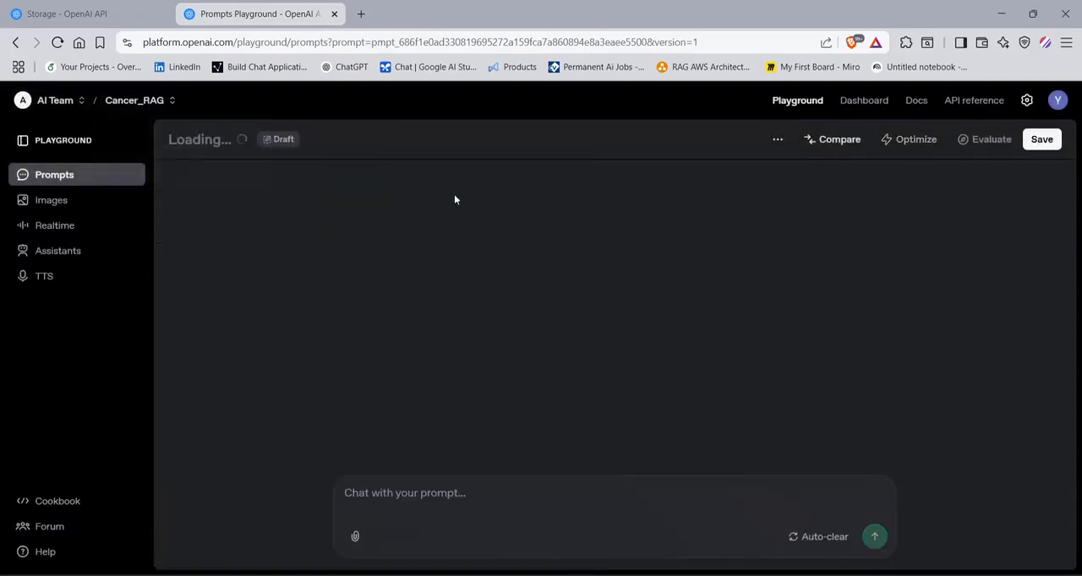
click(778, 140)
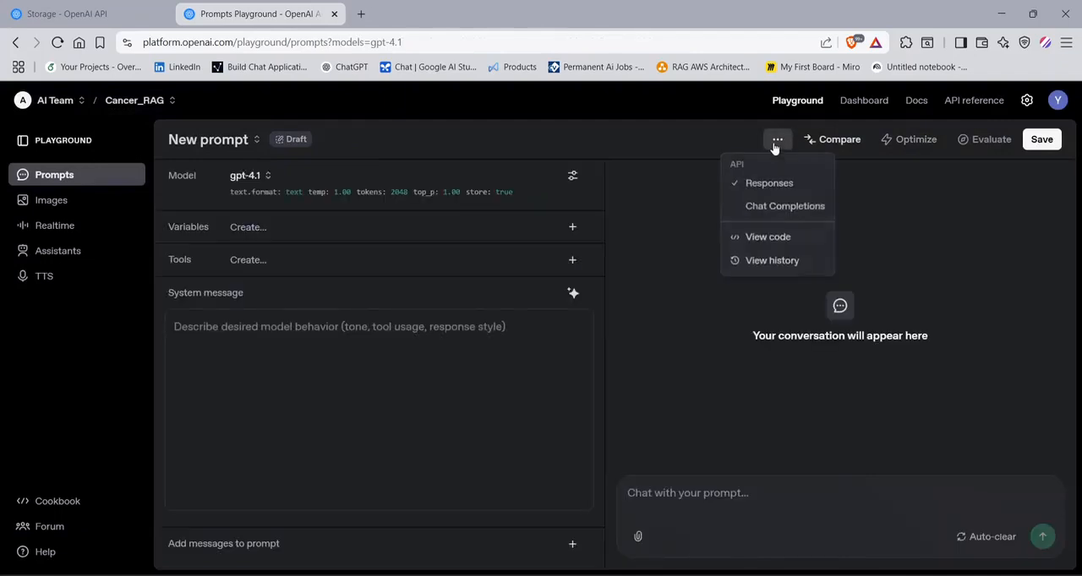
click(779, 239)
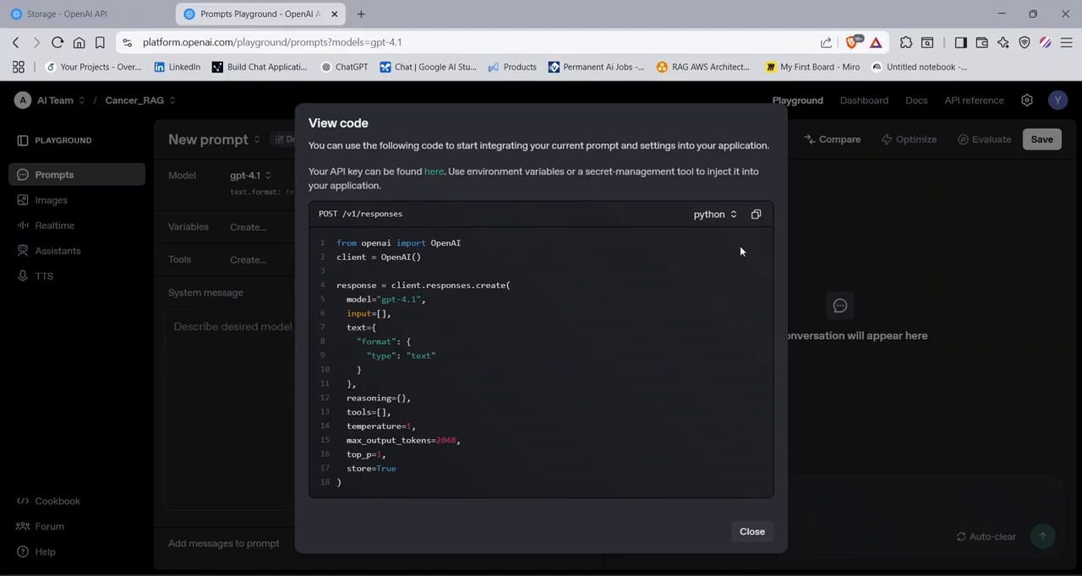
click(292, 278)
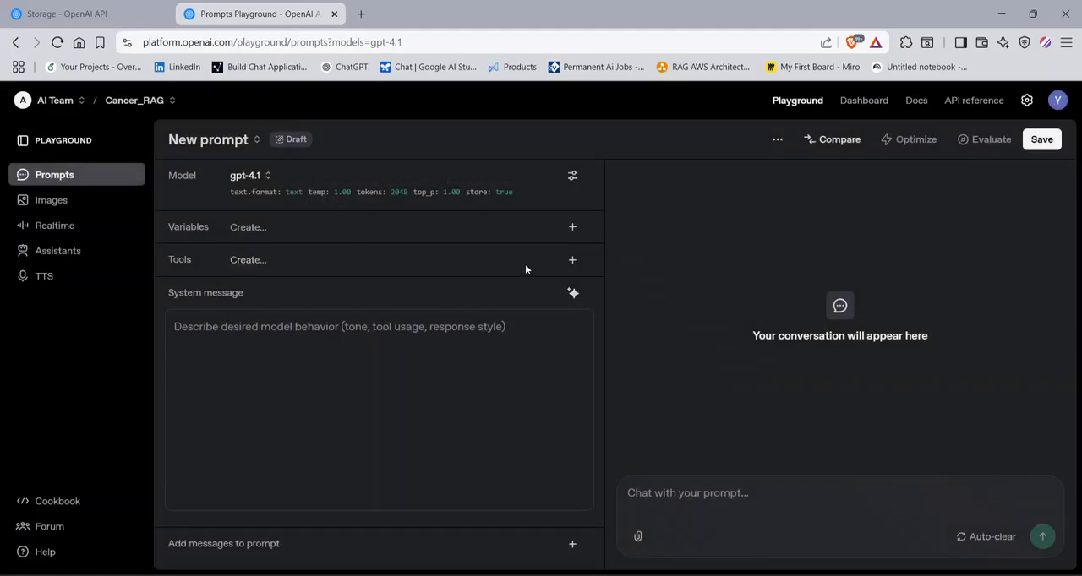
- Add the example get_stock_price() function as a tool of the new prompt
click(572, 260)
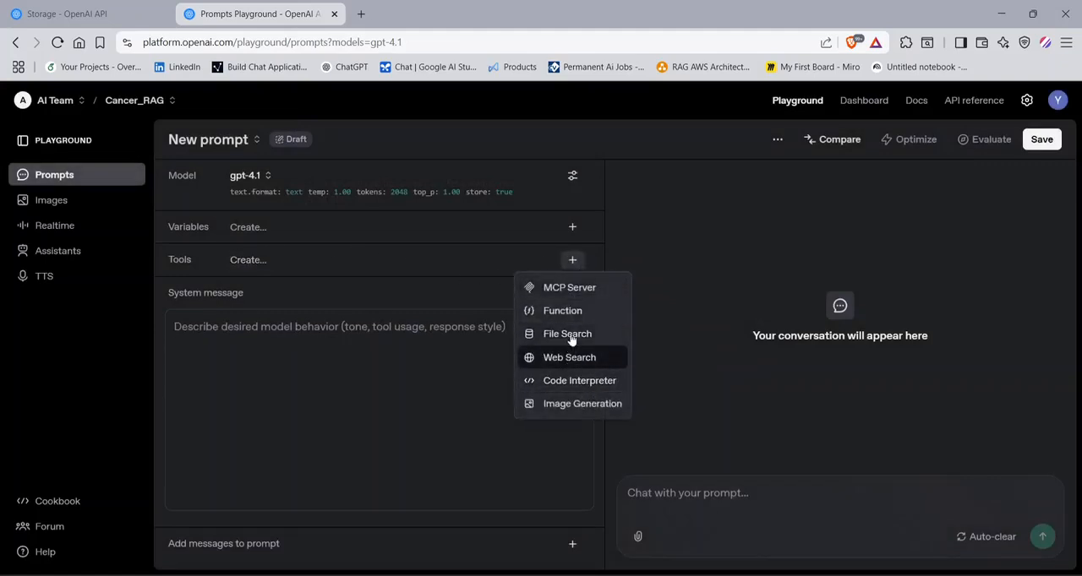
click(572, 318)
click(734, 202)
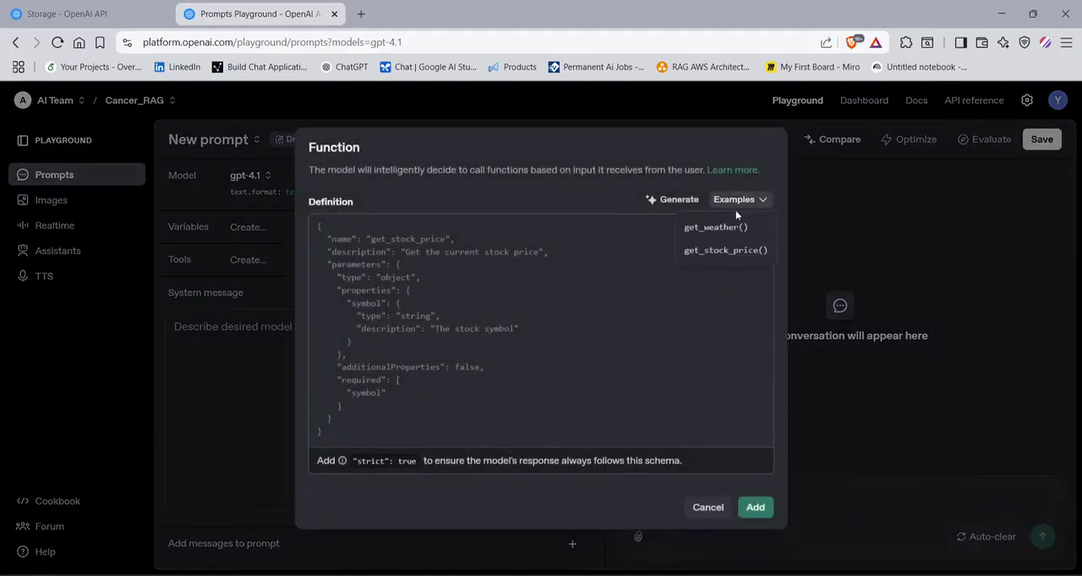
click(714, 261)
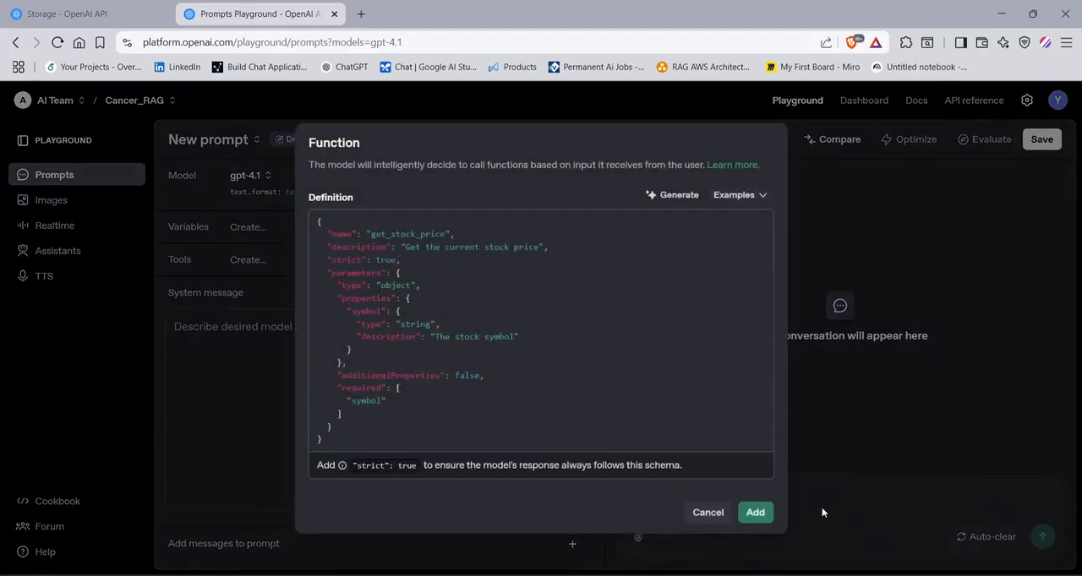
click(760, 513)
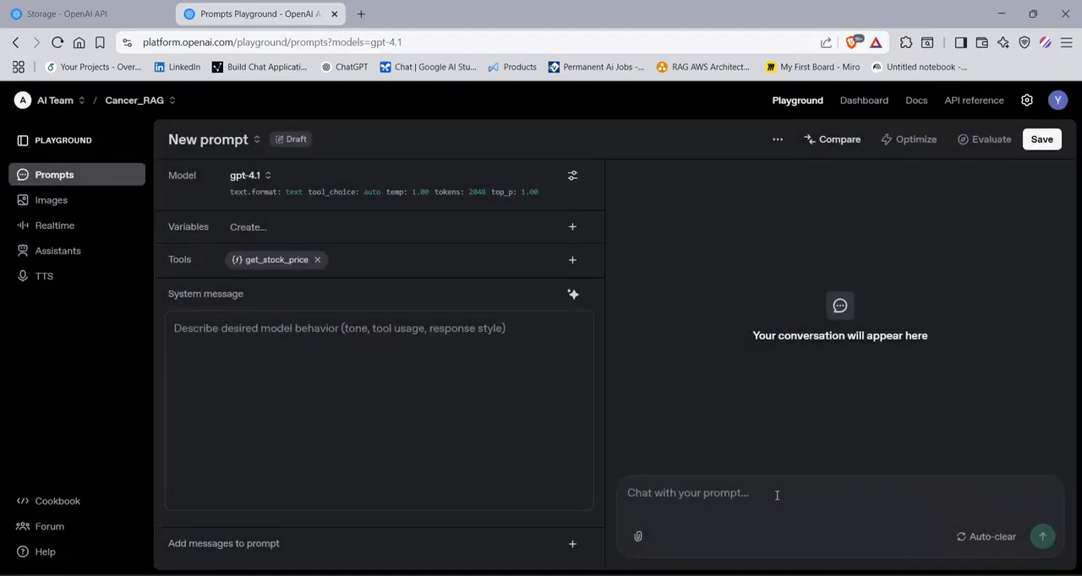
- Examine the tools section of the new prompt's Python integration code, and close the code view
click(778, 139)
click(780, 239)
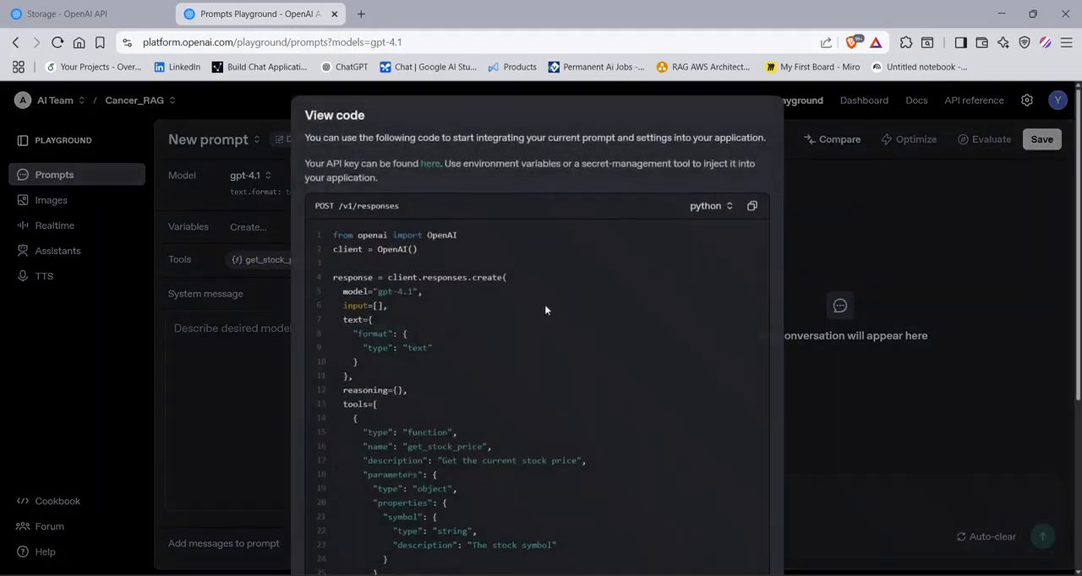
scroll(507, 338, down, 5)
drag(344, 196, 437, 414)
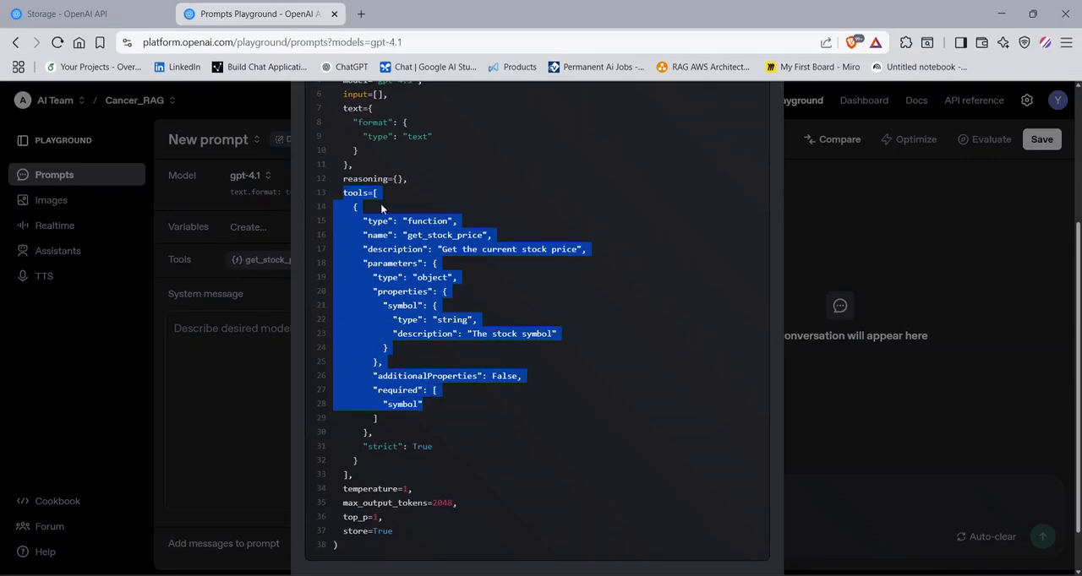
click(463, 426)
drag(455, 412, 439, 165)
scroll(572, 267, up, 3)
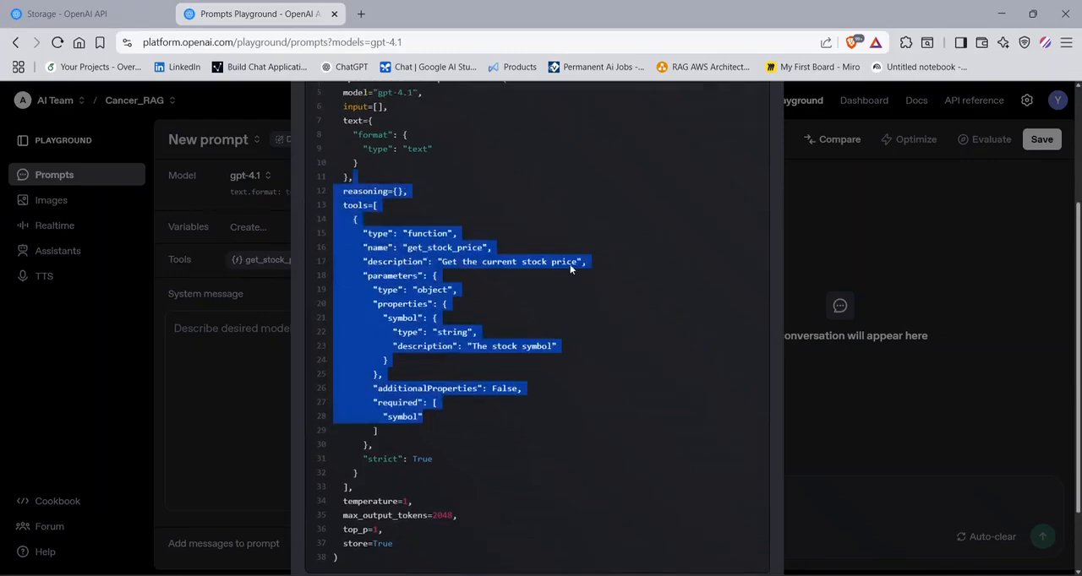
click(804, 242)
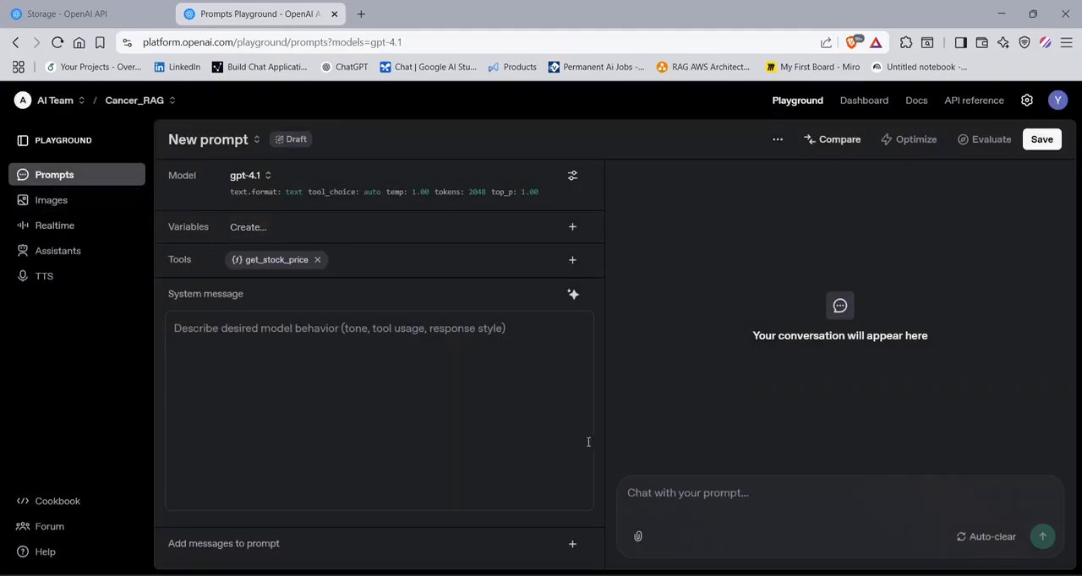
- Try to optimize the empty new prompt, and load the saved sample prompt instead
click(239, 331)
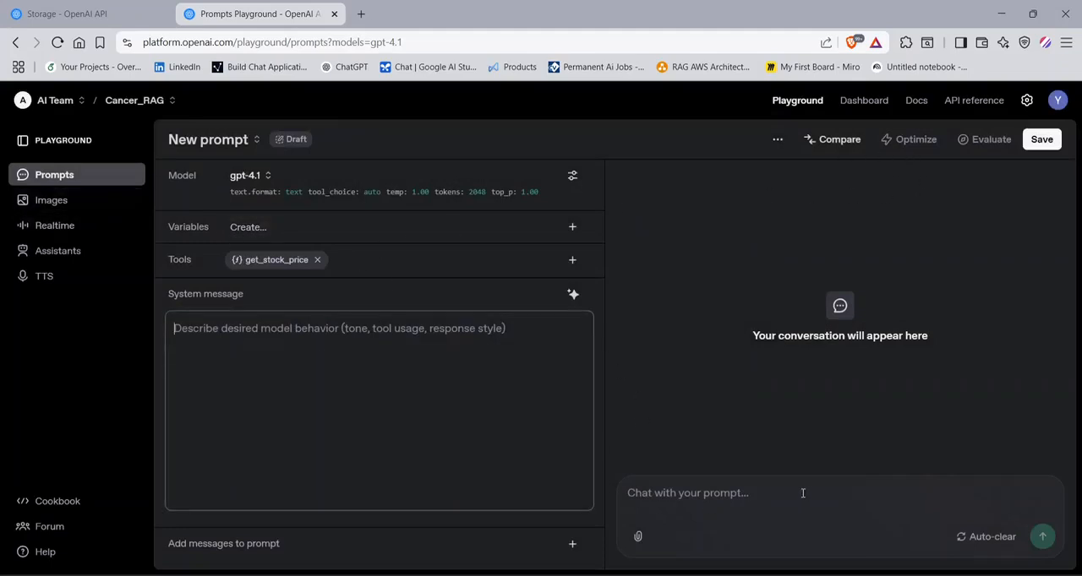
click(911, 140)
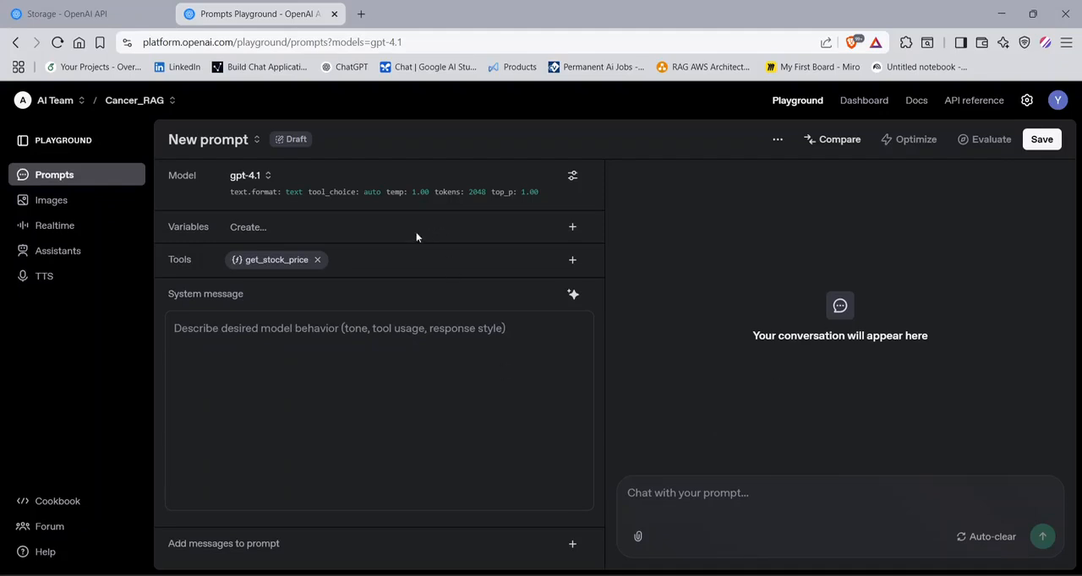
click(175, 141)
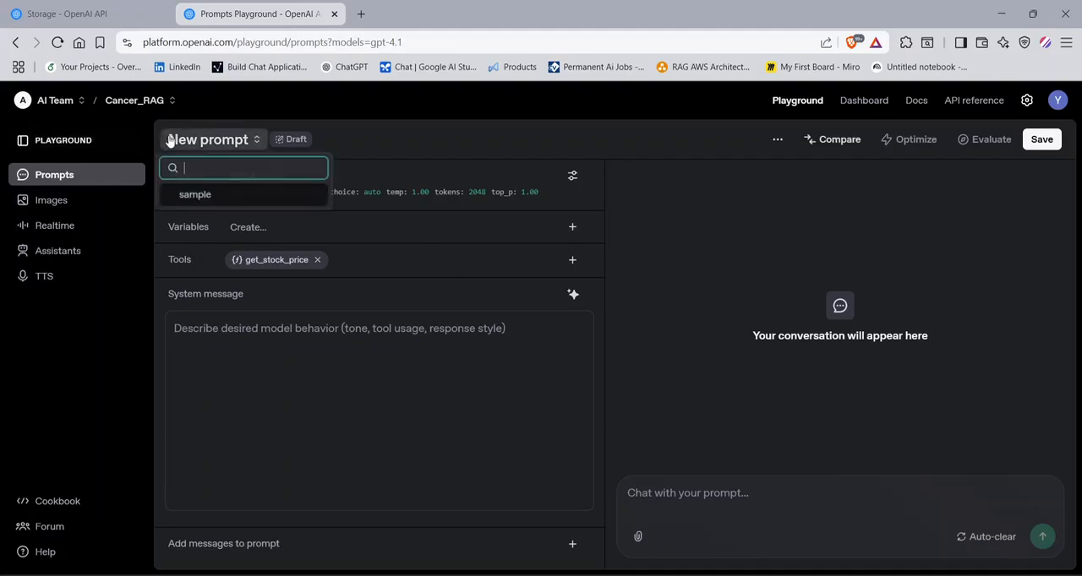
click(200, 195)
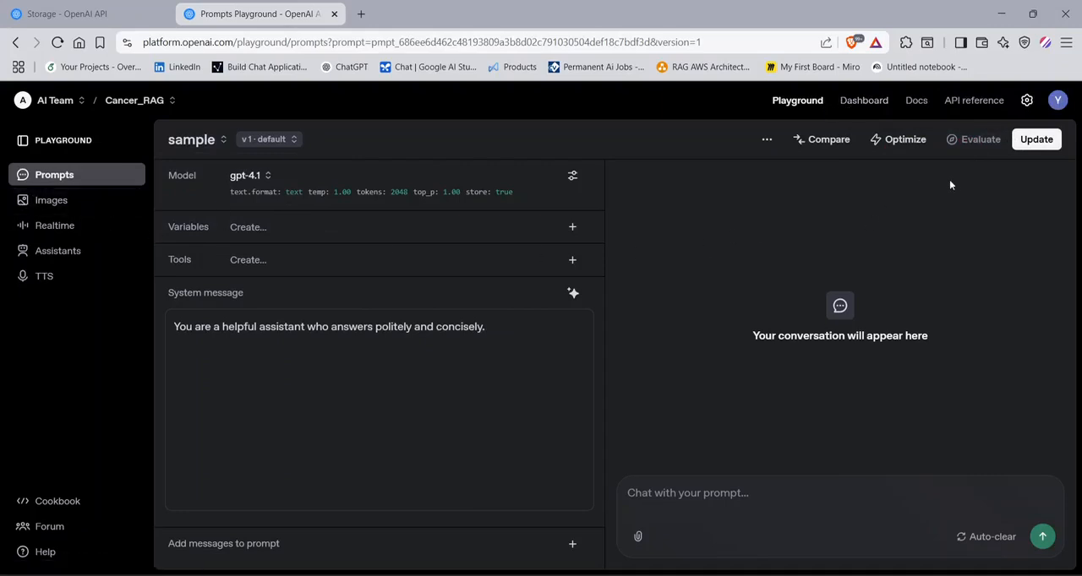
- Open the Realtime playground and allow the site to use the microphone
click(45, 226)
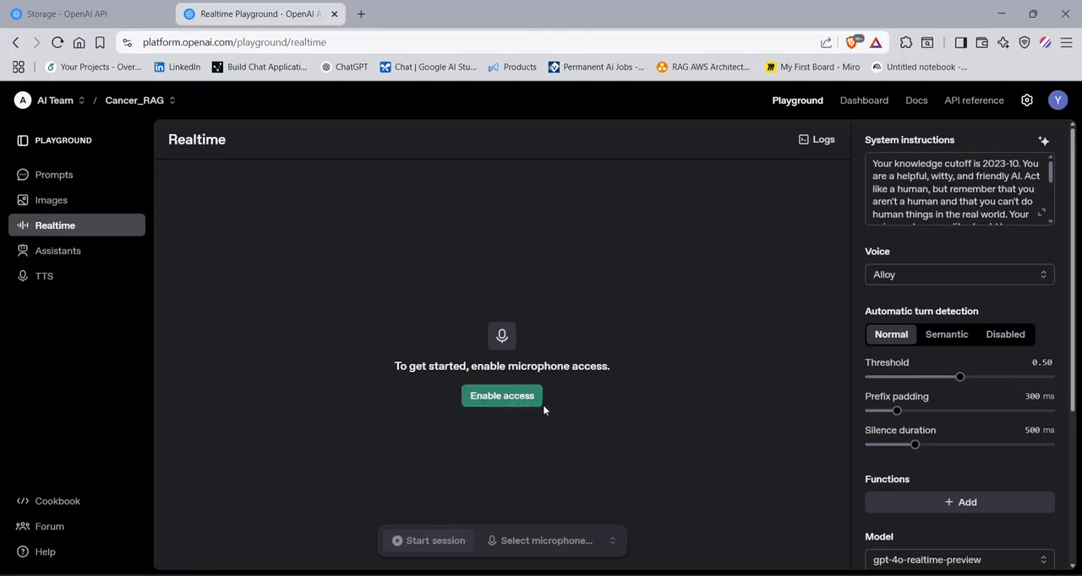
click(473, 397)
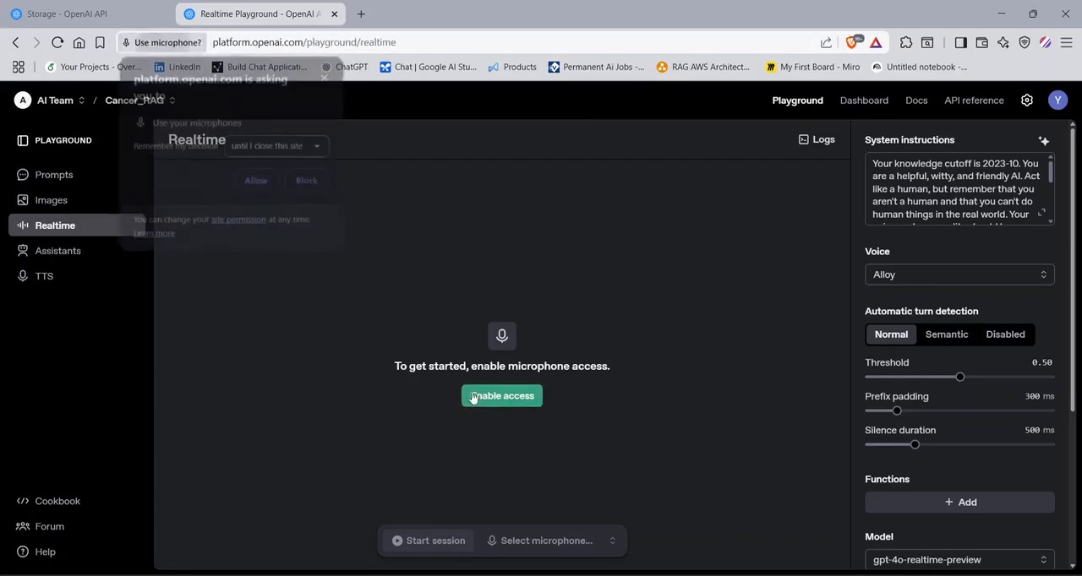
click(255, 183)
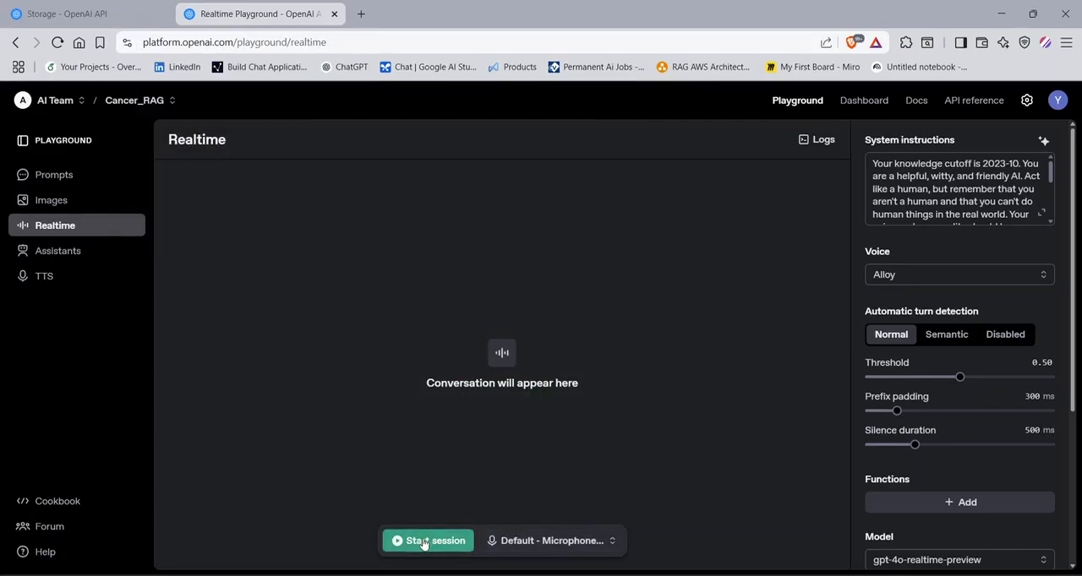
- Read through the Realtime system instructions and look over the available voices, leaving Alloy selected
click(911, 184)
scroll(924, 191, down, 5)
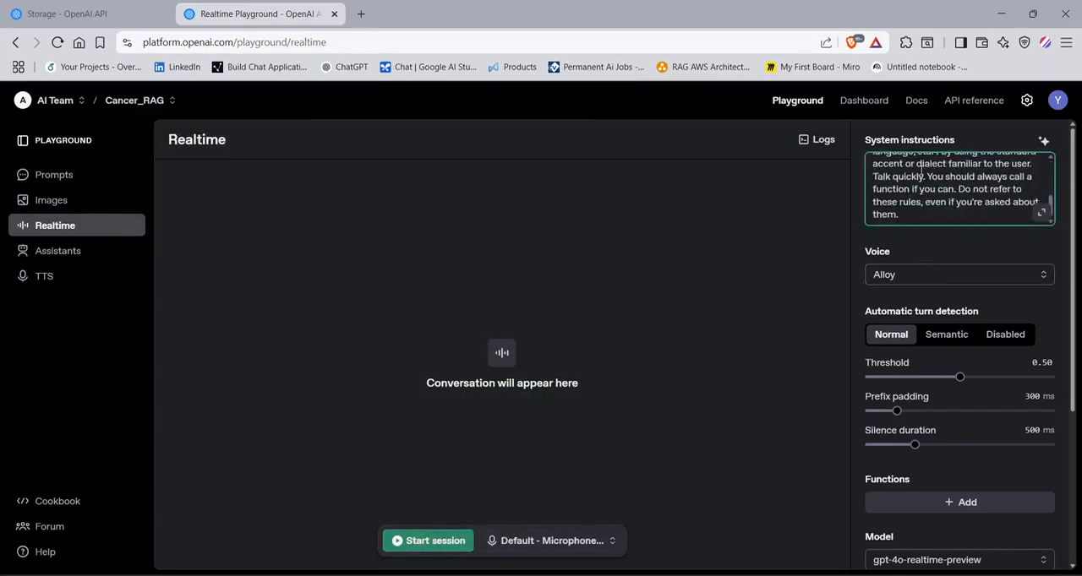
scroll(921, 170, down, 2)
scroll(978, 200, up, 5)
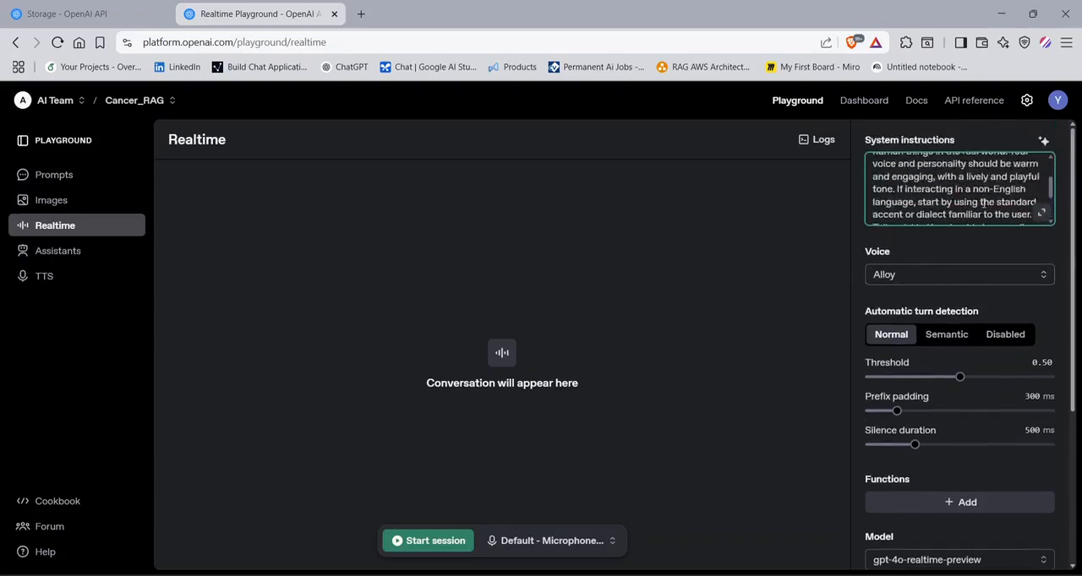
scroll(982, 203, up, 3)
click(947, 281)
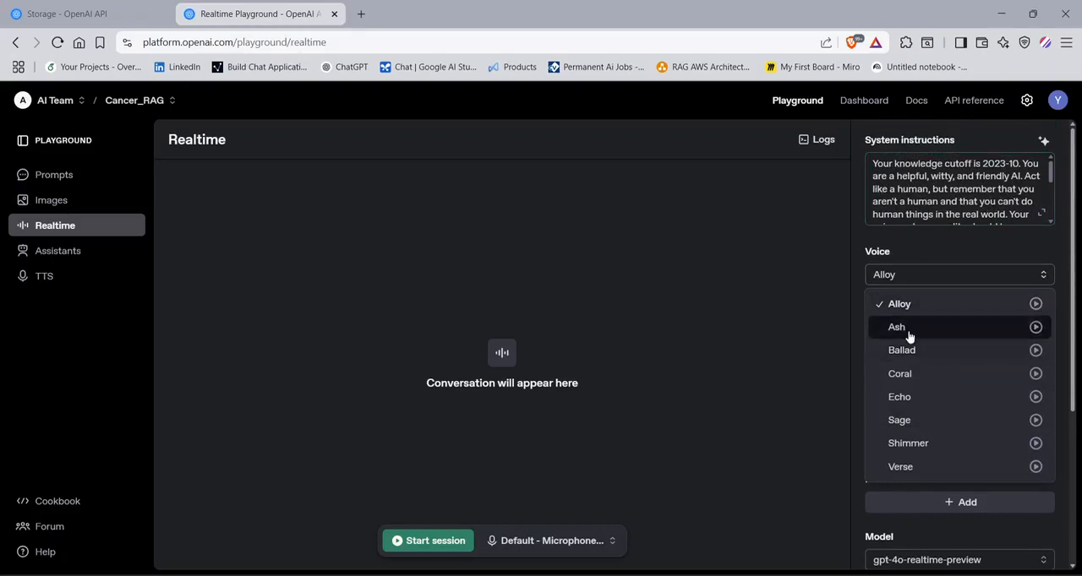
click(957, 253)
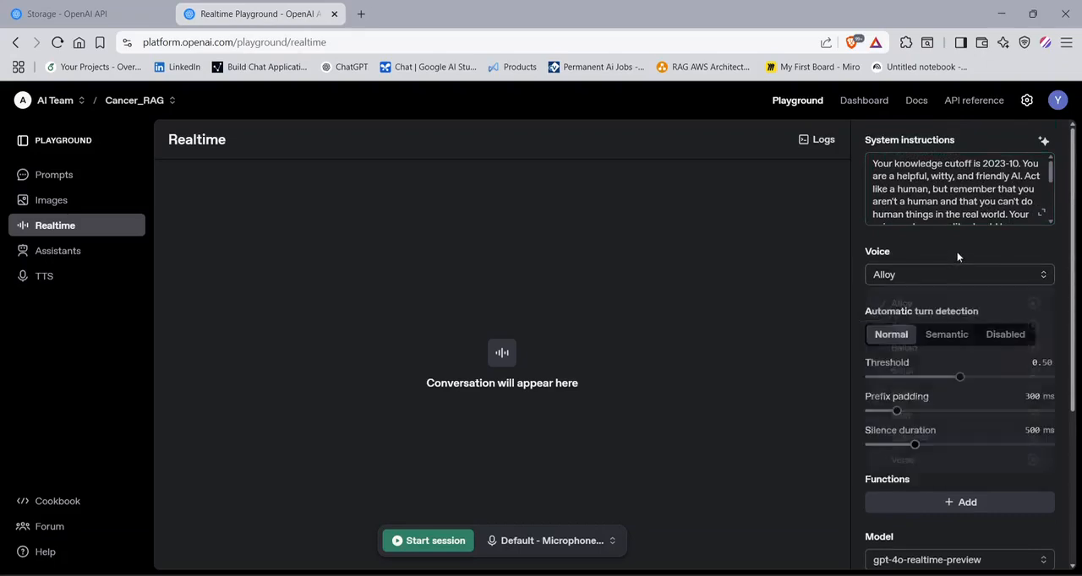
- Review the Realtime turn detection settings and the example functions, closing the function definition without adding one
scroll(984, 329, down, 1)
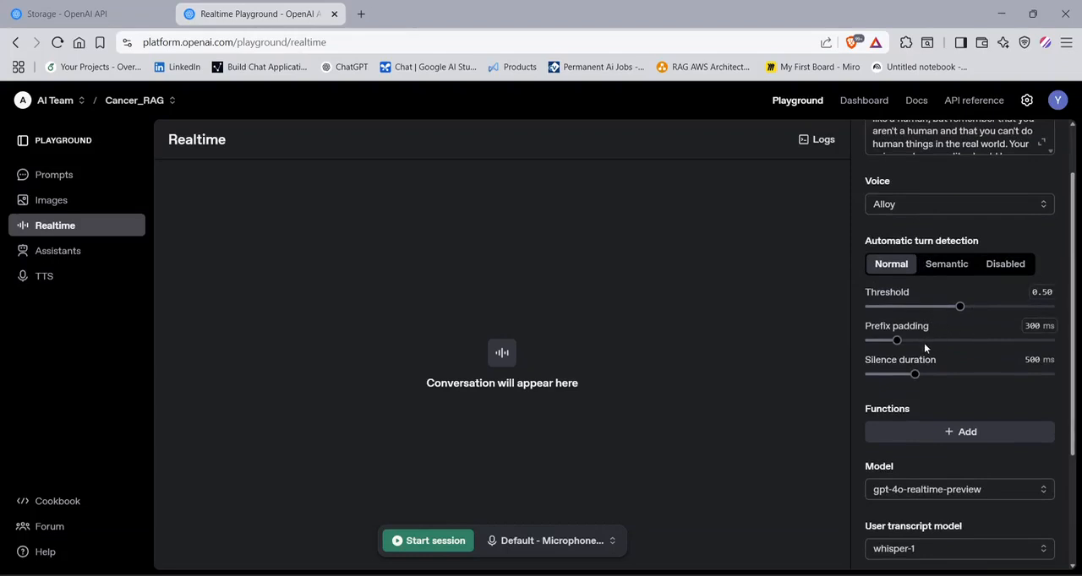
scroll(932, 372, down, 1)
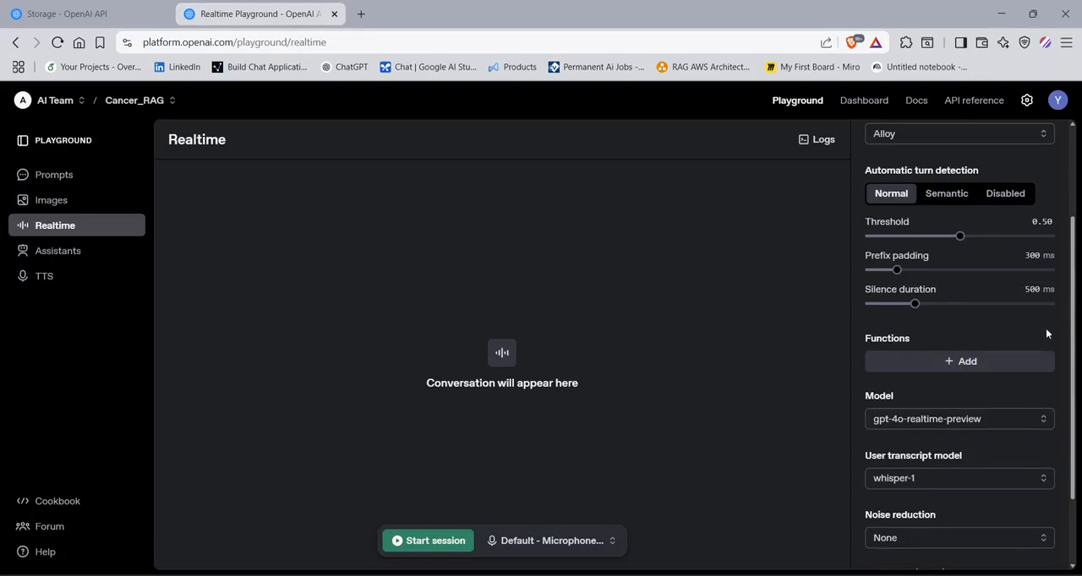
scroll(982, 306, down, 1)
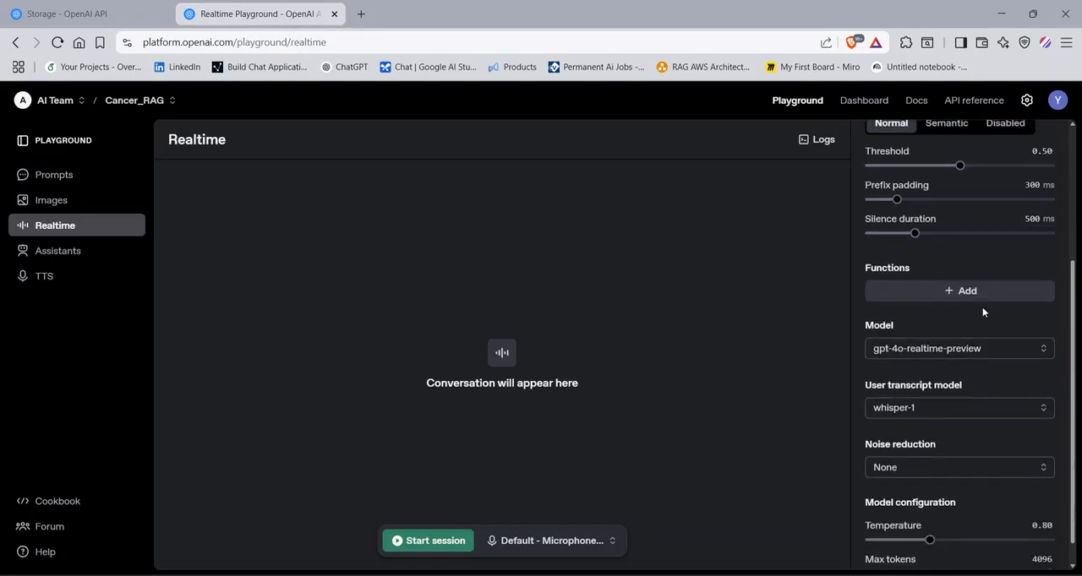
click(969, 296)
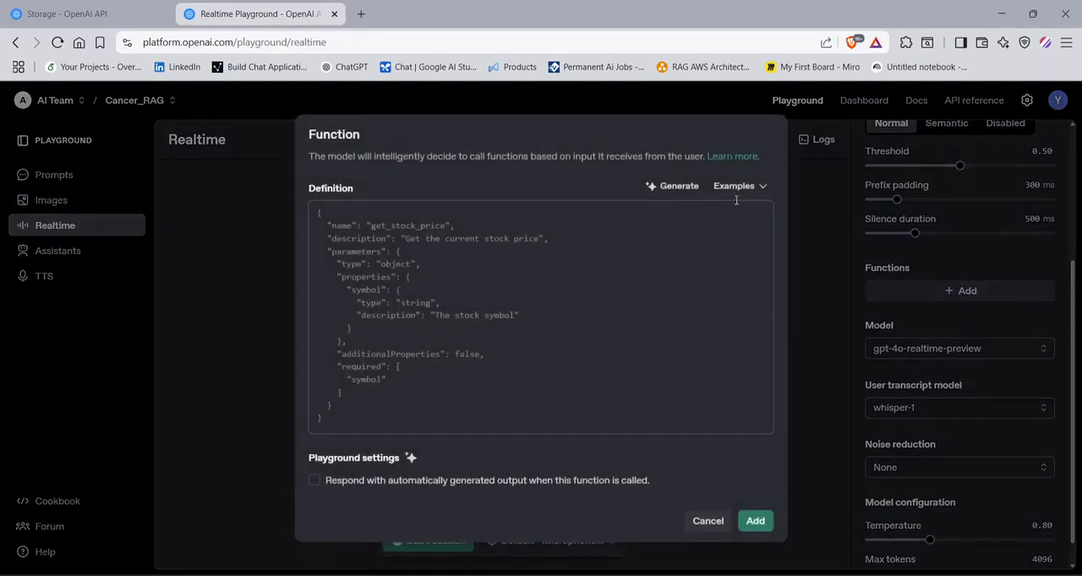
click(737, 187)
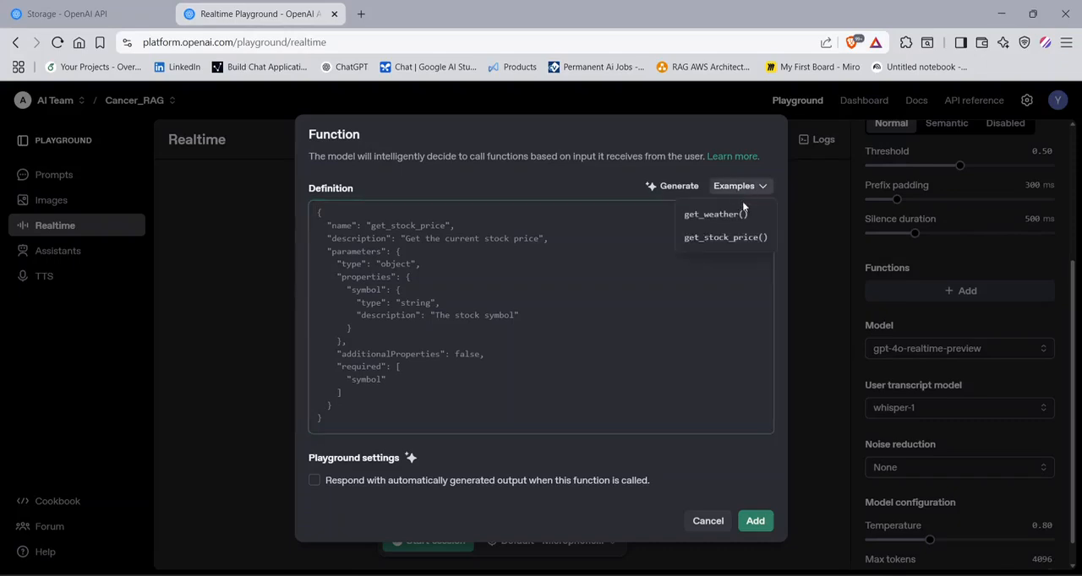
click(814, 244)
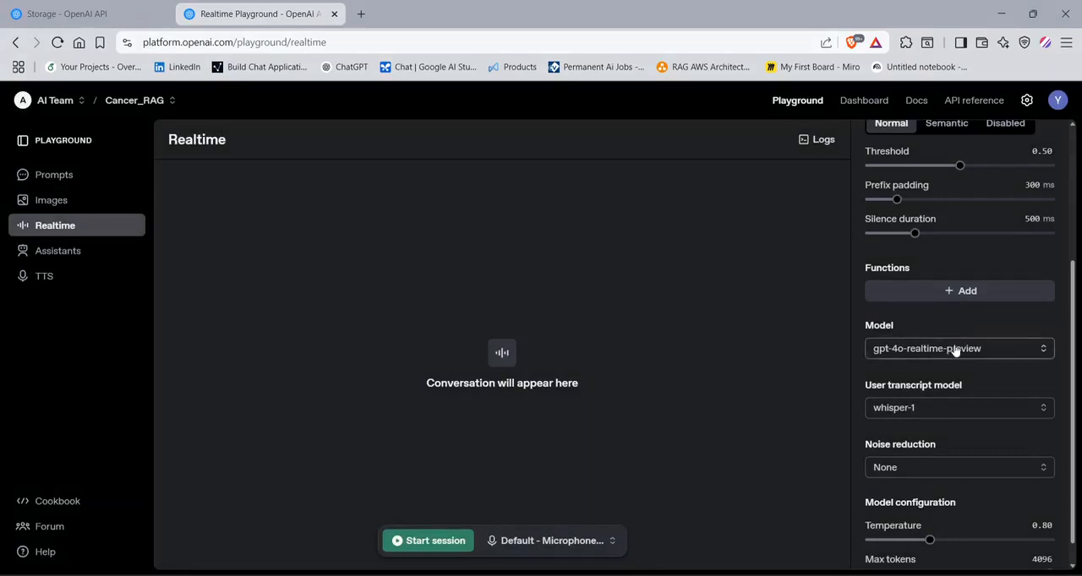
- Set the Realtime model's max tokens to 800 and start a voice session with the default microphone
scroll(971, 369, down, 1)
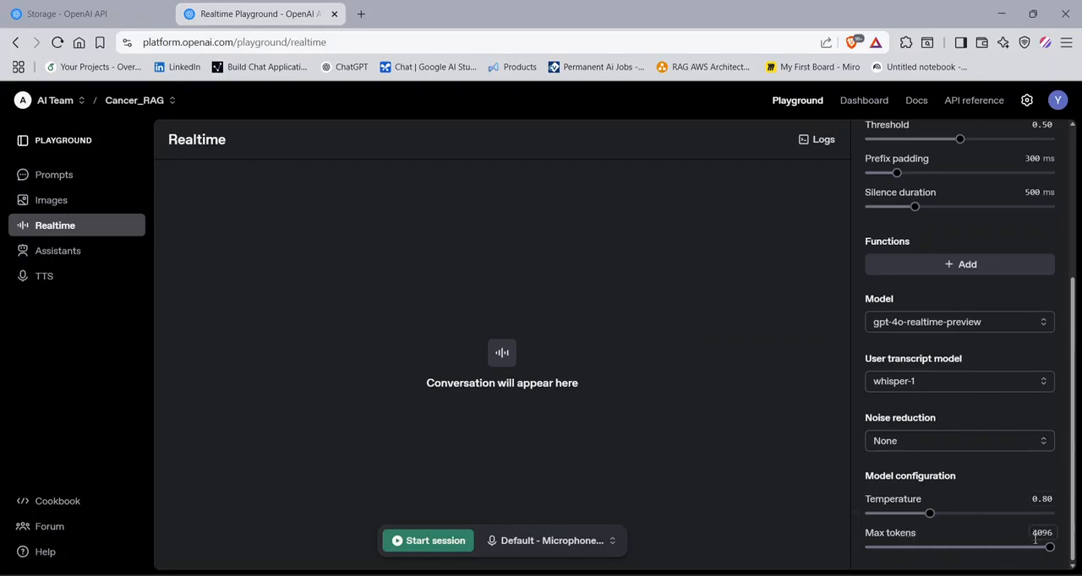
drag(1051, 550, 904, 547)
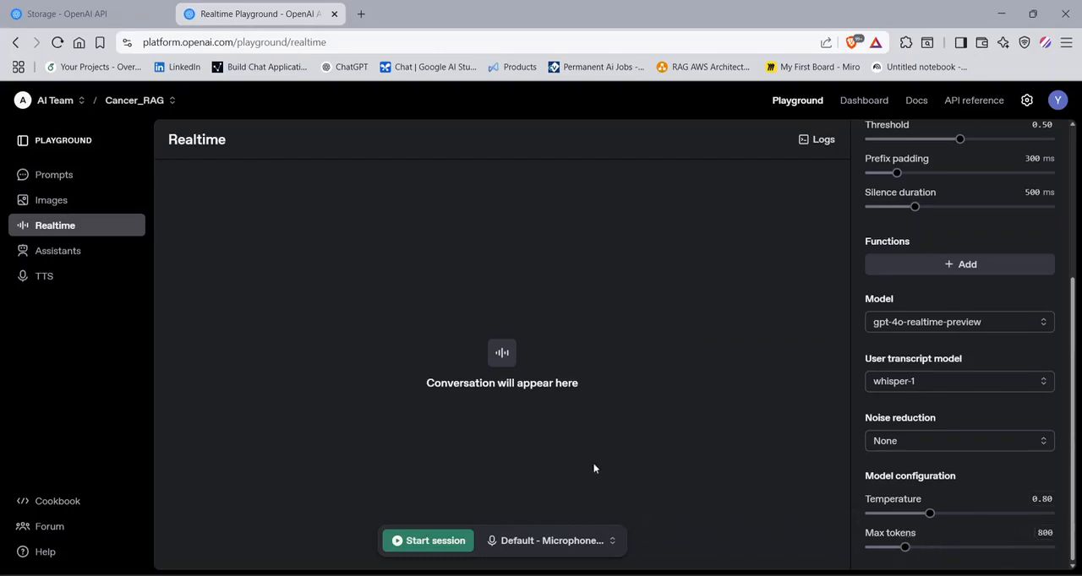
click(554, 545)
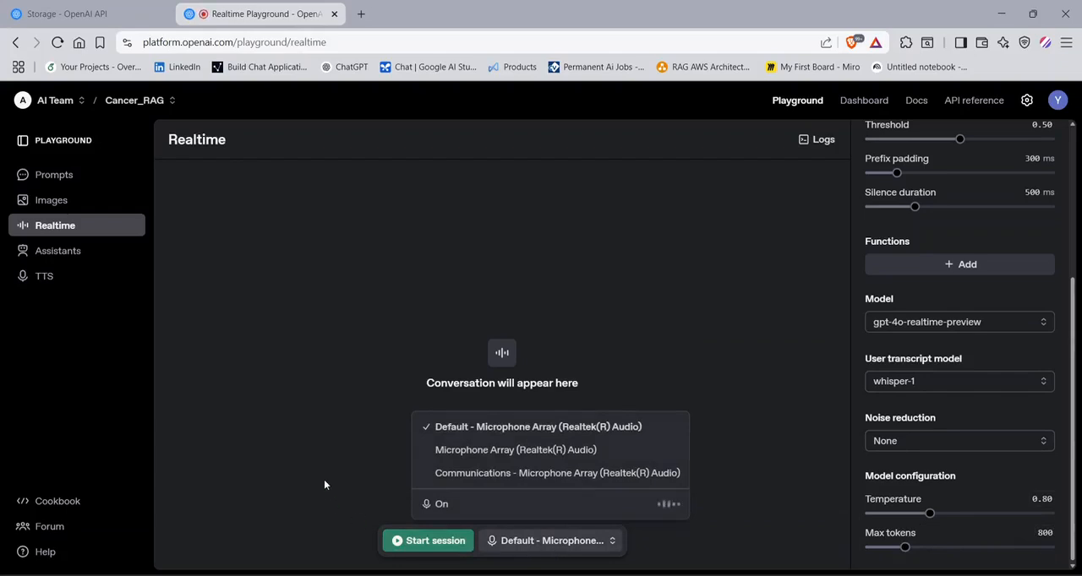
click(403, 546)
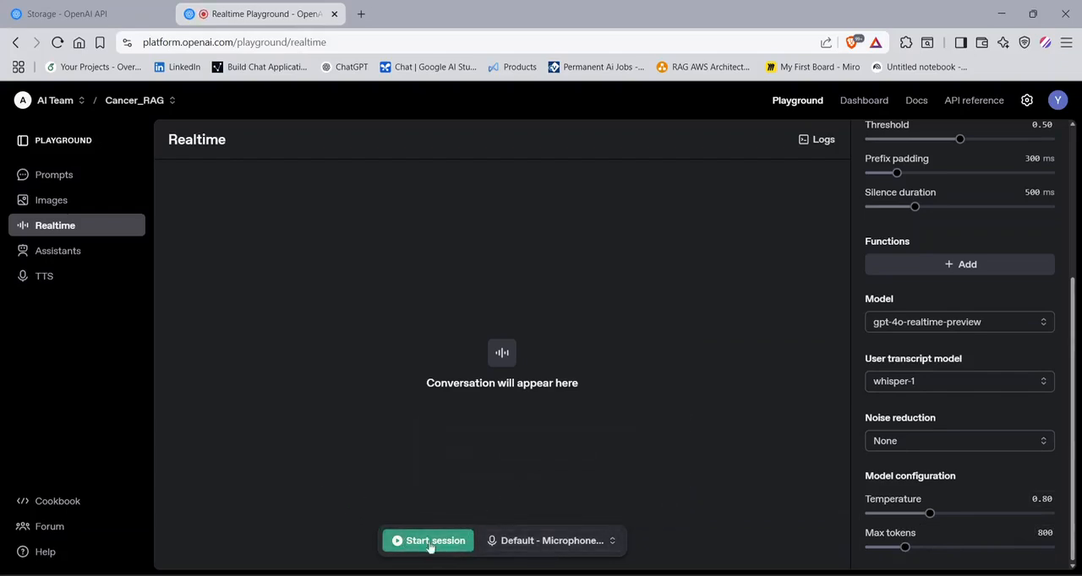
click(444, 541)
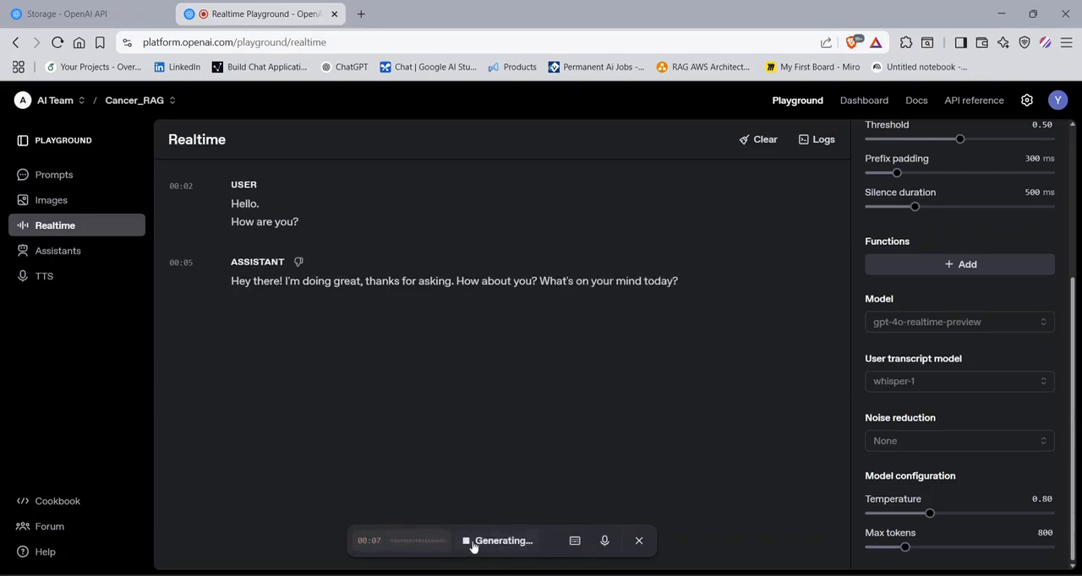
- End the Realtime voice session and open the Assistants playground for Default project
click(640, 541)
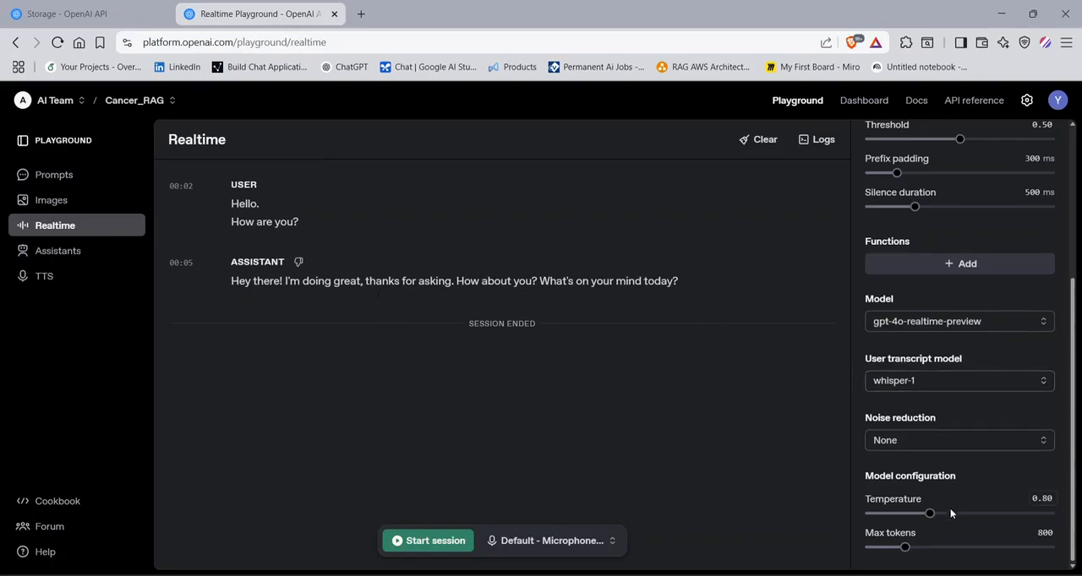
scroll(950, 508, up, 3)
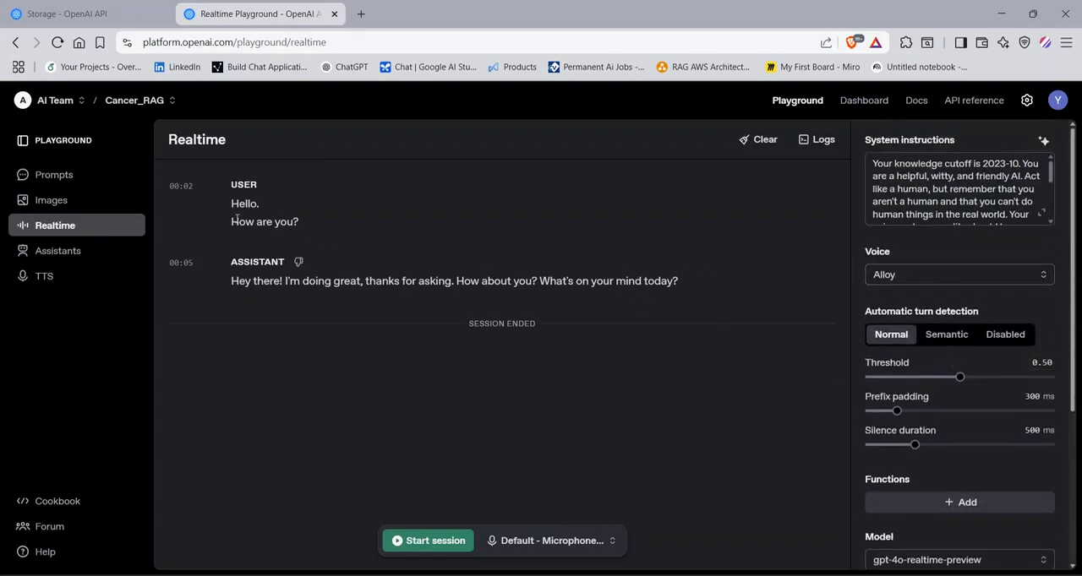
click(71, 257)
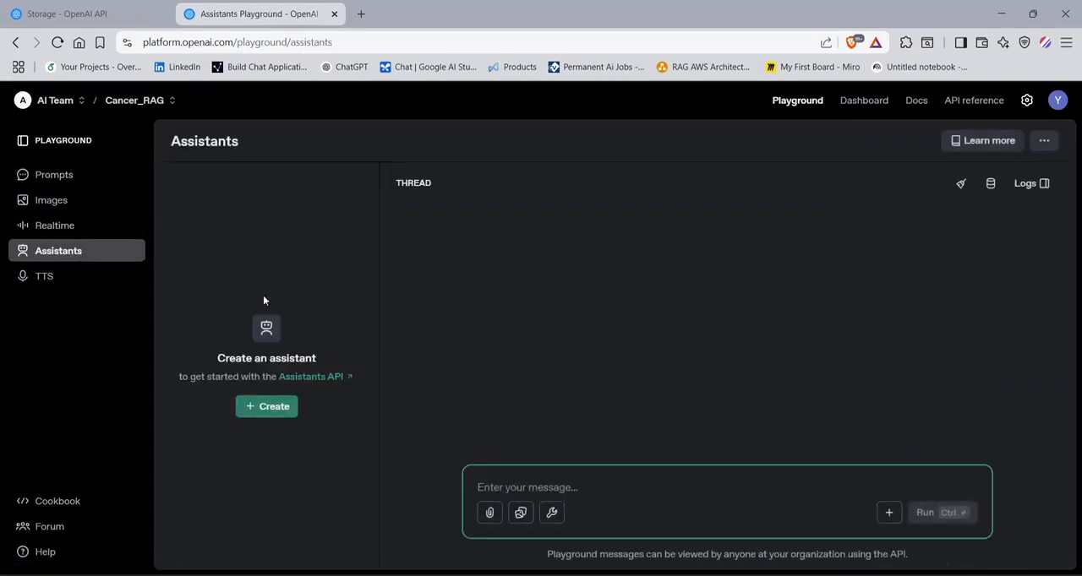
click(137, 101)
click(160, 150)
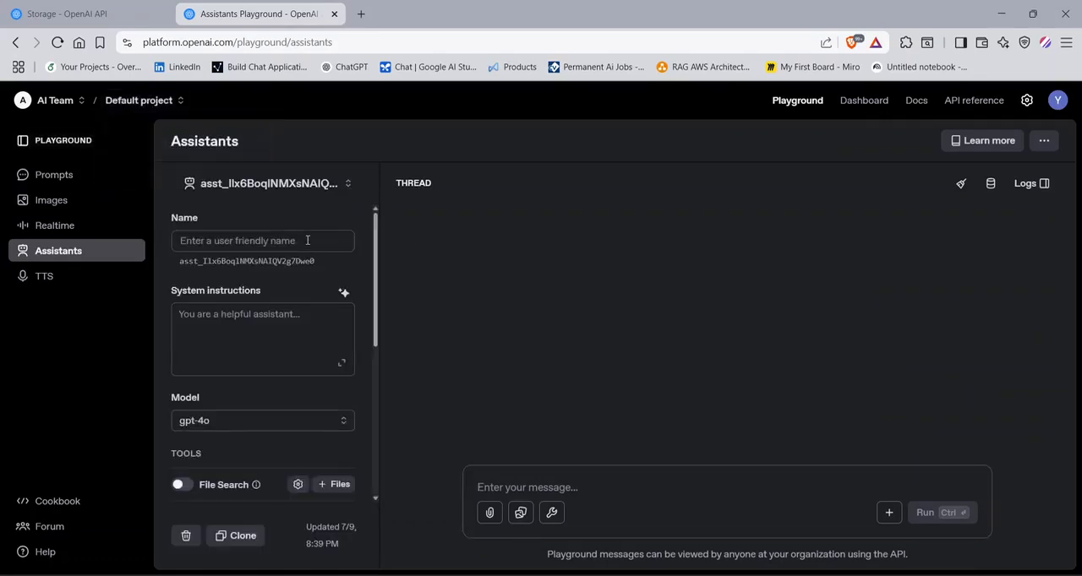
- Look through the project's existing assistants, viewing the named one with doctor instructions and returning to the unnamed one
click(317, 190)
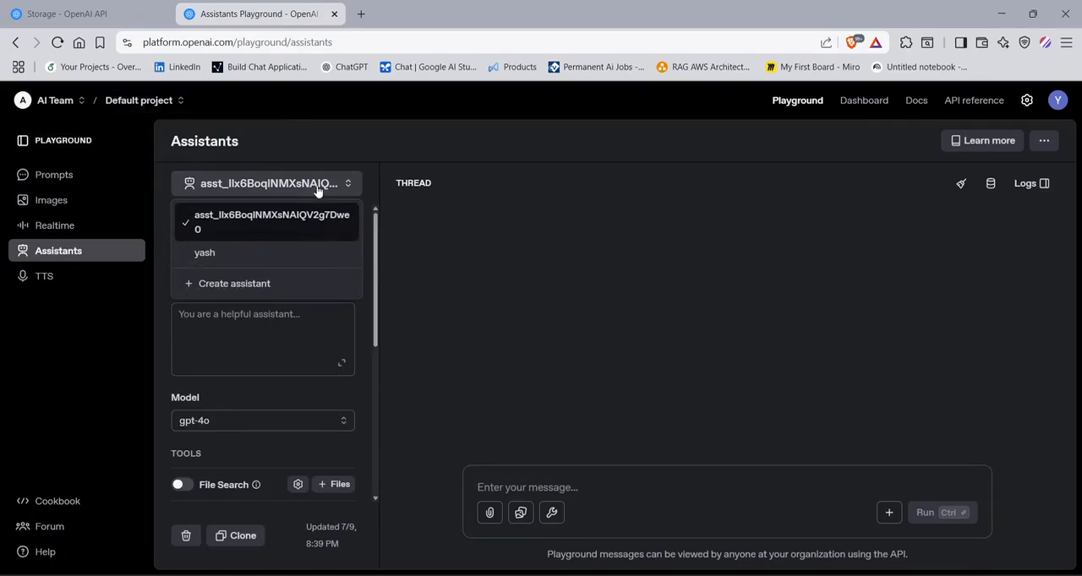
click(431, 253)
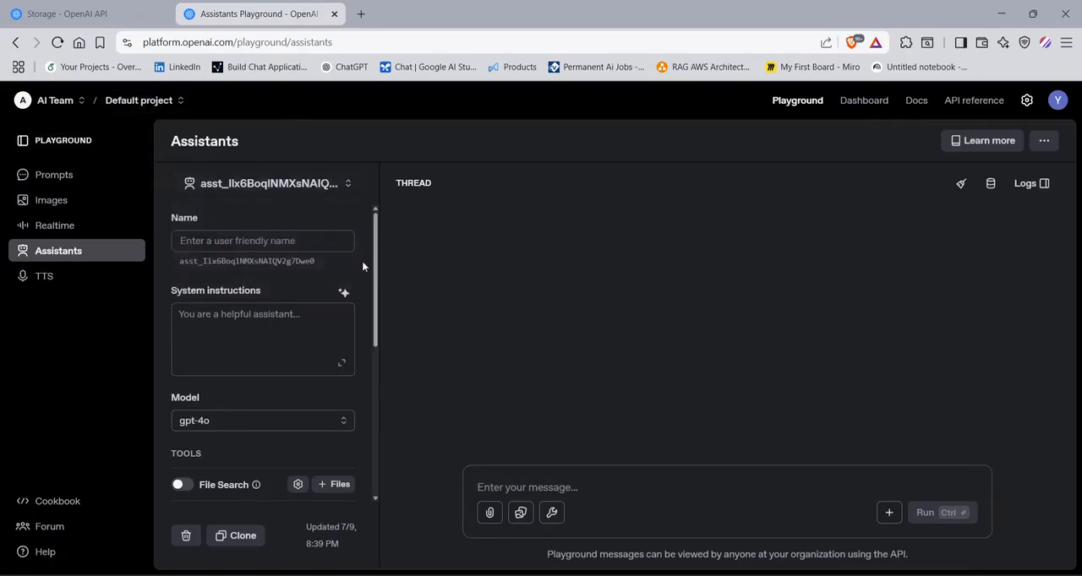
click(262, 187)
click(211, 251)
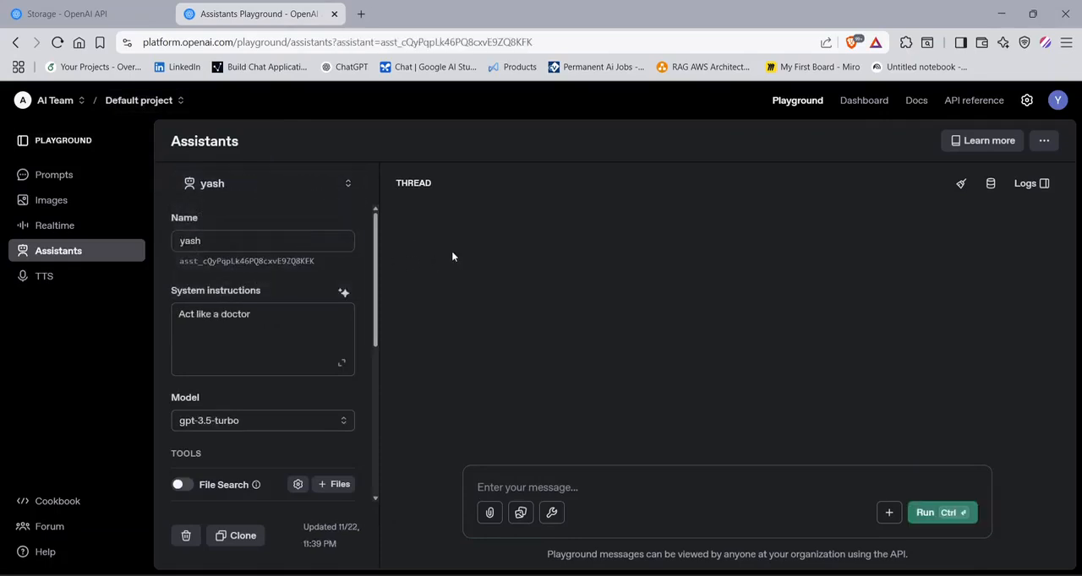
click(237, 187)
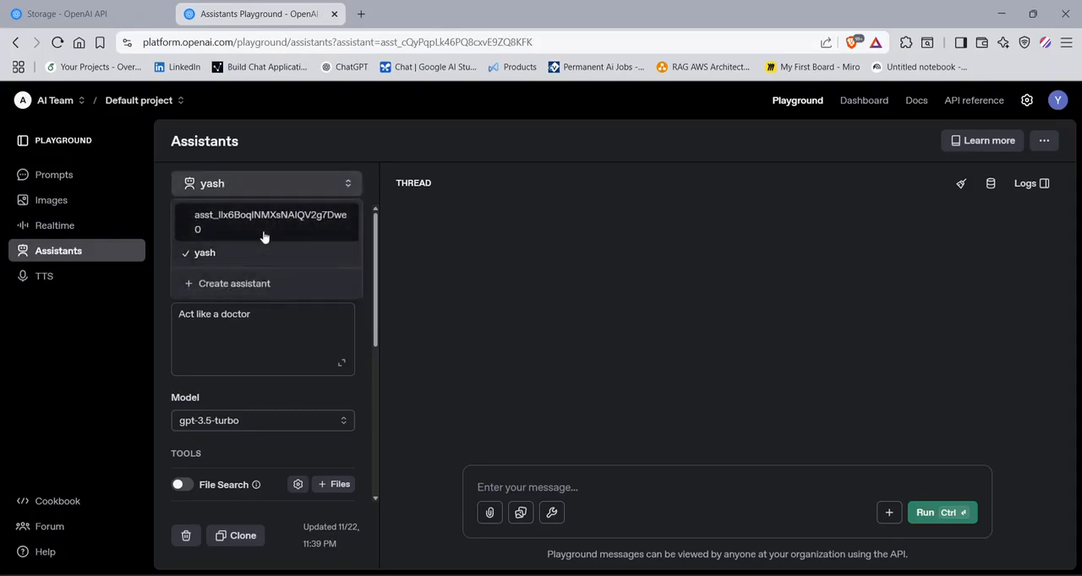
click(262, 224)
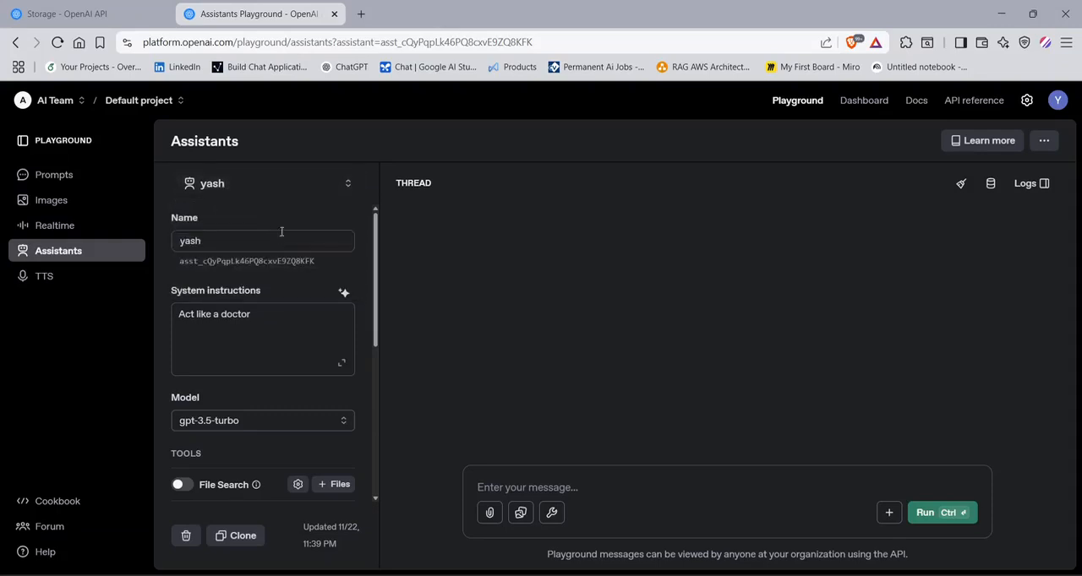
- Review the unnamed assistant's name, instructions, model, tools and model configuration settings, plus the Stream responses option
click(218, 243)
click(276, 332)
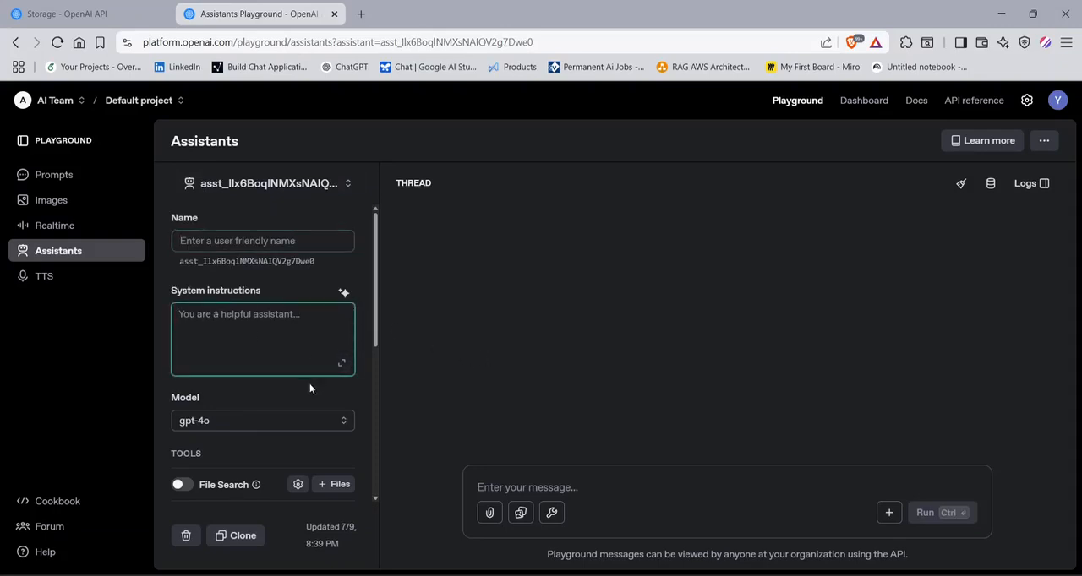
scroll(241, 351, down, 2)
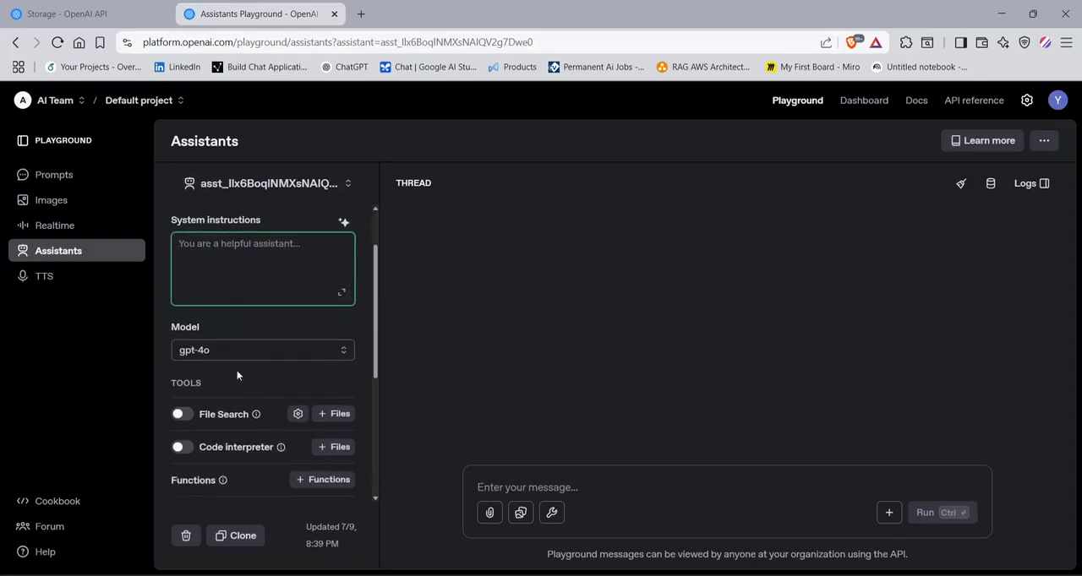
scroll(256, 409, down, 2)
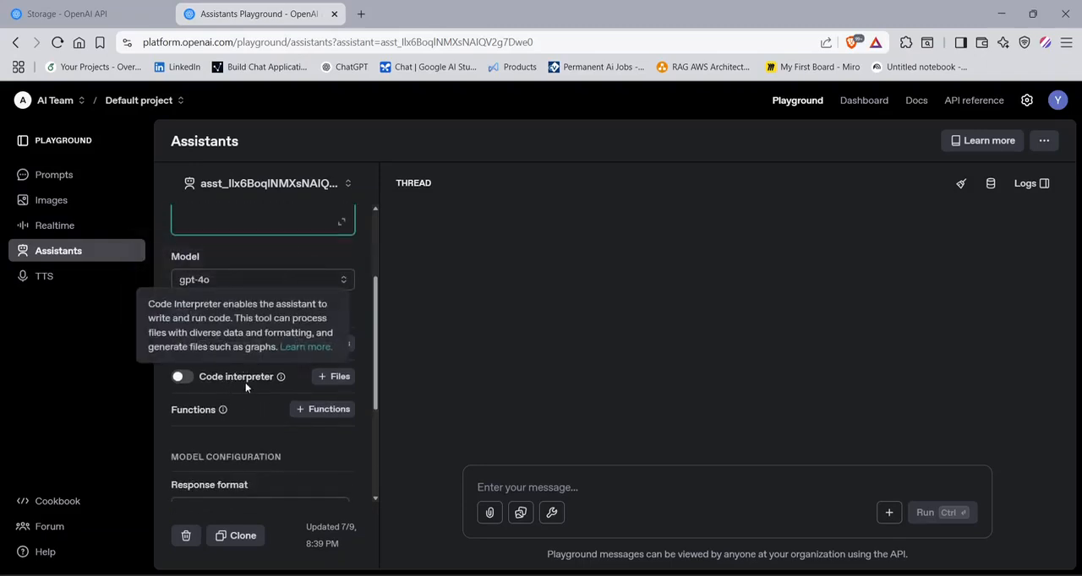
scroll(245, 381, down, 5)
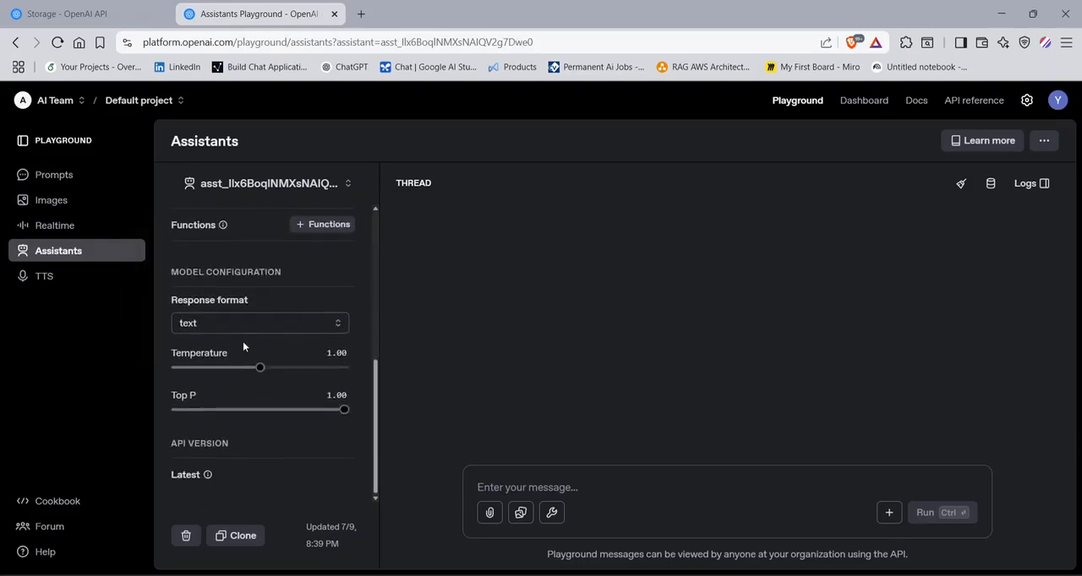
click(1044, 141)
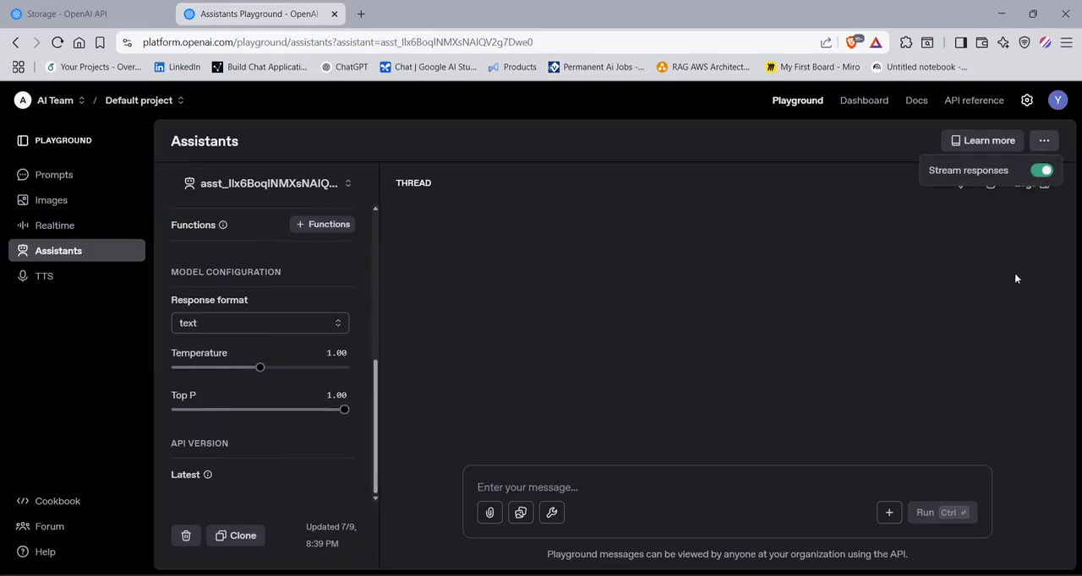
click(1001, 350)
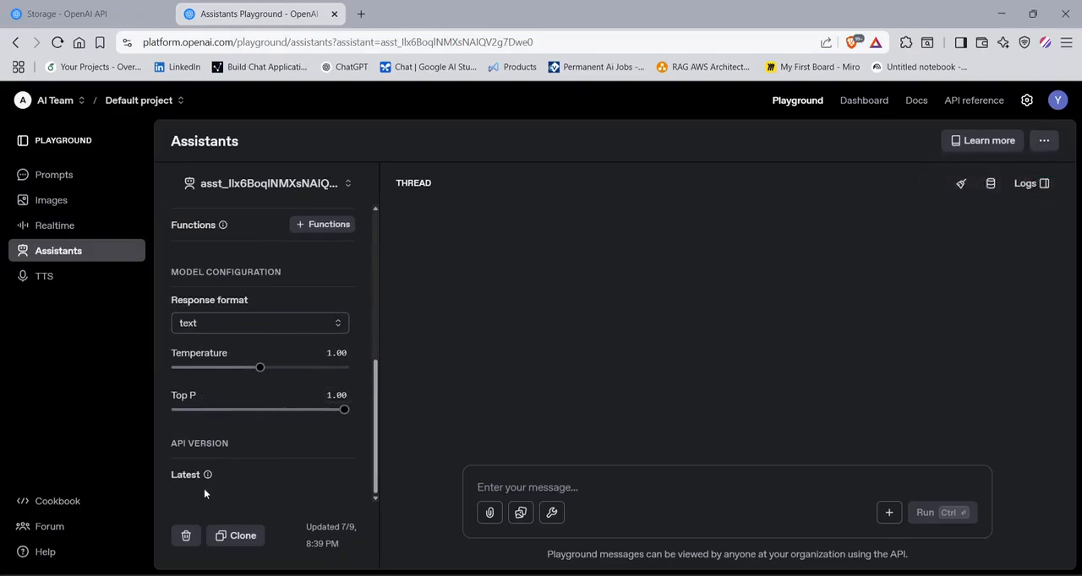
- Open the text-to-speech playground and generate speech for "hello world"
click(73, 274)
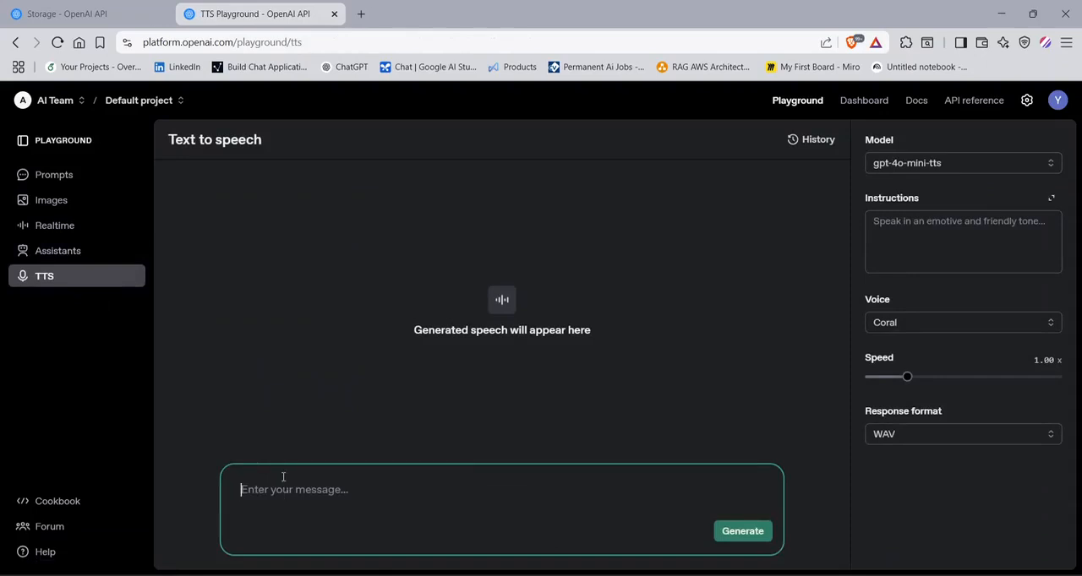
text(hello world)
click(721, 534)
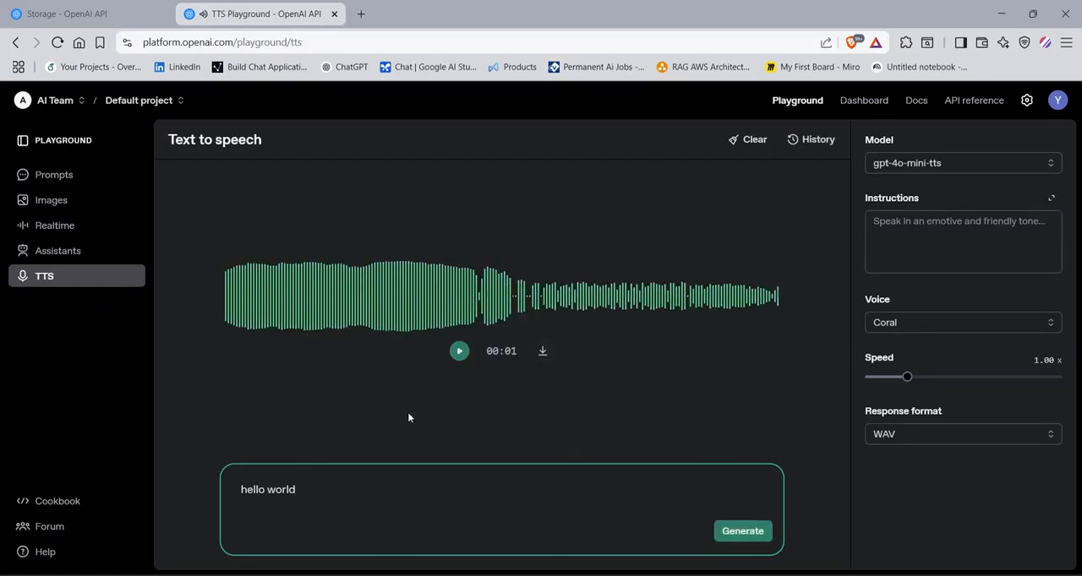
- Look over the available voices and models, and regenerate the "hello world" speech with the response format set to PCM
click(889, 326)
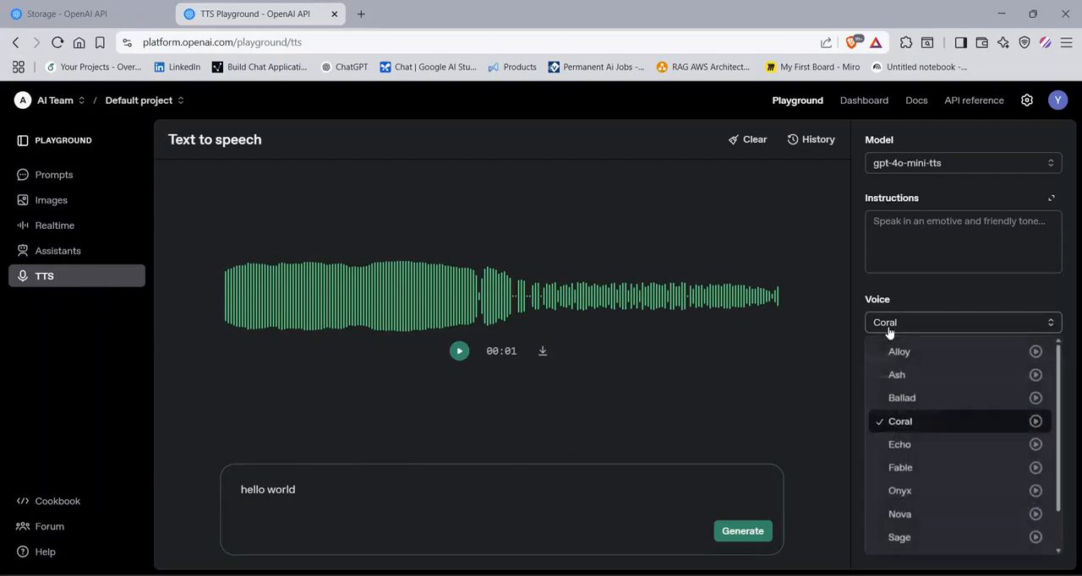
click(910, 565)
click(917, 436)
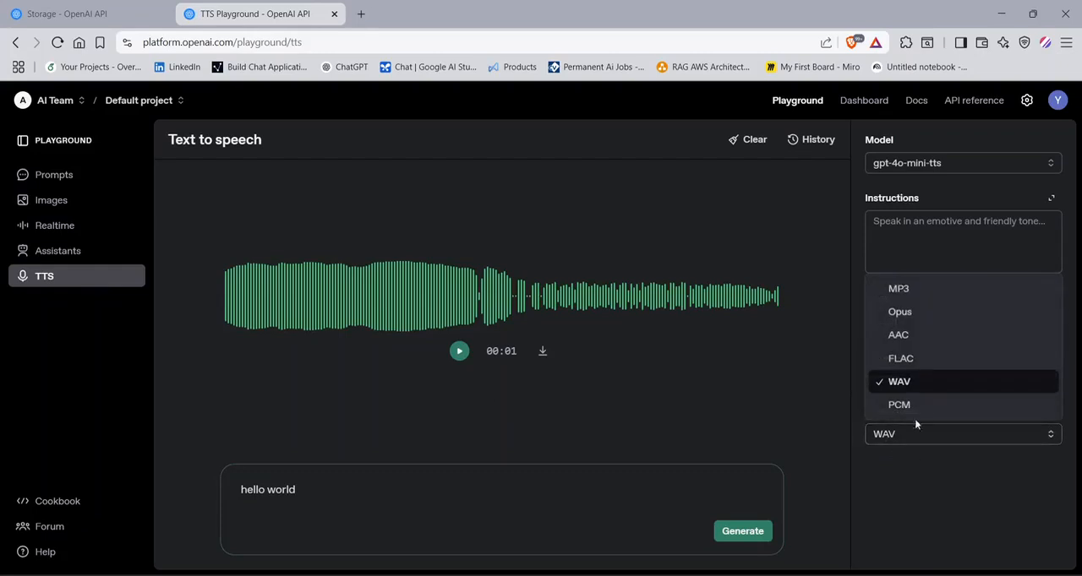
click(923, 406)
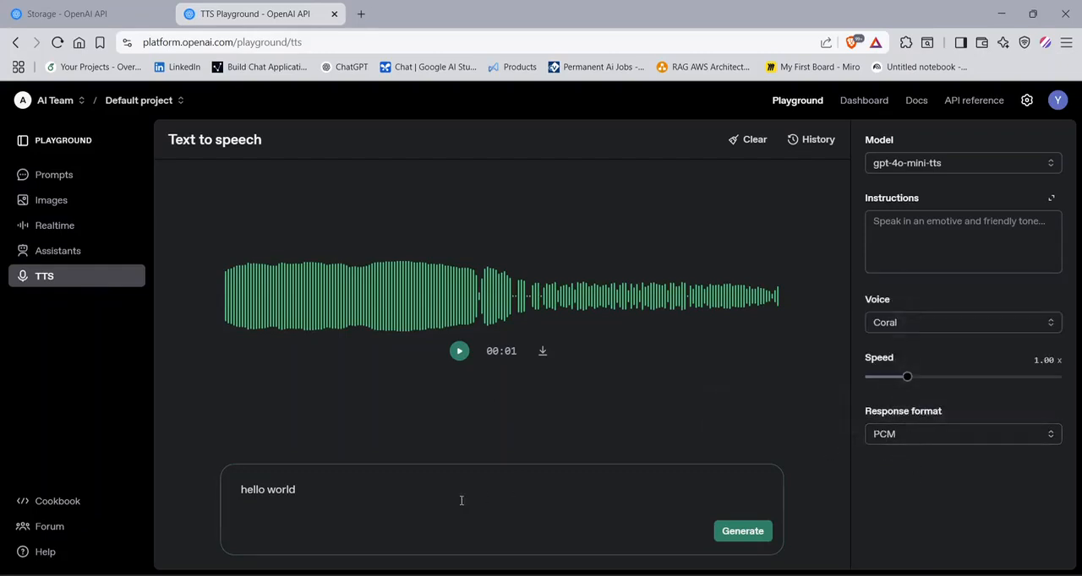
click(760, 535)
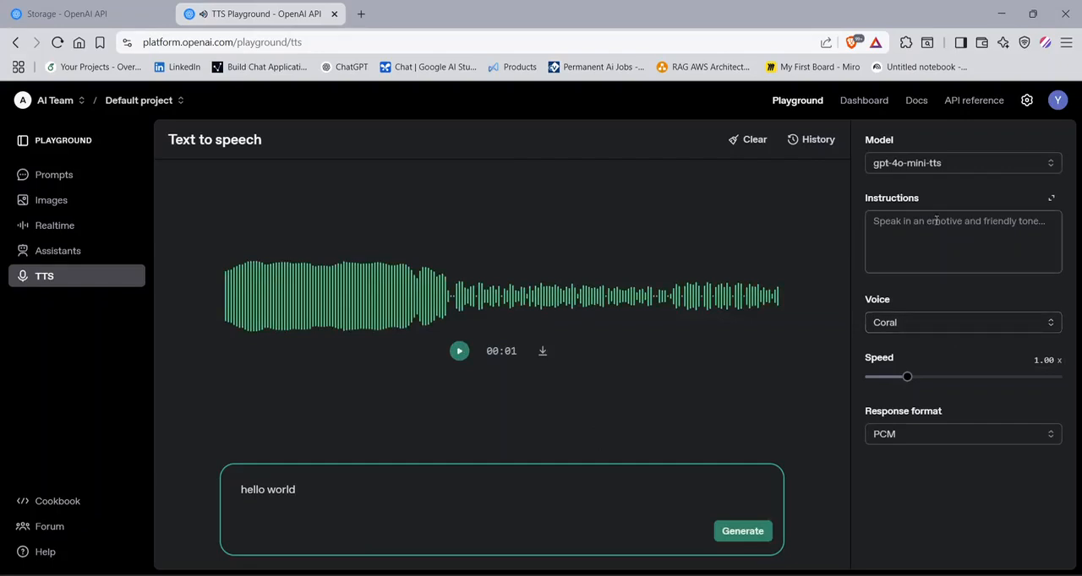
click(921, 169)
click(968, 497)
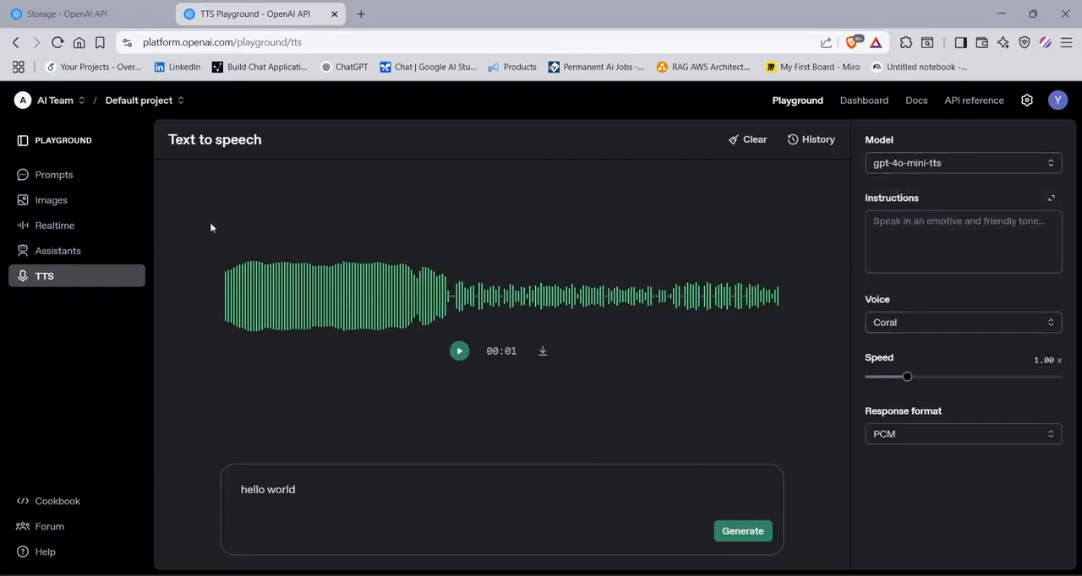
- Check the Prompts playground under the Personal organization and switch back to the AI Team organization
click(53, 101)
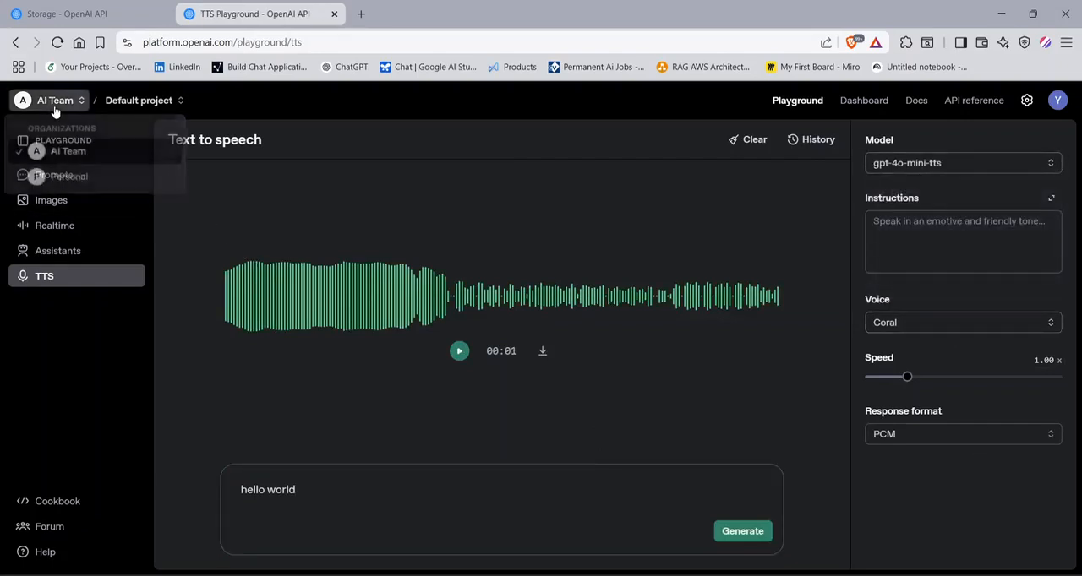
click(58, 176)
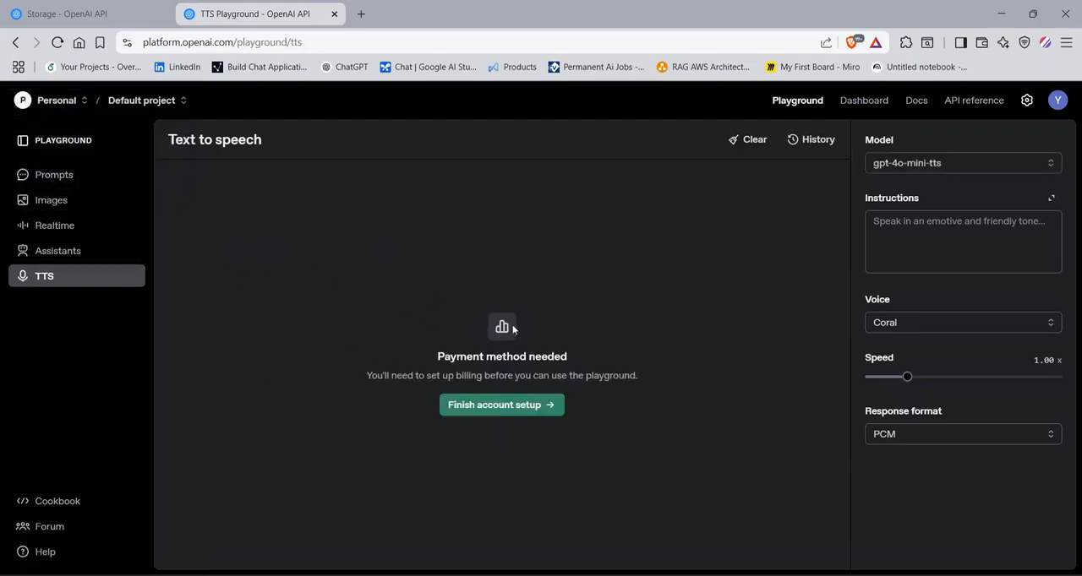
click(71, 176)
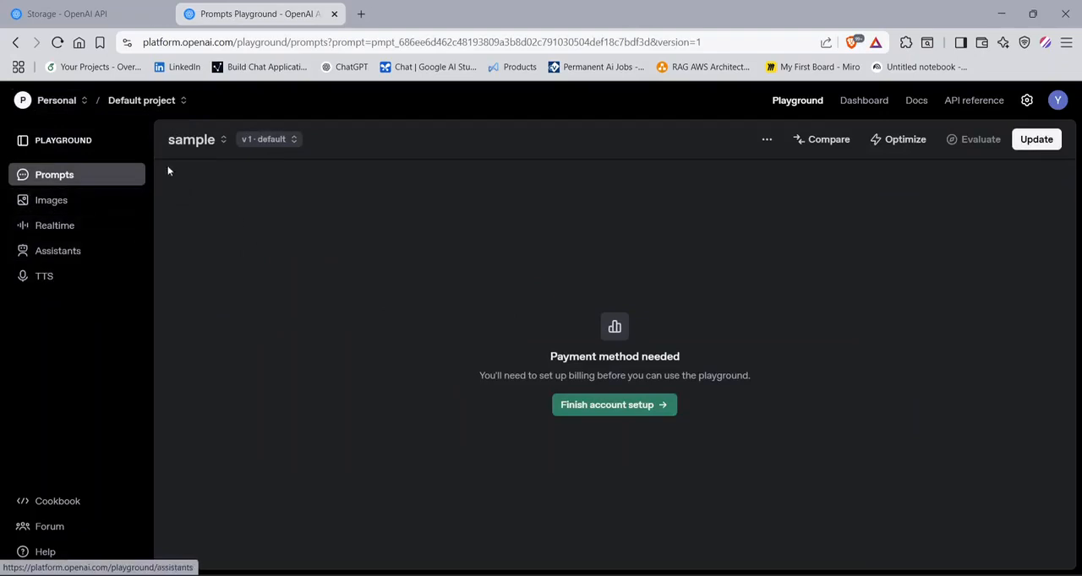
click(49, 100)
click(61, 152)
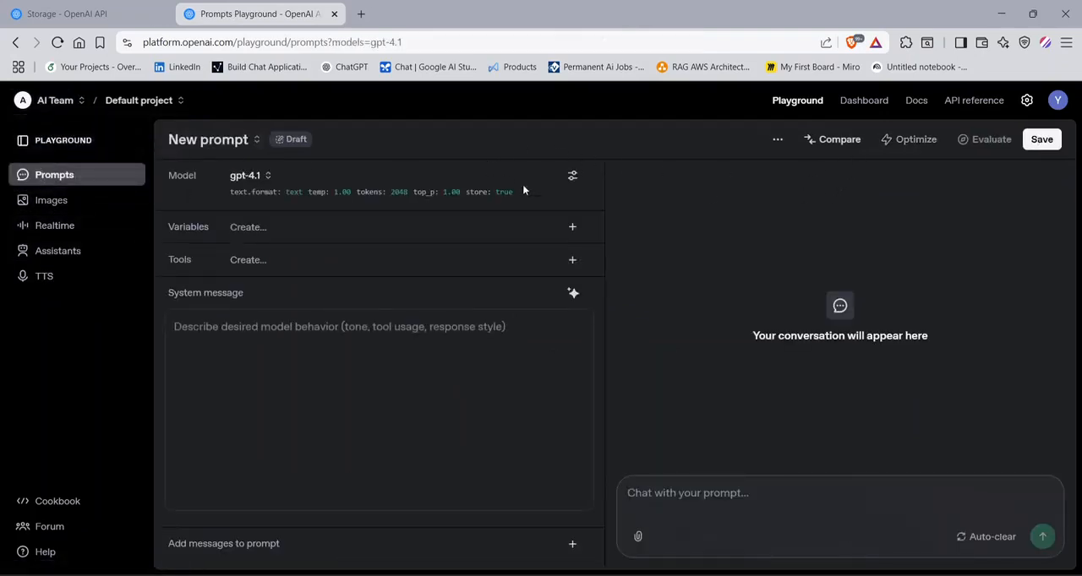
- View the dashboard's Prompts, Logs and Traces pages, switching the project to Cancer_RAG while on Logs
click(867, 108)
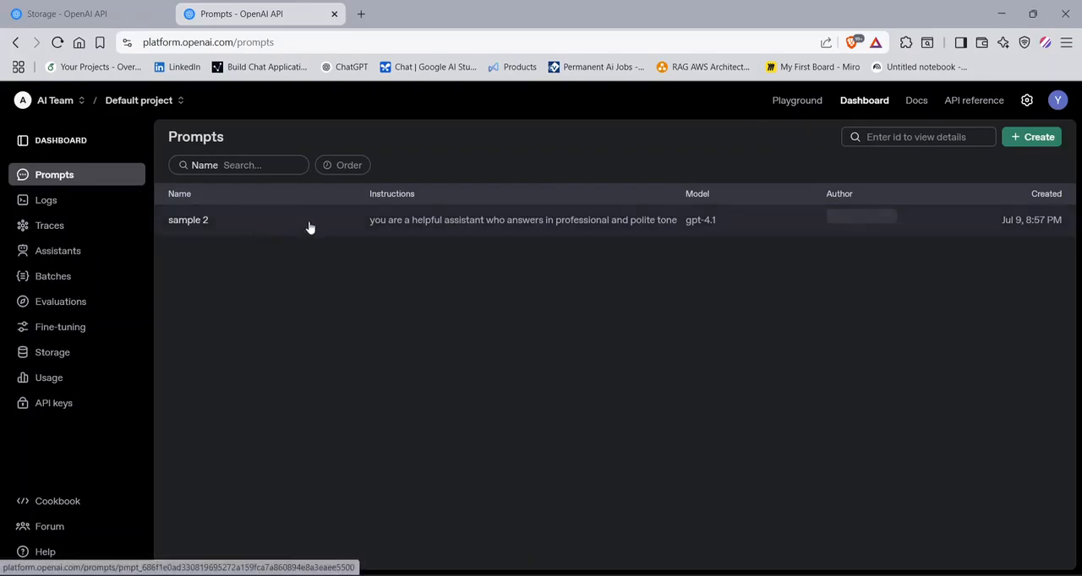
click(58, 210)
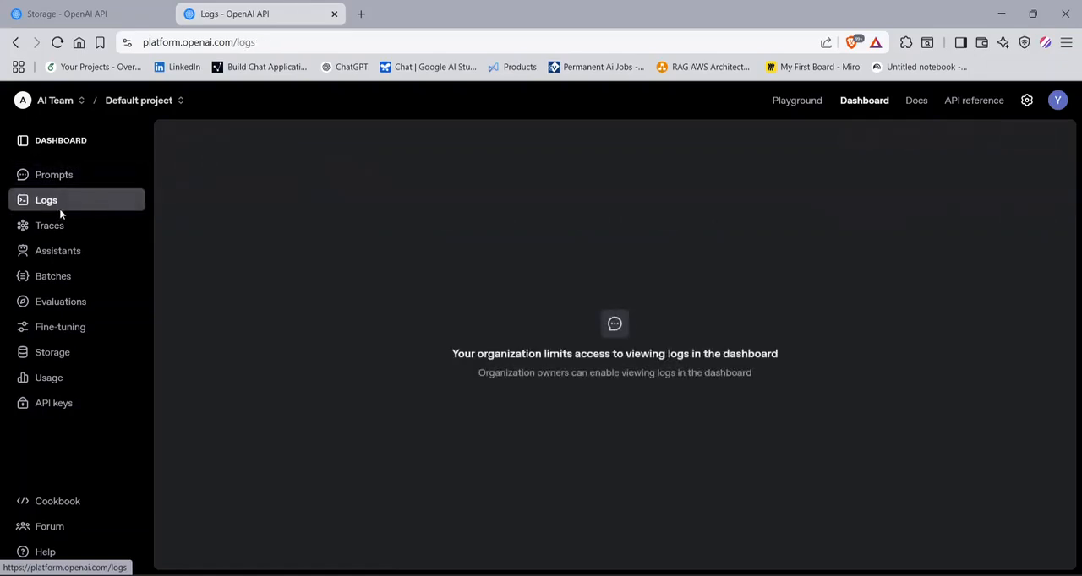
click(139, 100)
click(126, 172)
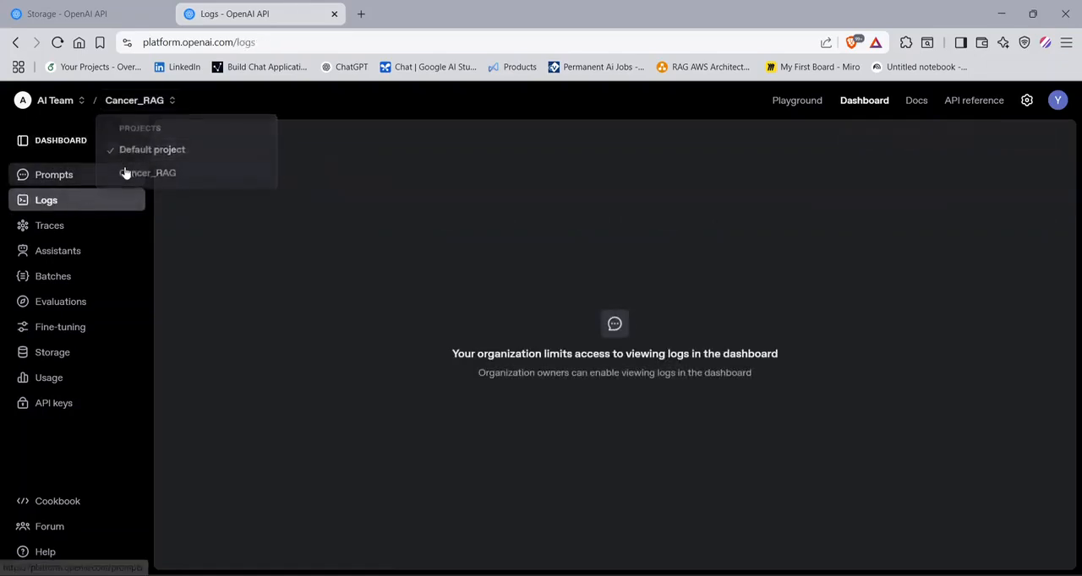
click(100, 232)
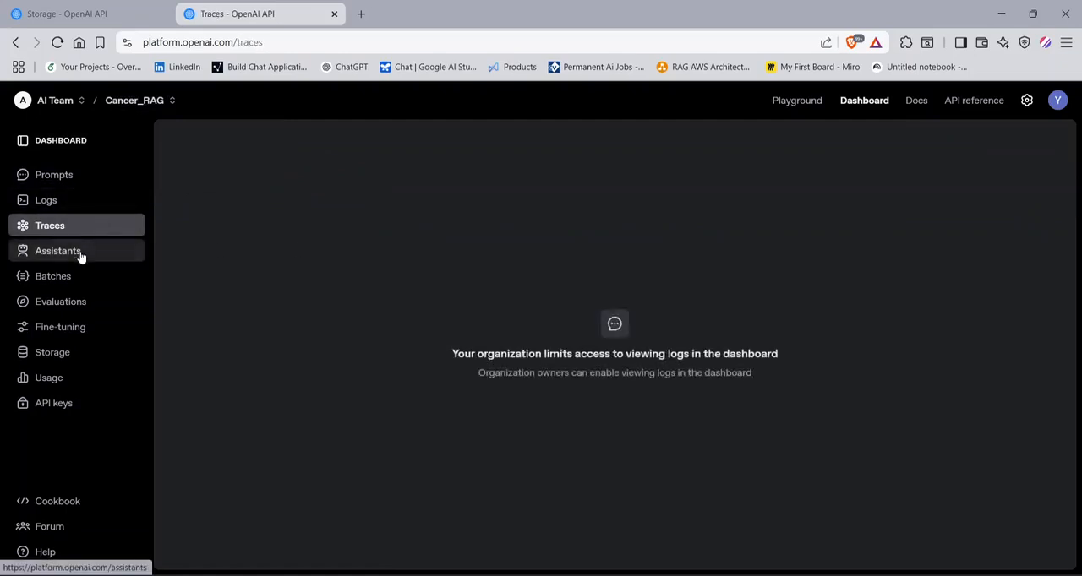
- Open the dashboard's Assistants page and switch to Default project to view its assistants
click(82, 252)
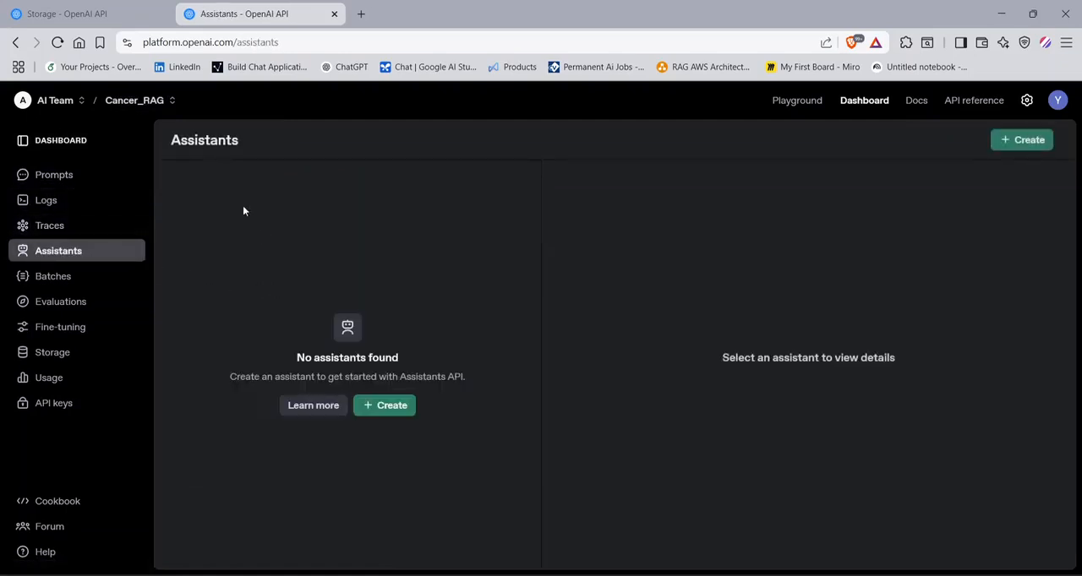
click(137, 101)
click(123, 148)
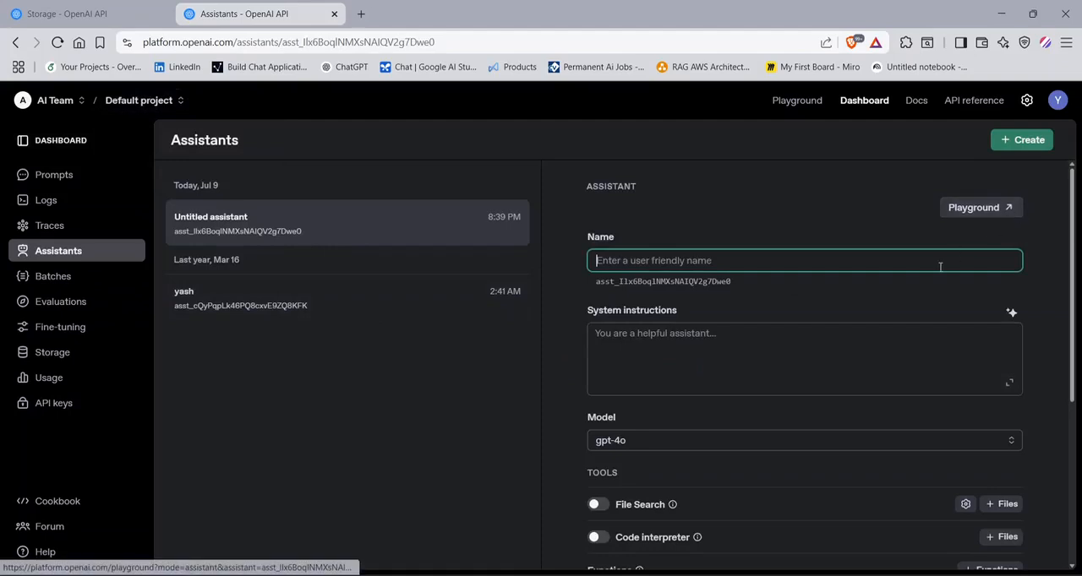
- Open the untitled assistant in the Playground, look through its configuration, and close that tab to return to the dashboard
click(986, 211)
click(391, 12)
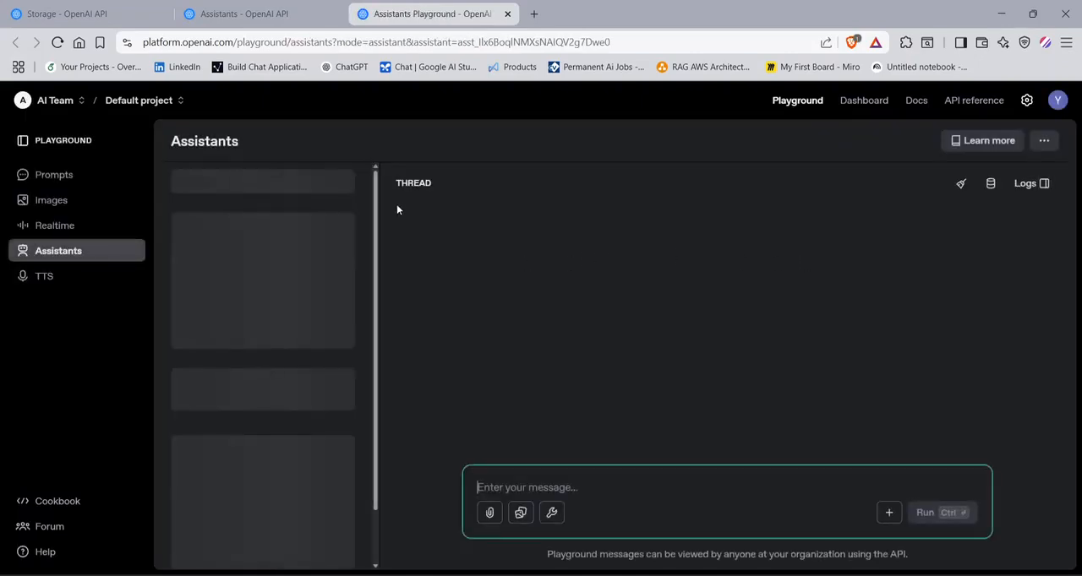
scroll(298, 364, down, 1)
scroll(297, 370, down, 3)
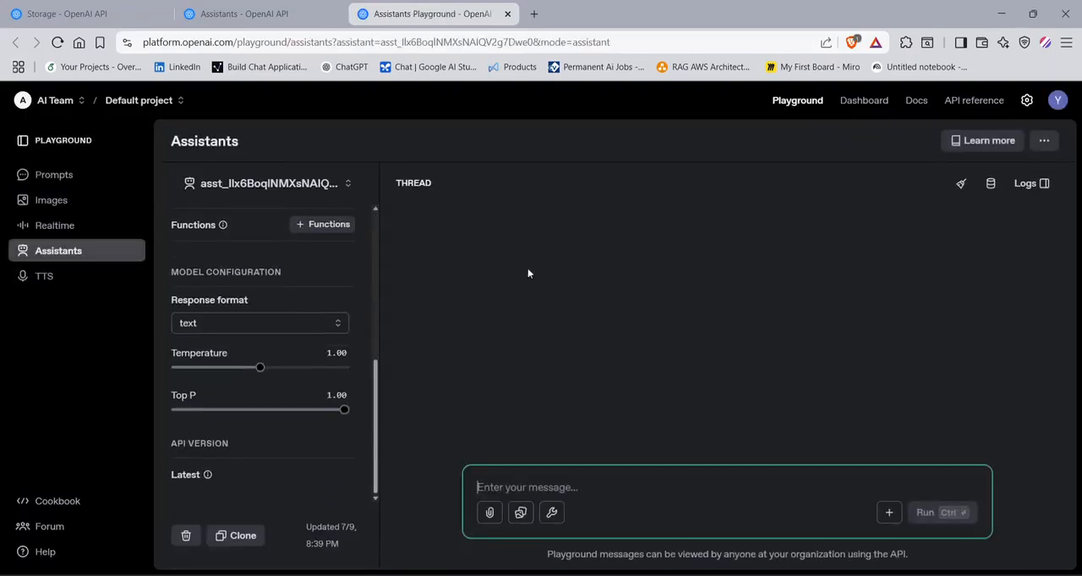
click(507, 14)
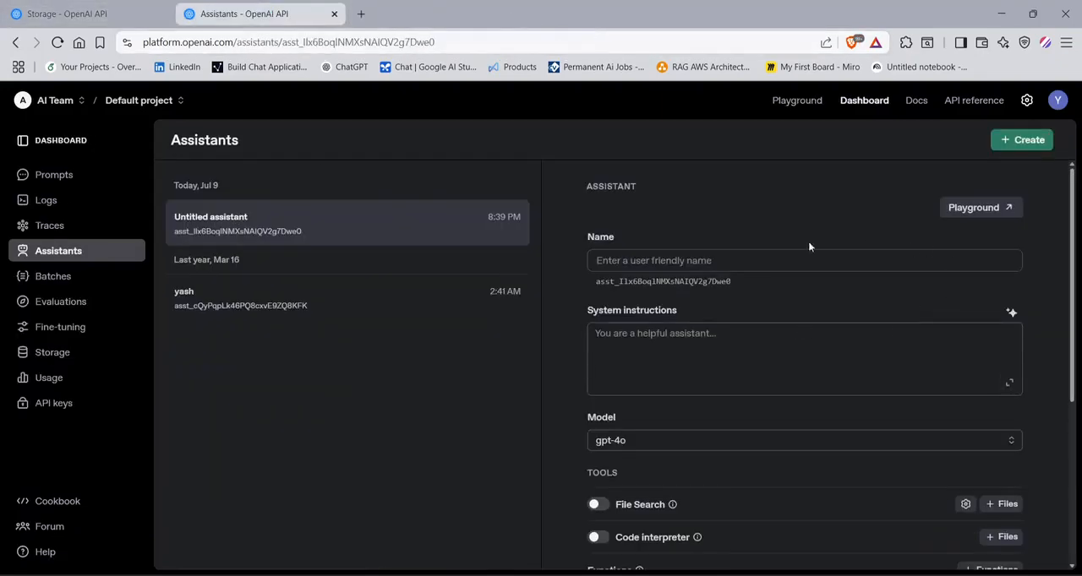
- Open the dashboard's Evaluations page and start a new evaluation to view its data source options
click(102, 15)
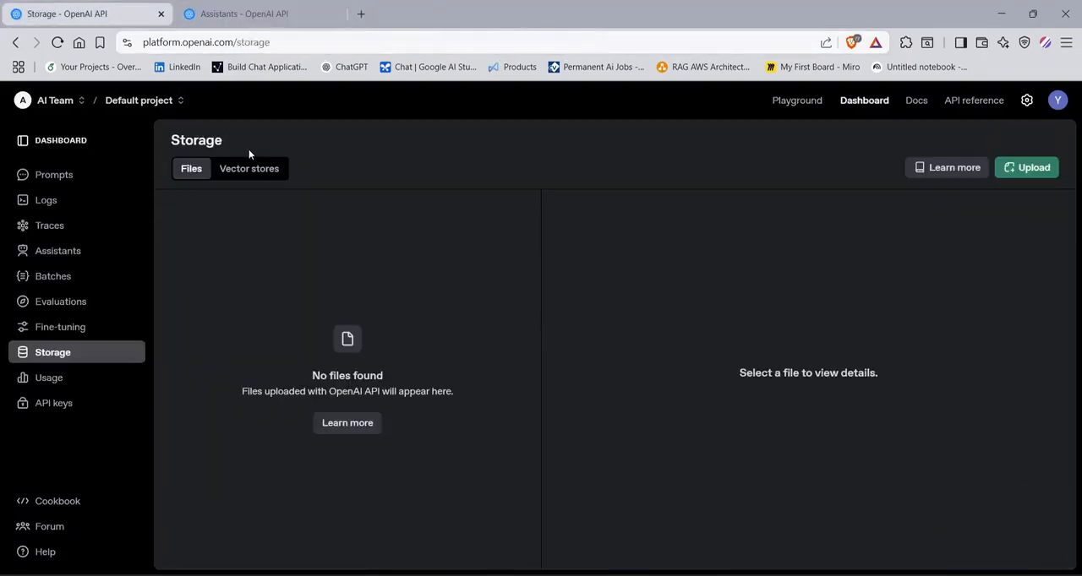
click(242, 15)
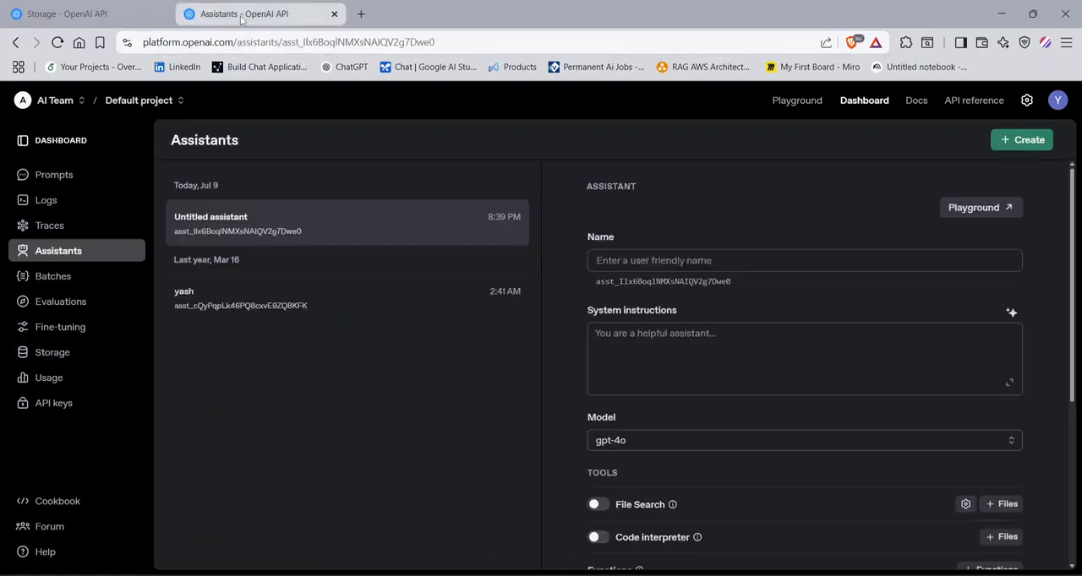
click(98, 300)
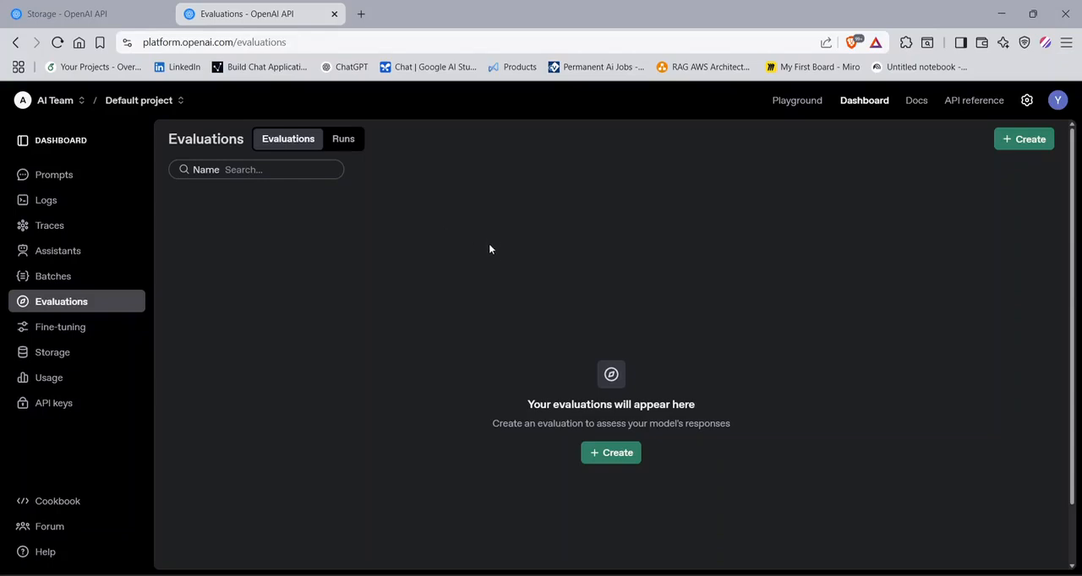
click(616, 454)
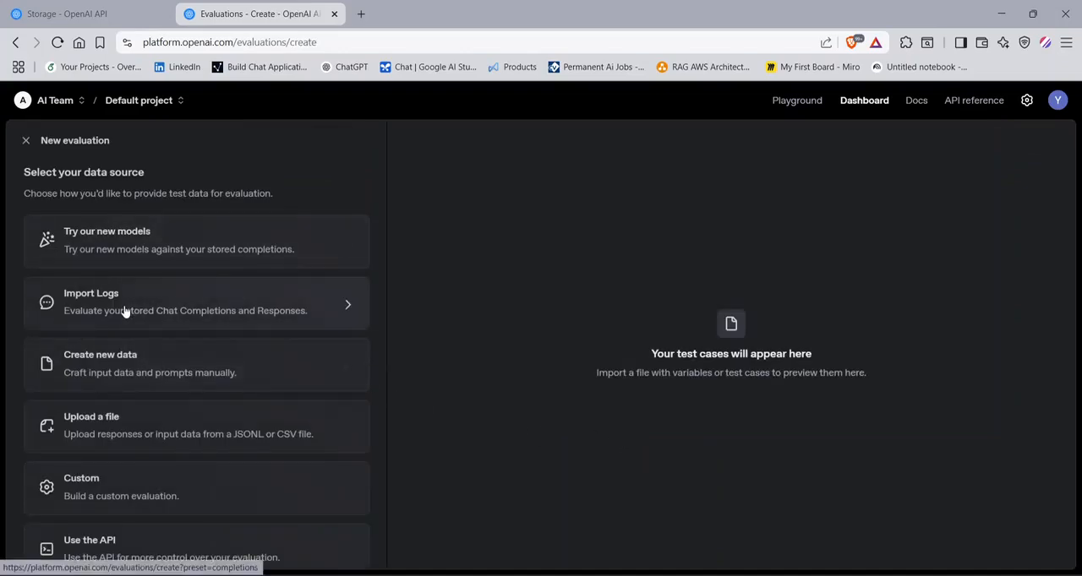
- Return to the Storage browser tab, view the dashboard's Logs page, and switch the organization to Personal
click(84, 13)
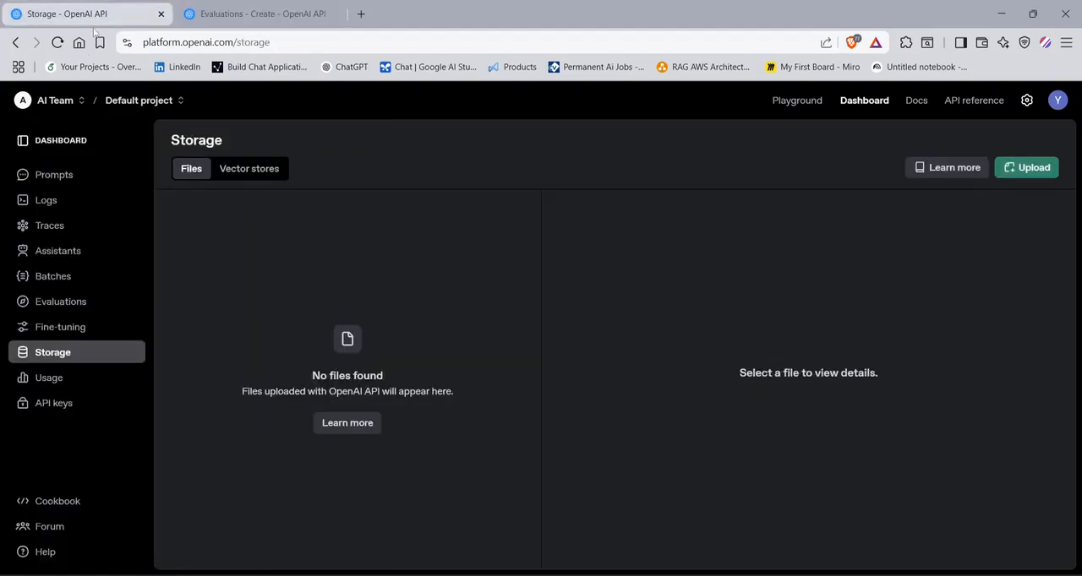
click(53, 204)
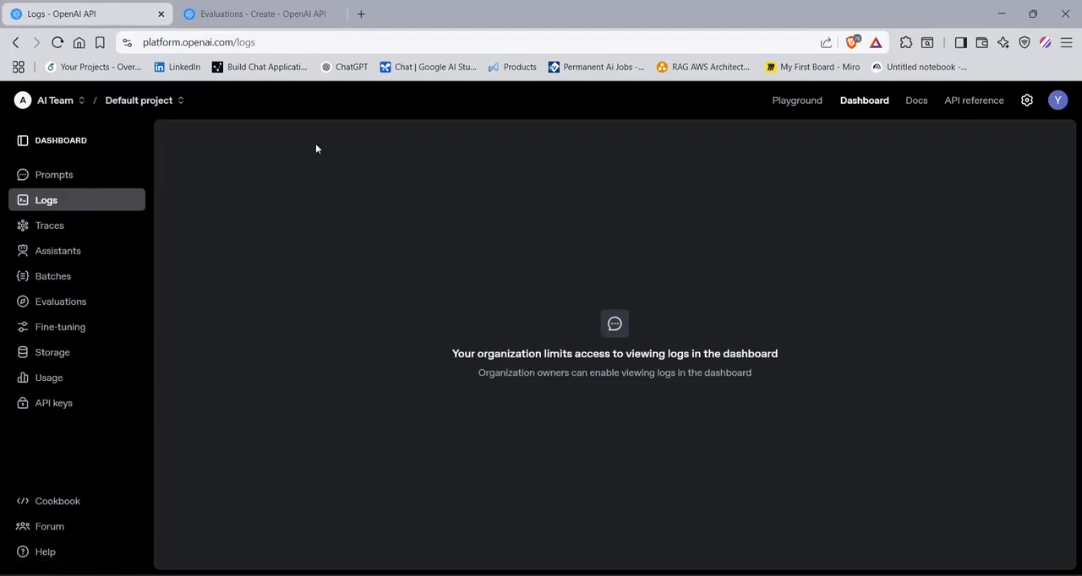
click(44, 104)
click(54, 177)
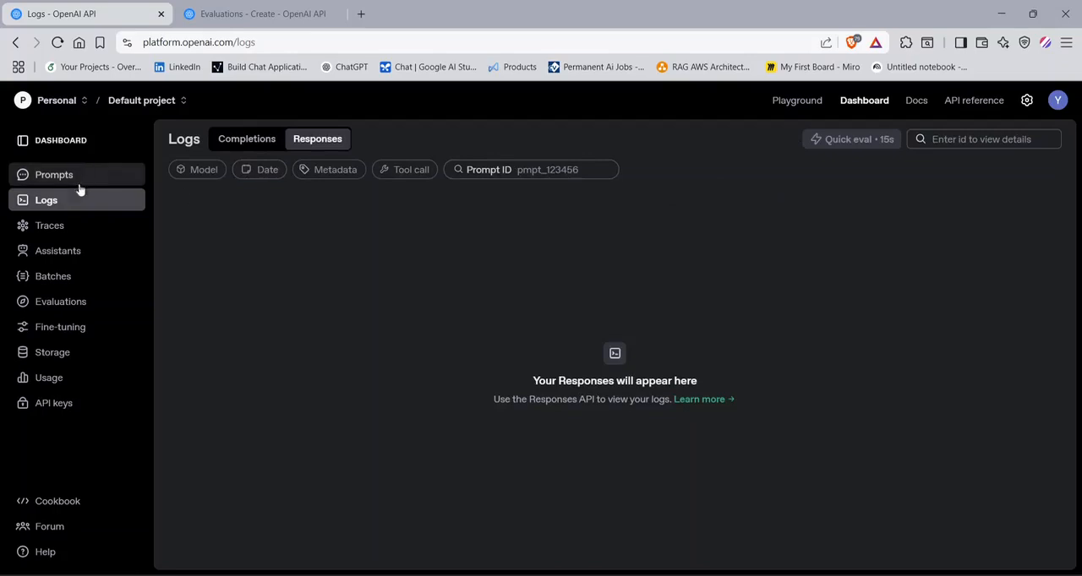
- View the Playground's Prompts and Assistants pages under the Personal organization
click(786, 101)
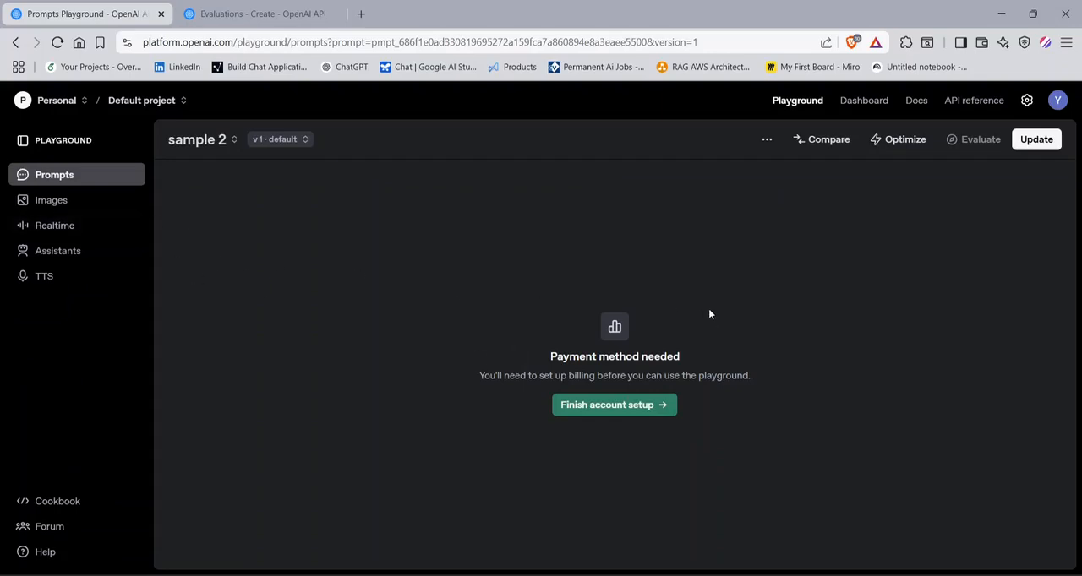
click(67, 178)
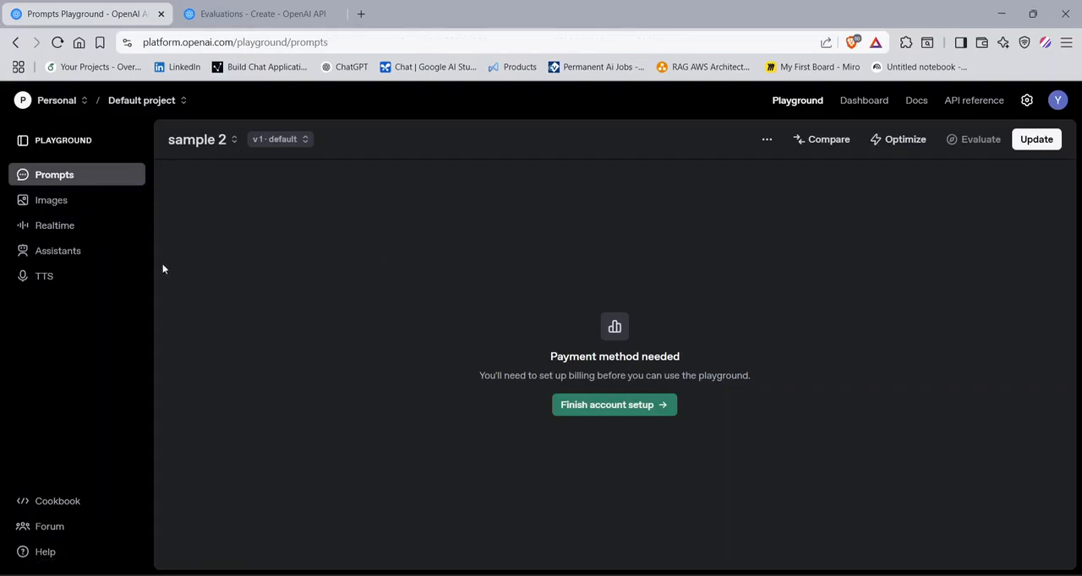
click(70, 252)
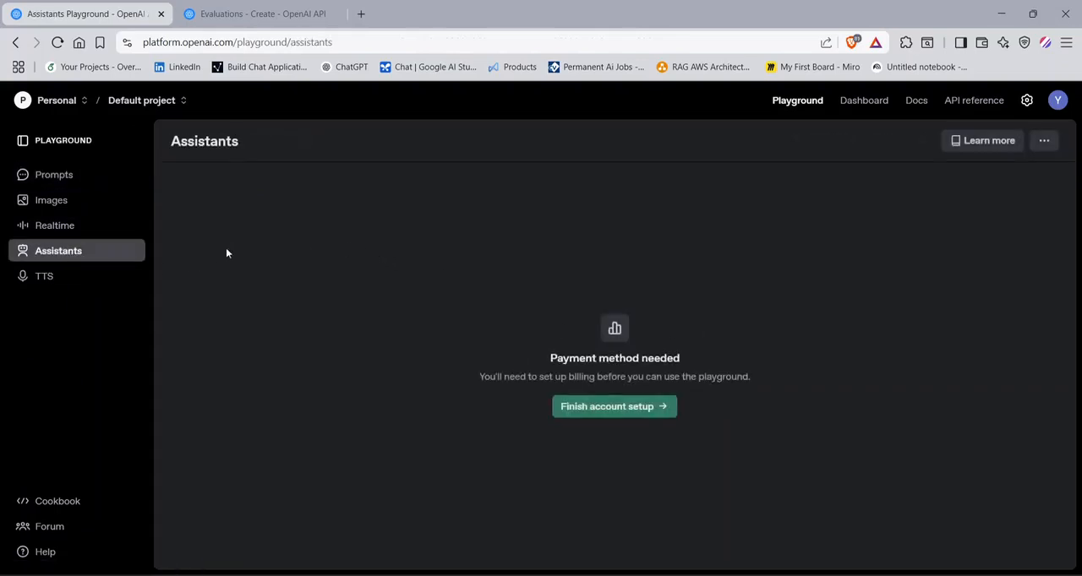
- Switch back to the AI Team organization and show the thread logs in the Assistants playground
click(55, 100)
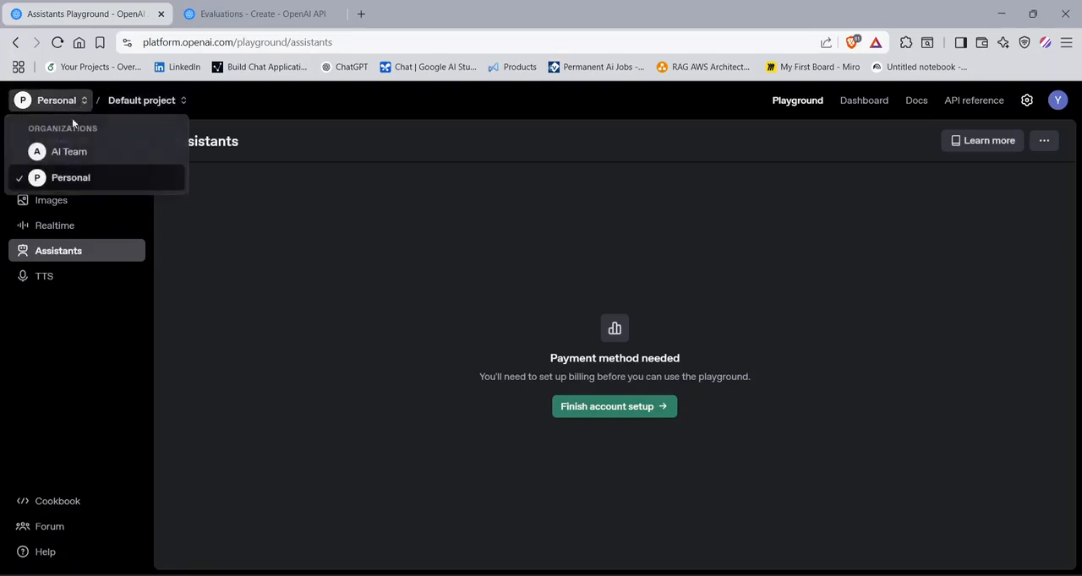
click(73, 152)
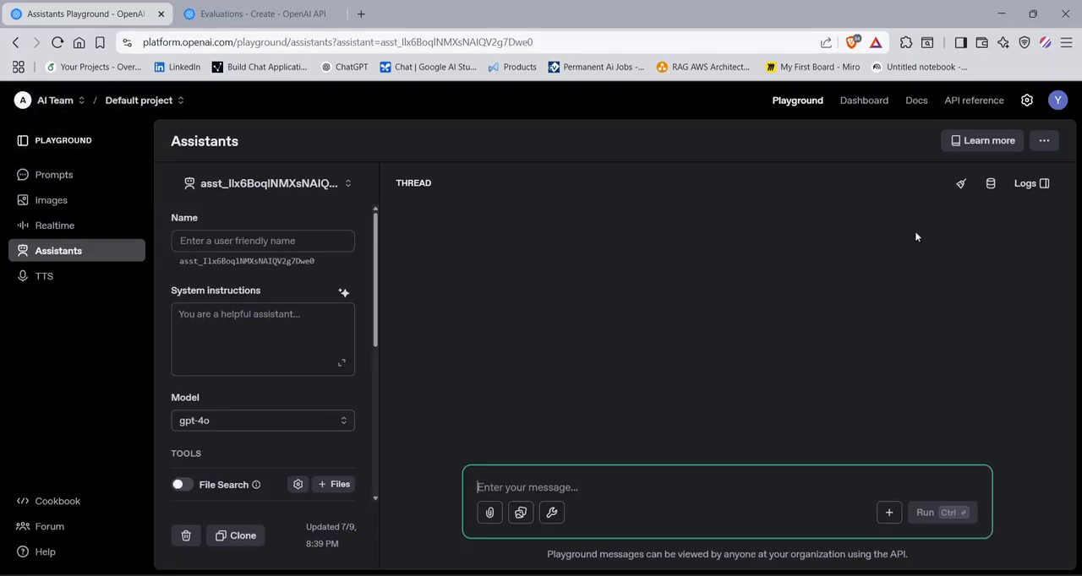
click(1027, 185)
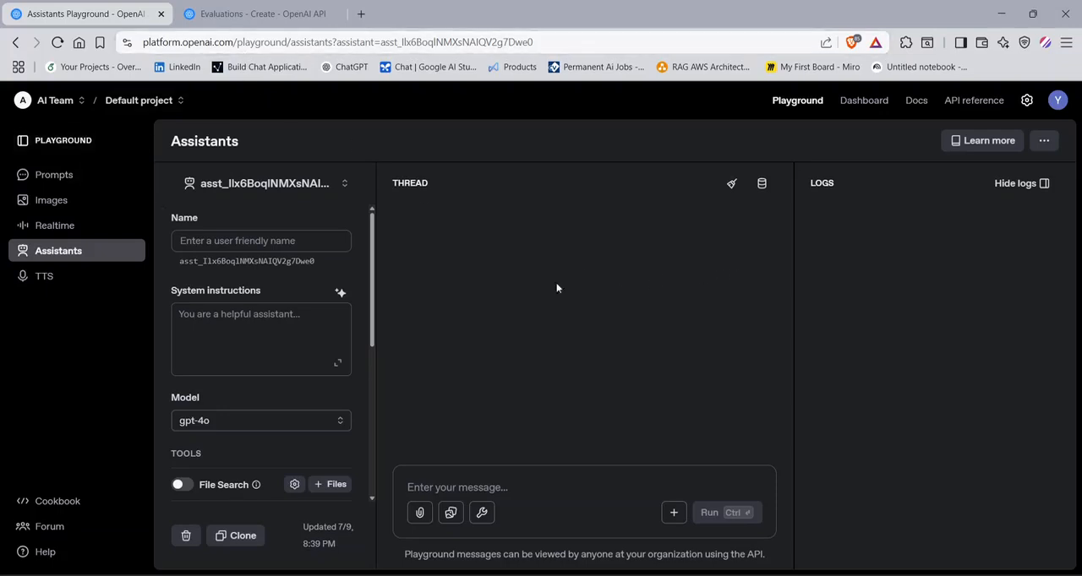
- Examine the Import Logs and Custom setups for the new evaluation, and close it without creating anything
click(258, 14)
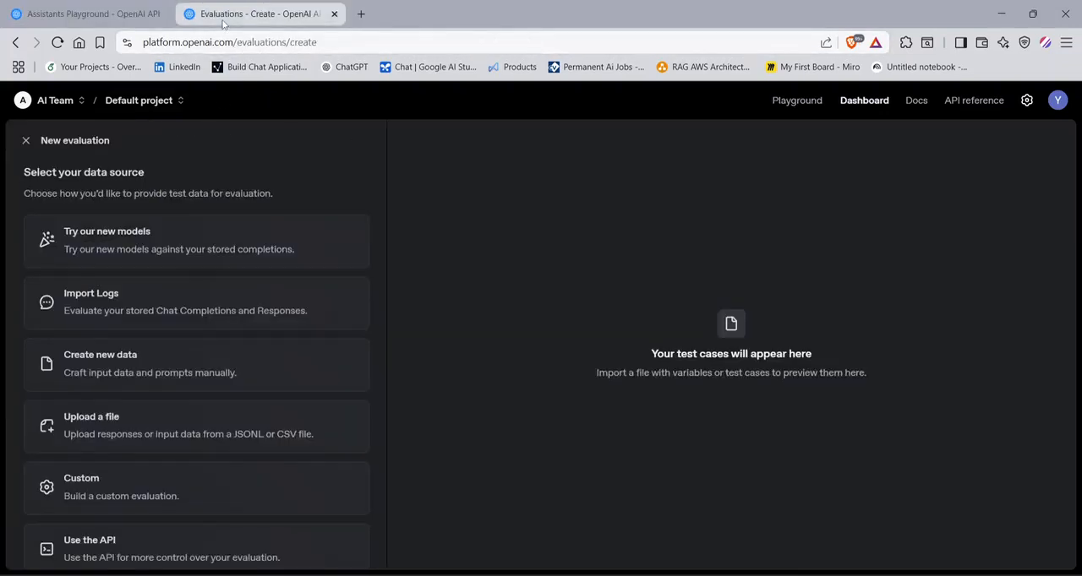
click(93, 14)
click(258, 14)
click(254, 297)
scroll(258, 353, down, 2)
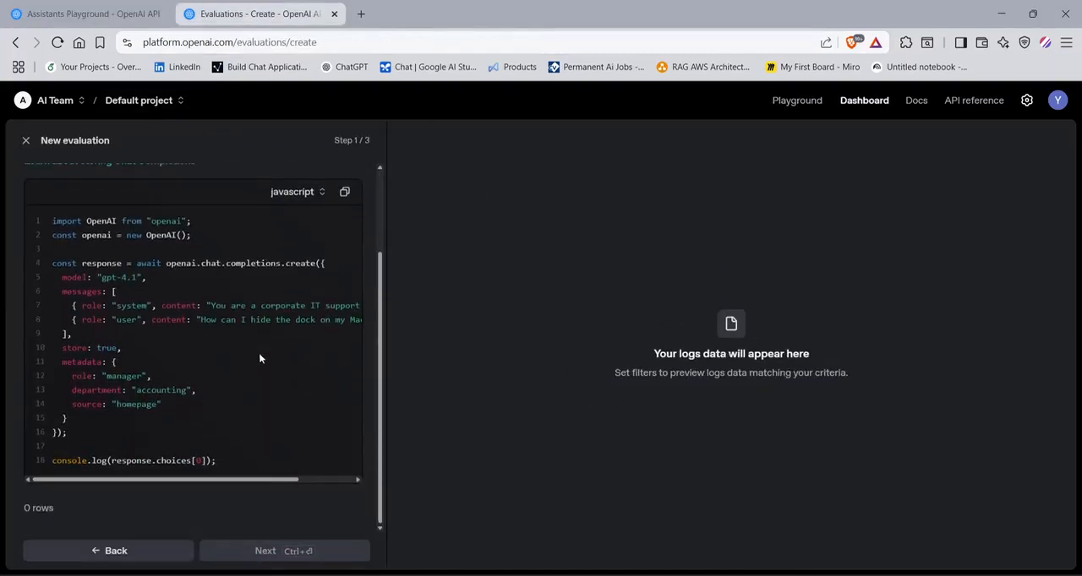
scroll(291, 384, up, 1)
click(110, 550)
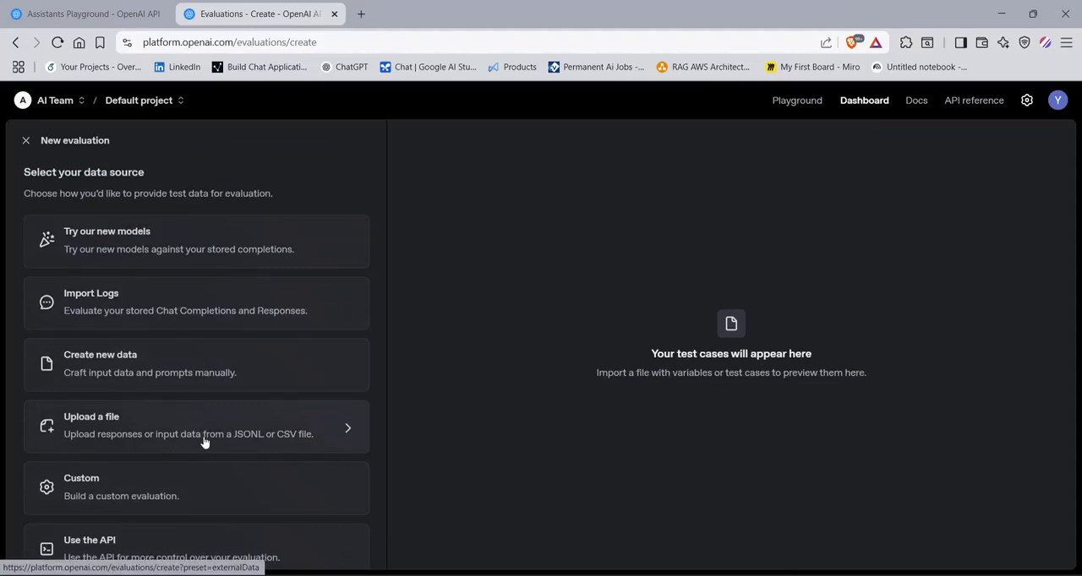
click(166, 502)
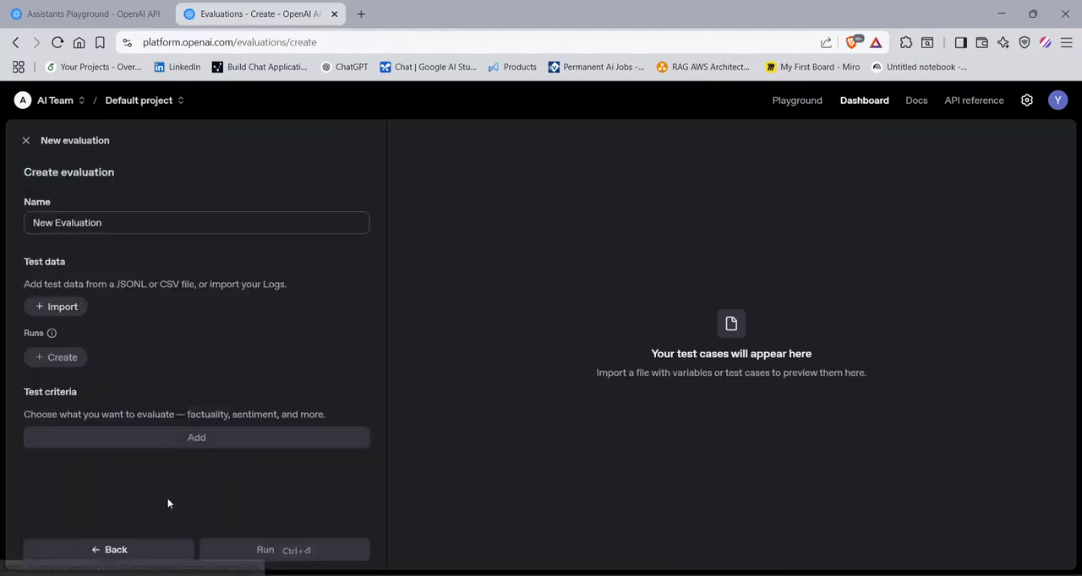
click(85, 547)
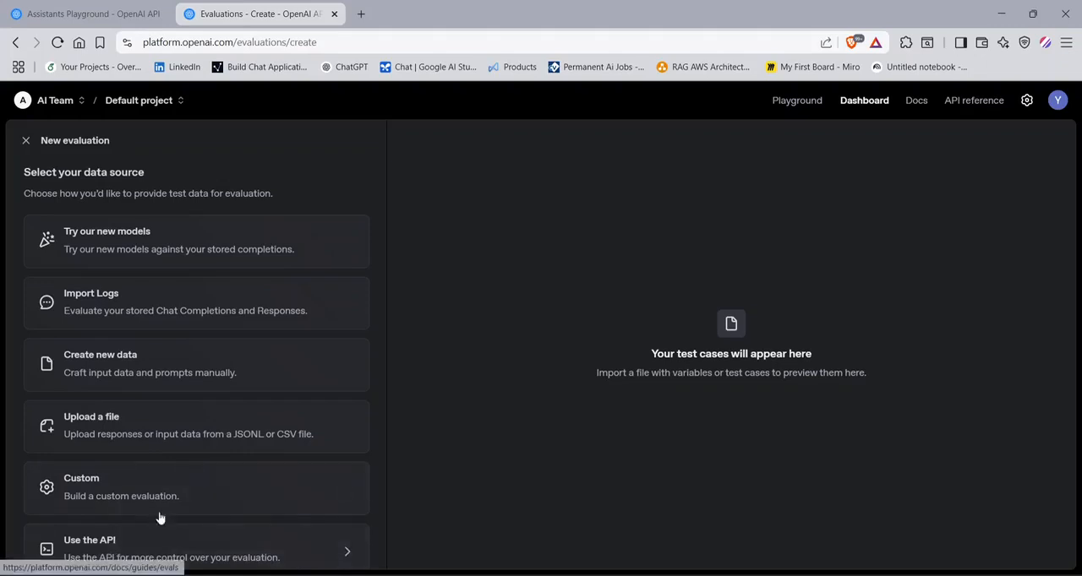
click(25, 142)
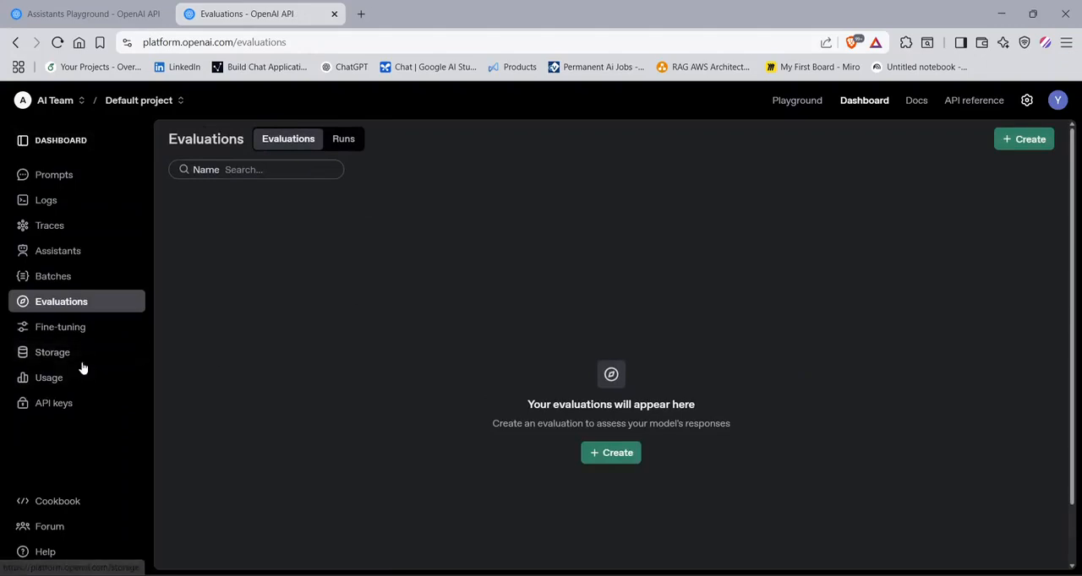
- Start a fine-tuning job, review the available methods while keeping Supervised, and choose gpt-4o-2024-08-06 as the base model
click(122, 331)
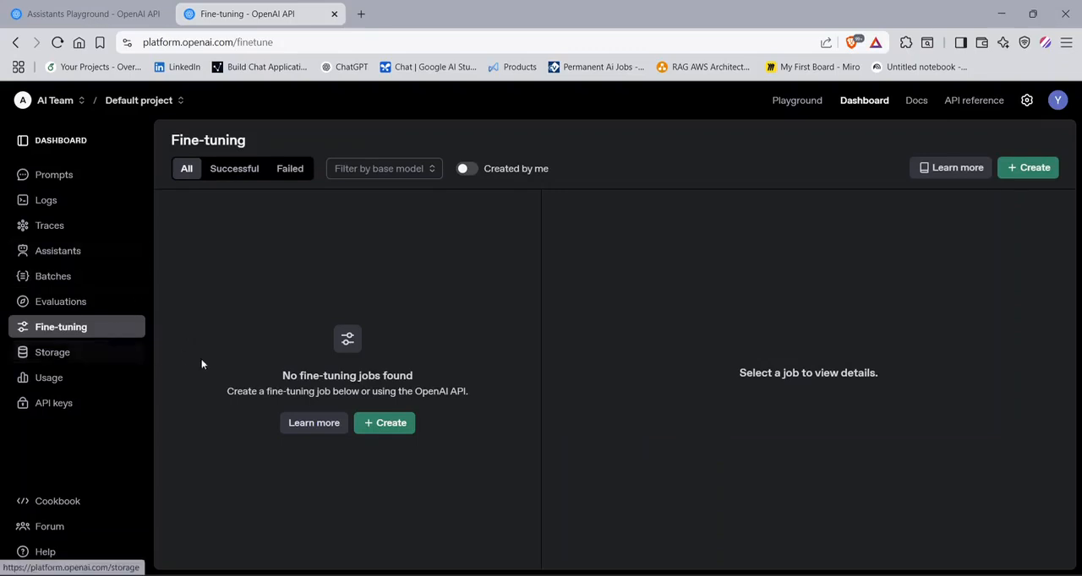
click(393, 429)
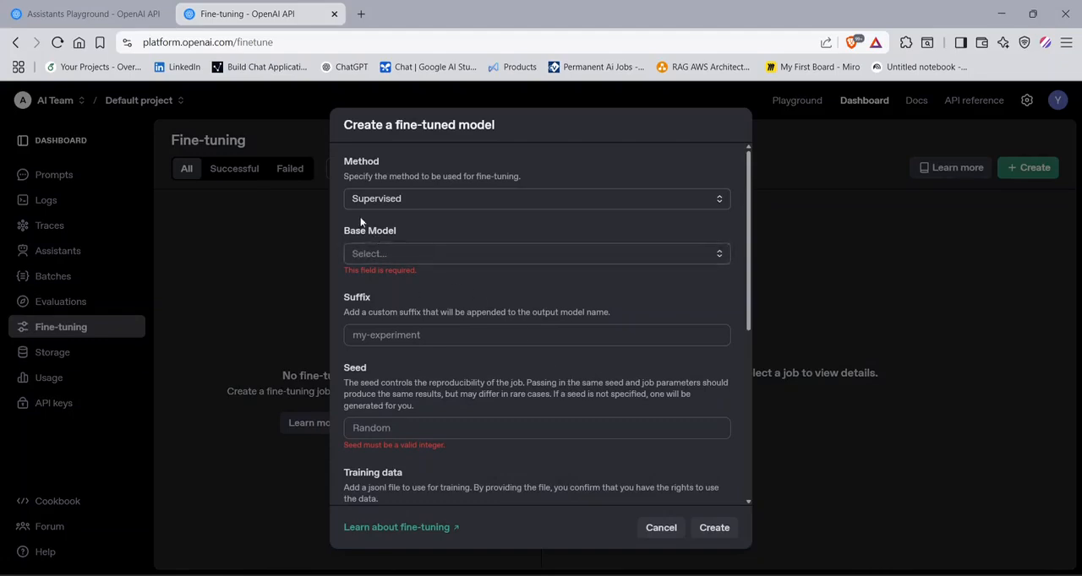
click(379, 204)
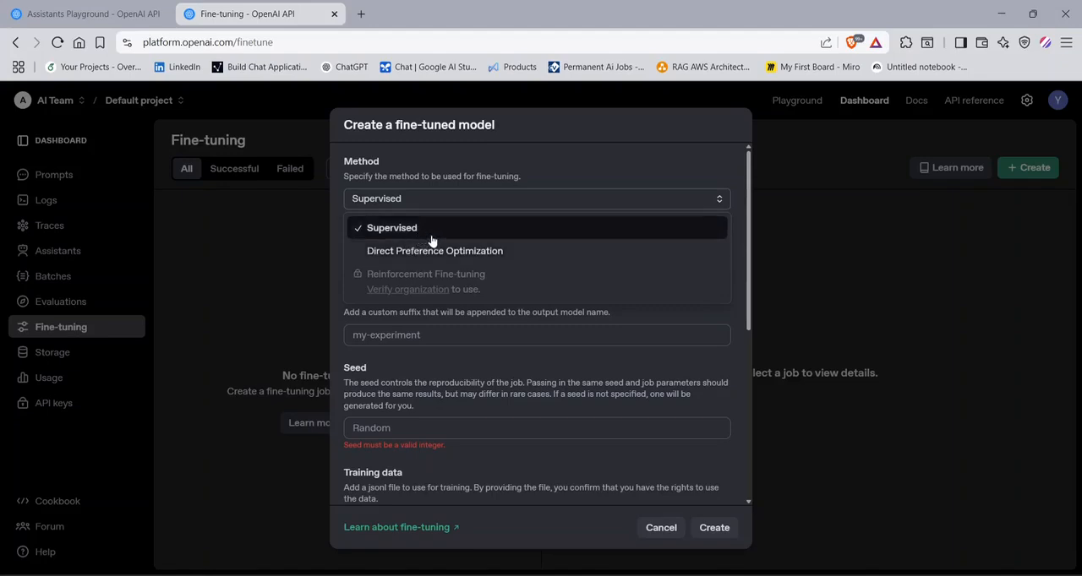
click(515, 198)
click(411, 254)
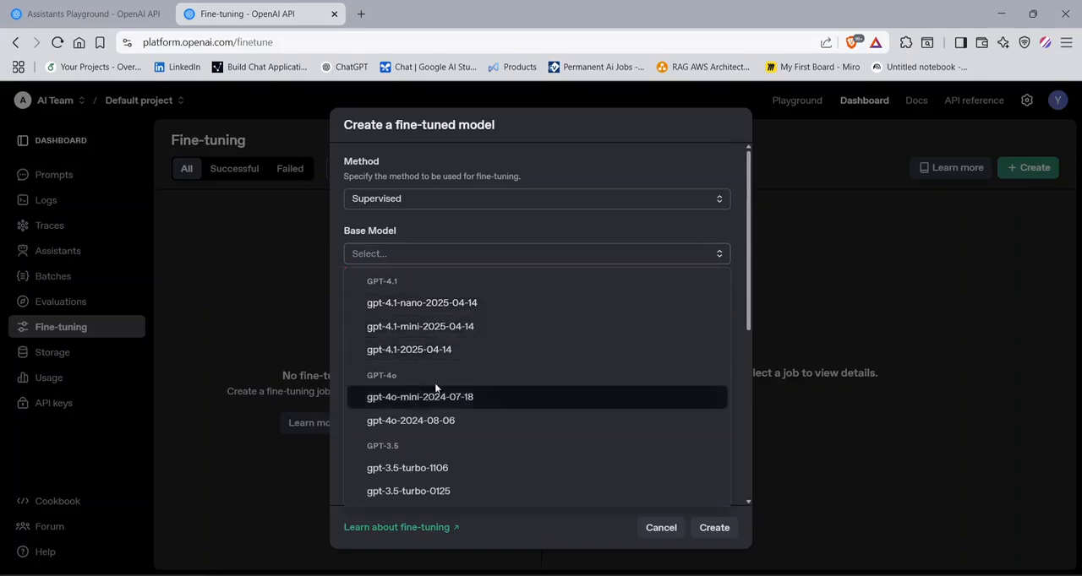
click(408, 421)
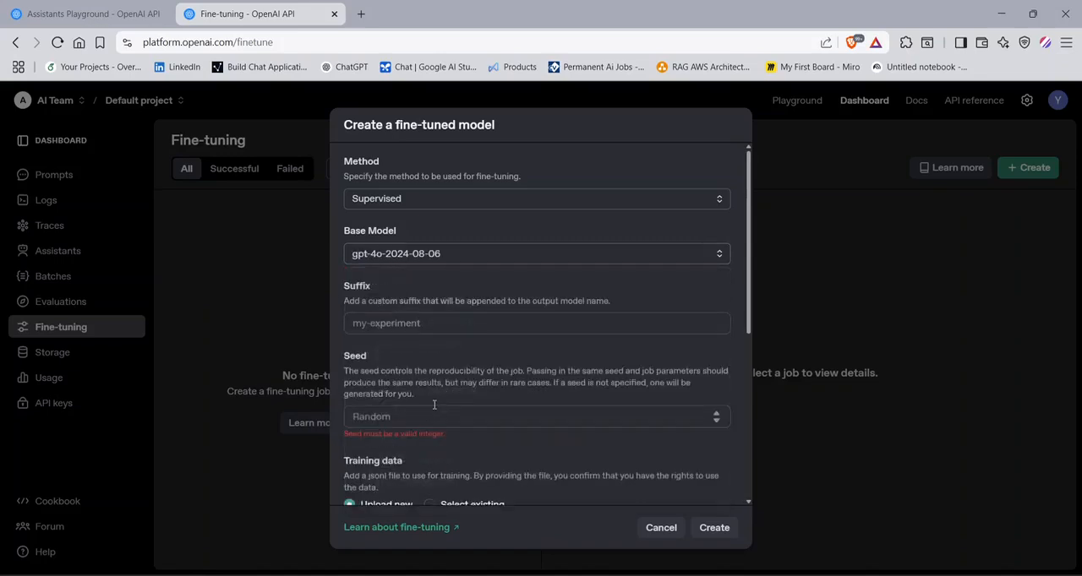
- Set the training data to Select existing, browse the stored files, and return to the empty File ID field
click(415, 324)
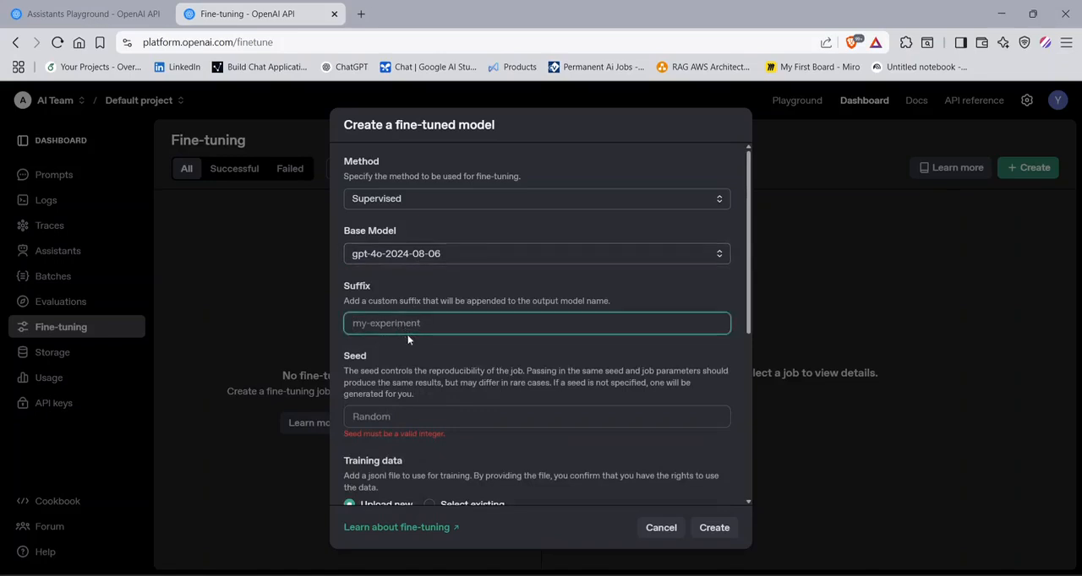
scroll(406, 435, down, 2)
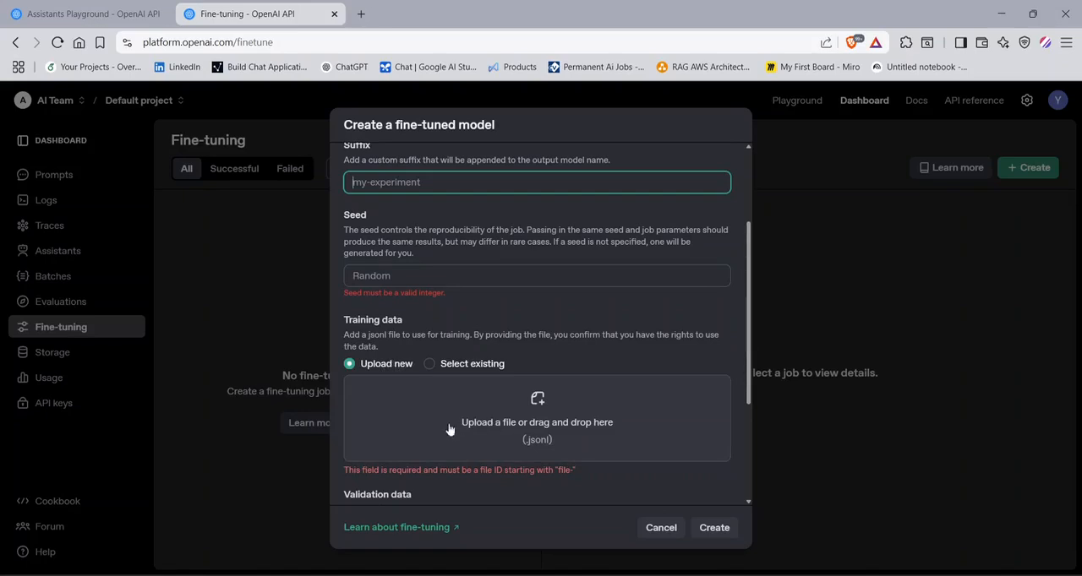
click(430, 365)
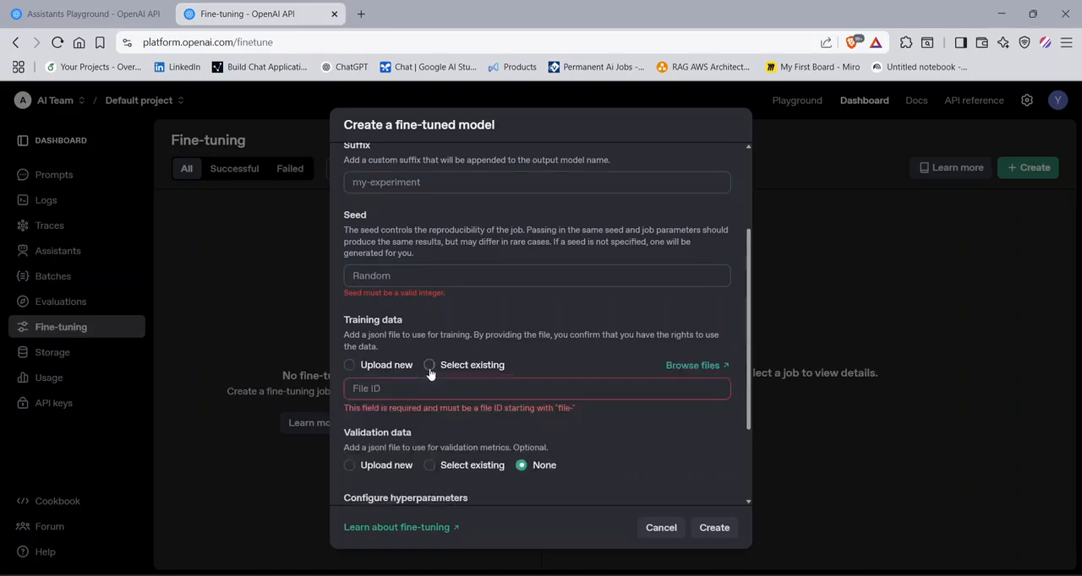
click(471, 388)
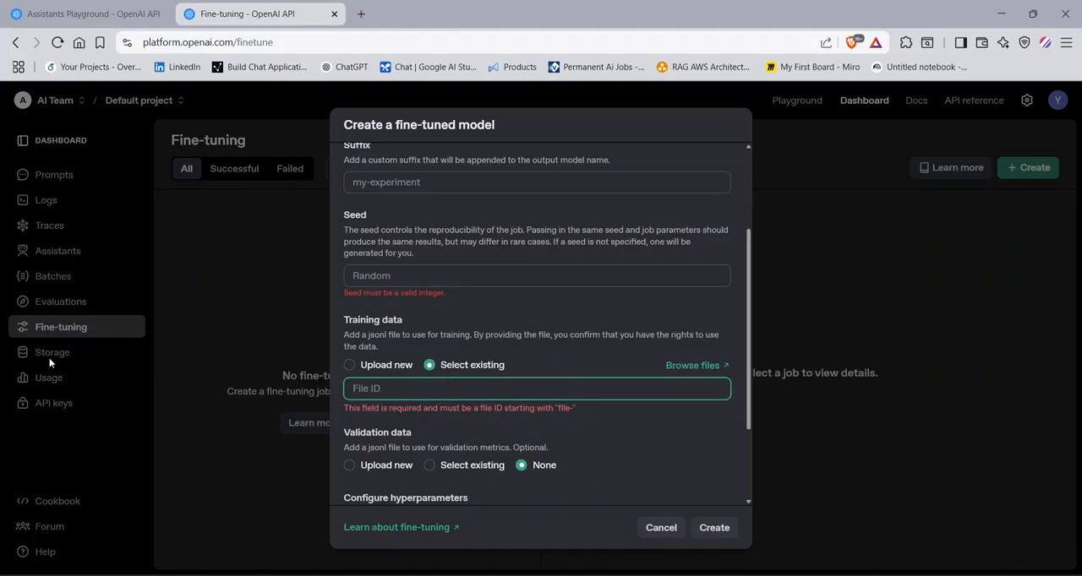
click(693, 365)
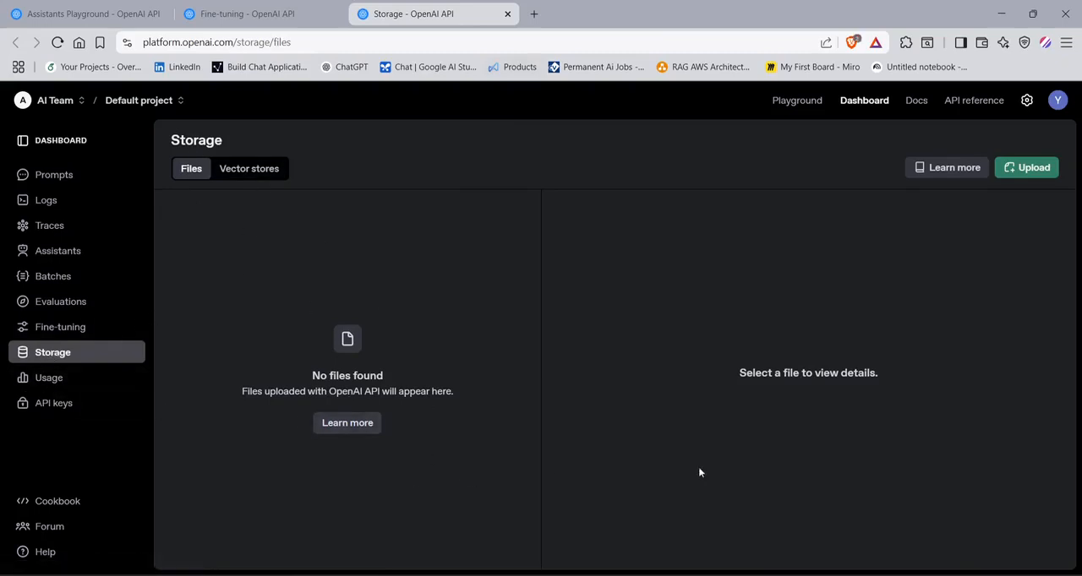
click(508, 14)
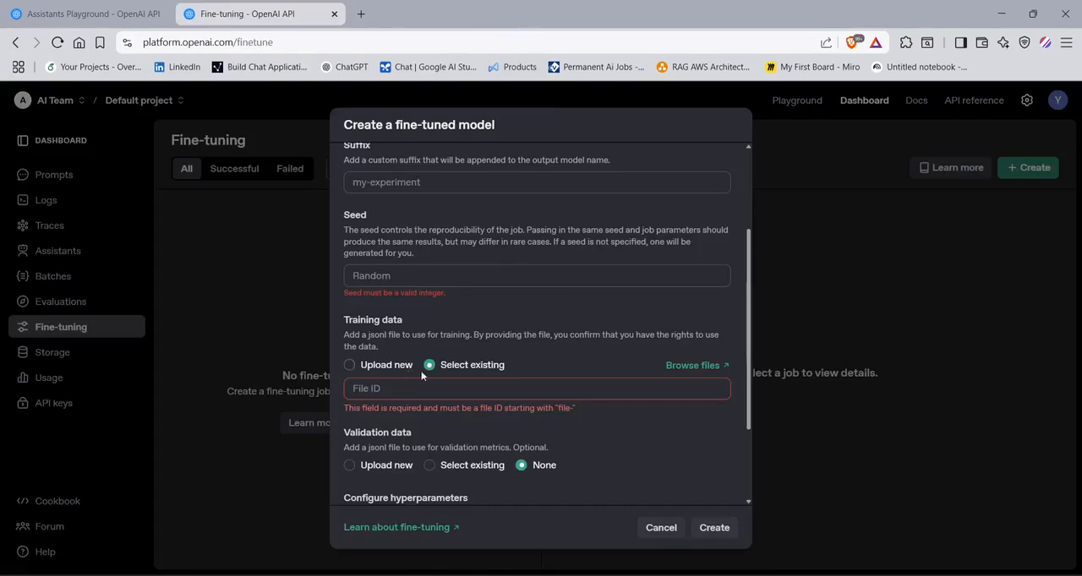
click(415, 392)
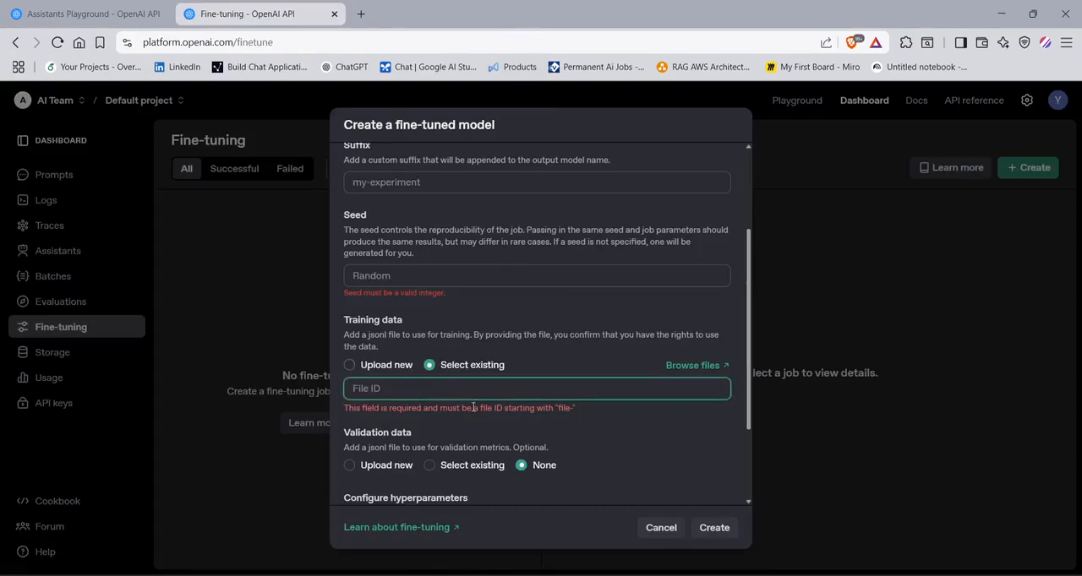
- Review the validation data and hyperparameter options, and cancel the fine-tuning job
scroll(532, 409, down, 1)
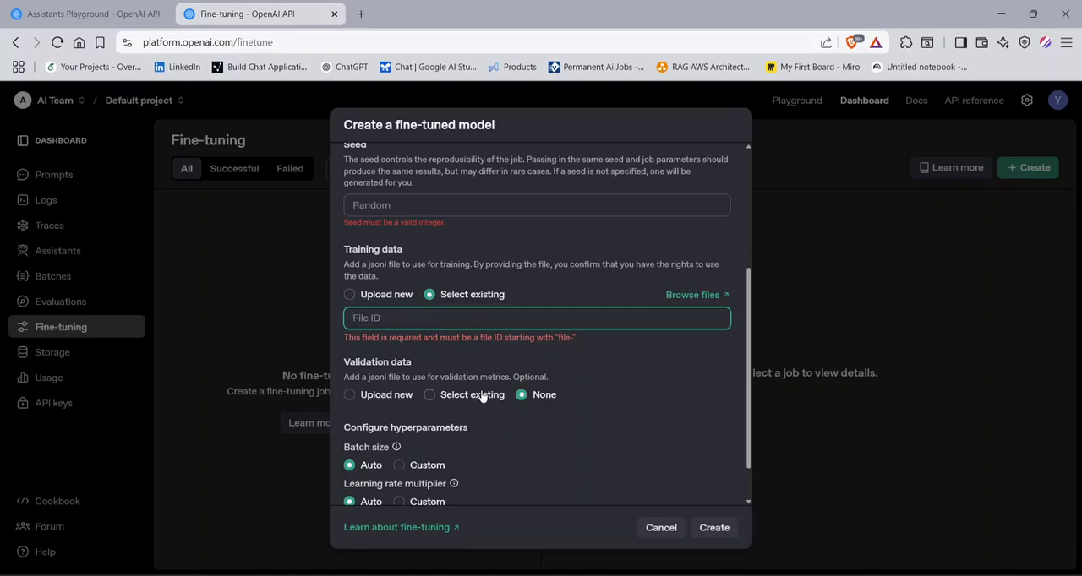
scroll(485, 393, down, 1)
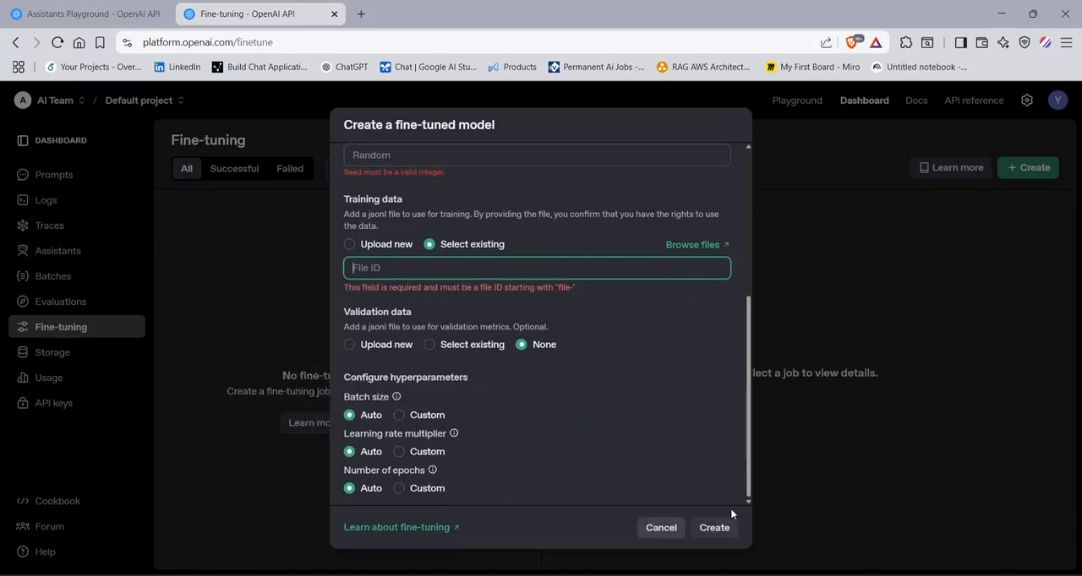
click(660, 527)
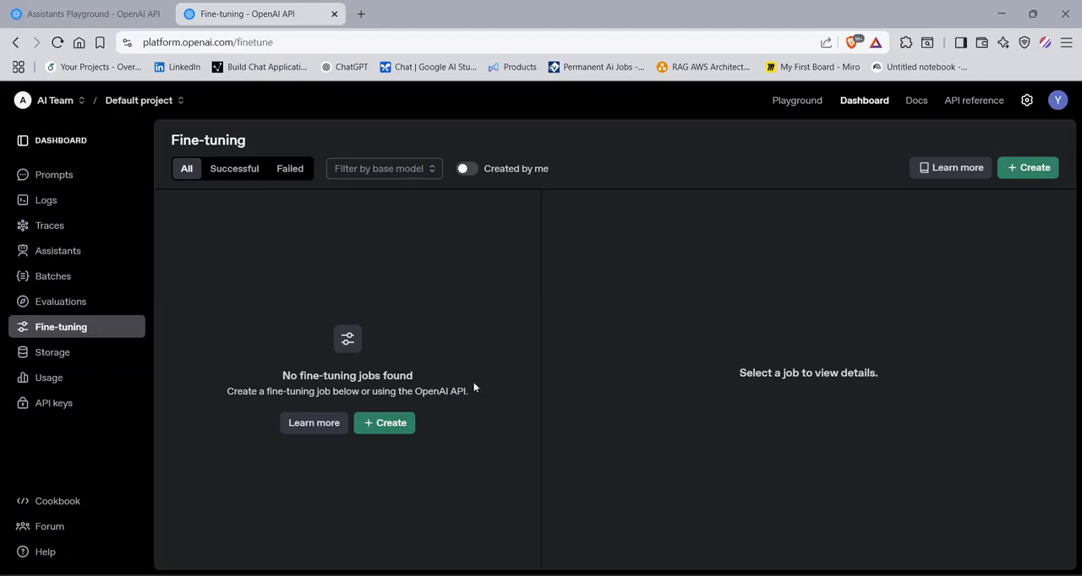
- Open the dashboard's Storage page to view its files
click(71, 357)
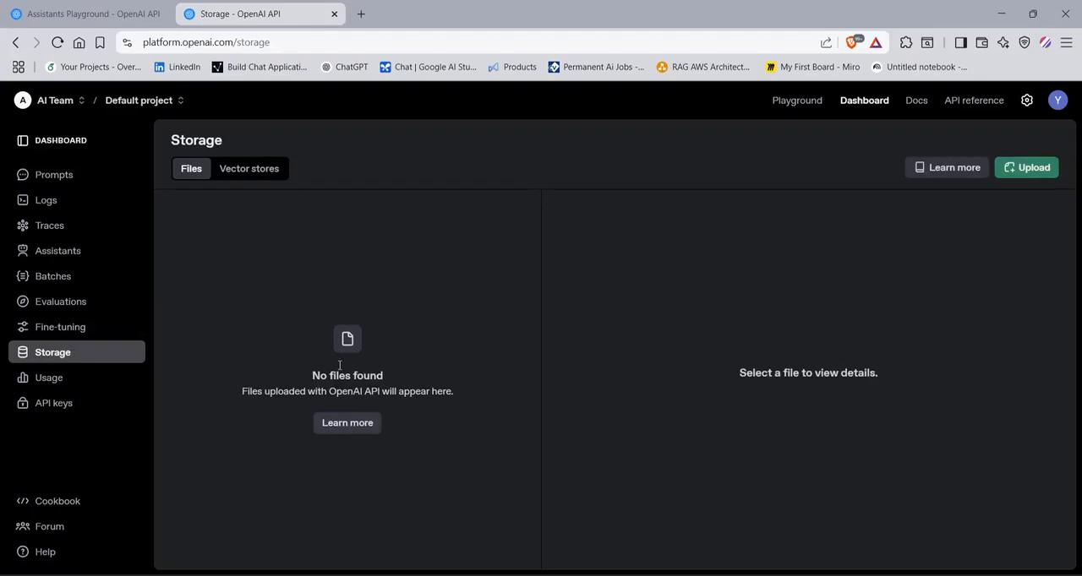
- Start a file upload, try the fine-tune, assistants, batch and evals purposes, and cancel the upload without choosing a file
click(1041, 174)
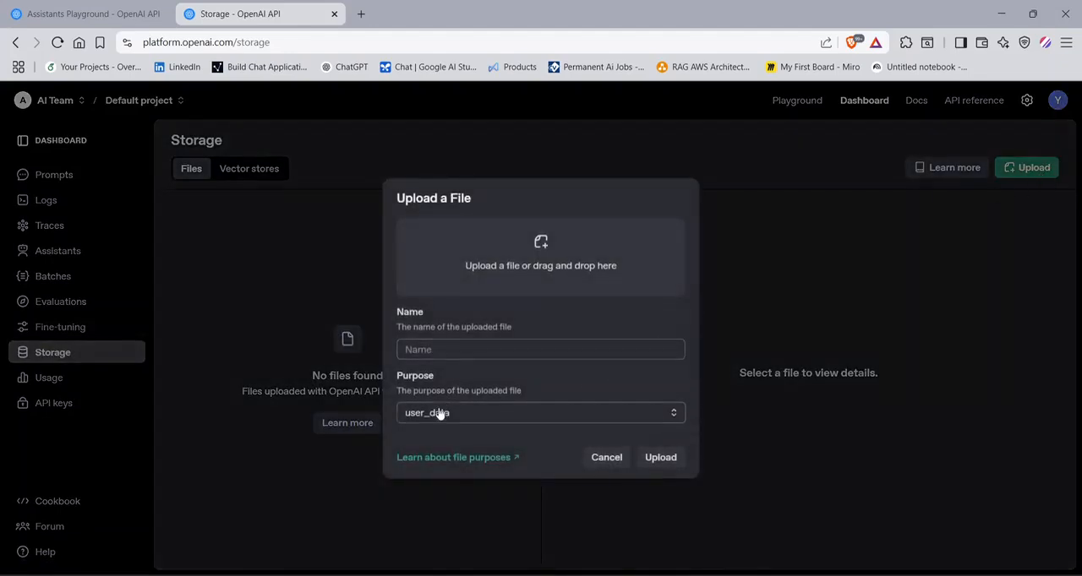
click(440, 413)
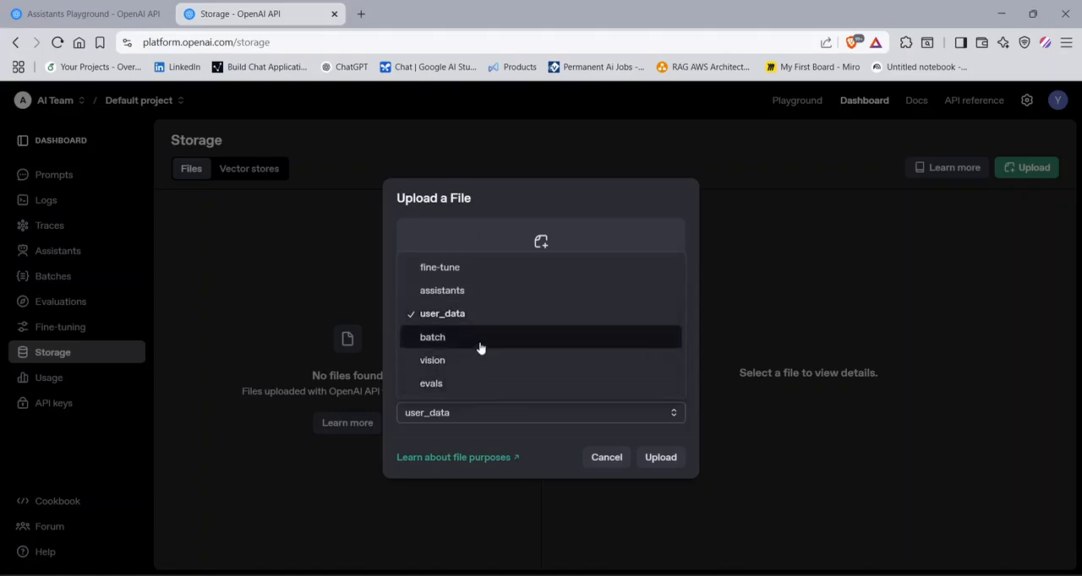
click(561, 268)
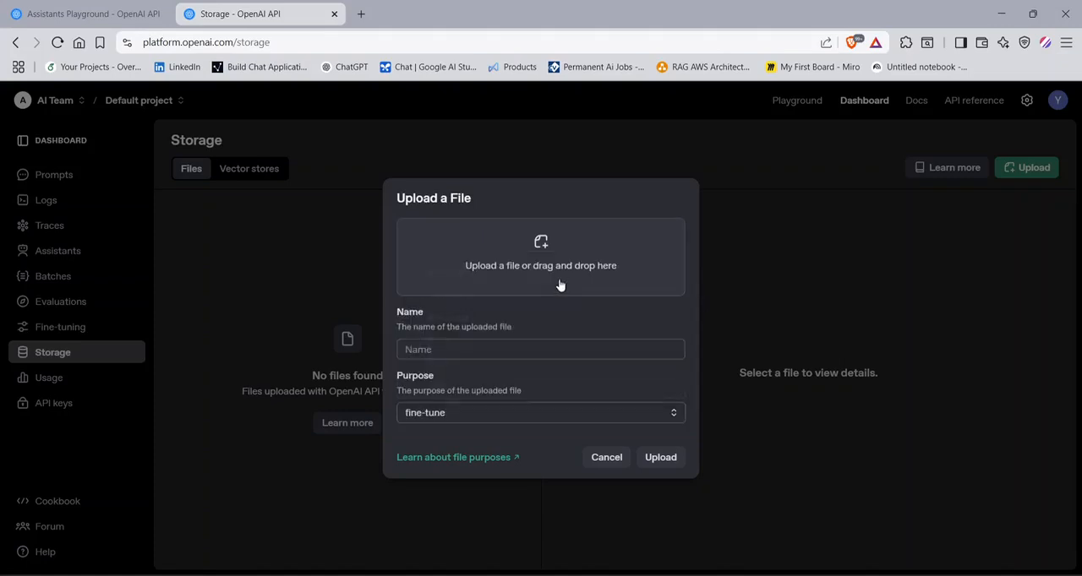
click(459, 414)
click(459, 291)
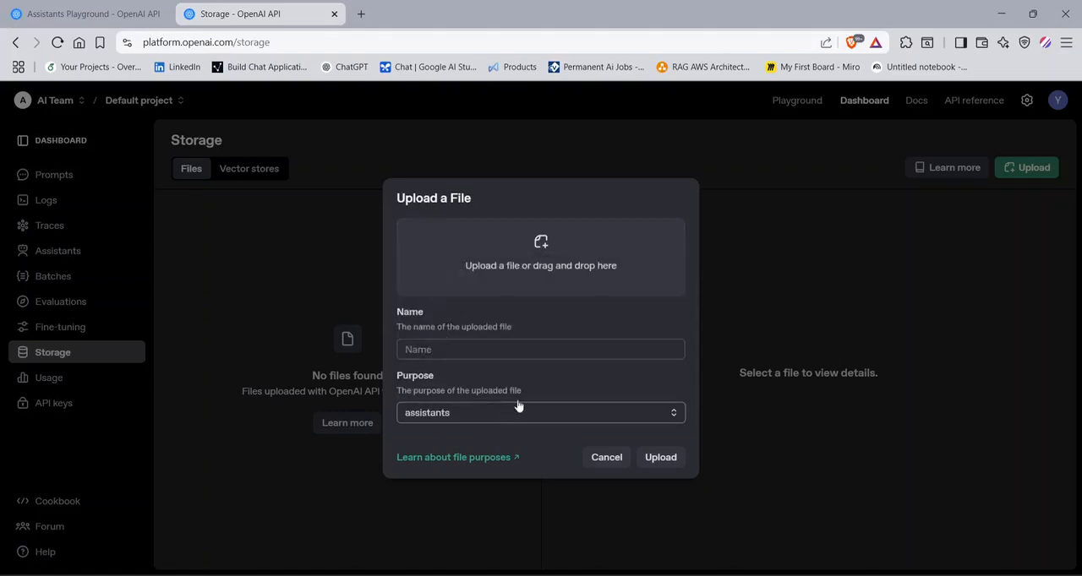
click(462, 418)
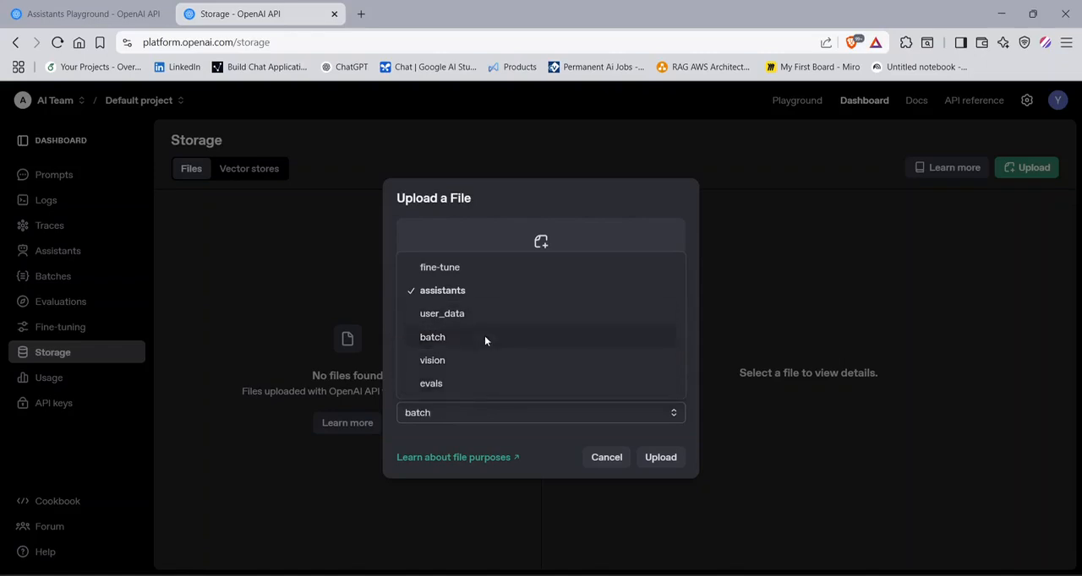
click(484, 337)
click(508, 412)
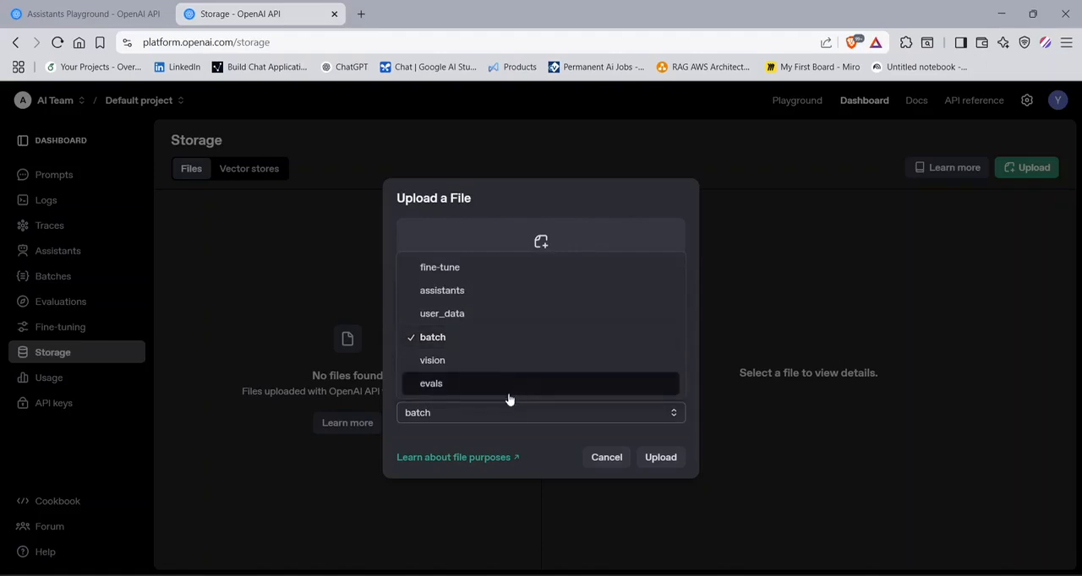
click(510, 391)
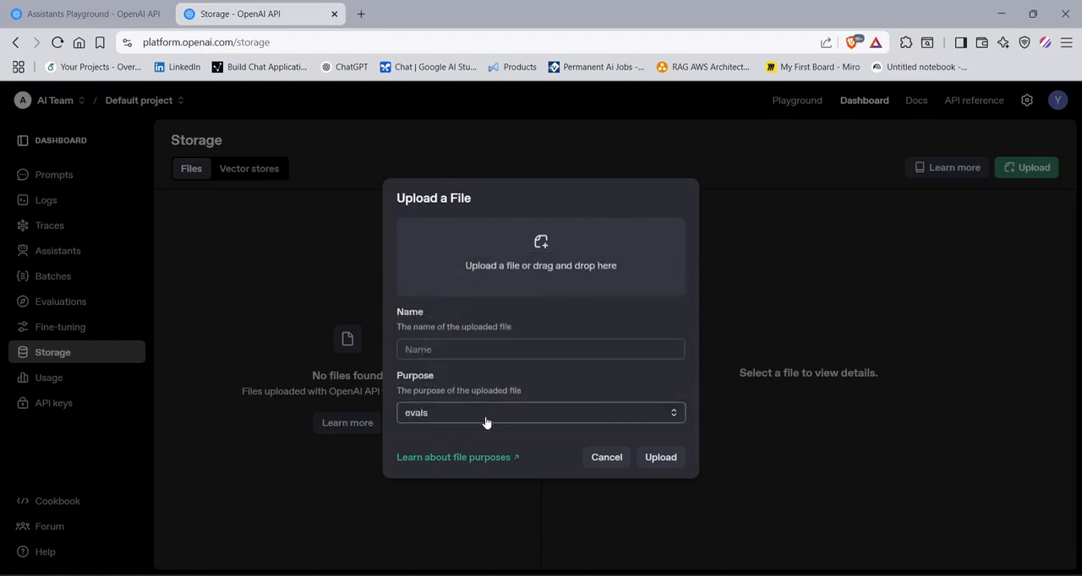
click(451, 356)
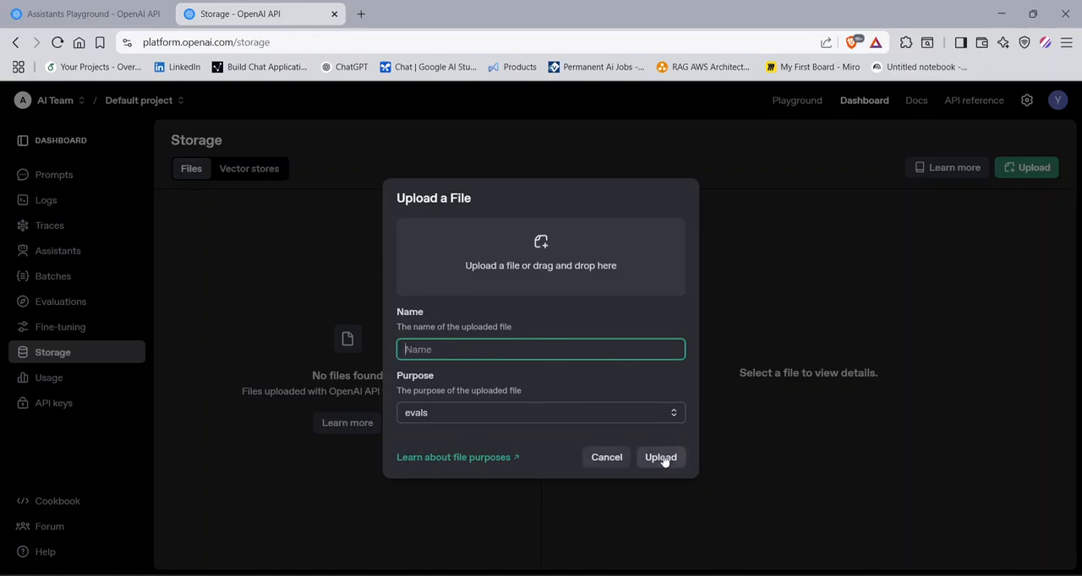
click(601, 460)
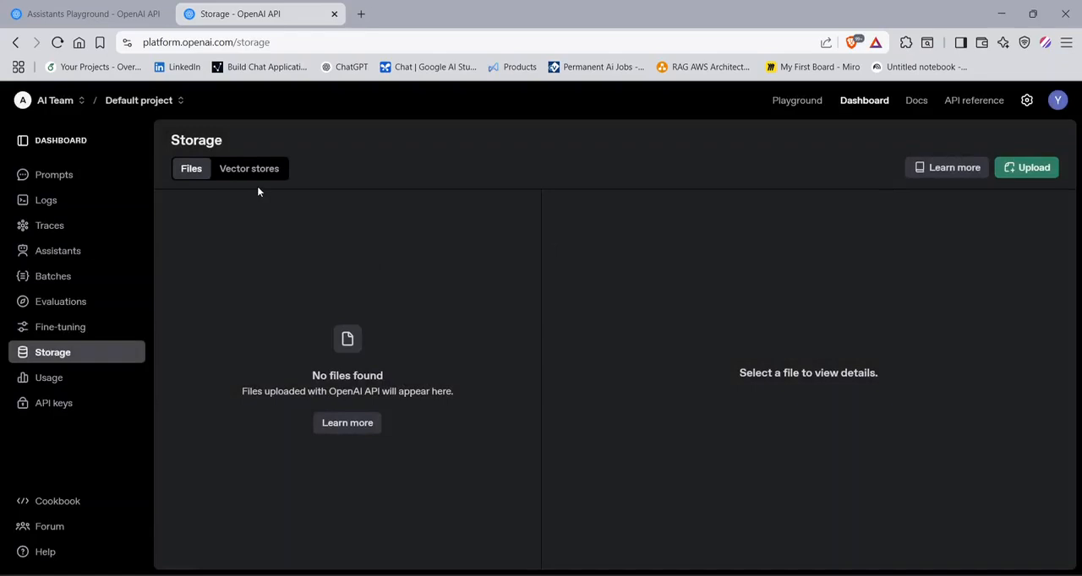
- Create a vector store, review its details, attached files and linked resources, and keep its default name
click(261, 174)
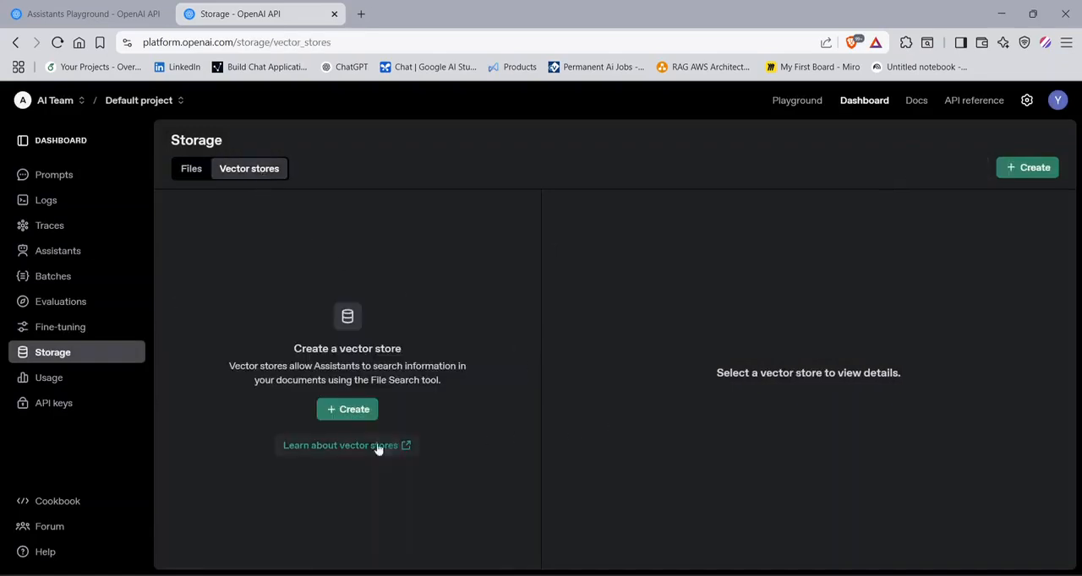
click(323, 410)
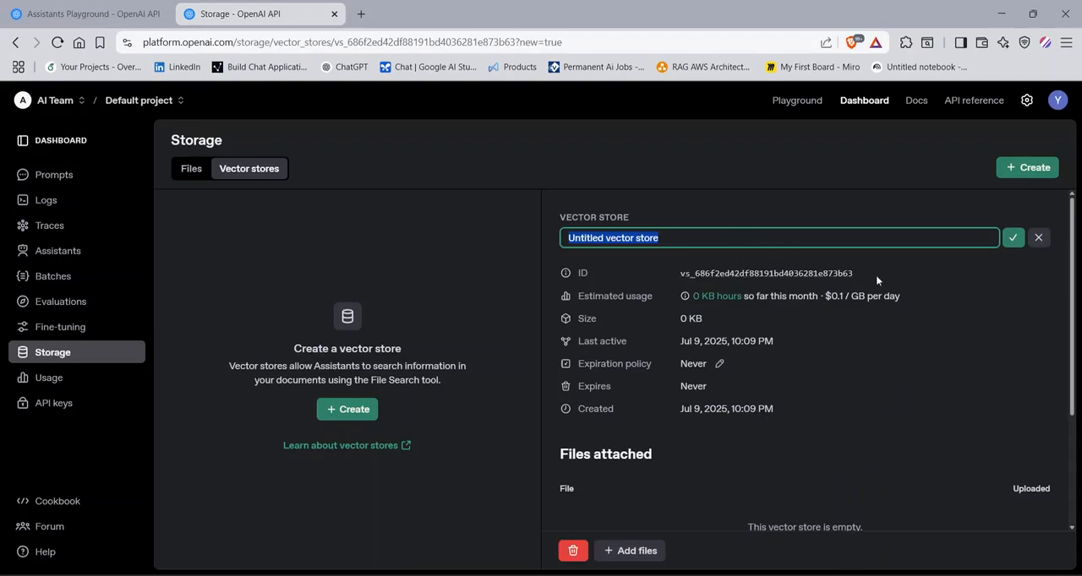
scroll(768, 380, down, 2)
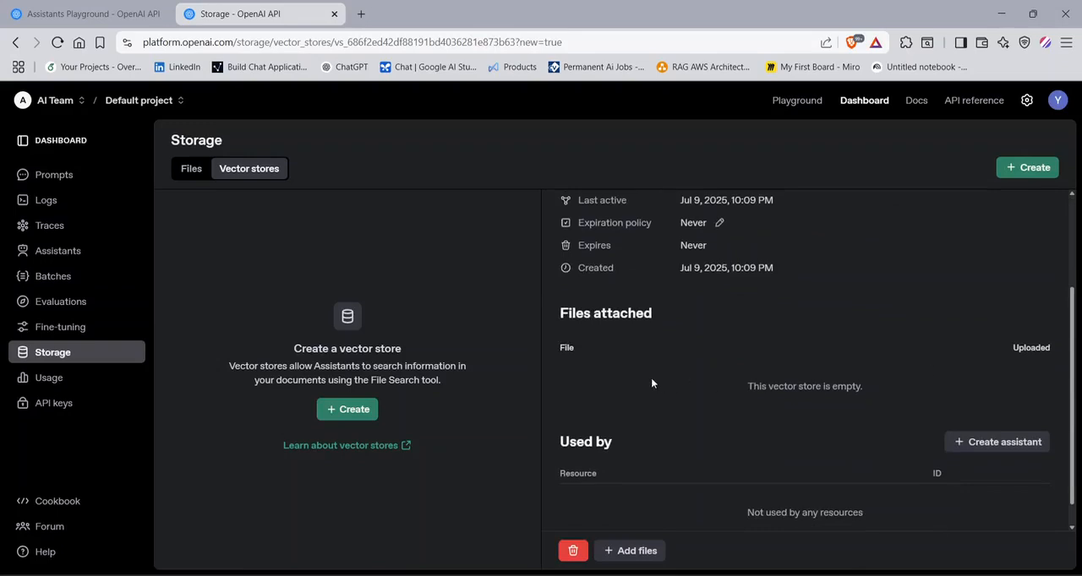
scroll(659, 393, down, 1)
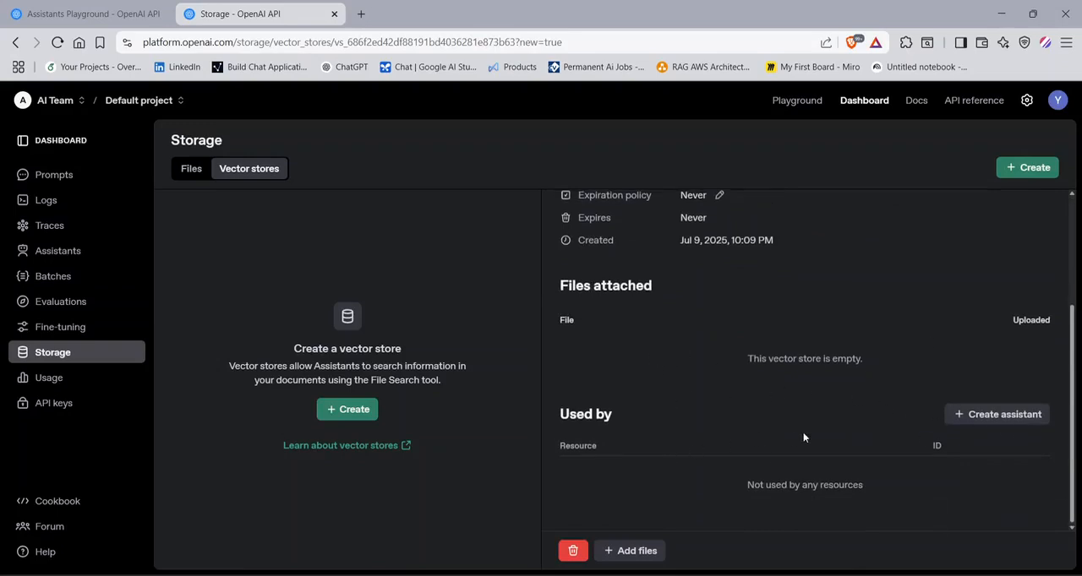
scroll(798, 431, up, 3)
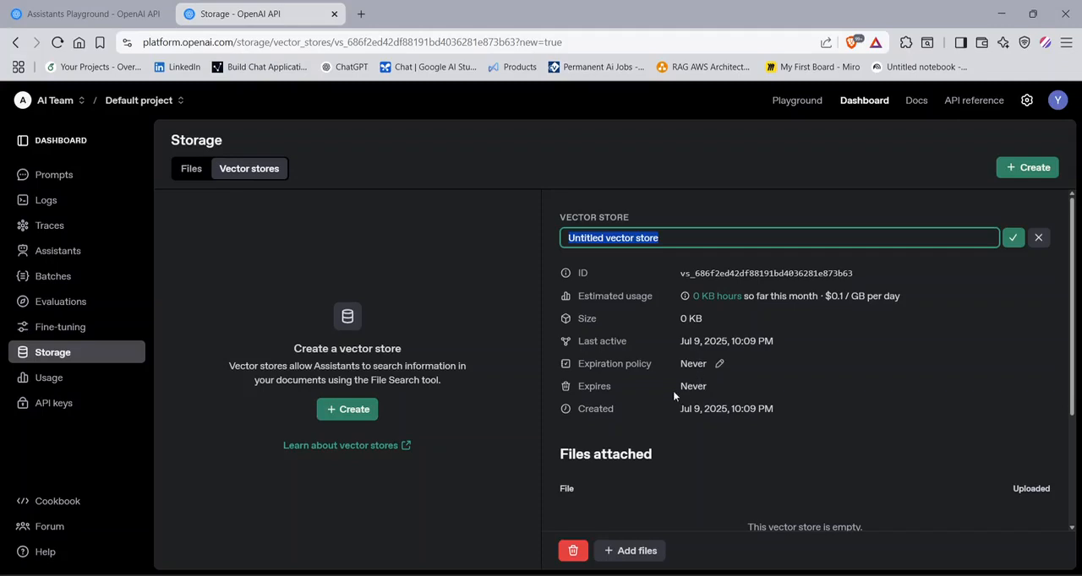
scroll(874, 316, down, 1)
scroll(953, 315, up, 1)
click(1038, 237)
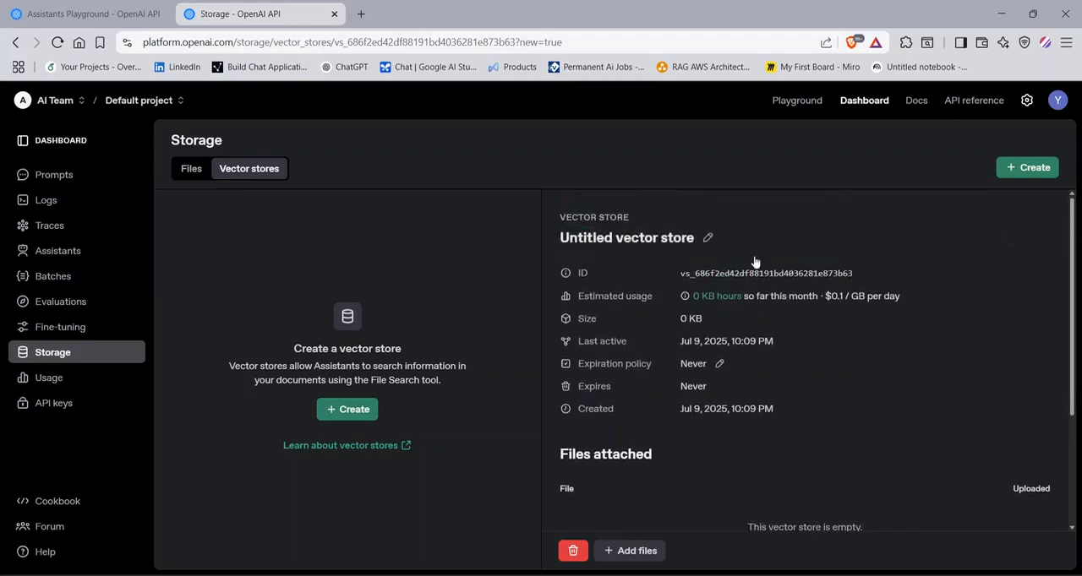
- Highlight the storage price in the untitled vector store's estimated usage, and delete that vector store
click(573, 551)
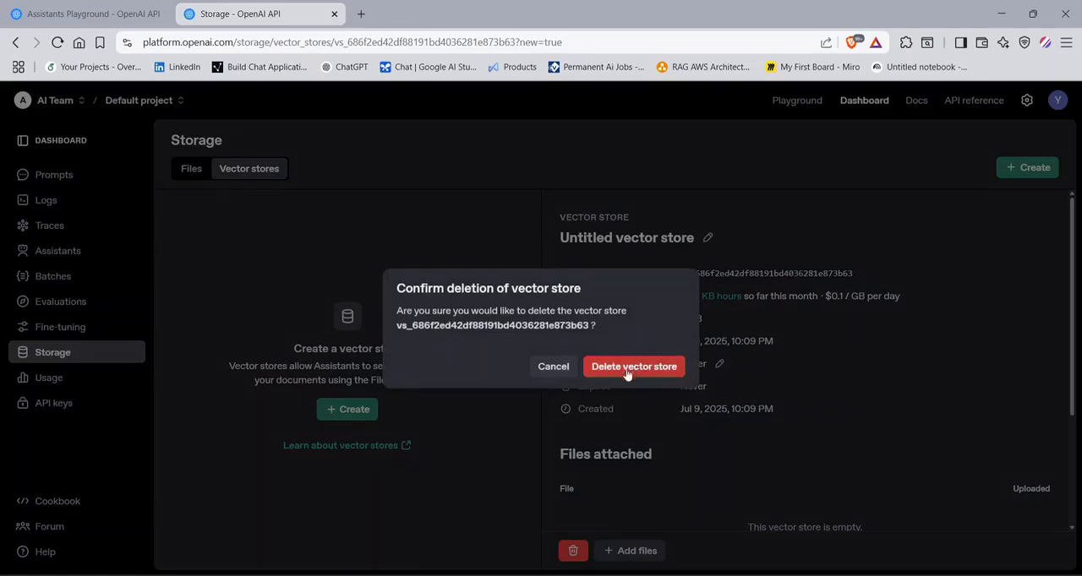
click(560, 367)
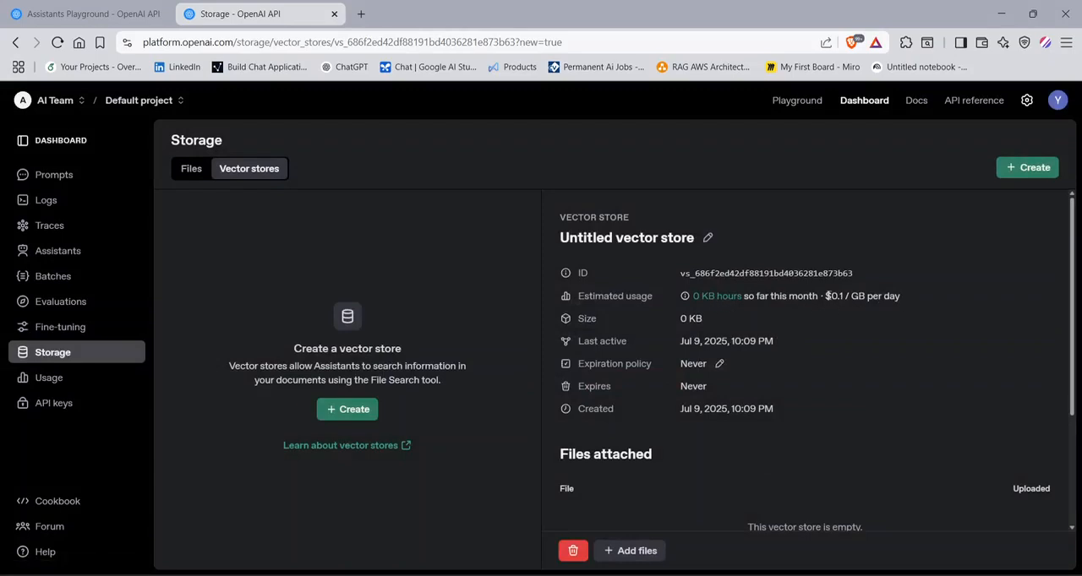
drag(823, 296, 902, 299)
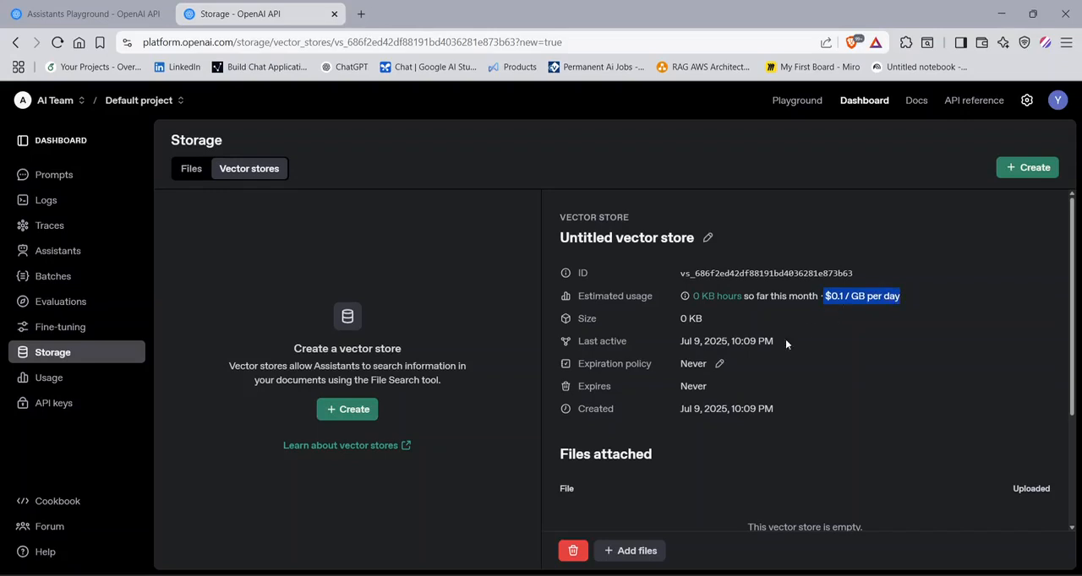
scroll(785, 341, down, 2)
click(575, 550)
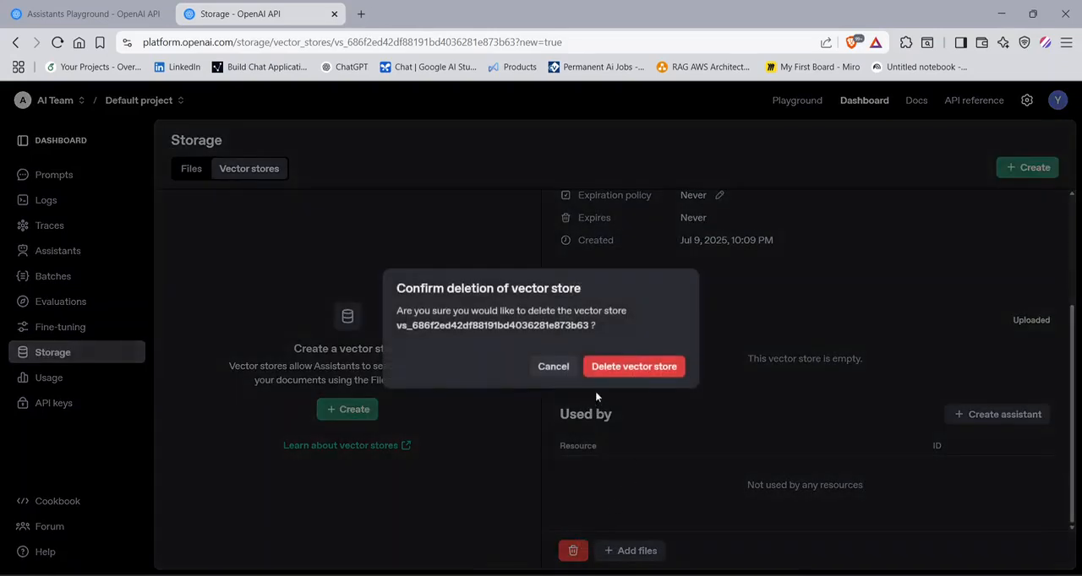
click(627, 369)
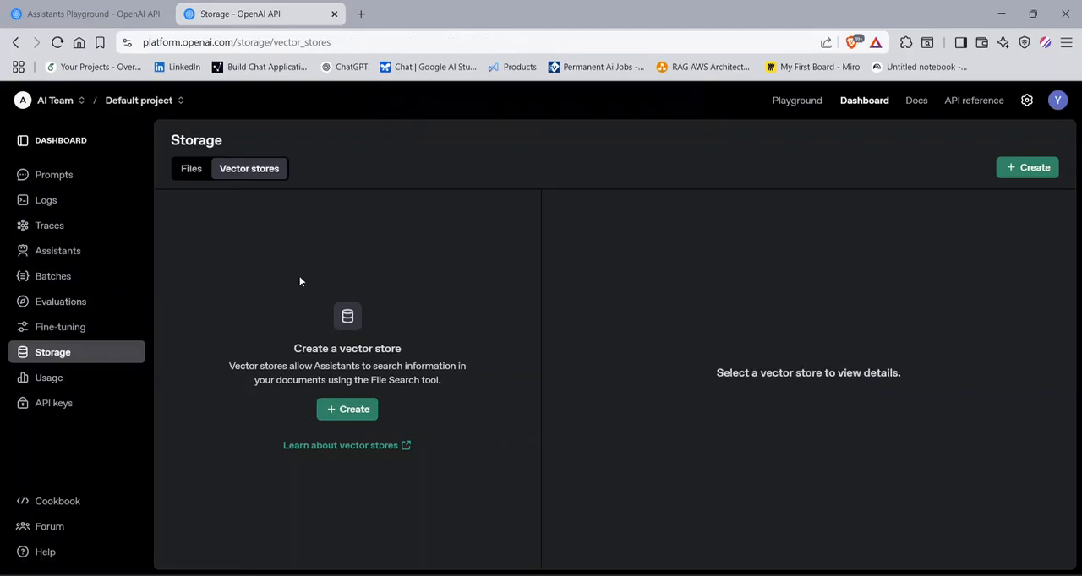
- Open the dashboard's Usage page for the default project
click(61, 383)
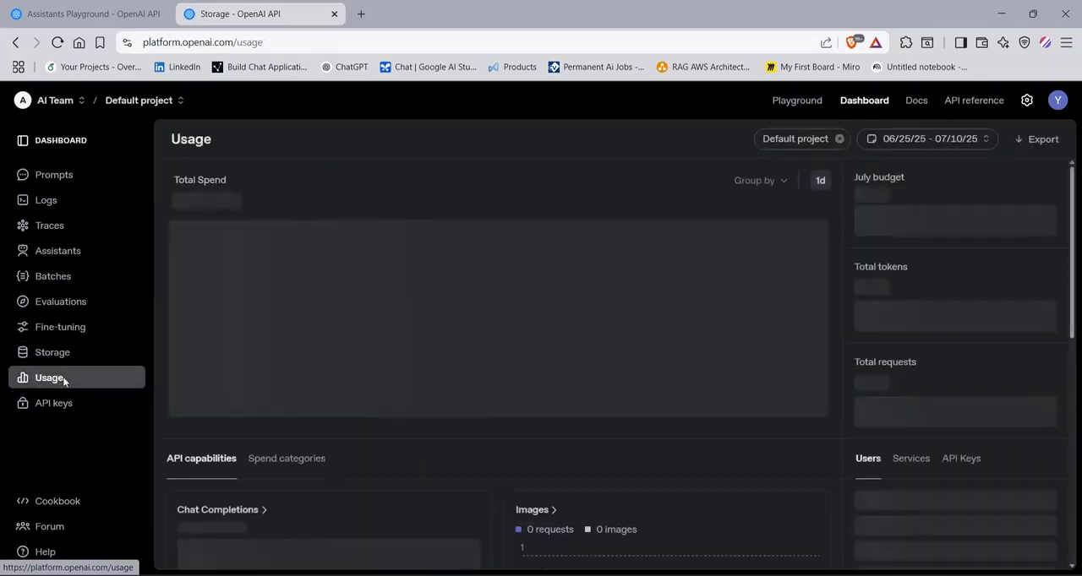
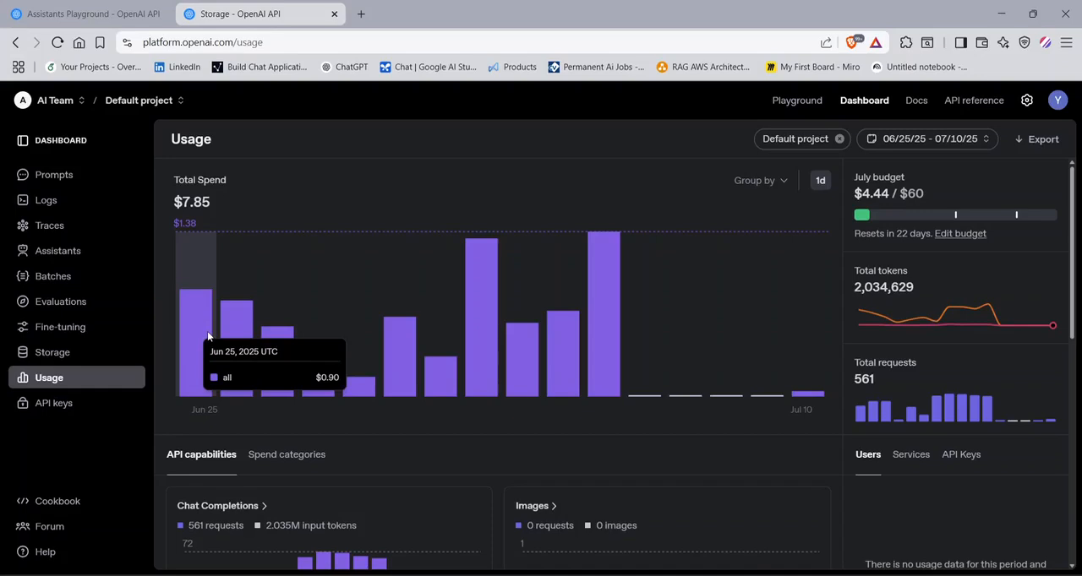
- Group the total spend chart by project and look at the project switcher without changing the project
click(759, 180)
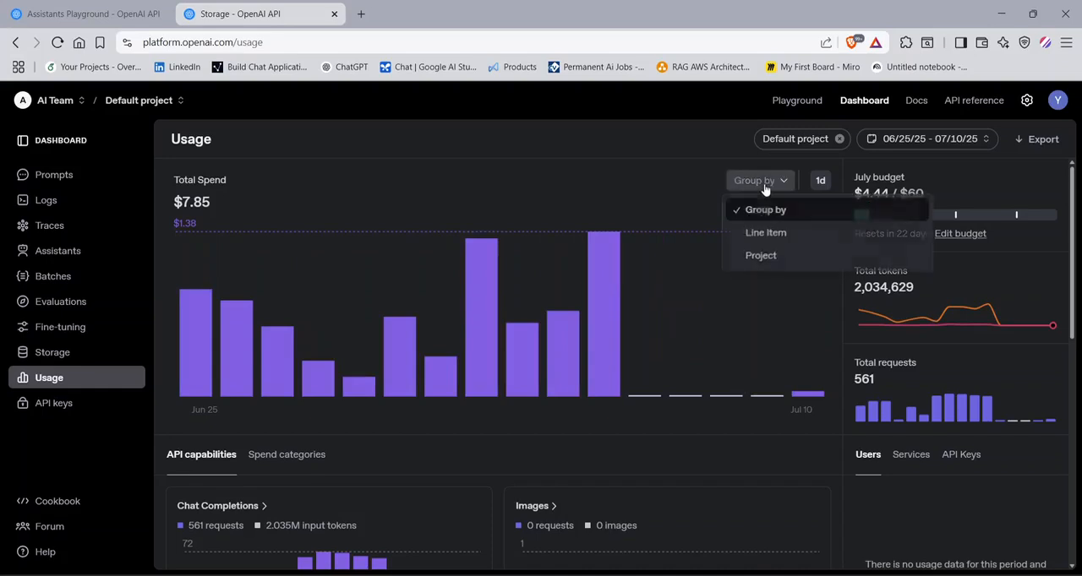
click(765, 259)
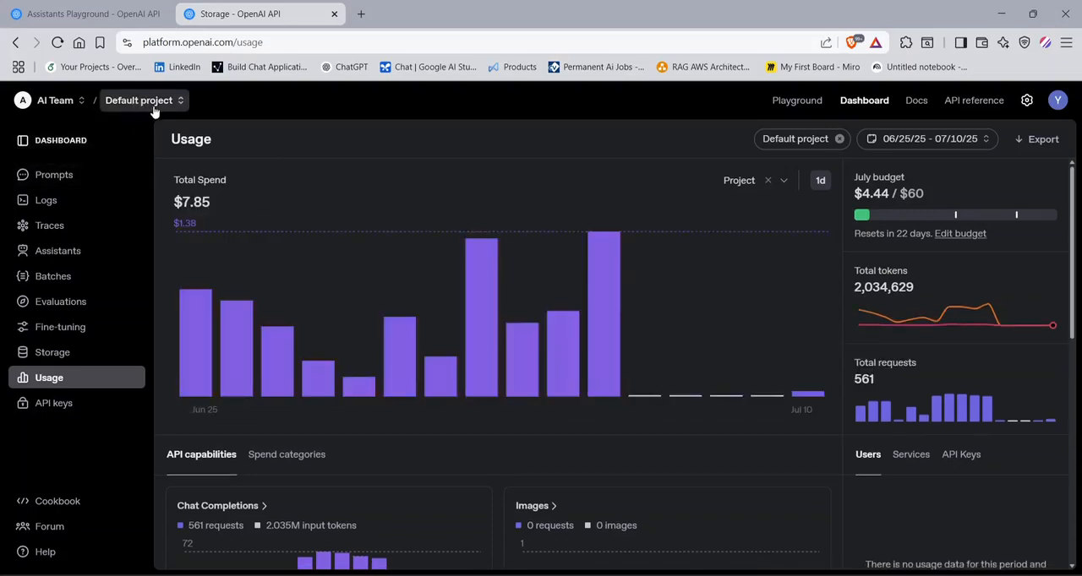
click(154, 103)
click(298, 105)
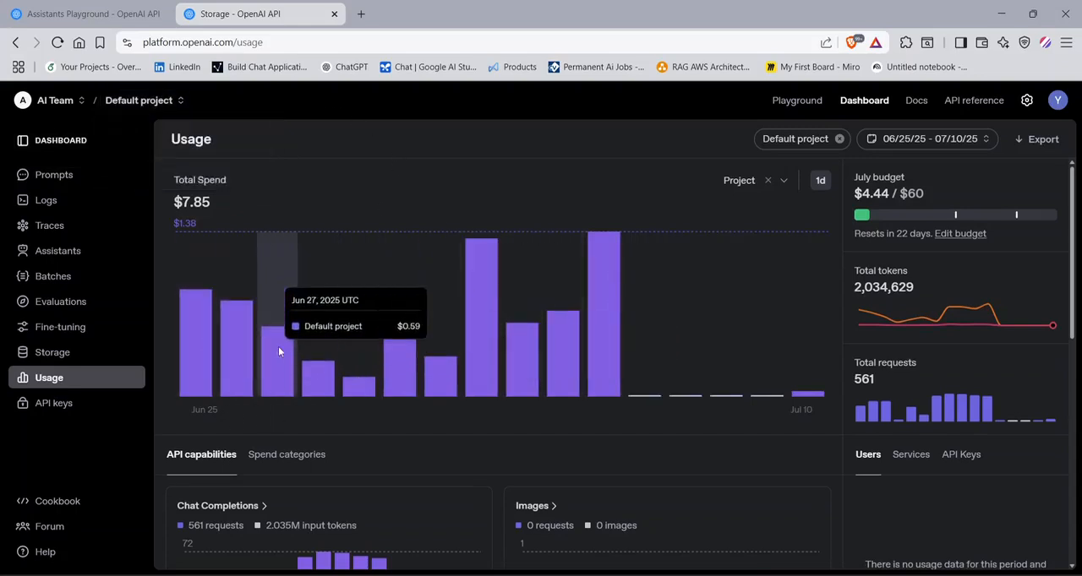
- Switch to the Cancer_RAG project, keep the grouping by project, and inspect the spend chart's July 10 bar
click(139, 100)
click(158, 176)
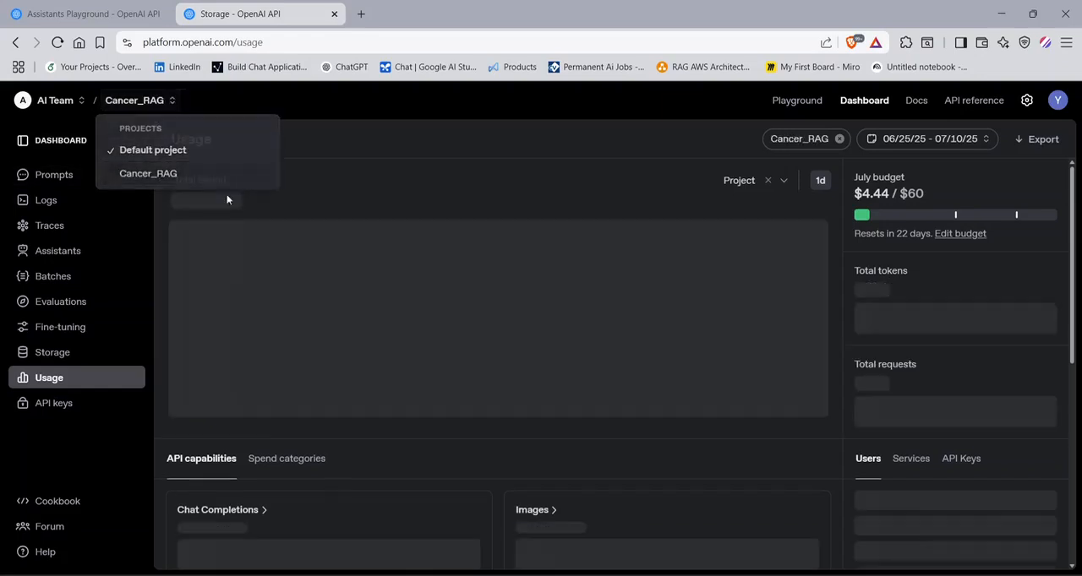
click(751, 181)
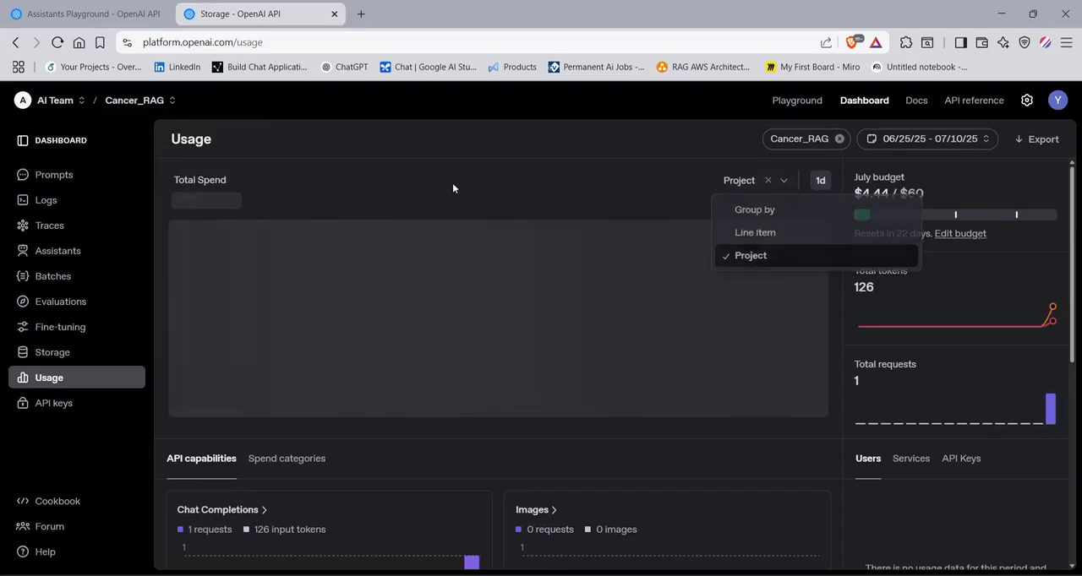
click(544, 285)
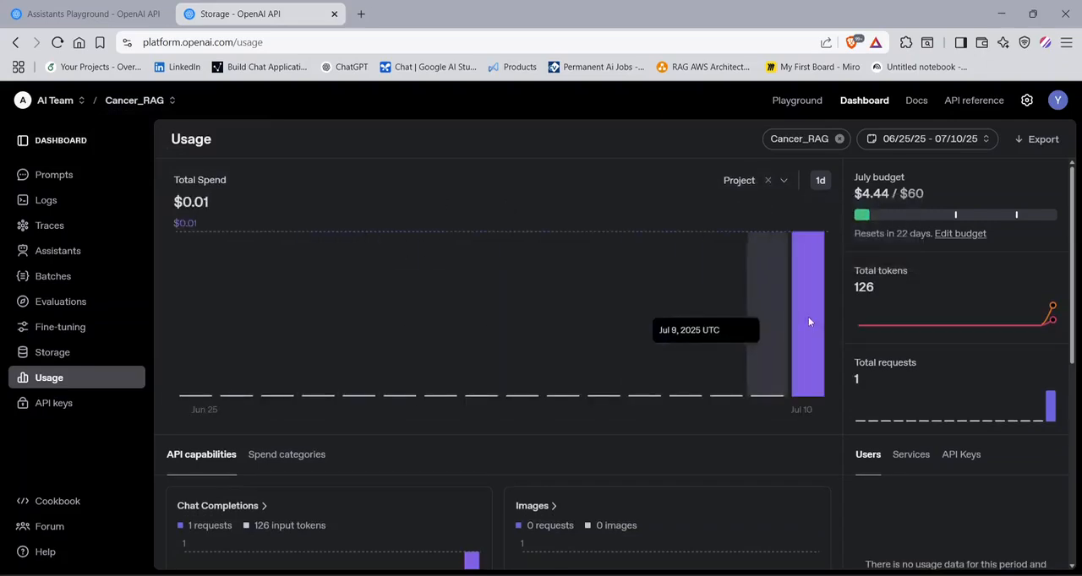
mouse_move(825, 317)
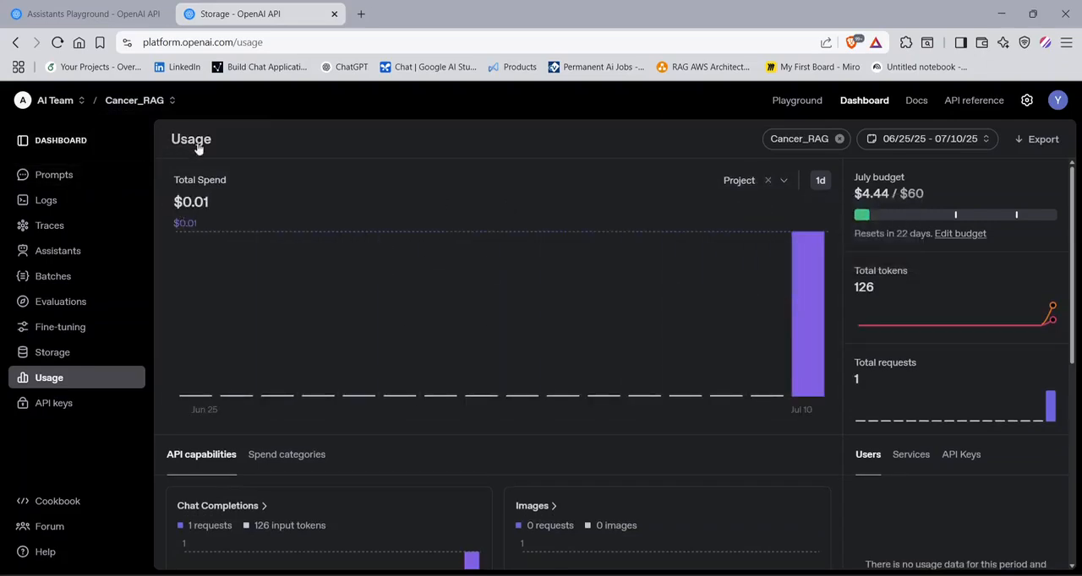
- Switch to the Personal organization and look through its project and organization lists, keeping the default project
click(65, 111)
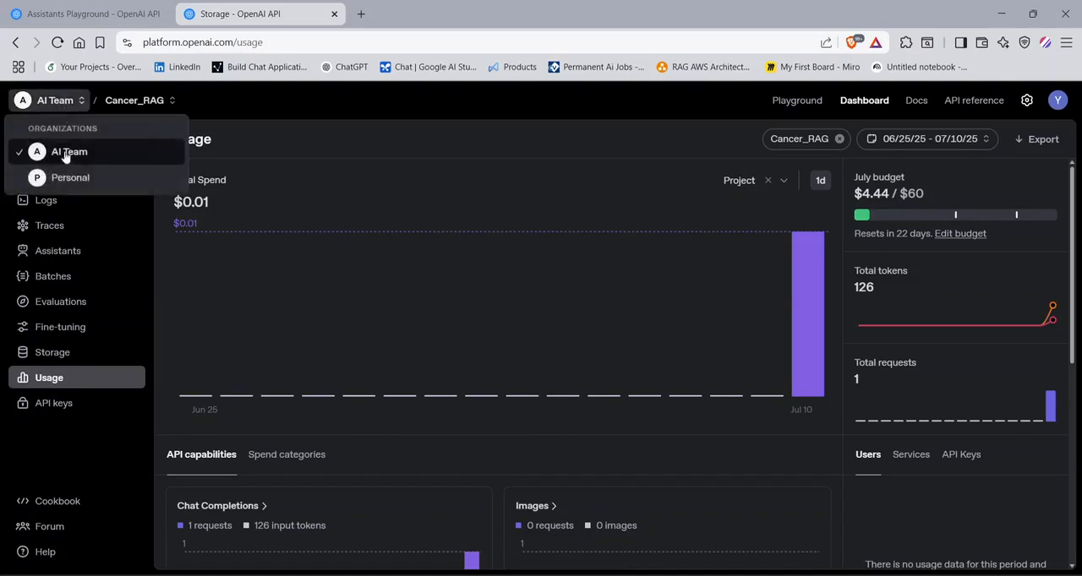
click(53, 178)
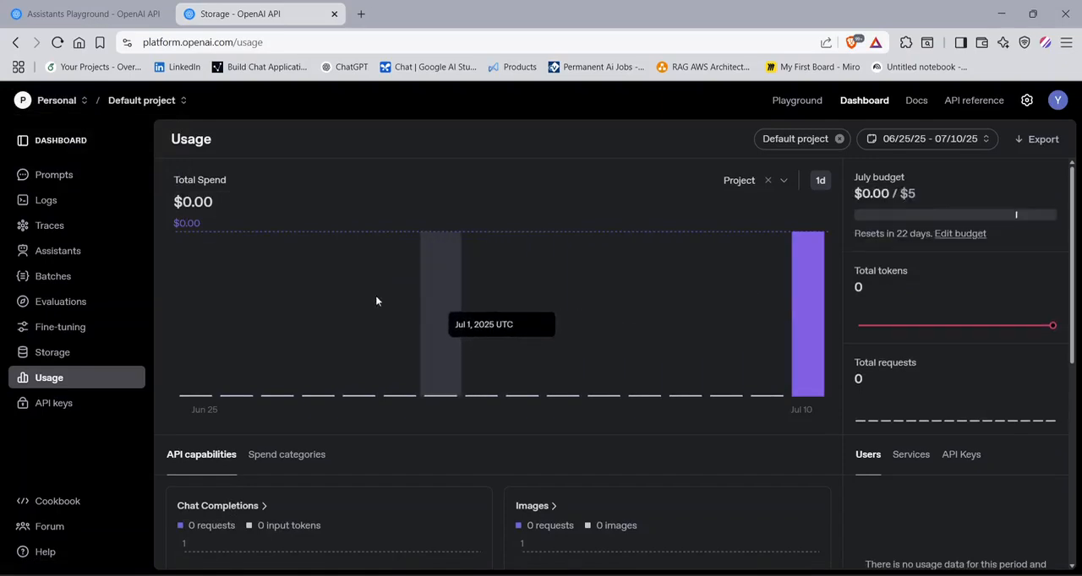
click(127, 101)
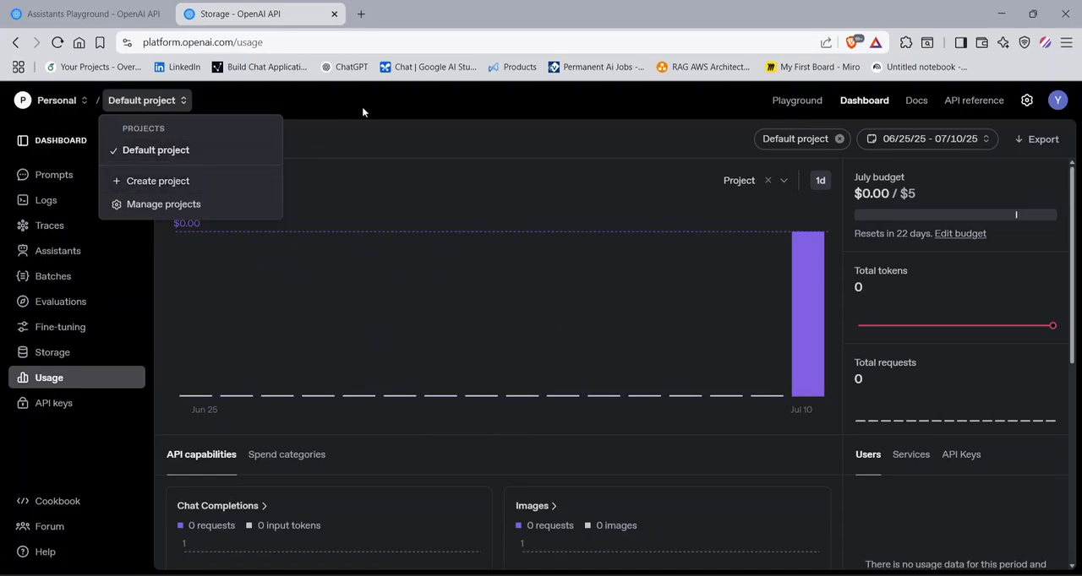
click(72, 101)
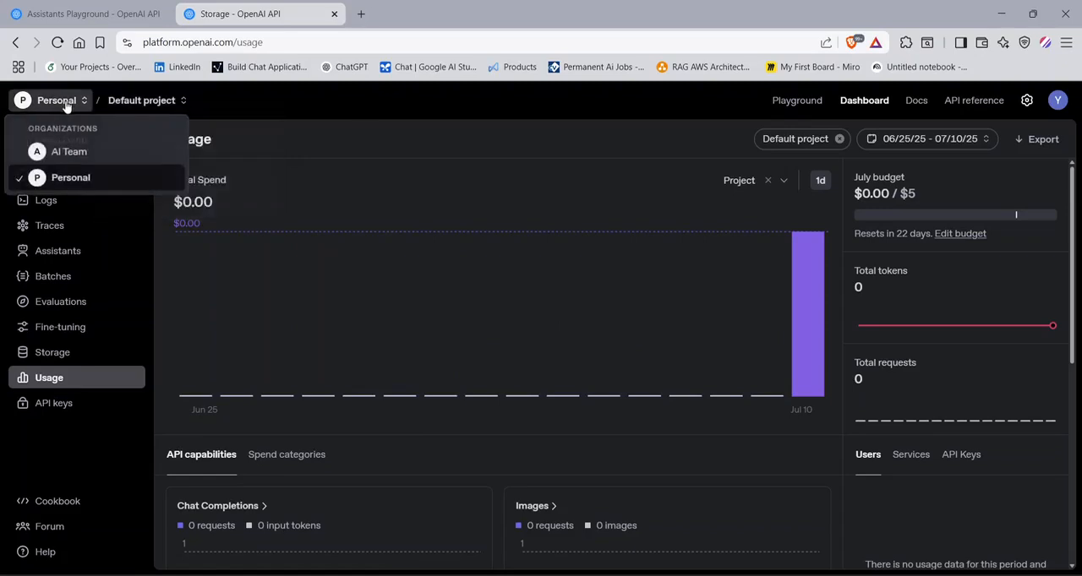
click(203, 102)
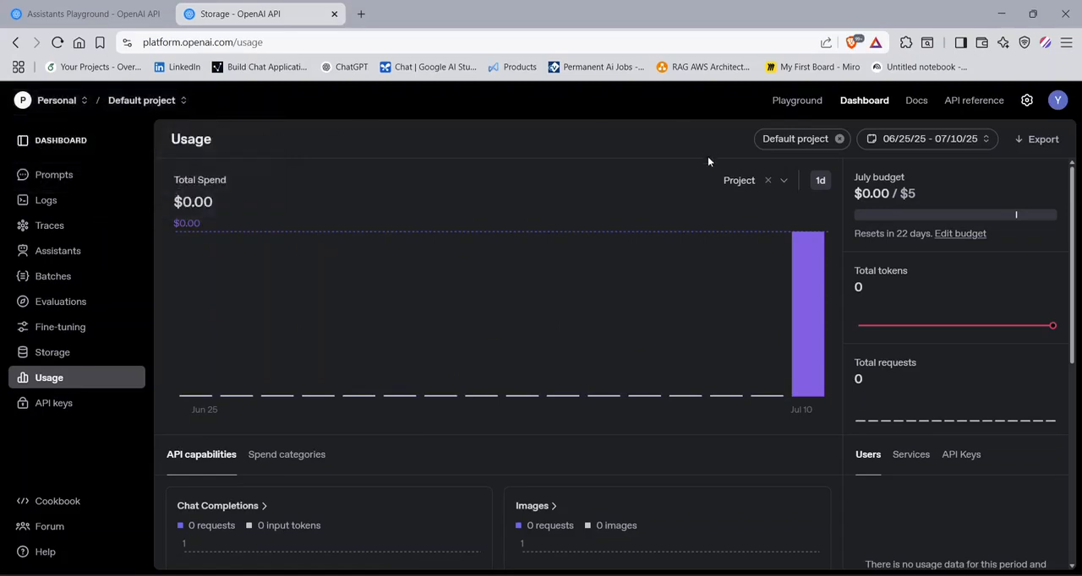
- Check the Personal organization's spend grouping options and daily chart, and highlight its total spend amount
click(727, 180)
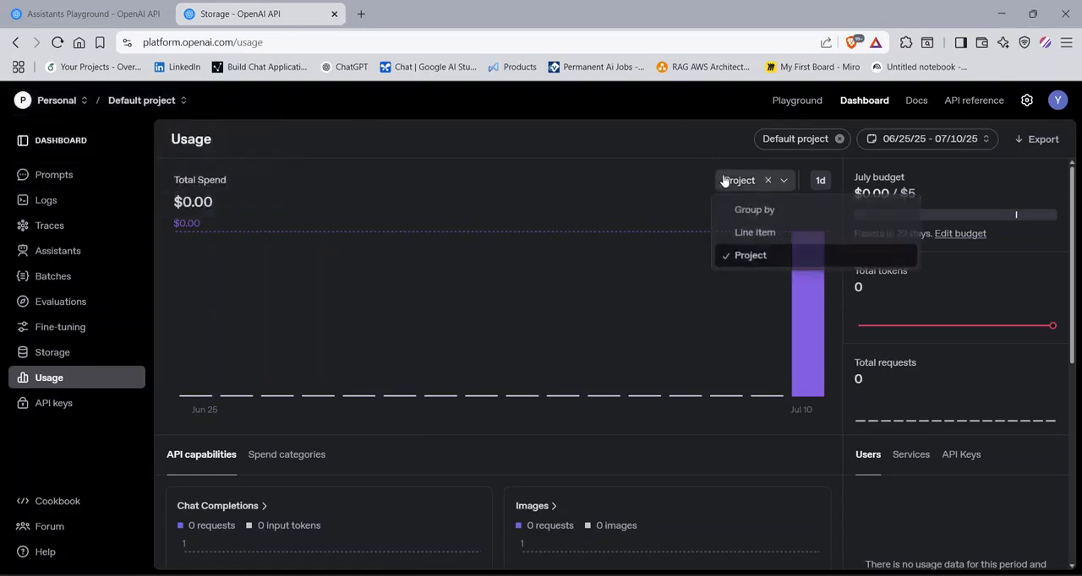
click(582, 161)
mouse_move(792, 337)
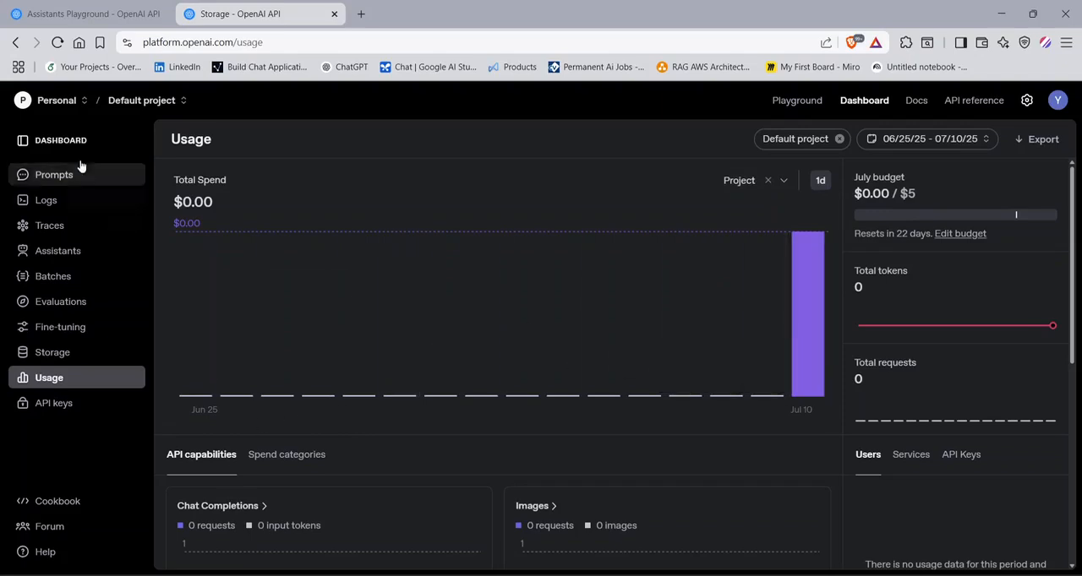
click(67, 100)
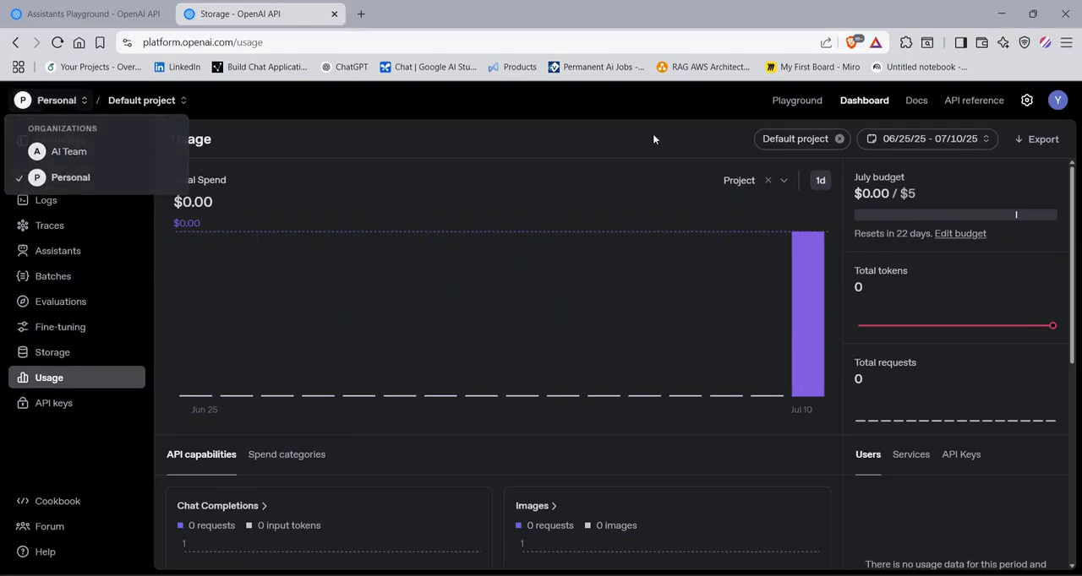
click(231, 204)
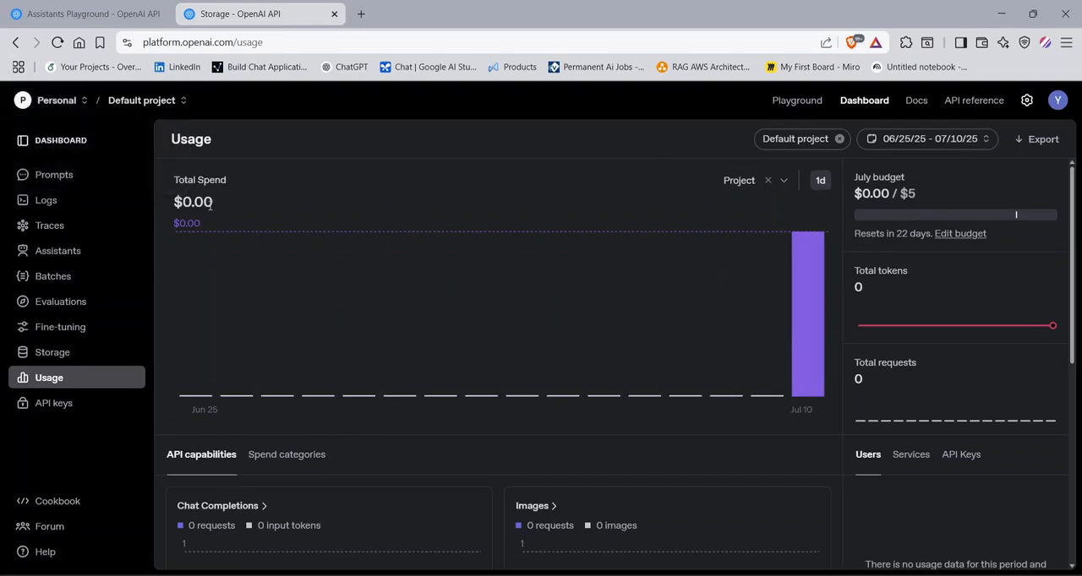
drag(212, 203, 182, 206)
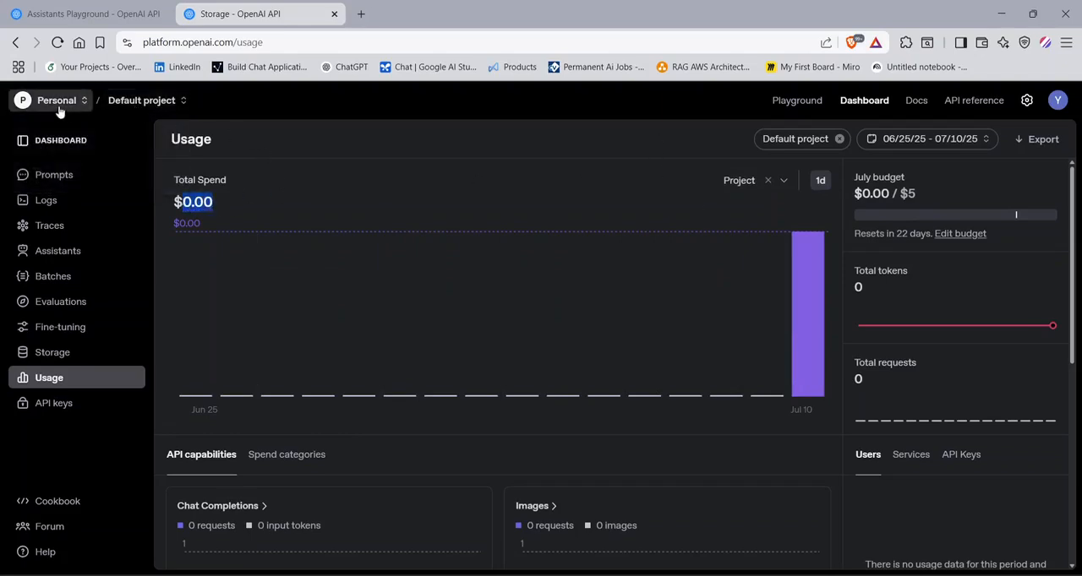
- Switch back to the AI Team organization and open its budget limits page in a new browser tab
click(29, 103)
click(58, 149)
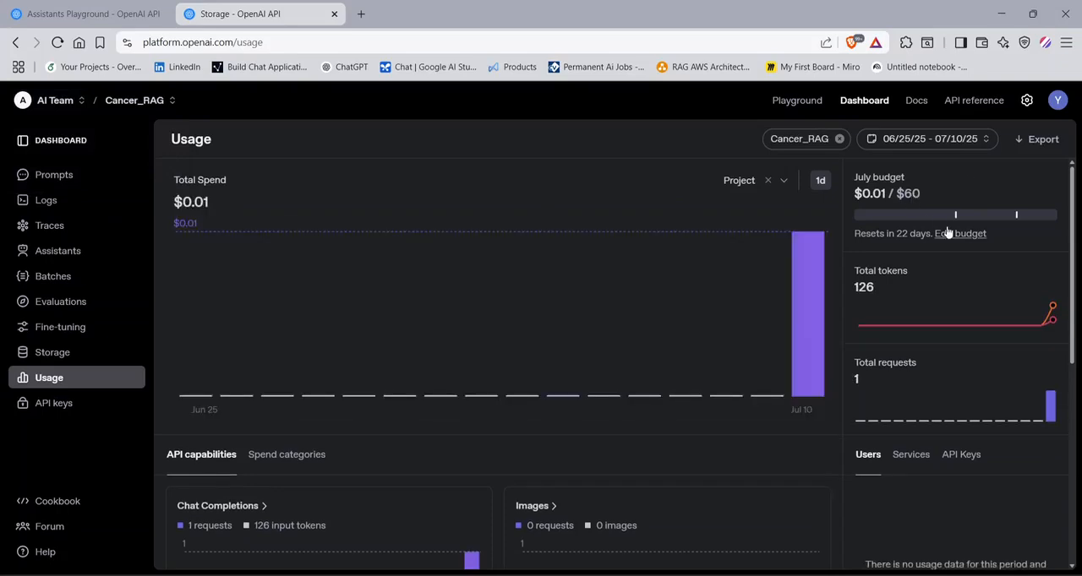
click(950, 234)
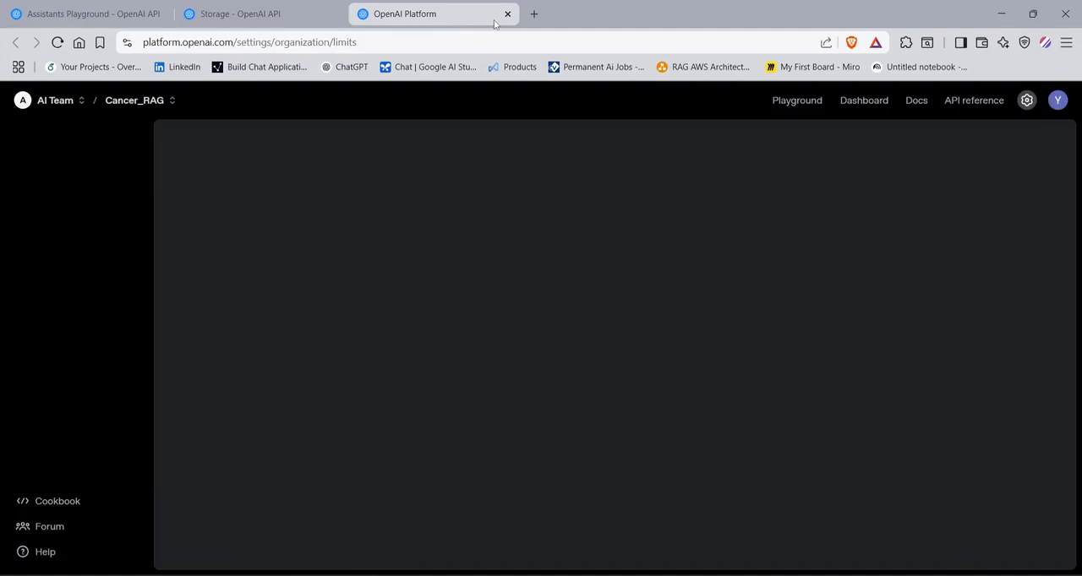
click(507, 13)
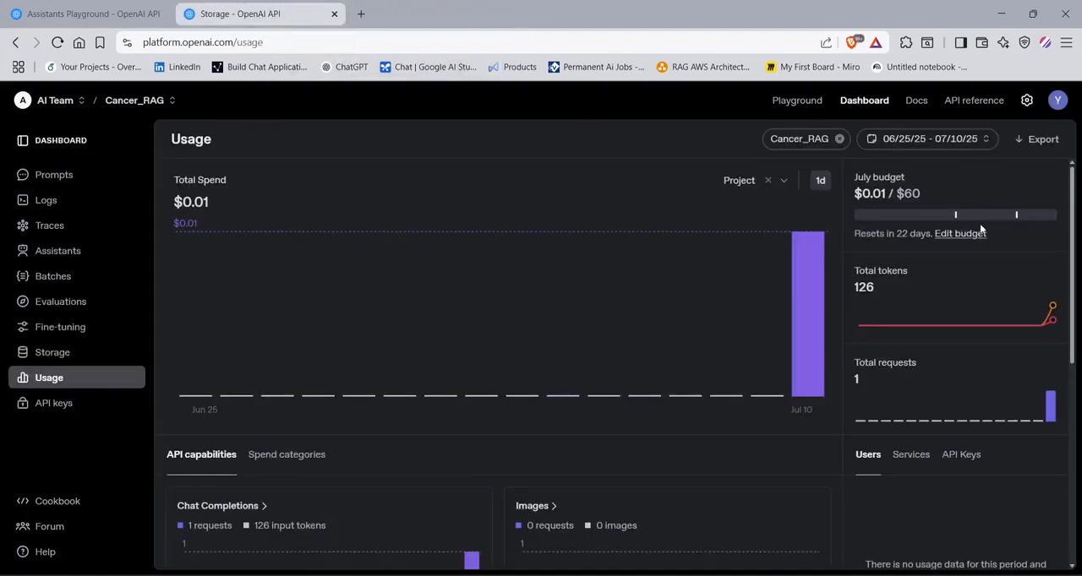
click(964, 234)
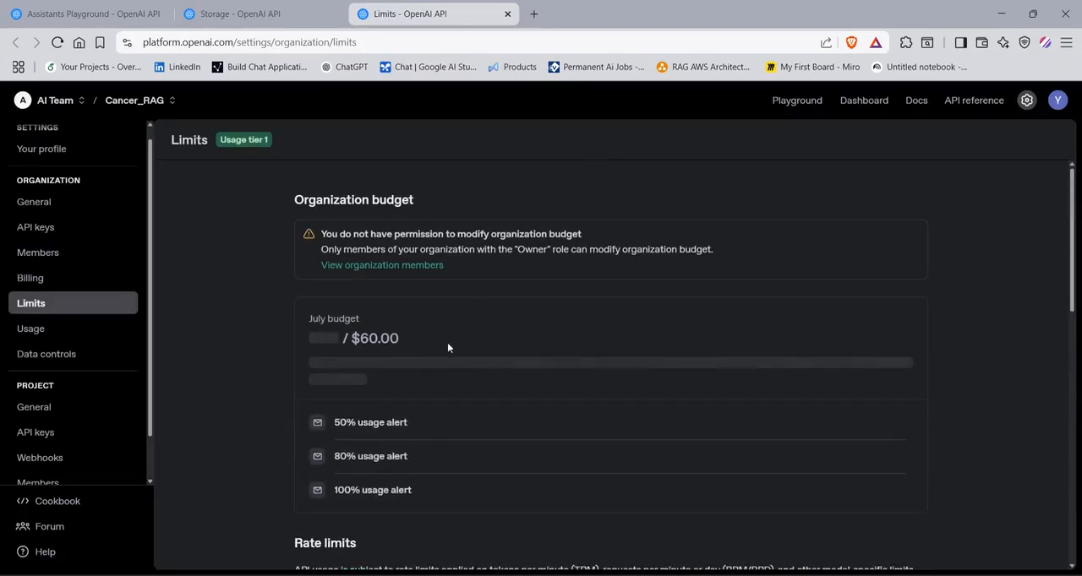
- Review the organization's July budget, its usage alerts and the start of the rate limits section
scroll(368, 336, down, 3)
scroll(292, 271, up, 3)
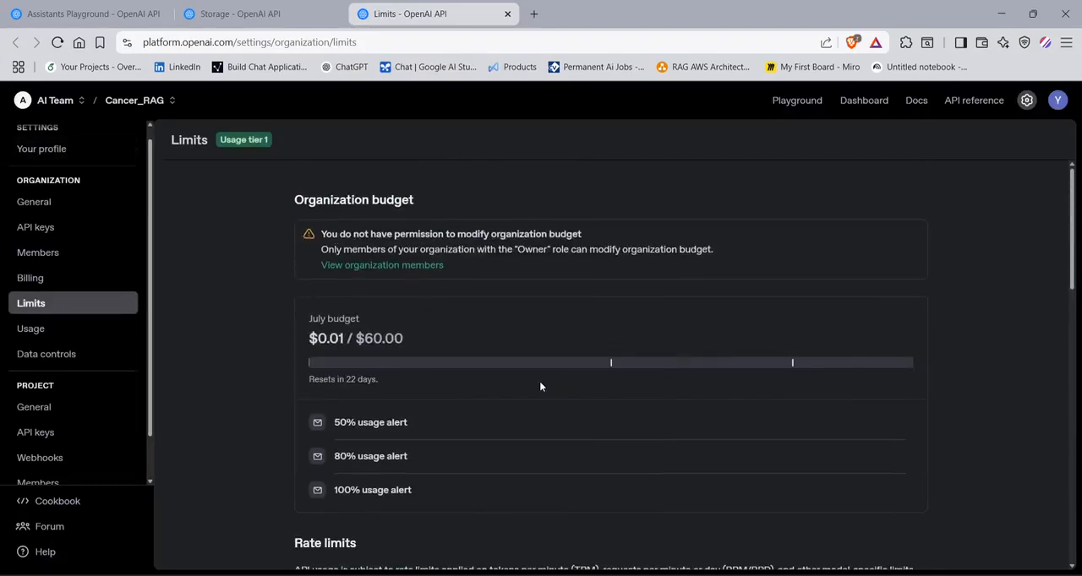
scroll(541, 386, down, 3)
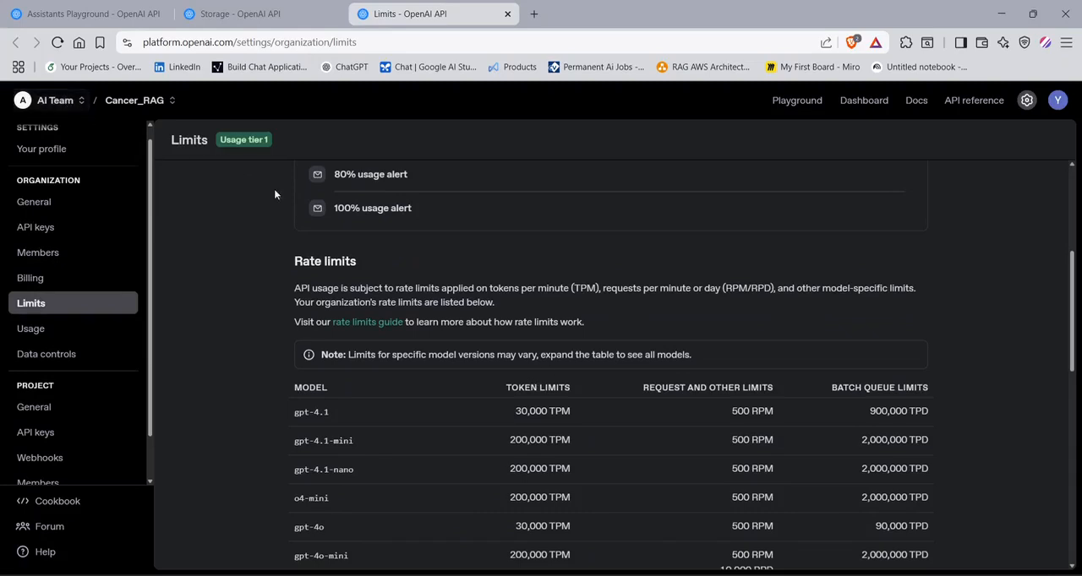
scroll(423, 270, up, 3)
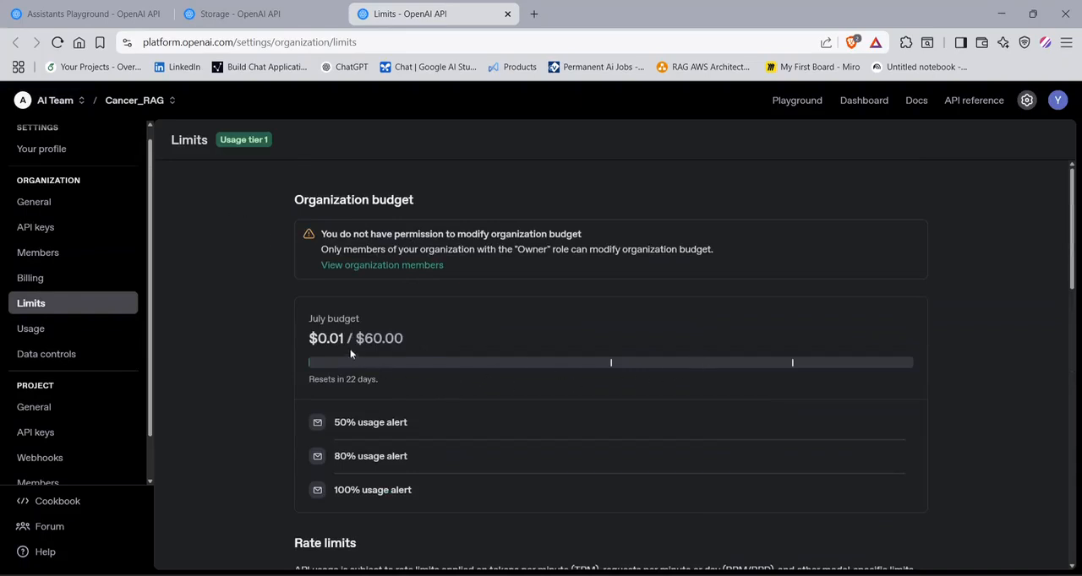
scroll(512, 355, down, 2)
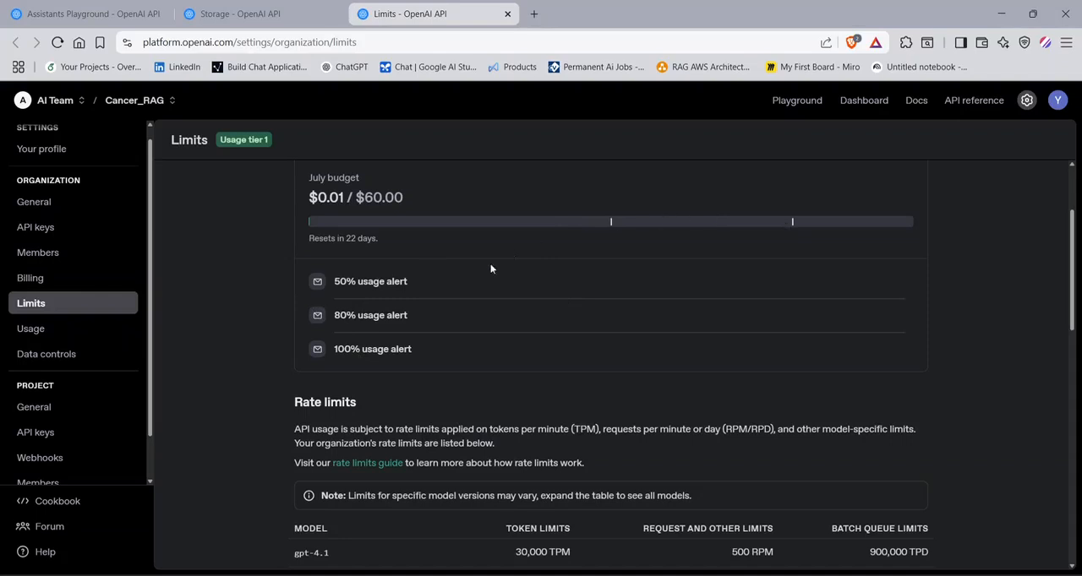
scroll(378, 371, up, 2)
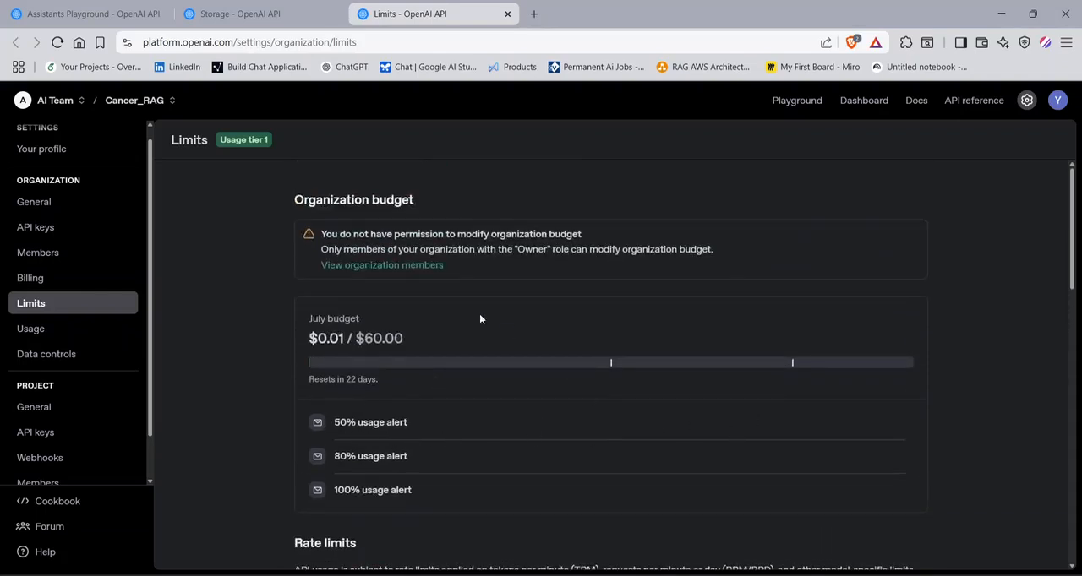
- Look through the model rate limits and highlight the maximum monthly usage allowed for the organization
scroll(440, 339, down, 2)
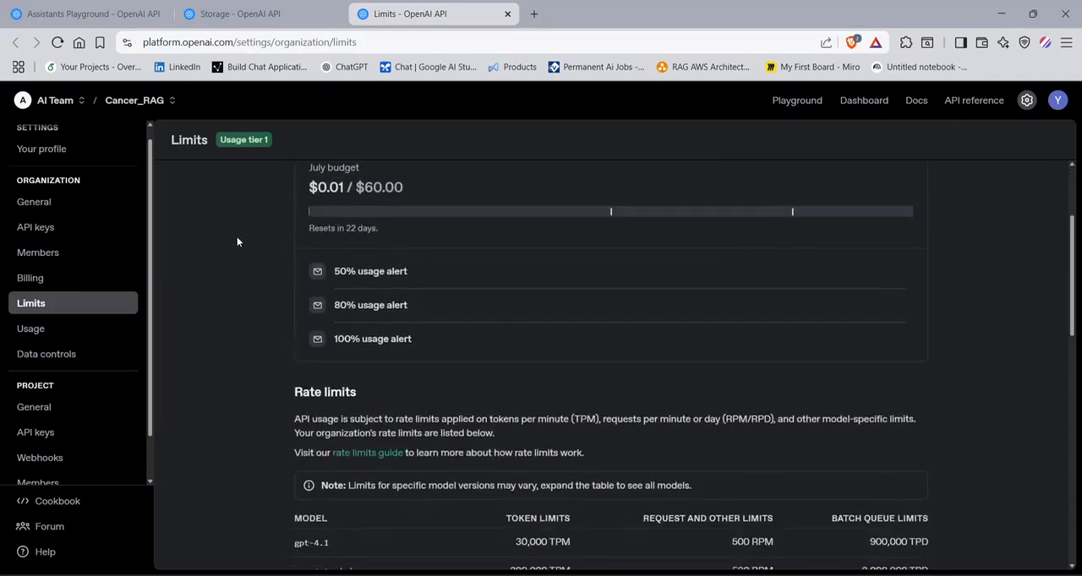
scroll(237, 243, down, 2)
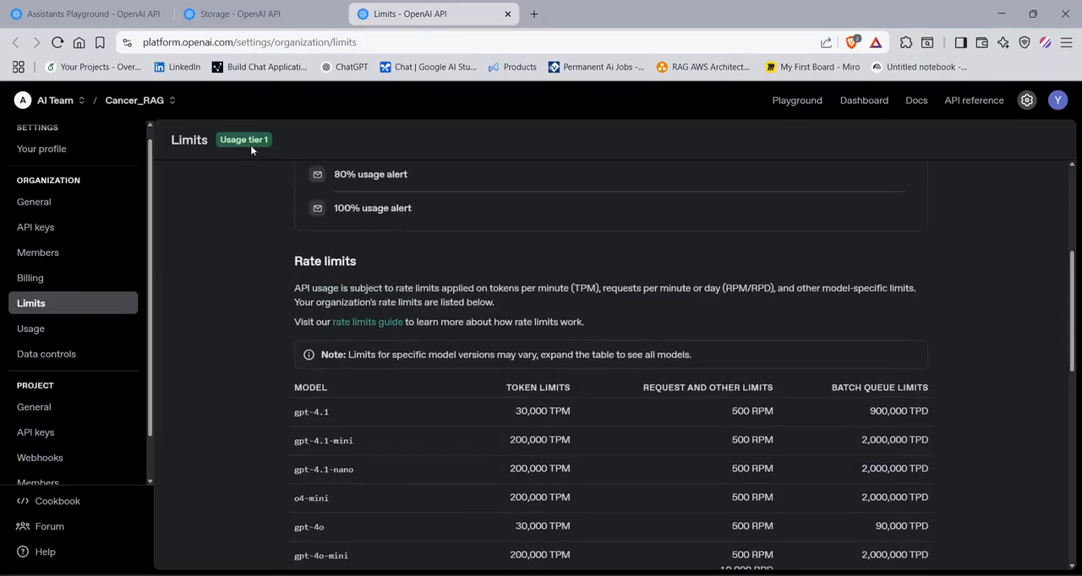
scroll(380, 324, down, 5)
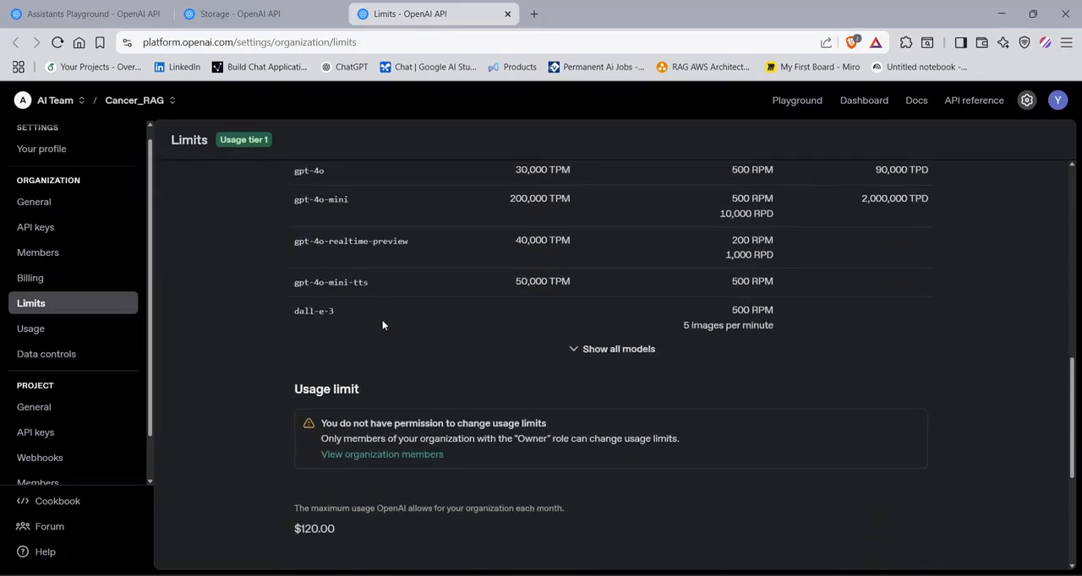
scroll(382, 326, down, 3)
drag(339, 322, 297, 324)
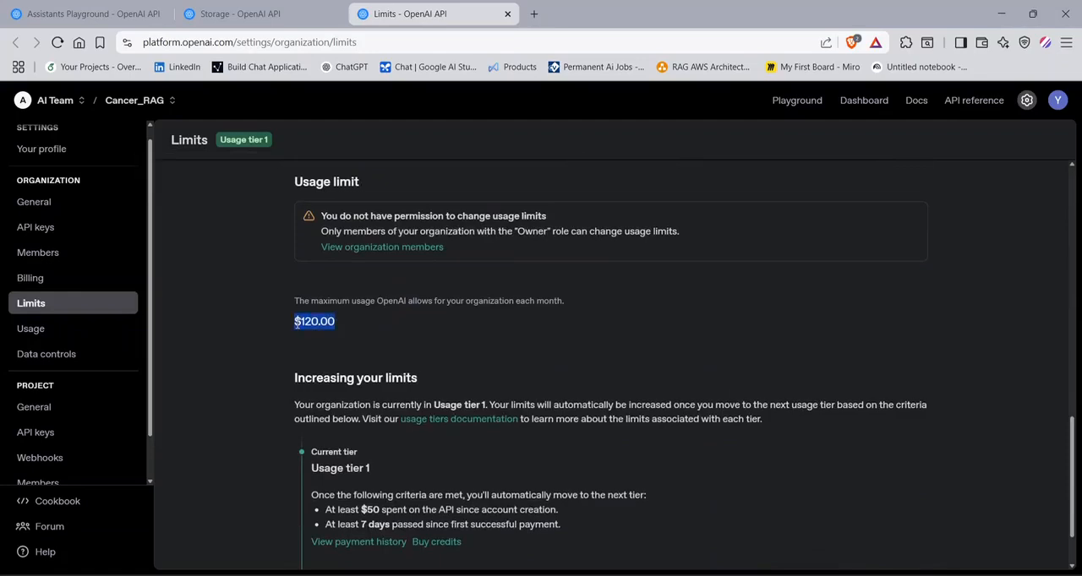
click(377, 347)
- Examine the criteria for moving from usage tier 1 to tier 2, and return to the model rate limits table
scroll(233, 234, up, 3)
scroll(256, 186, down, 3)
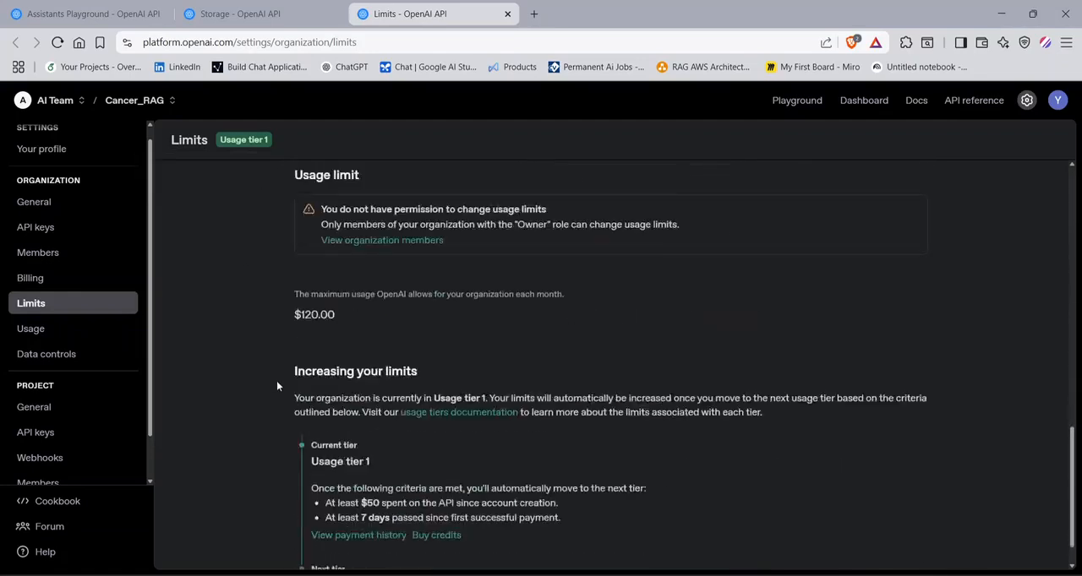
scroll(276, 380, down, 1)
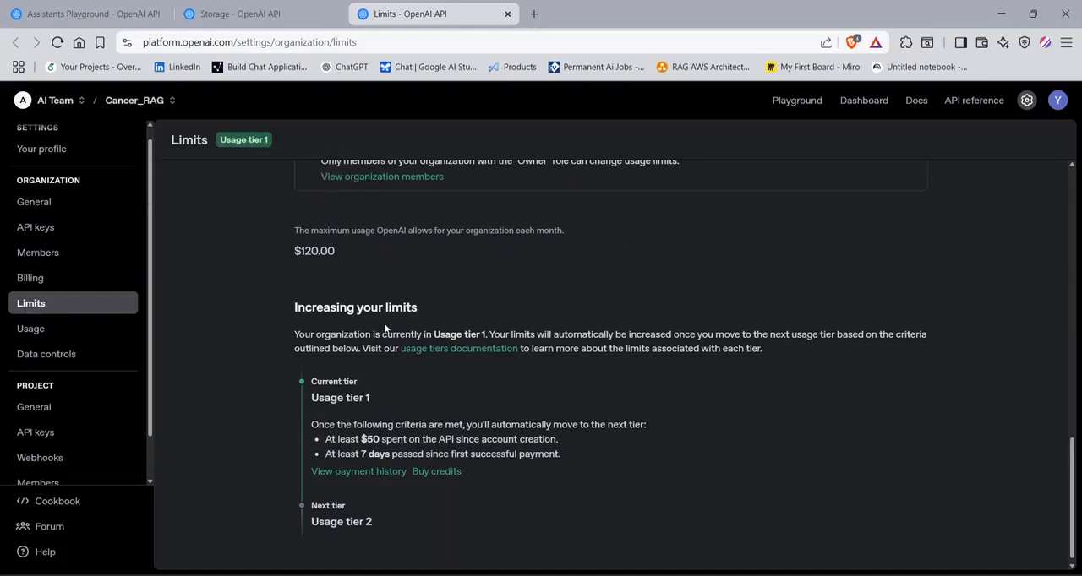
scroll(427, 364, down, 1)
scroll(781, 420, up, 3)
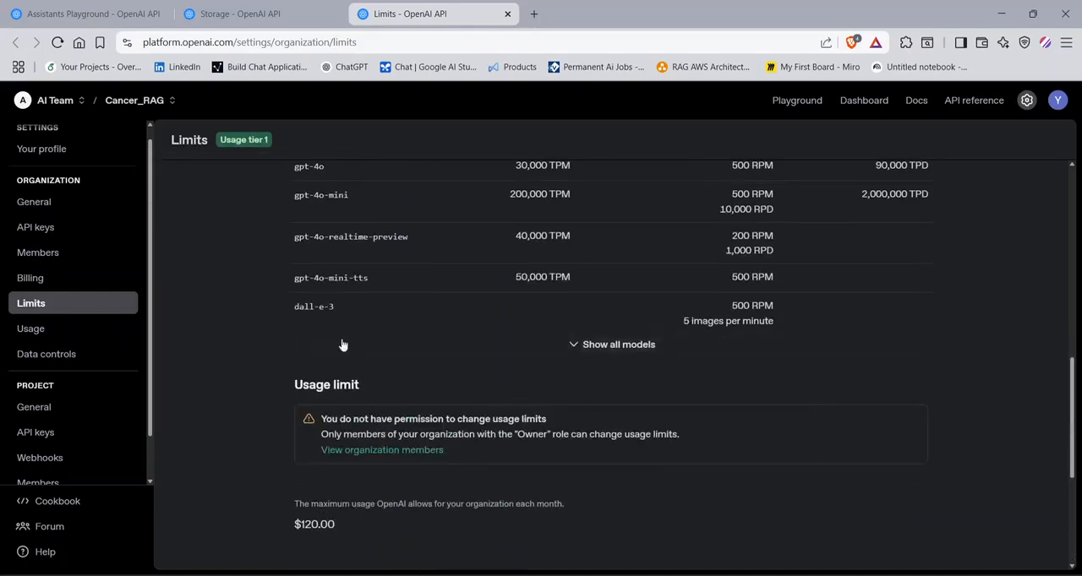
scroll(206, 227, up, 6)
scroll(295, 220, up, 1)
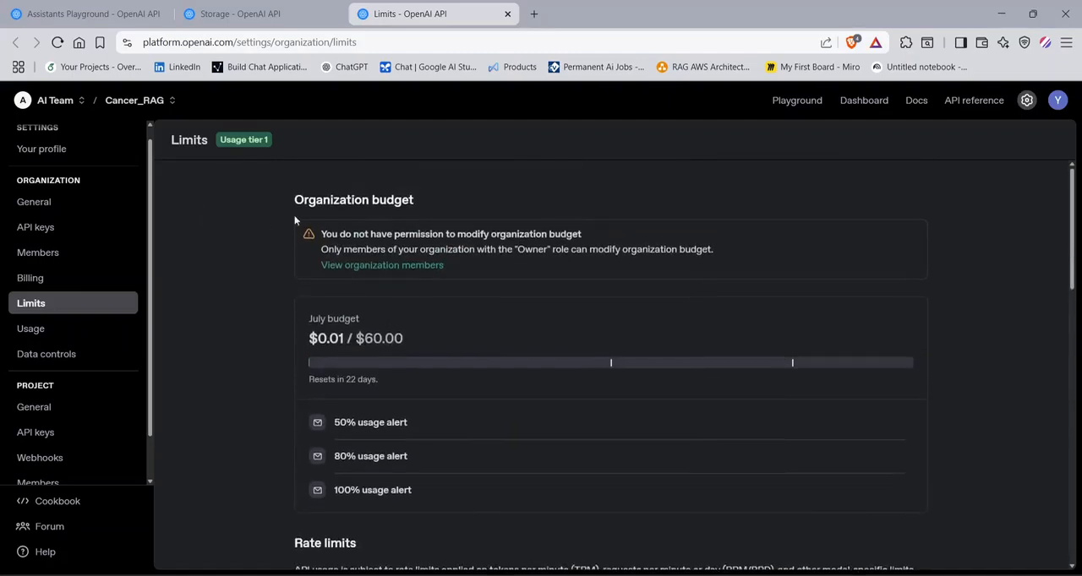
scroll(275, 318, down, 4)
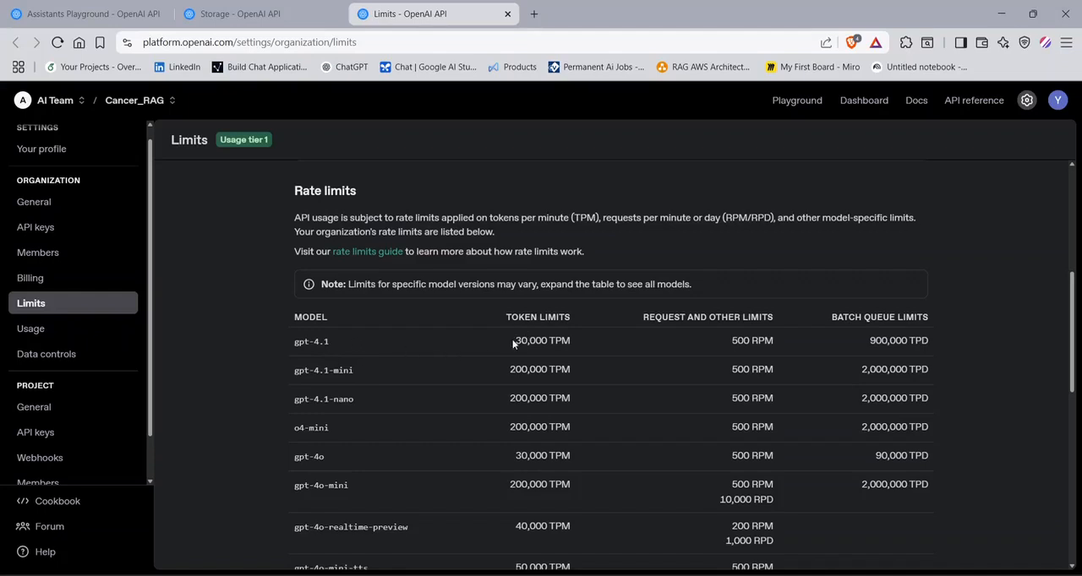
- Examine the token, request and batch queue limits of the gpt-4.1 models, highlighting the values in the rate limits table
drag(514, 342, 570, 340)
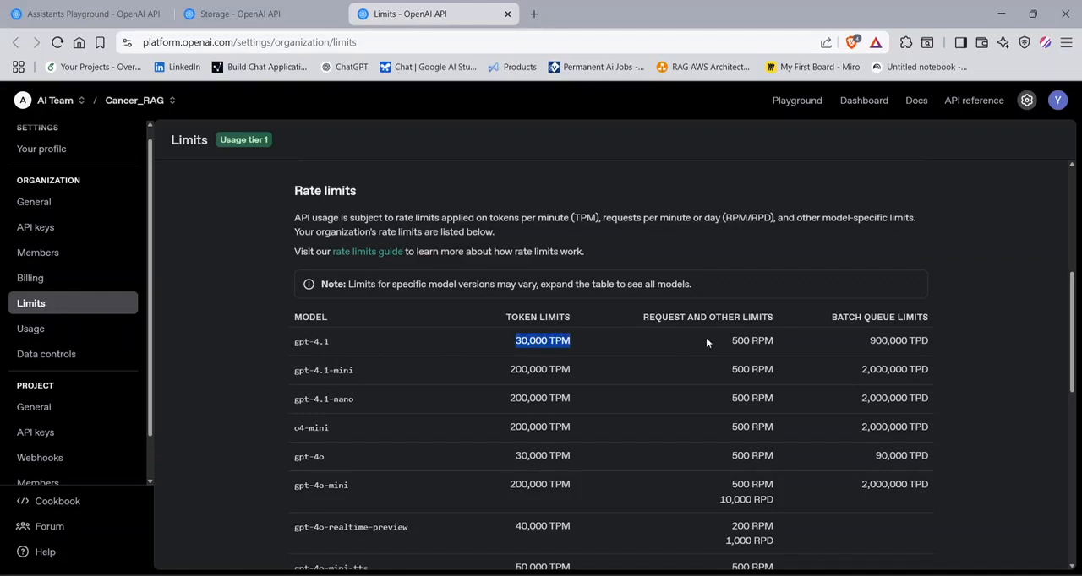
drag(732, 341, 751, 341)
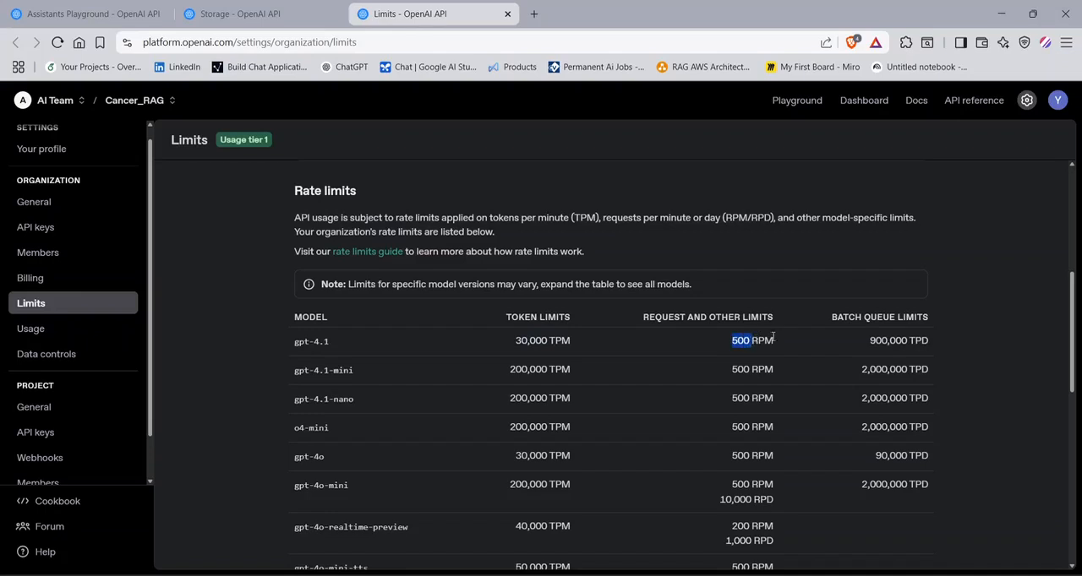
drag(837, 318, 918, 317)
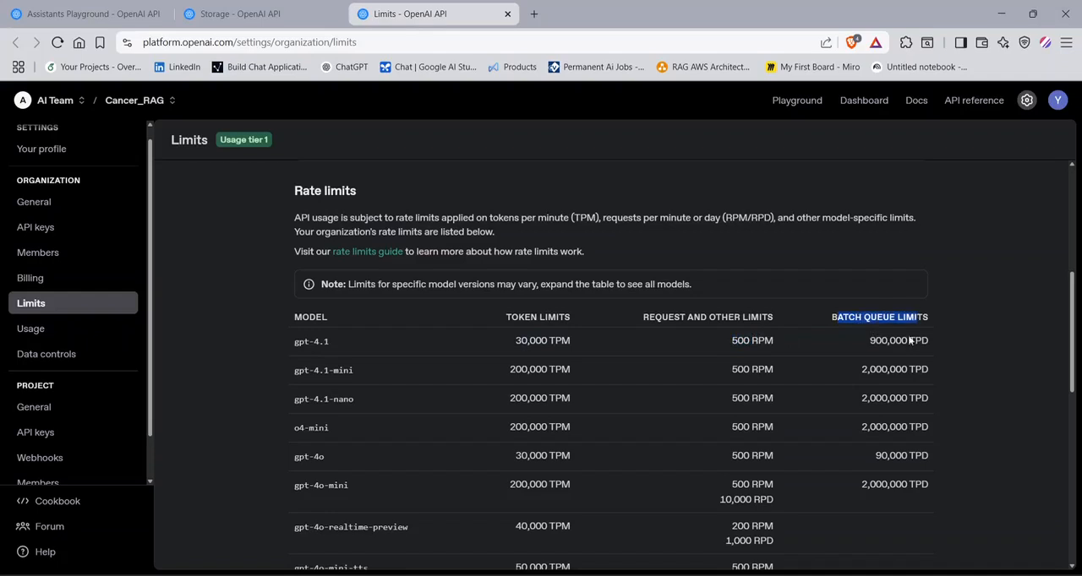
click(909, 342)
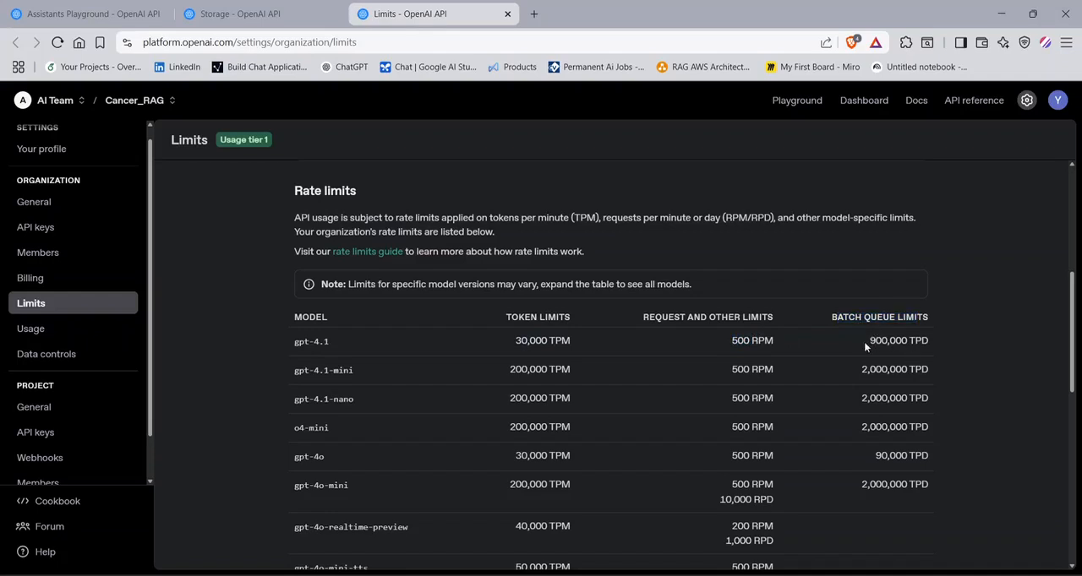
drag(865, 341, 935, 332)
click(925, 341)
click(293, 370)
drag(291, 370, 723, 350)
click(737, 370)
- Review the remaining model rate limits, the monthly usage limit, the tier upgrade criteria and the organization budget section
scroll(668, 410, down, 3)
scroll(633, 423, up, 3)
scroll(578, 429, down, 3)
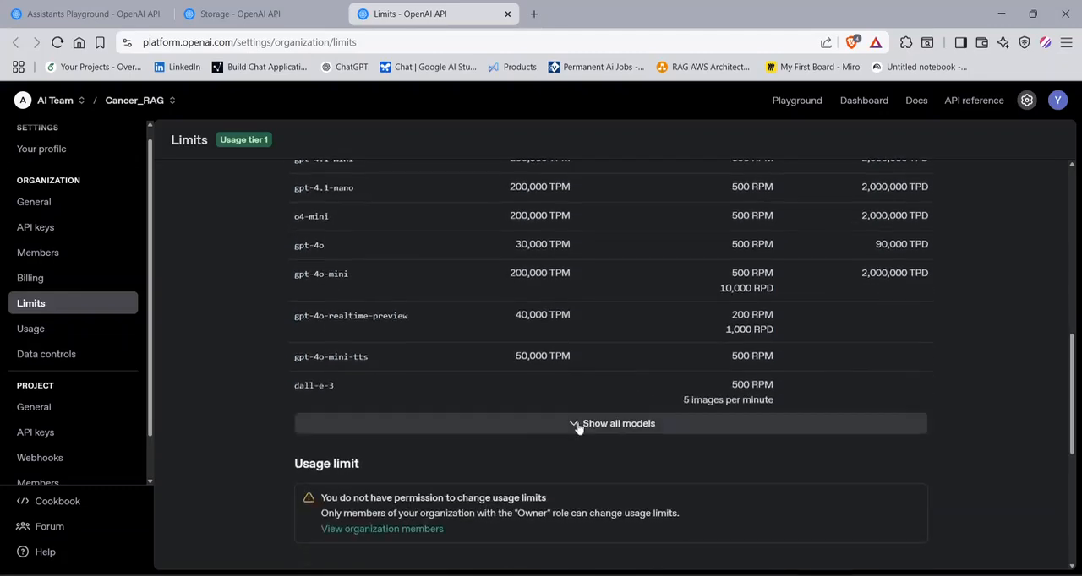
scroll(465, 404, down, 2)
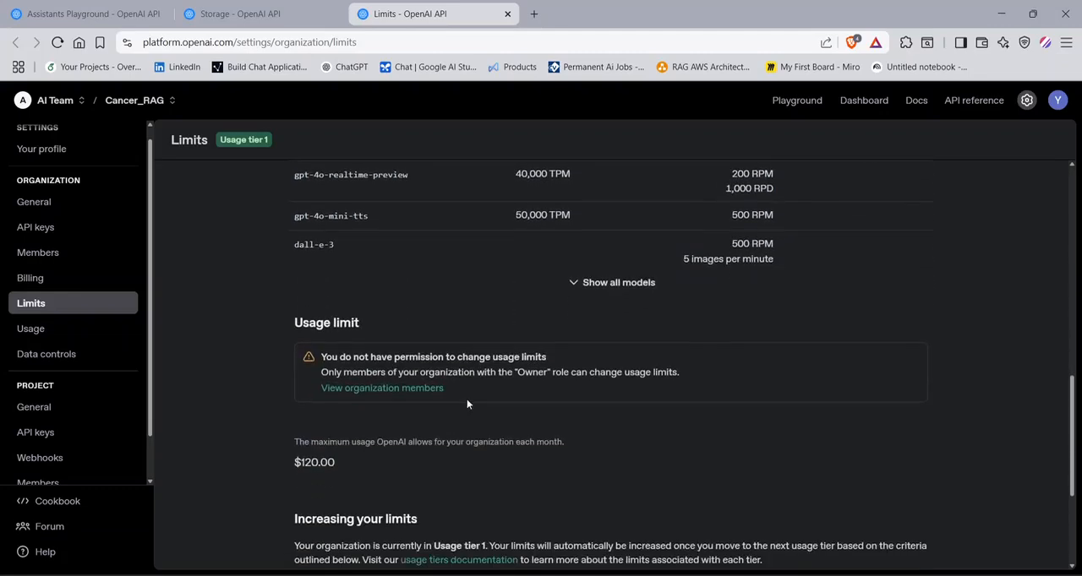
scroll(295, 249, down, 1)
scroll(289, 234, up, 4)
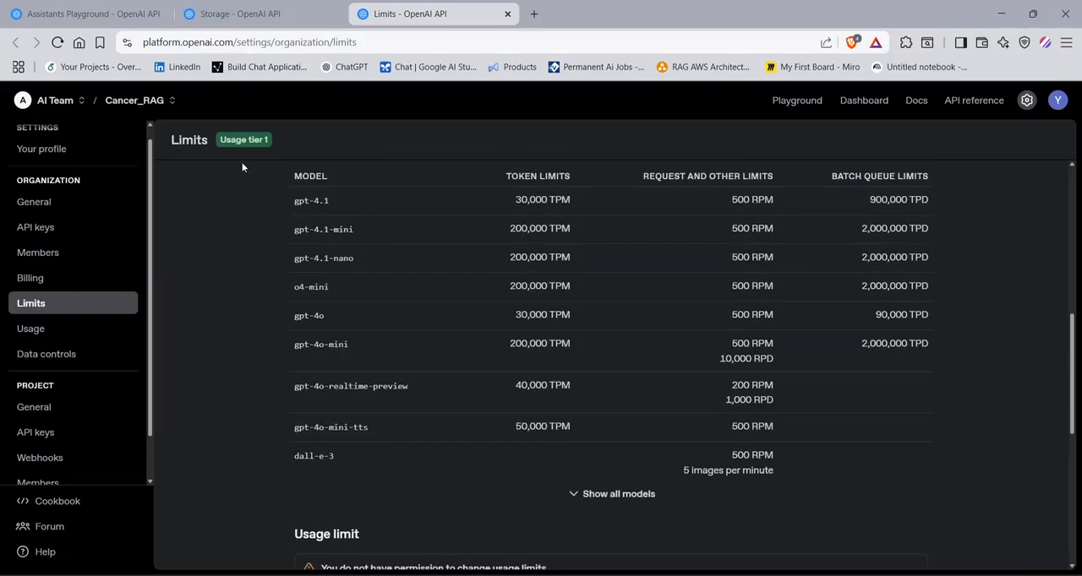
scroll(697, 302, up, 2)
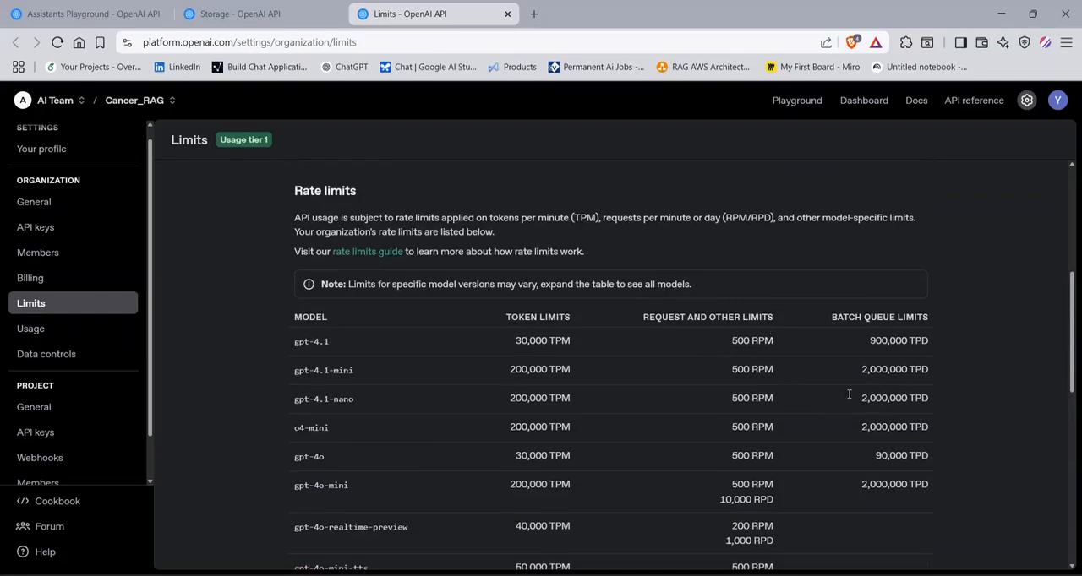
scroll(727, 422, down, 8)
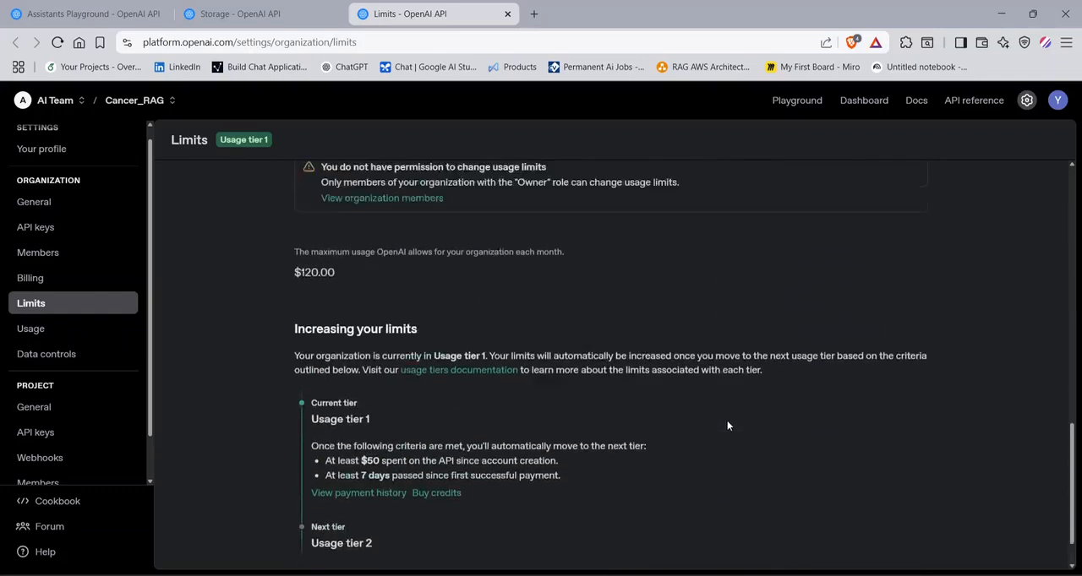
scroll(726, 425, up, 15)
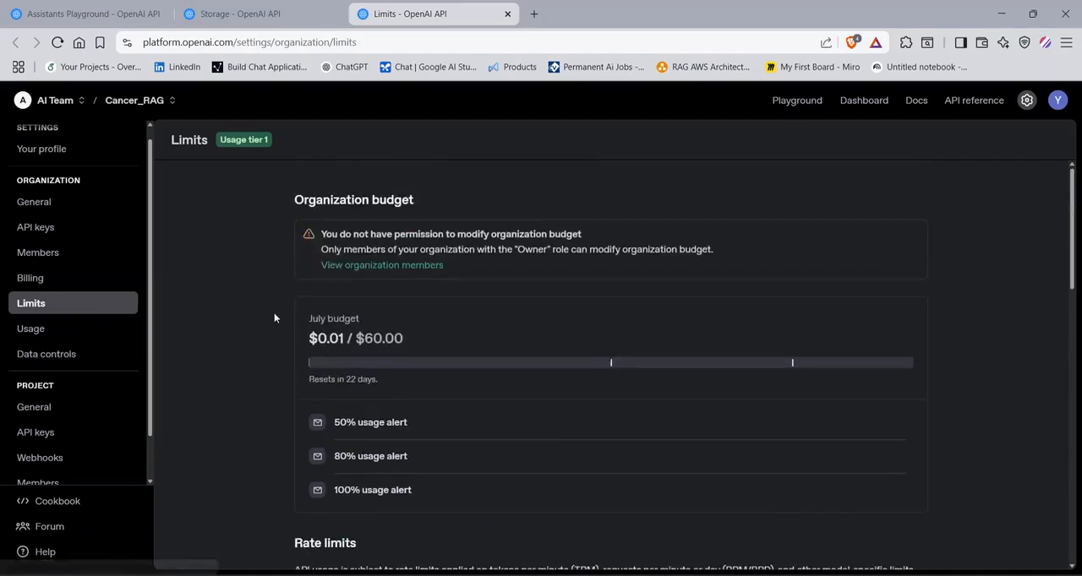
- Close the Limits browser tab, glance at the Assistants Playground tab and return to the Dashboard's Usage page
click(507, 14)
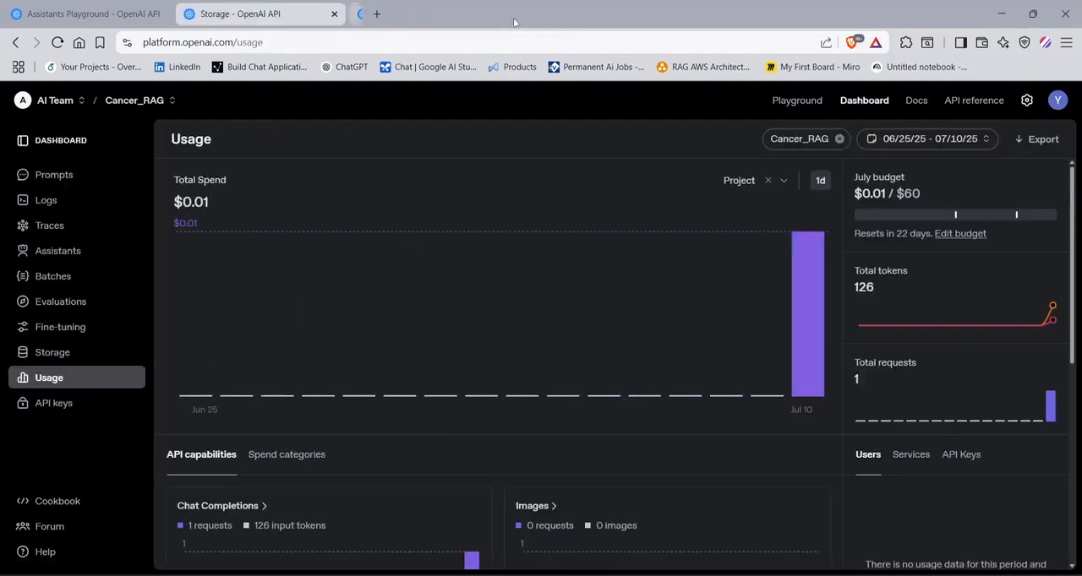
click(93, 9)
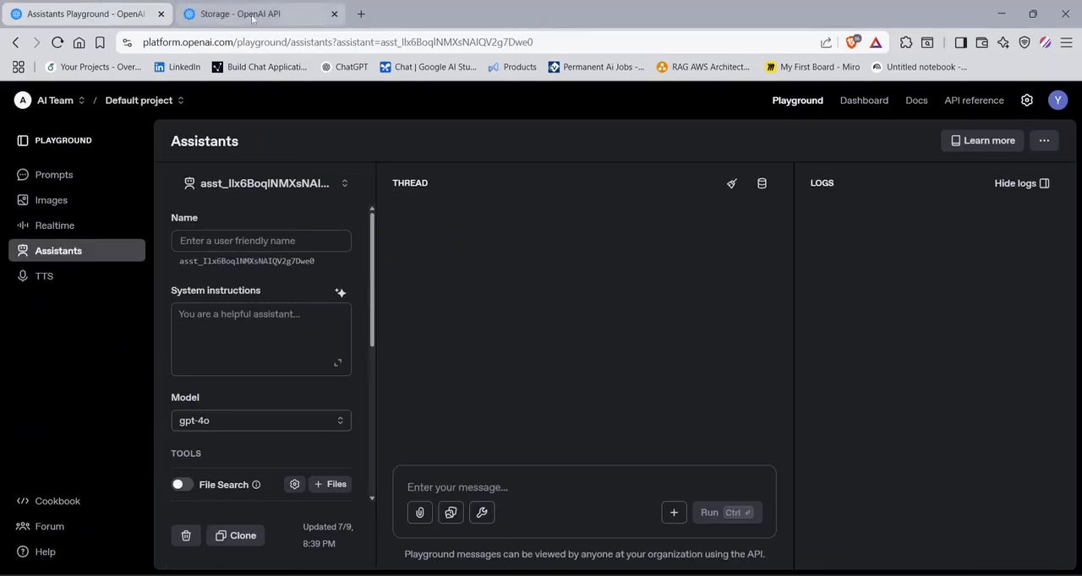
click(236, 13)
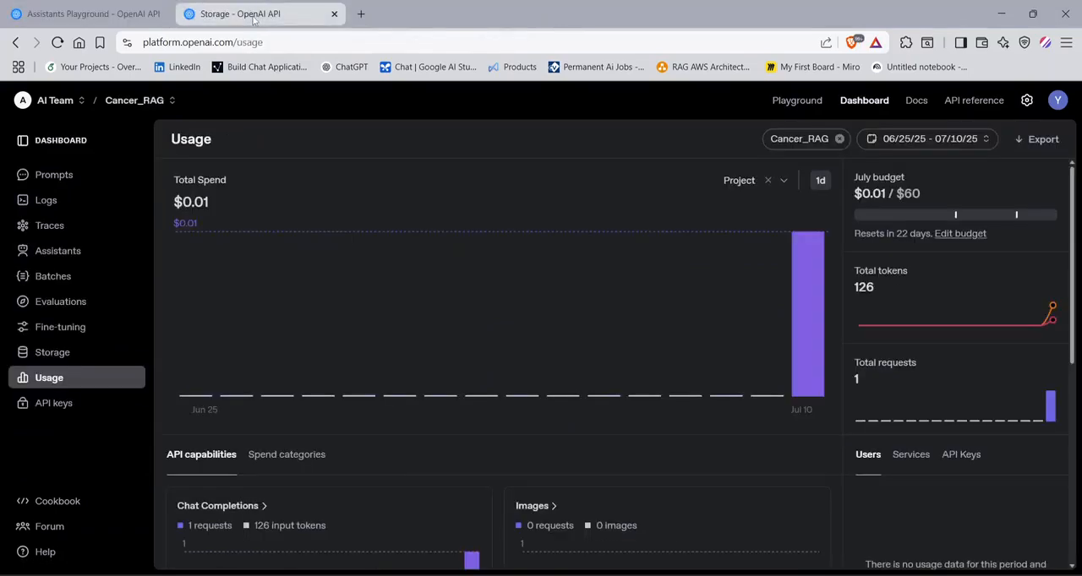
- Open the Cancer_RAG project's API keys page and view the new secret key form without creating a key
click(73, 410)
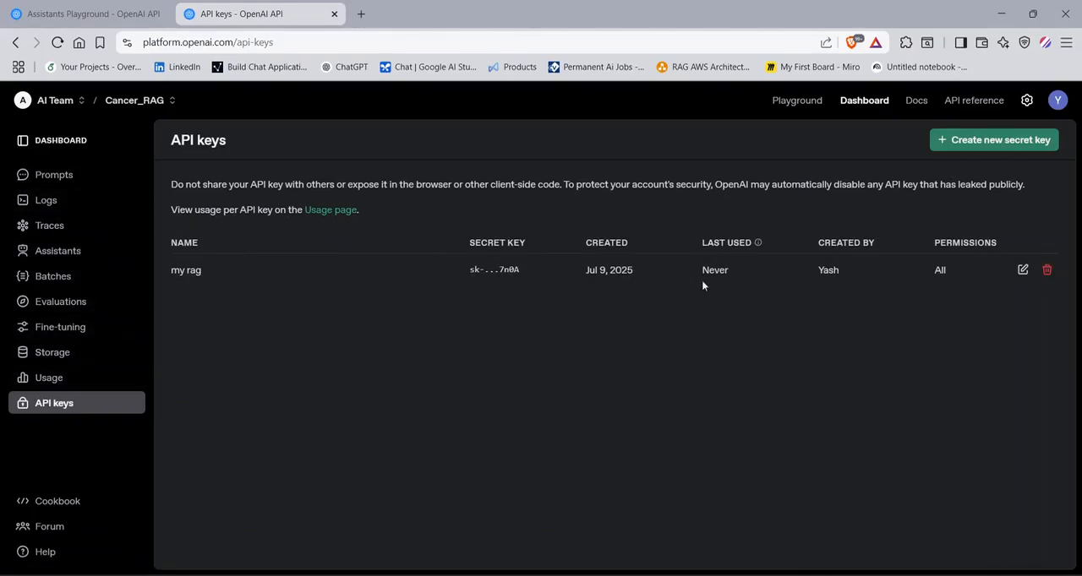
click(978, 149)
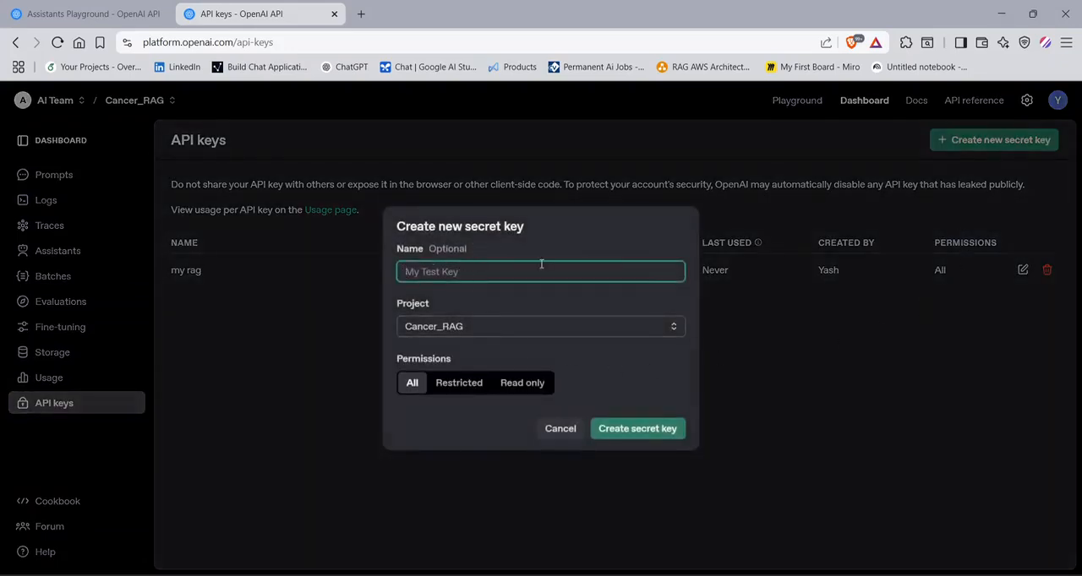
click(561, 429)
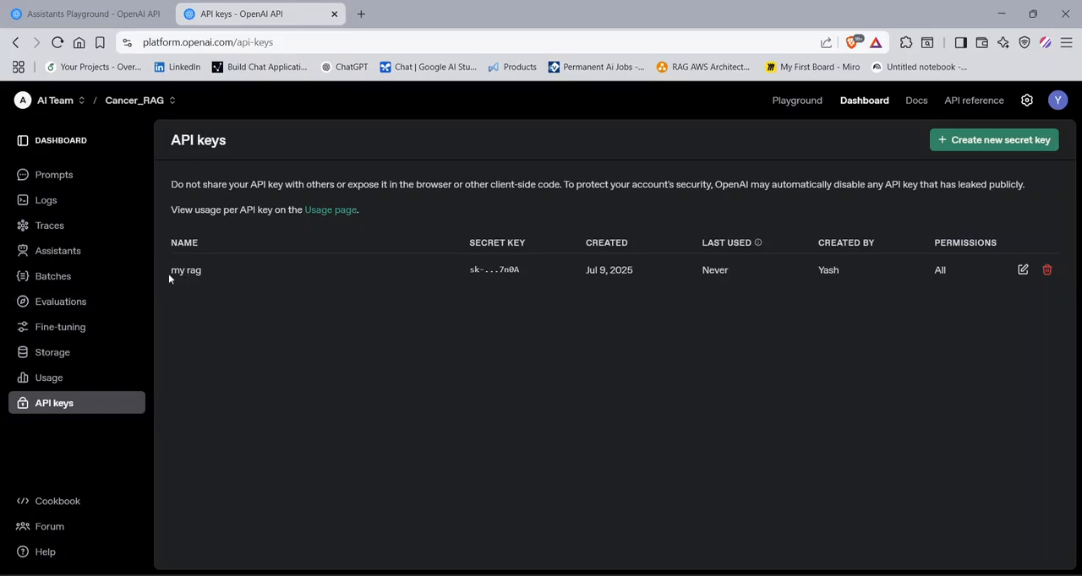
- Inspect the "my rag" API key and its name and permission options in the edit form, leaving without saving
drag(168, 274, 216, 273)
click(500, 298)
click(1021, 271)
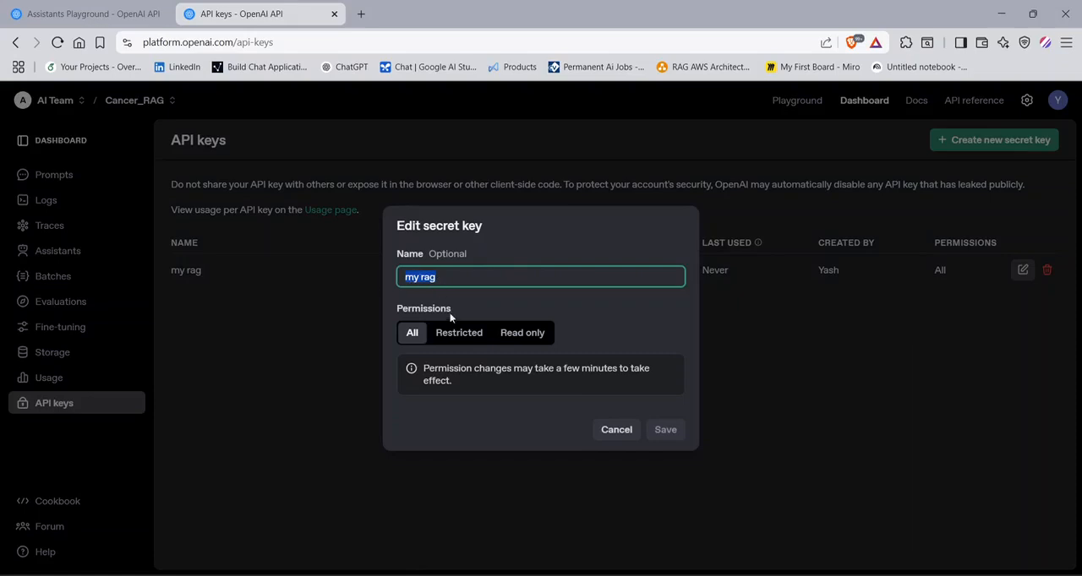
click(459, 332)
click(409, 233)
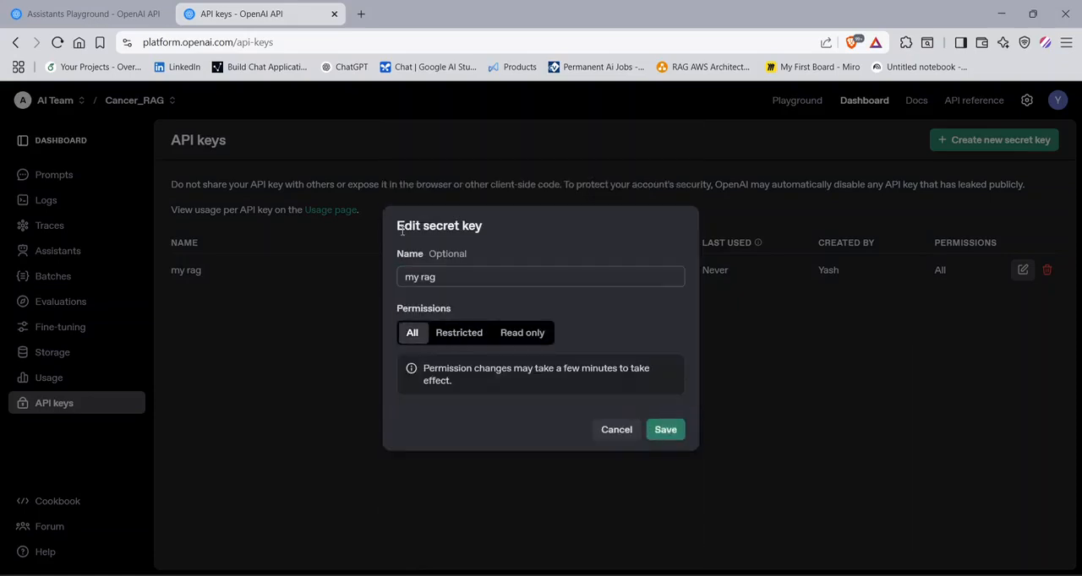
click(442, 276)
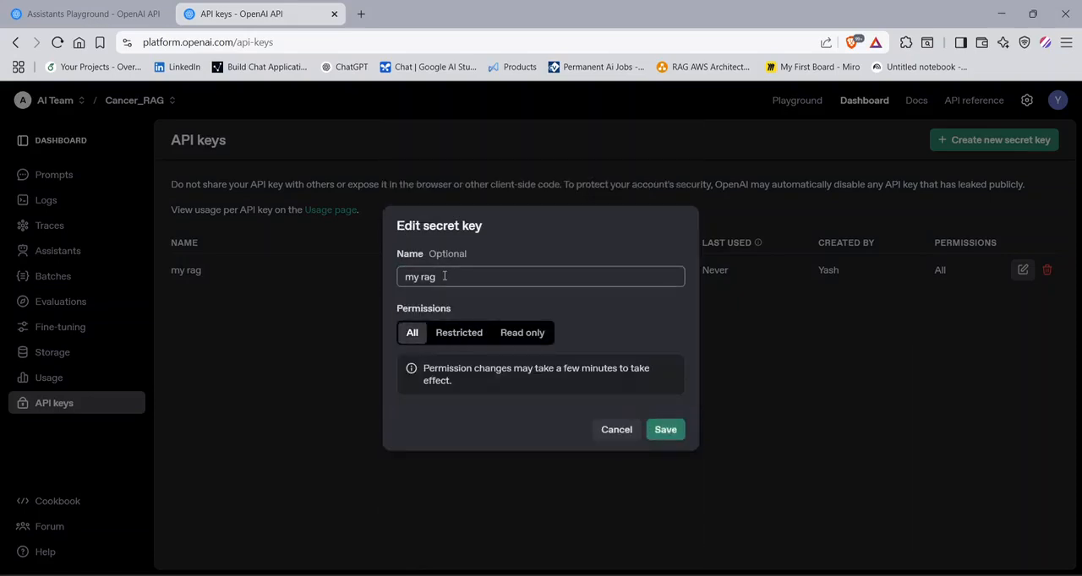
click(614, 432)
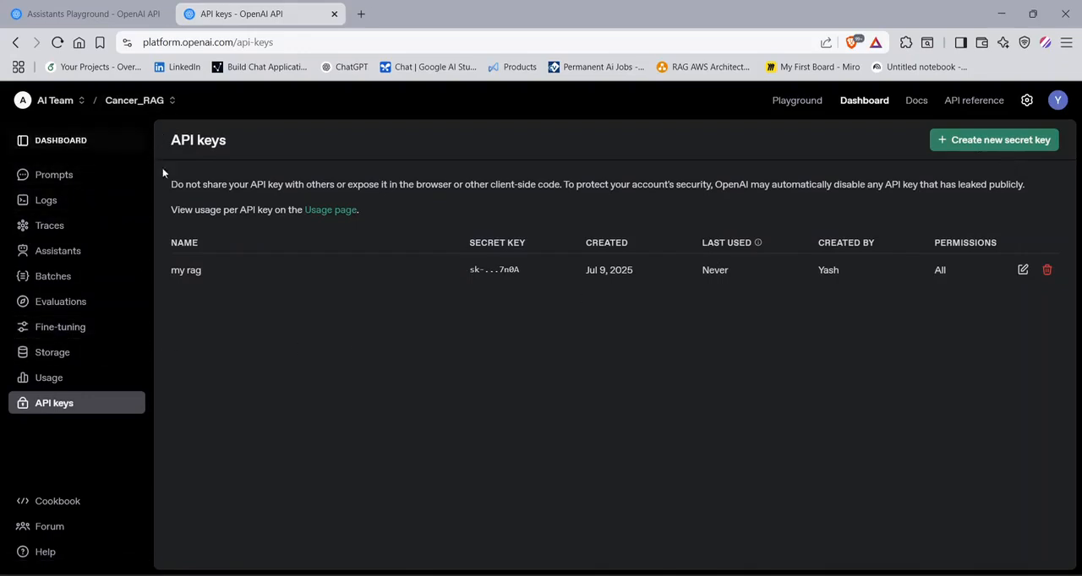
- Switch to the Personal organization and look at its Prompts, Logs and Assistants dashboard pages
click(53, 100)
click(77, 176)
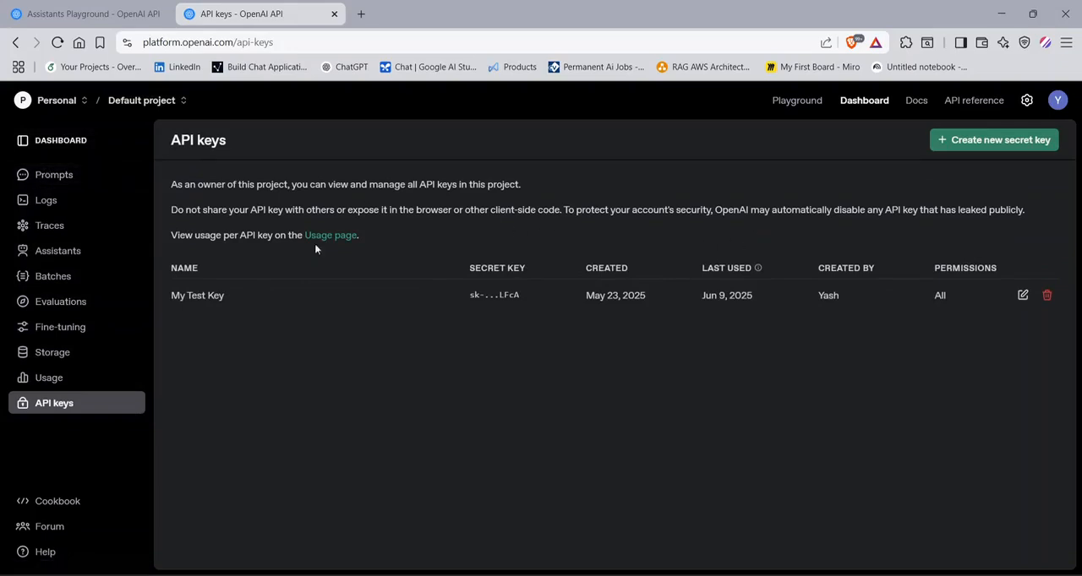
click(59, 179)
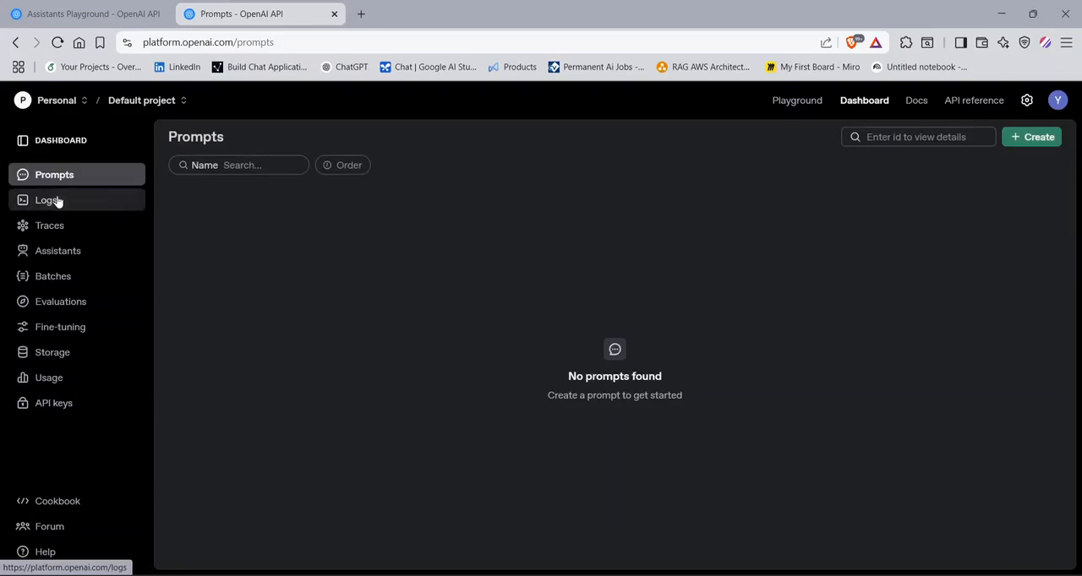
click(58, 200)
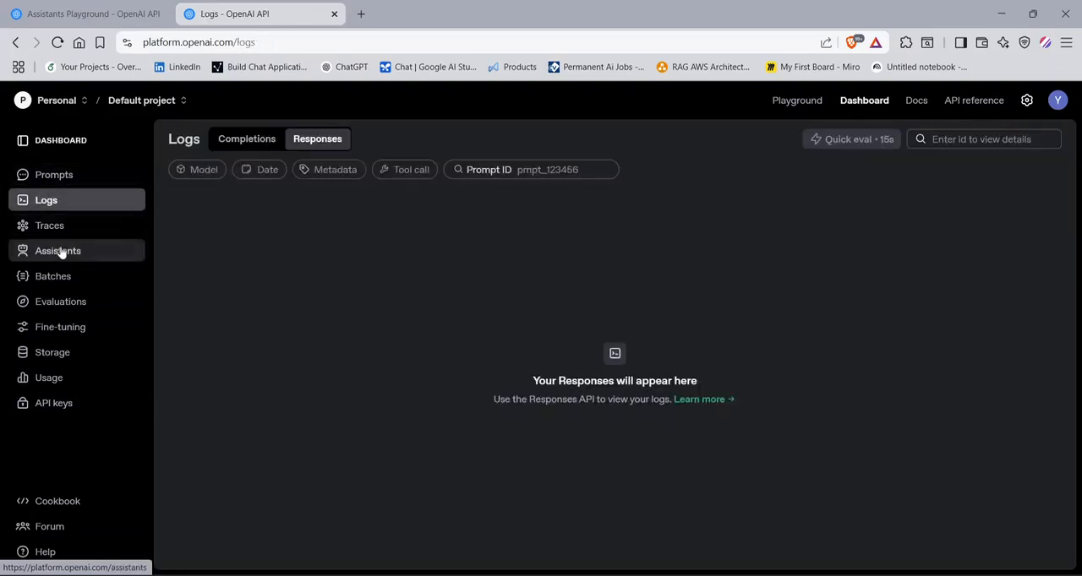
click(59, 252)
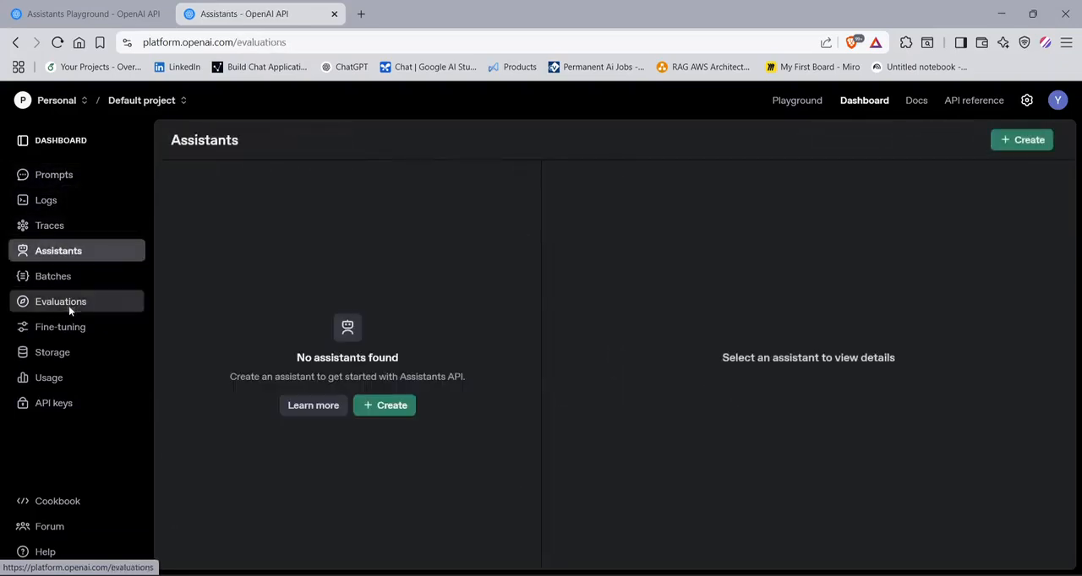
- Look at the Personal organization's Evaluations, Fine-tuning, Storage and Usage pages
click(69, 307)
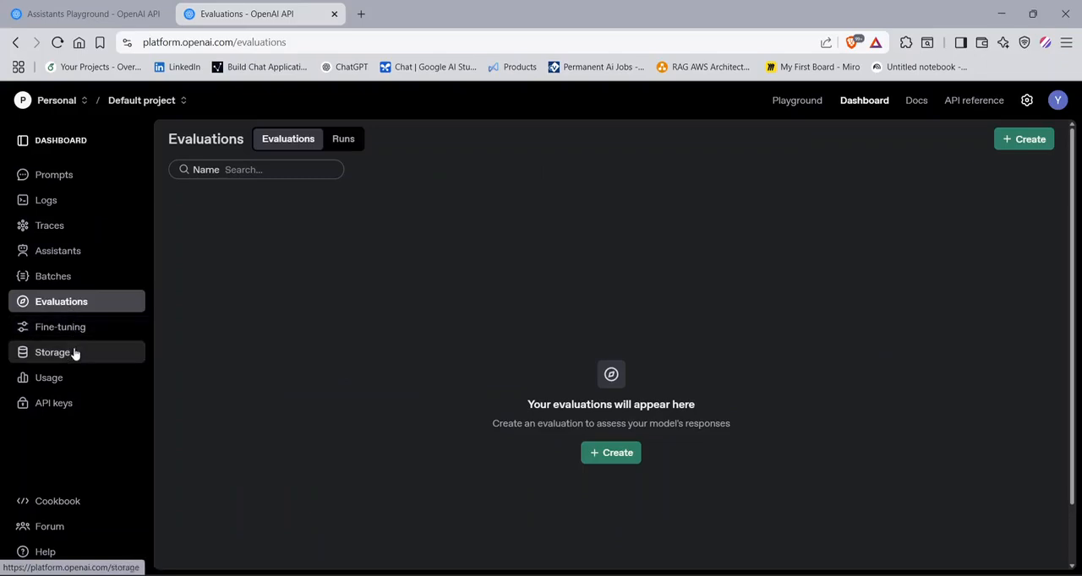
click(89, 334)
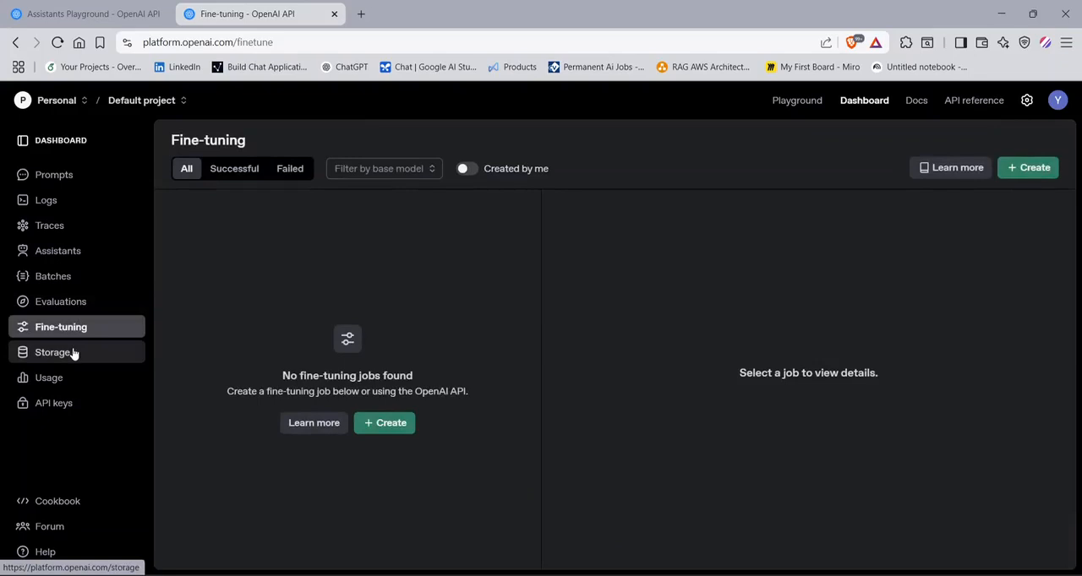
click(71, 354)
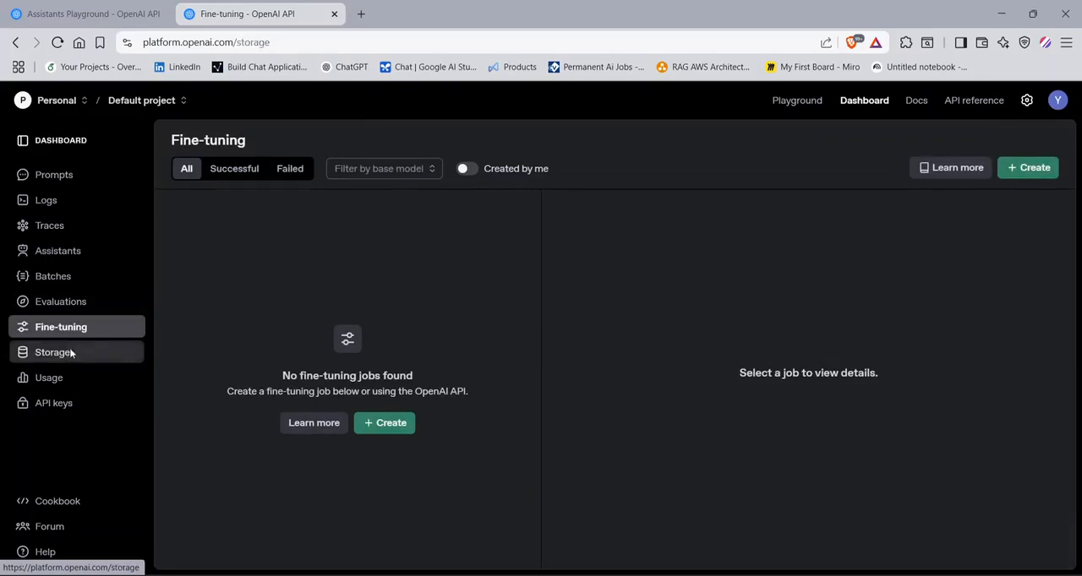
click(52, 379)
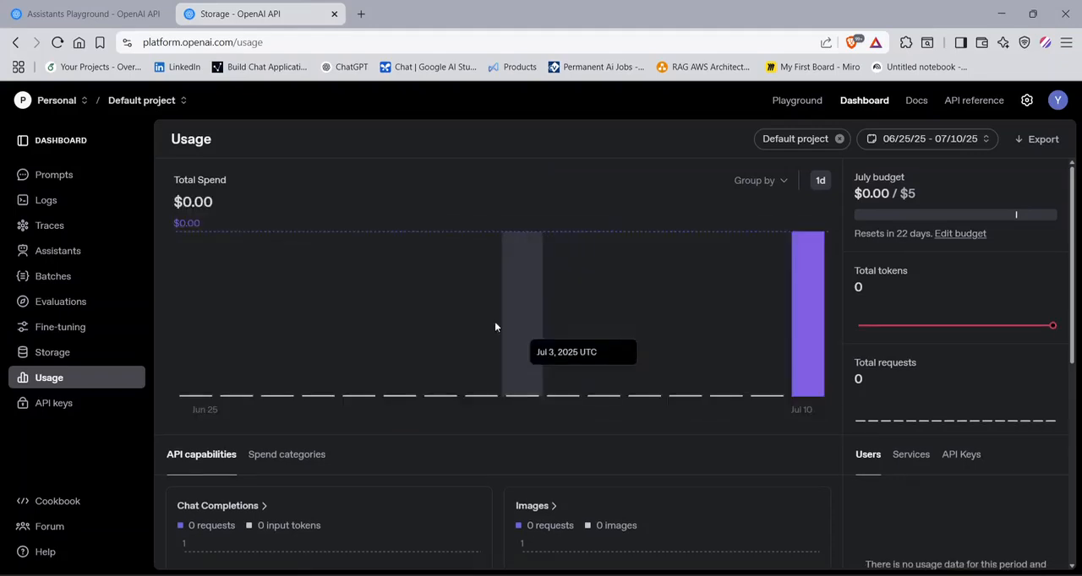
- Switch to the AI Team organization and view the API keys of its Cancer_RAG project
click(59, 100)
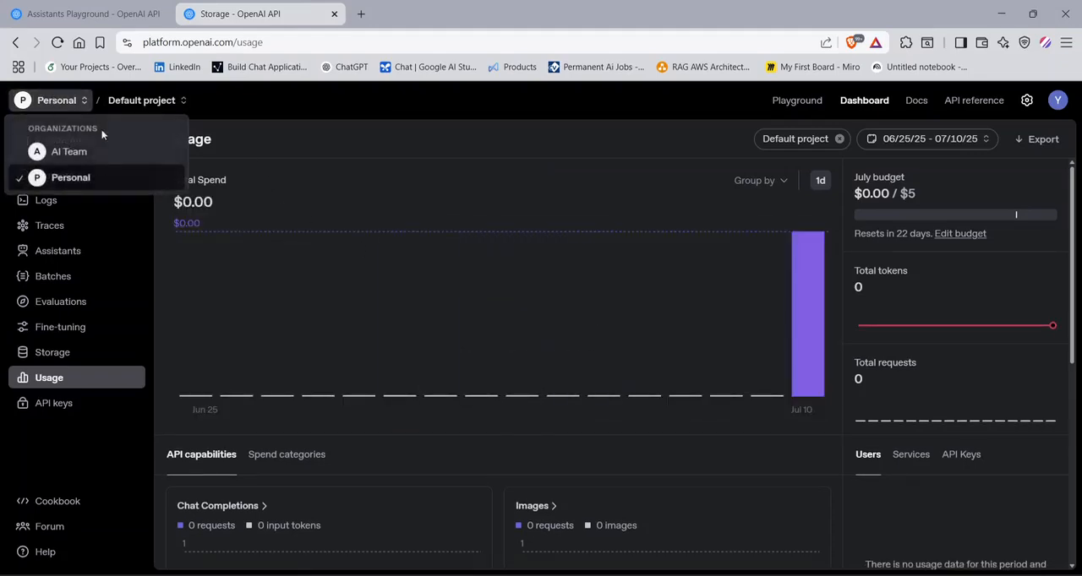
click(111, 150)
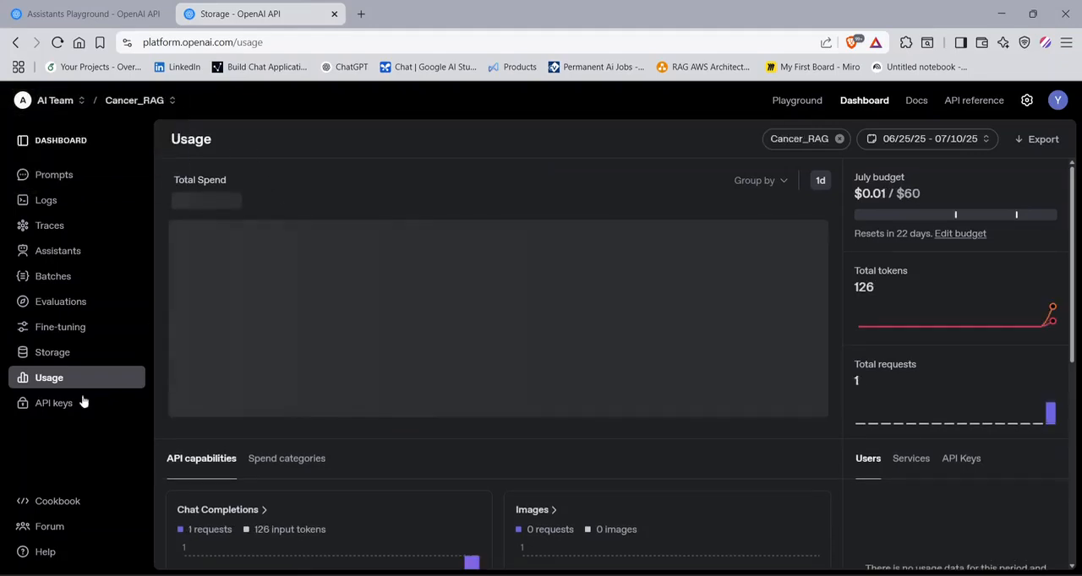
click(40, 404)
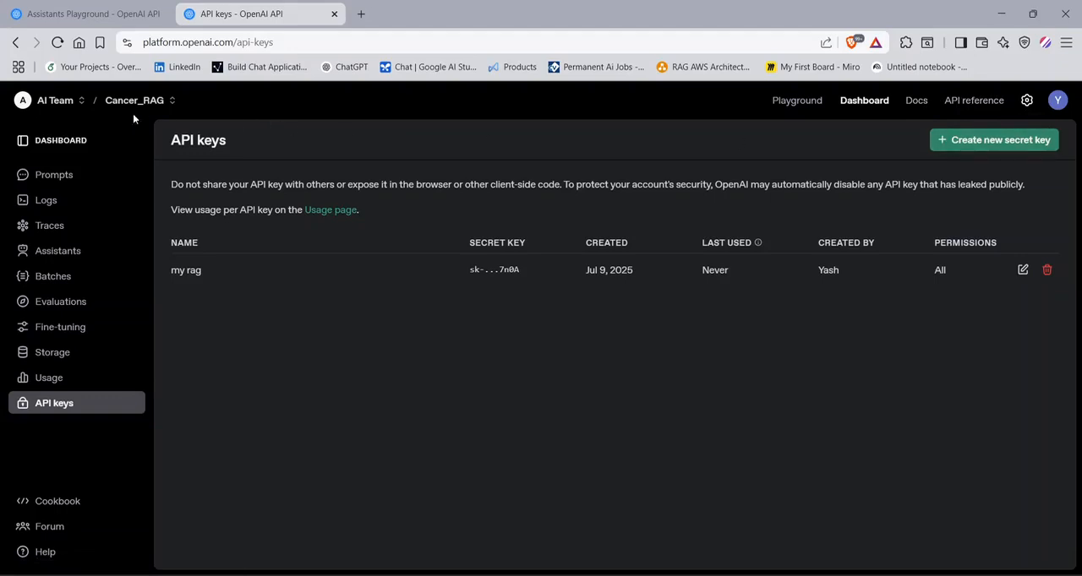
- Switch back to the Personal organization and open its organization settings
click(59, 100)
click(55, 178)
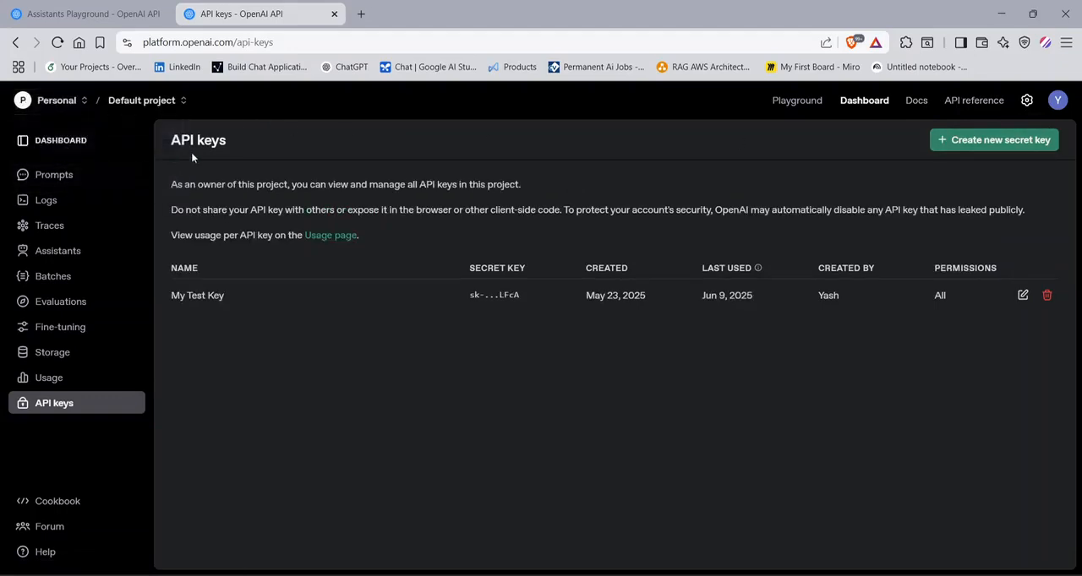
click(1026, 99)
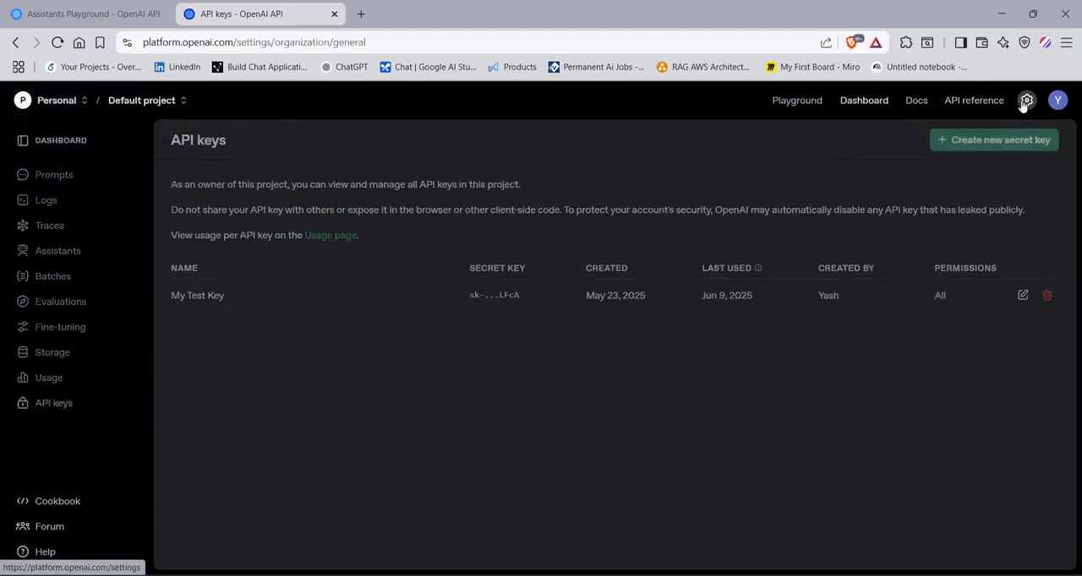
- View the Personal organization's API keys settings and look through the available settings pages and organization list
click(91, 238)
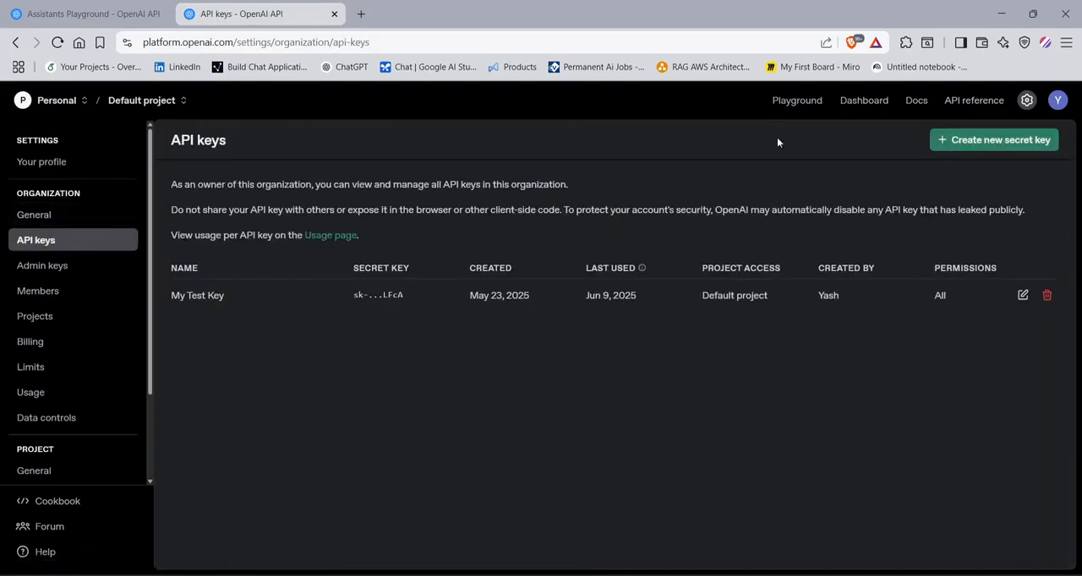
scroll(39, 314, down, 2)
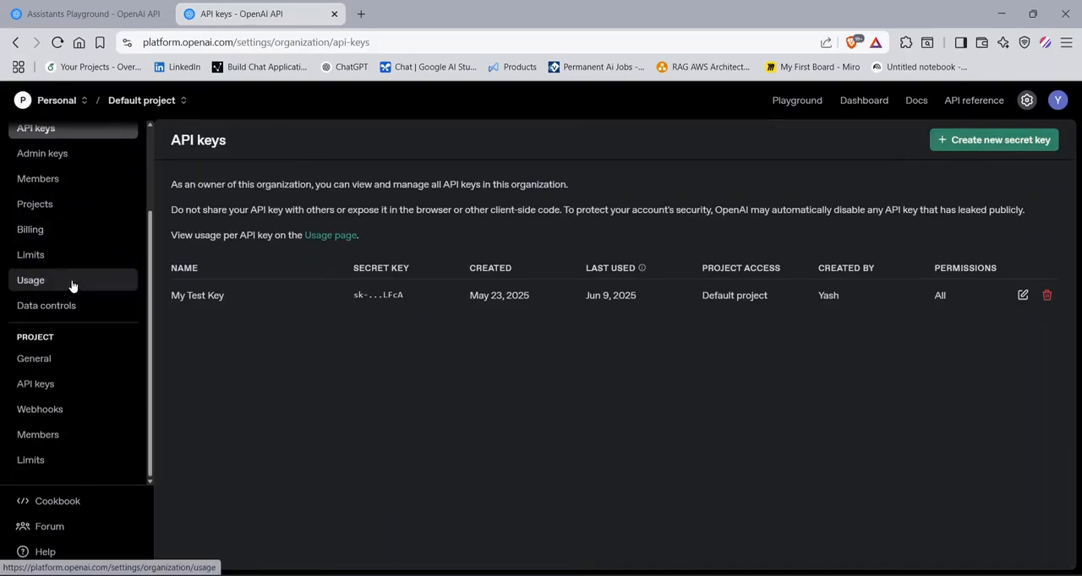
scroll(110, 314, up, 2)
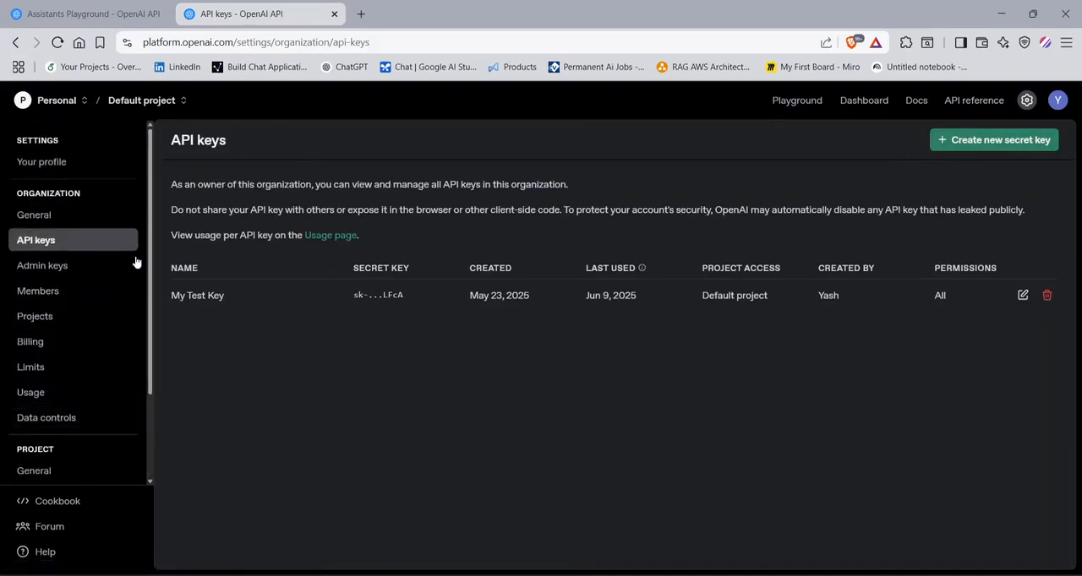
click(58, 100)
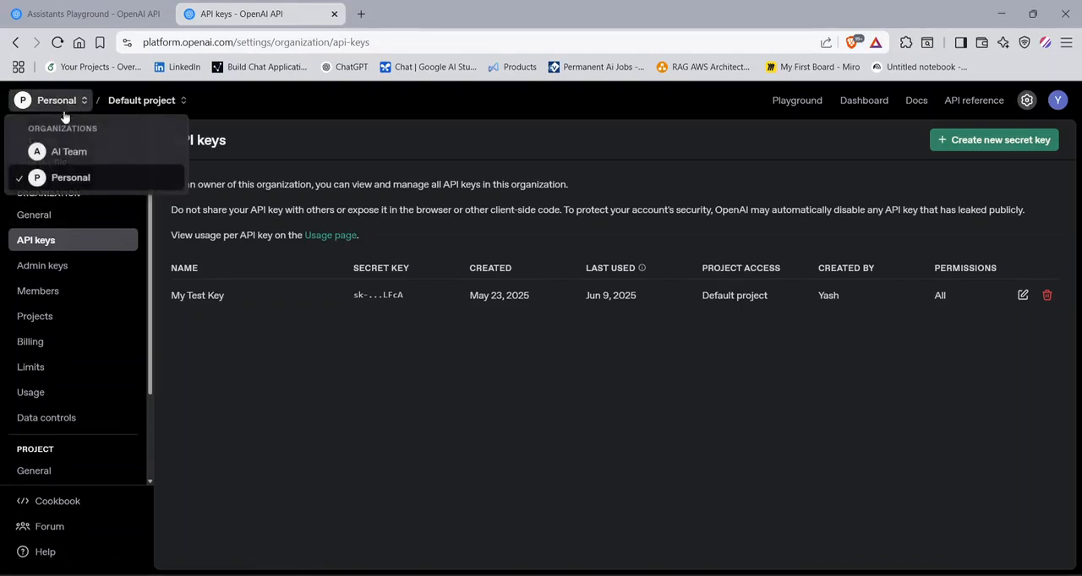
click(171, 328)
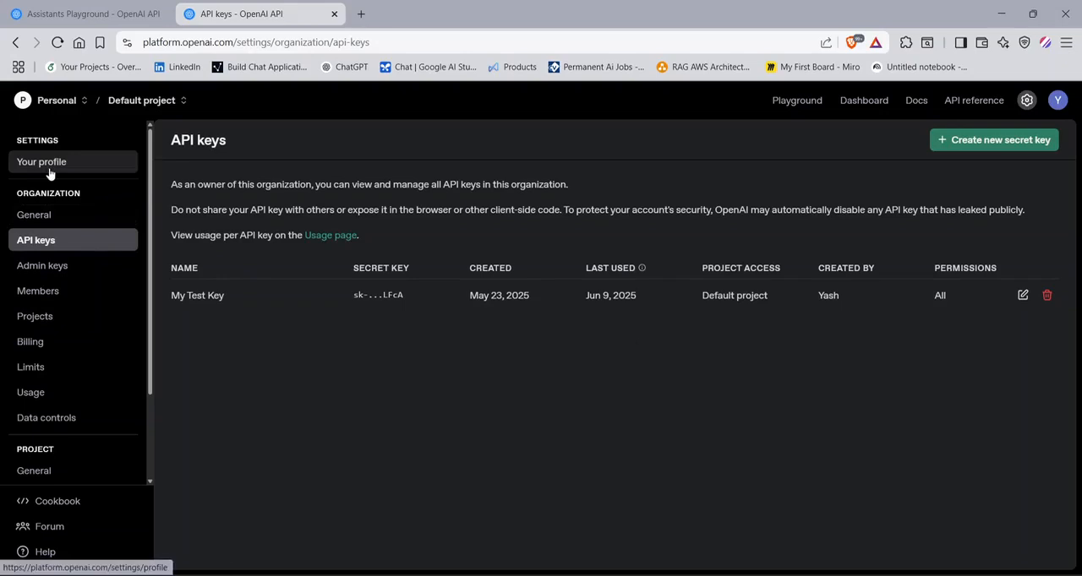
- Look at the Personal organization's General, API keys and Admin keys settings pages
click(50, 220)
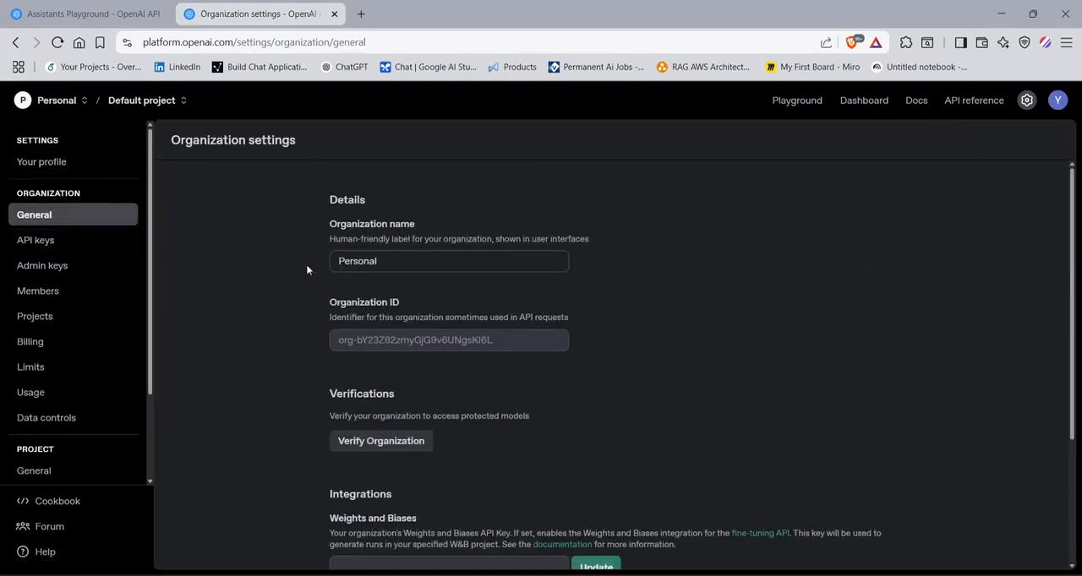
scroll(361, 342, down, 2)
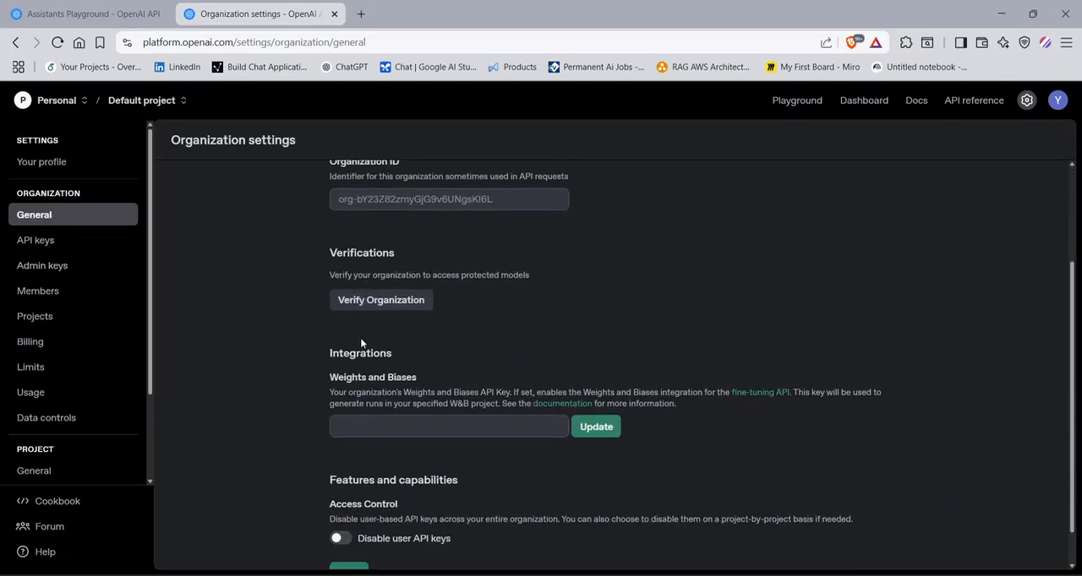
click(58, 245)
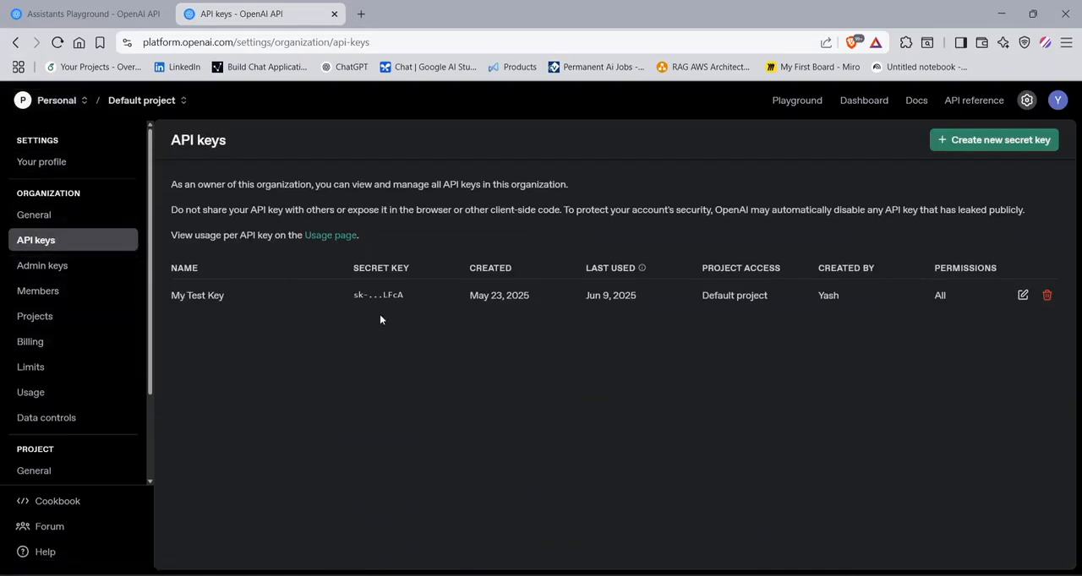
click(87, 267)
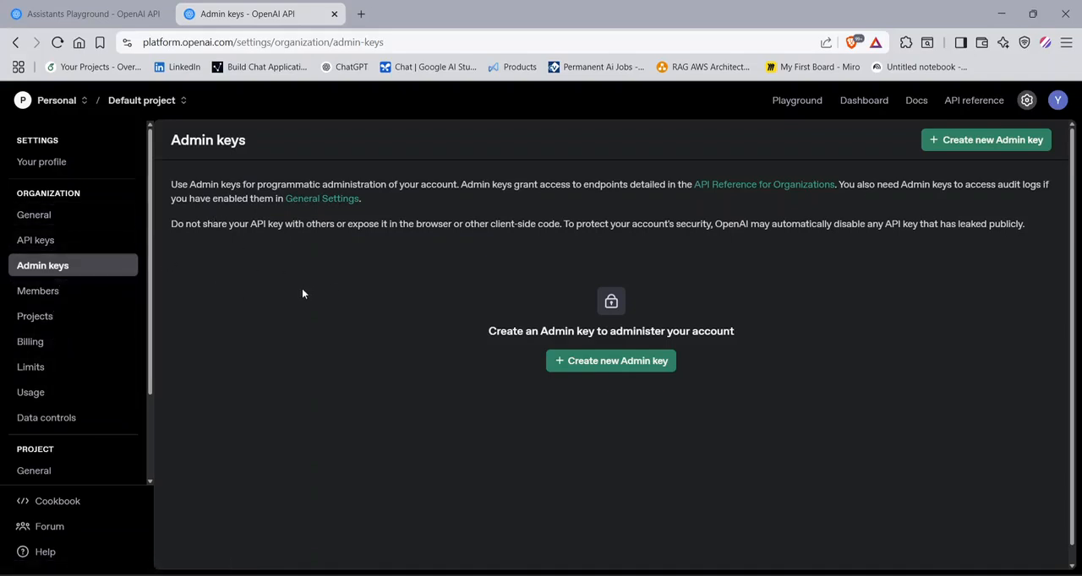
- View the organization's members, check the role options for inviting team members, and close the invitation unsent
click(77, 301)
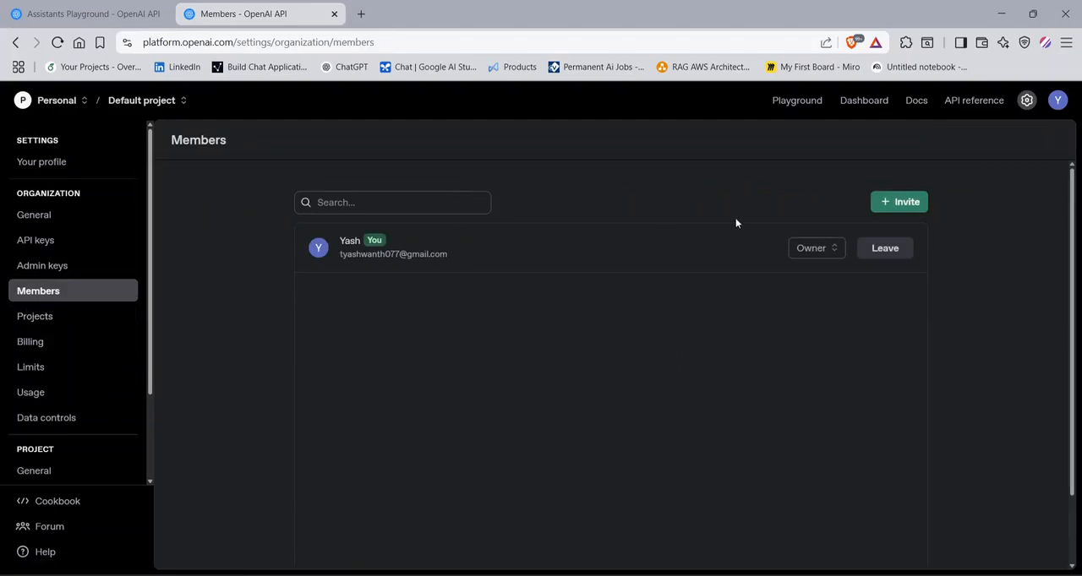
click(878, 204)
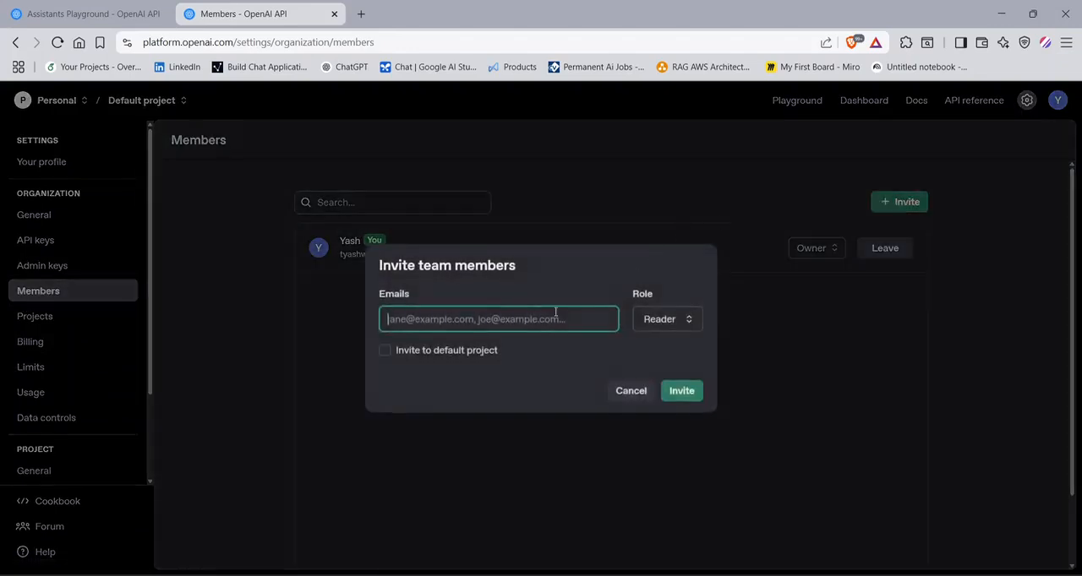
click(673, 322)
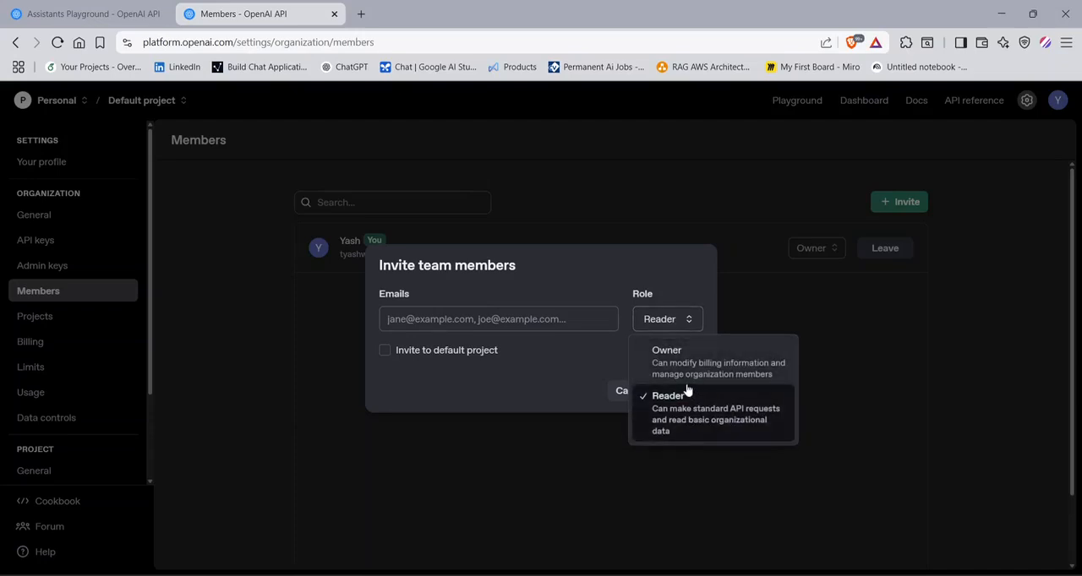
click(437, 453)
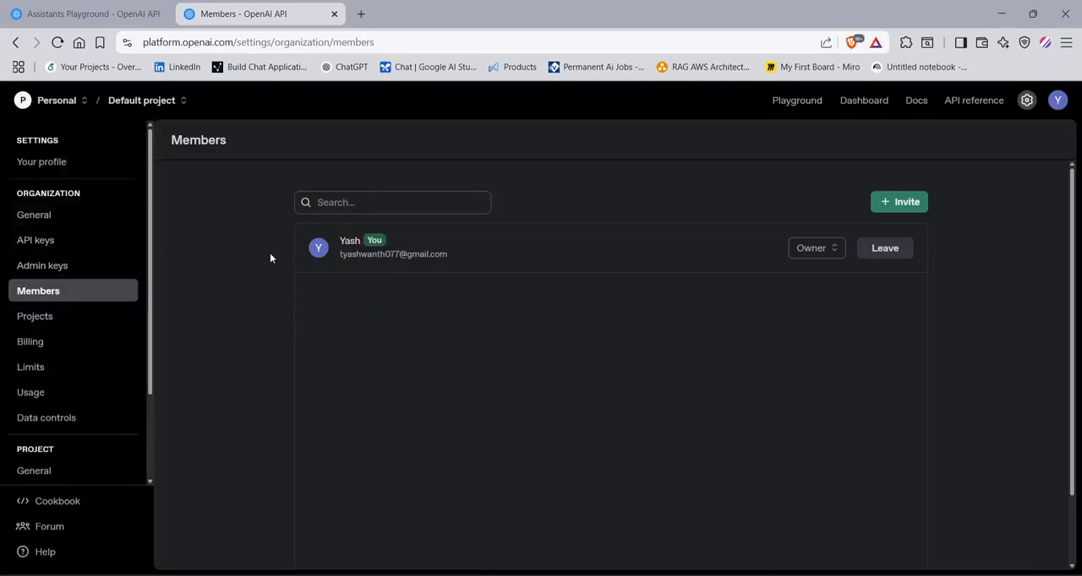
- View the Default project's members and inspect the forms for adding a member and a service account without submitting them
scroll(53, 380, down, 2)
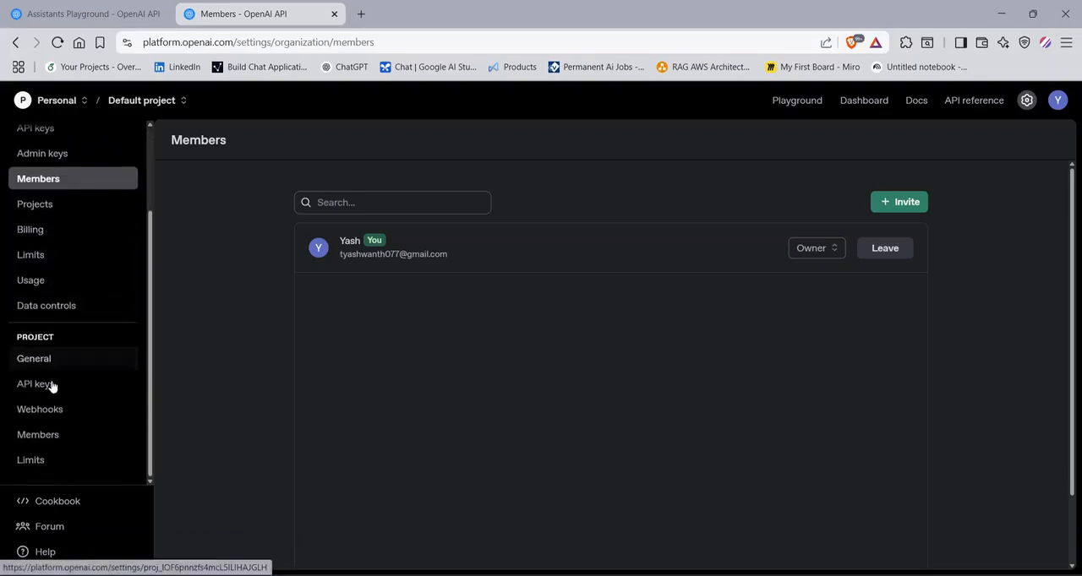
click(69, 435)
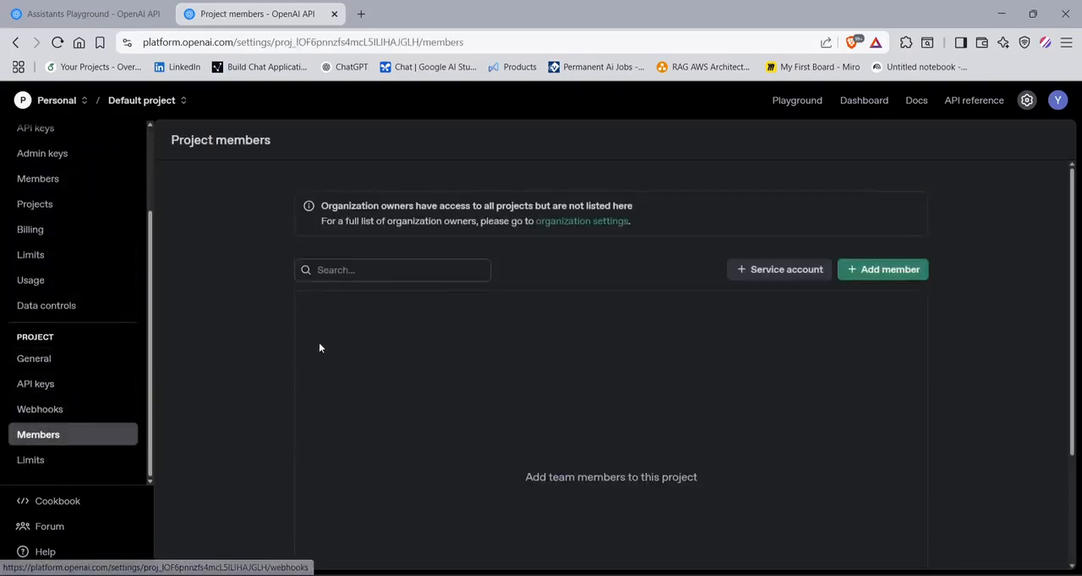
click(887, 269)
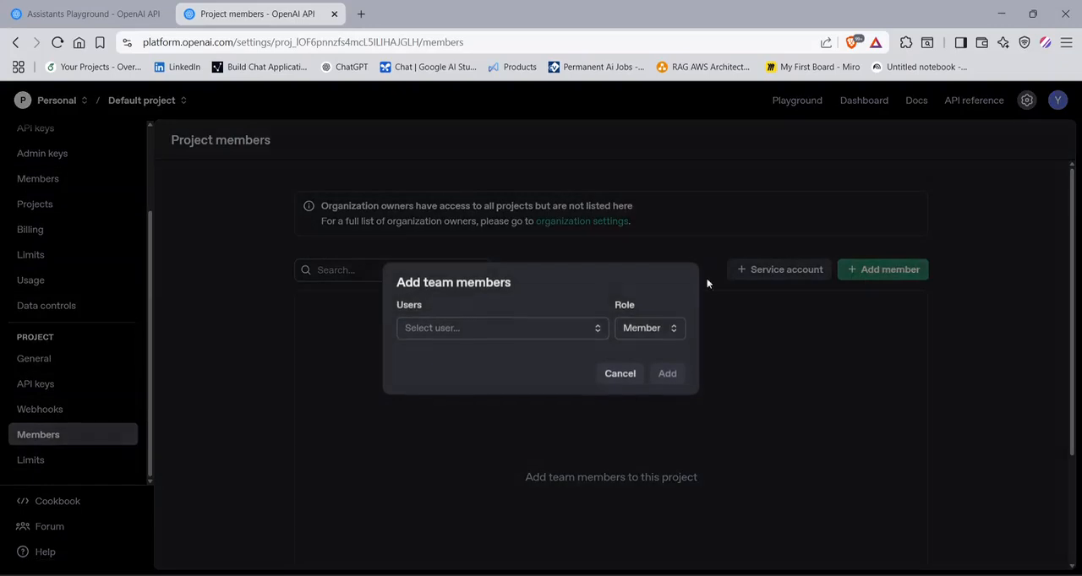
click(445, 337)
click(706, 375)
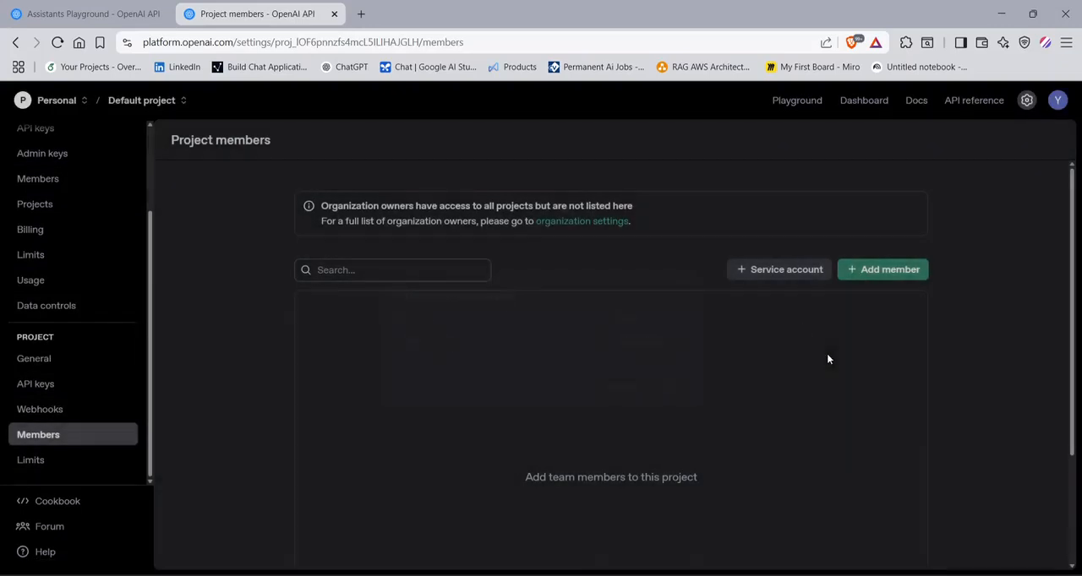
click(792, 272)
click(623, 380)
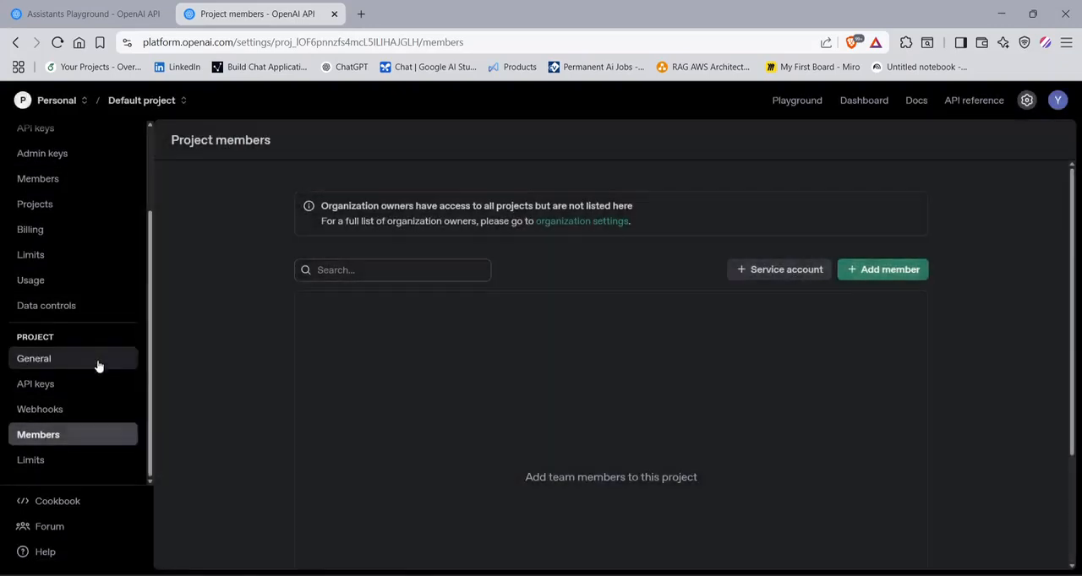
- Create a new project named "sample pg" in the Personal organization and open its project settings
scroll(53, 342, up, 3)
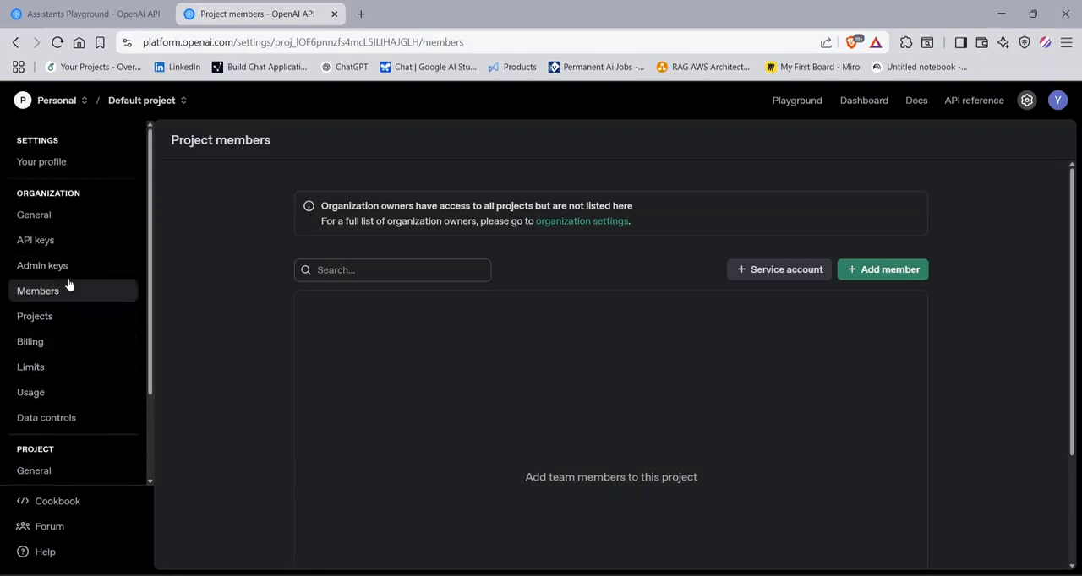
click(68, 314)
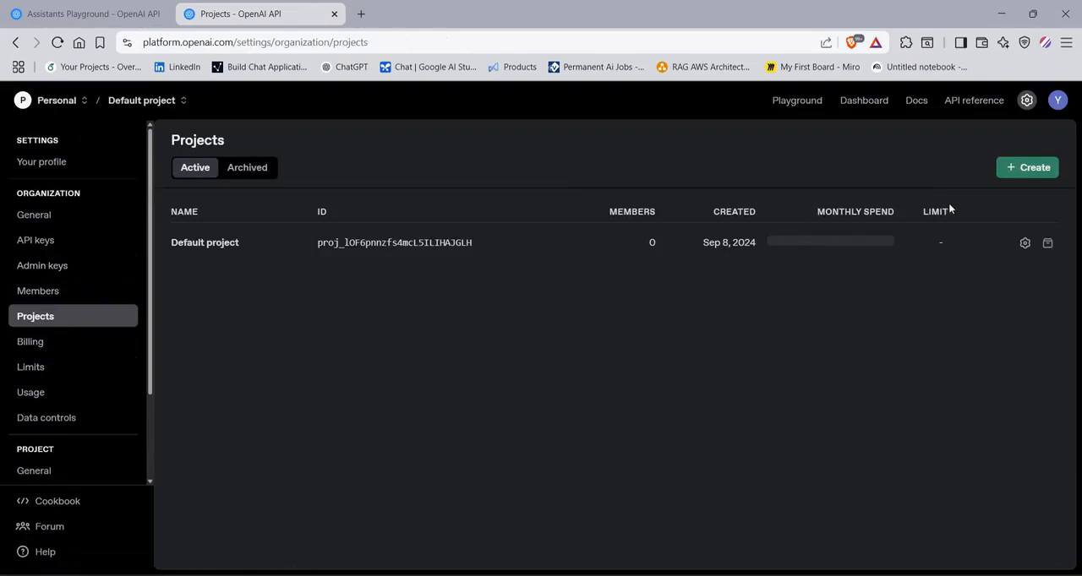
click(1004, 170)
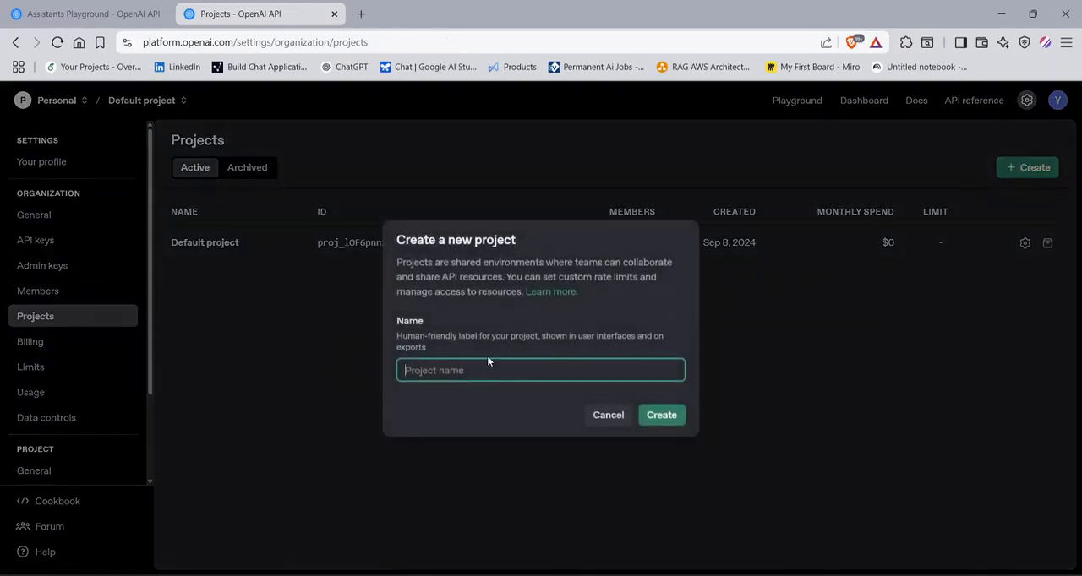
text(sample pg)
click(668, 425)
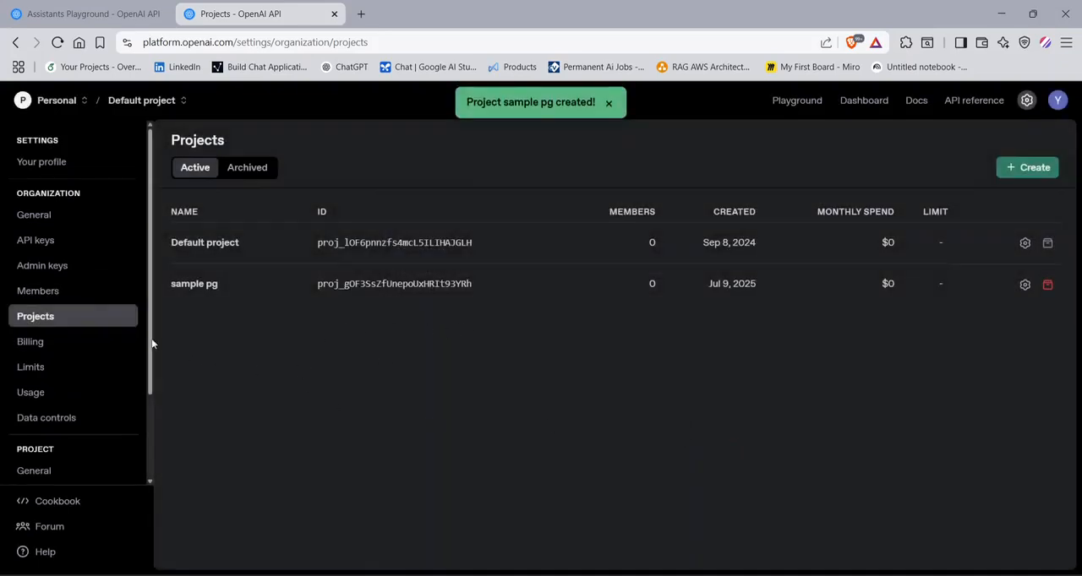
click(263, 291)
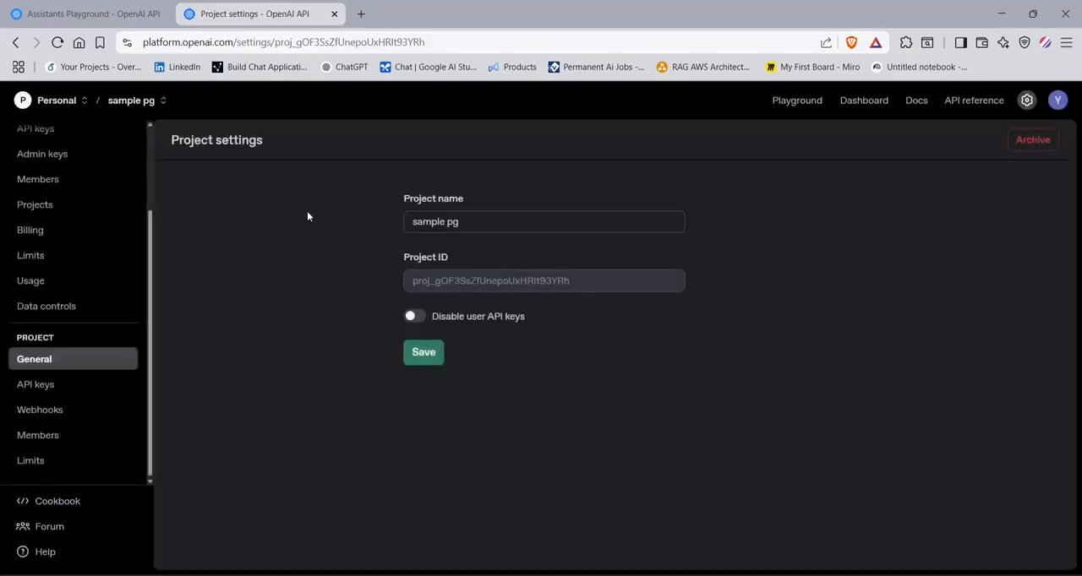
- Return to the Default project's members, check which users can be added as team members, and cancel
click(15, 42)
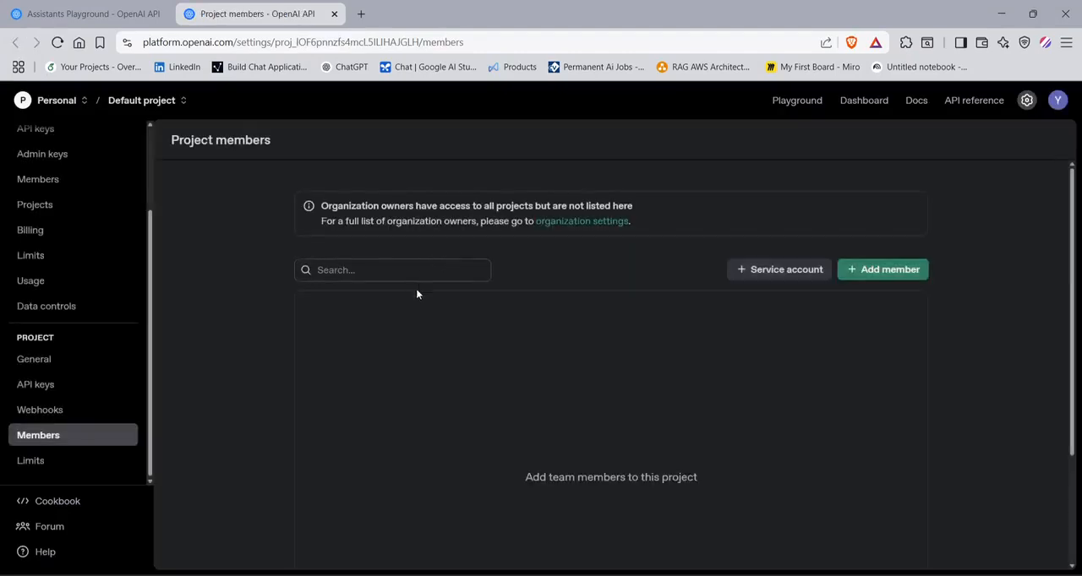
click(877, 275)
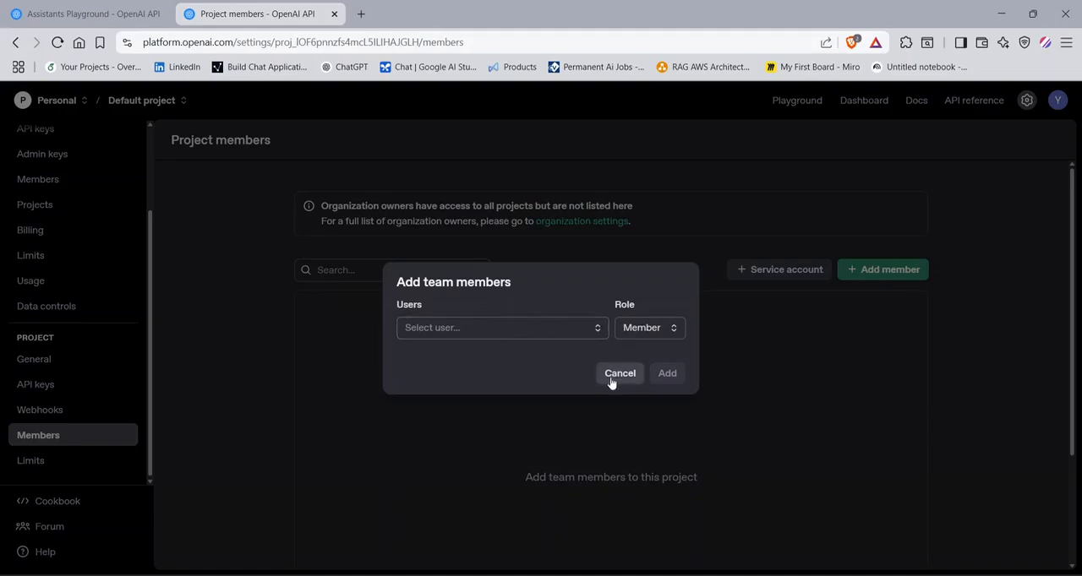
click(536, 337)
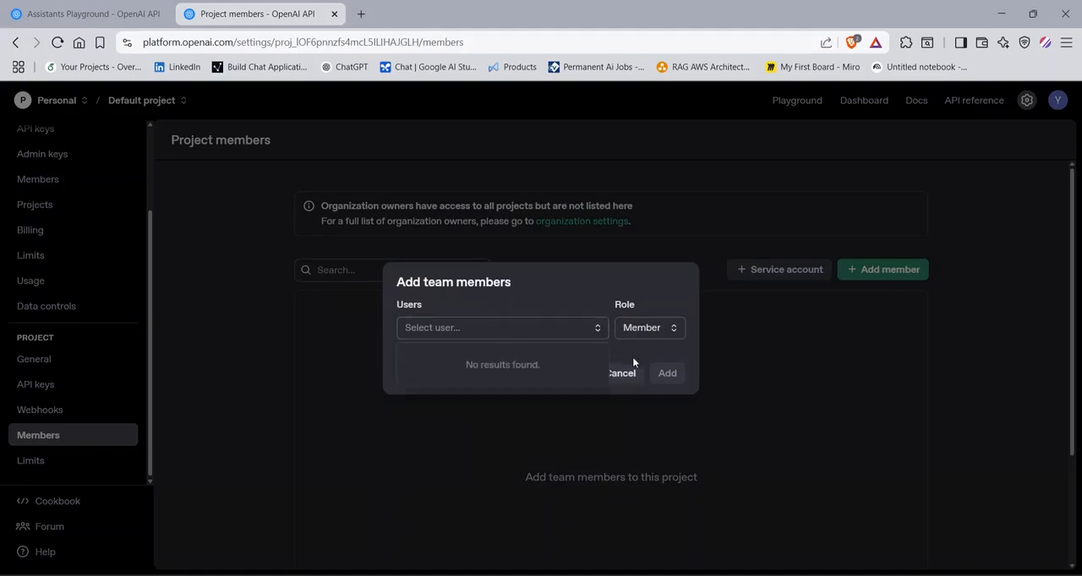
click(623, 378)
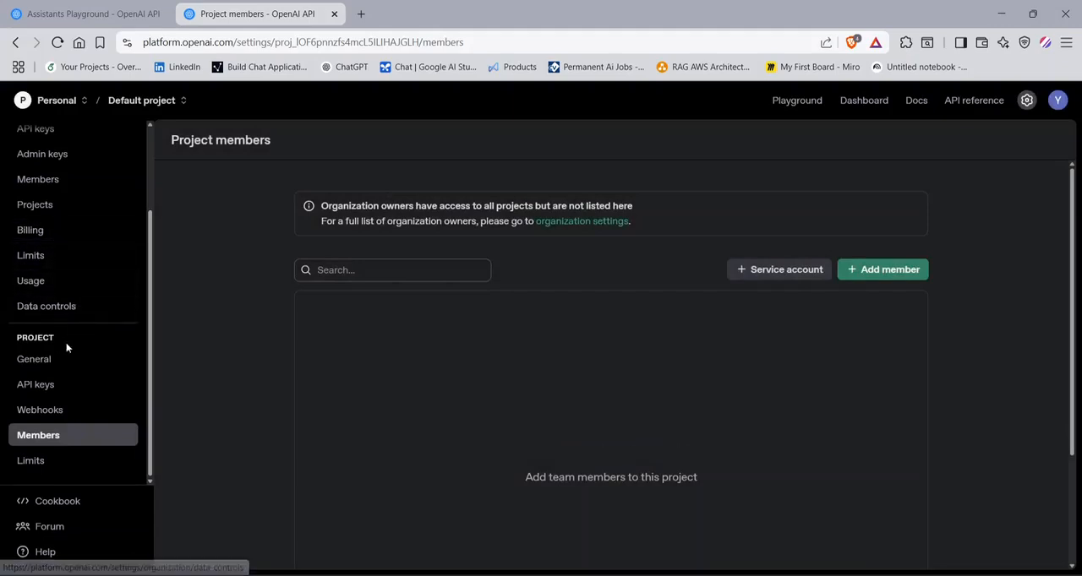
- Go back to the organization's members, look at the form for inviting team members, and cancel it
scroll(81, 383, up, 1)
scroll(81, 383, up, 2)
click(59, 251)
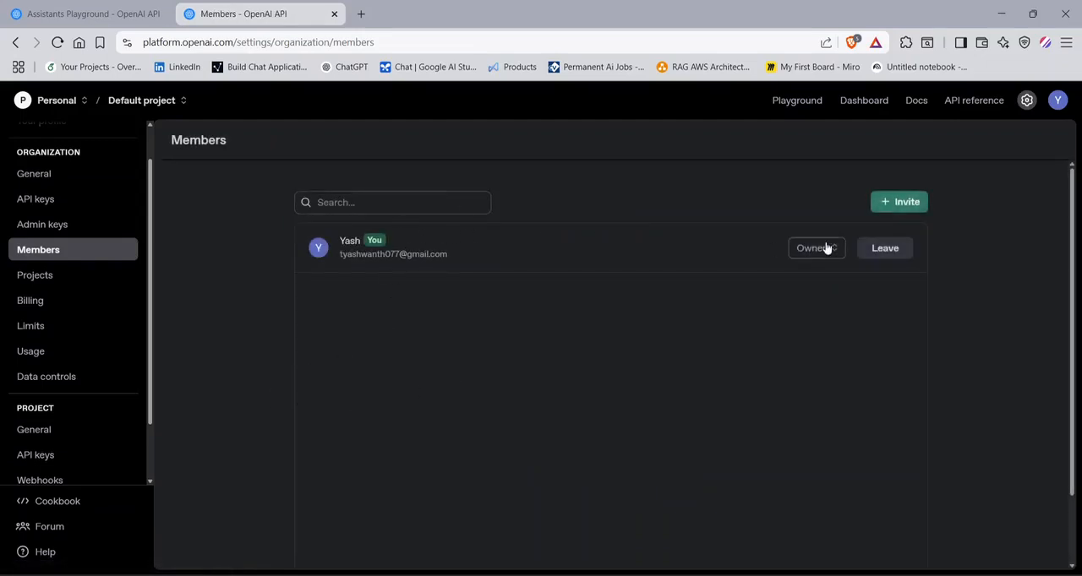
click(901, 206)
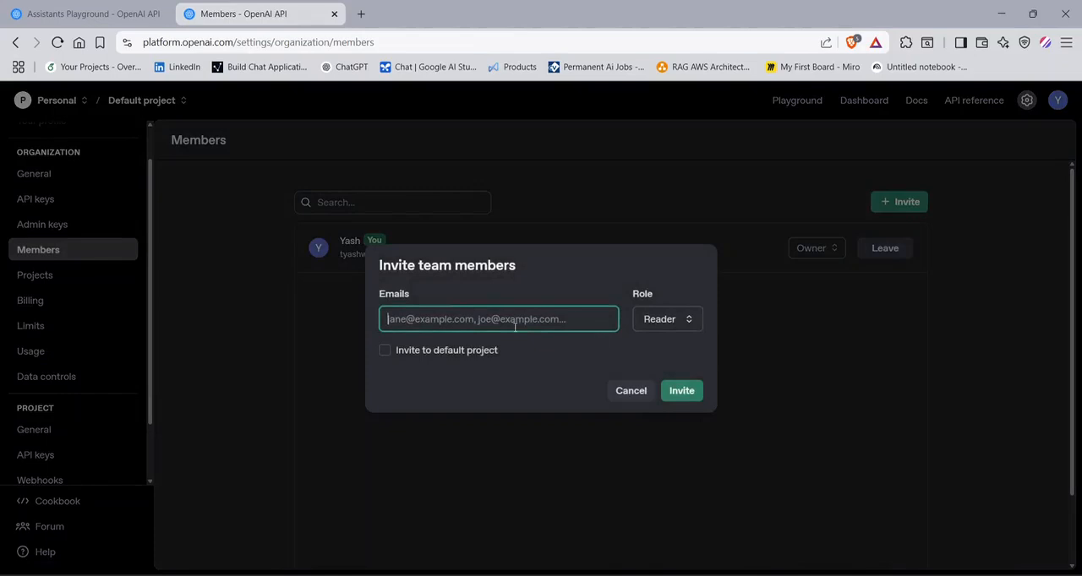
click(633, 391)
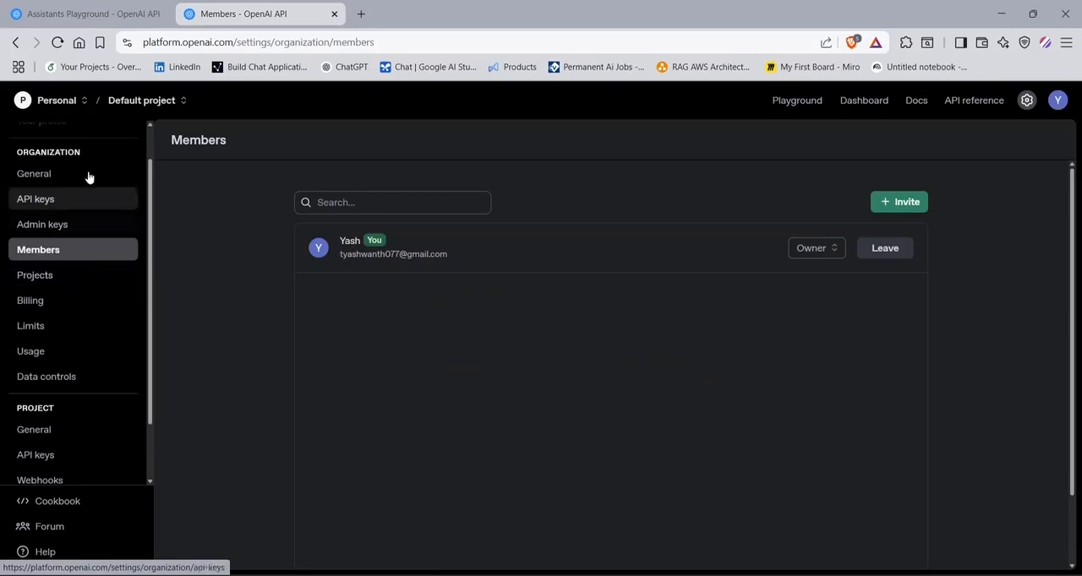
- Look at the Personal organization's Projects list and Billing overview, and open the list of organizations
click(58, 102)
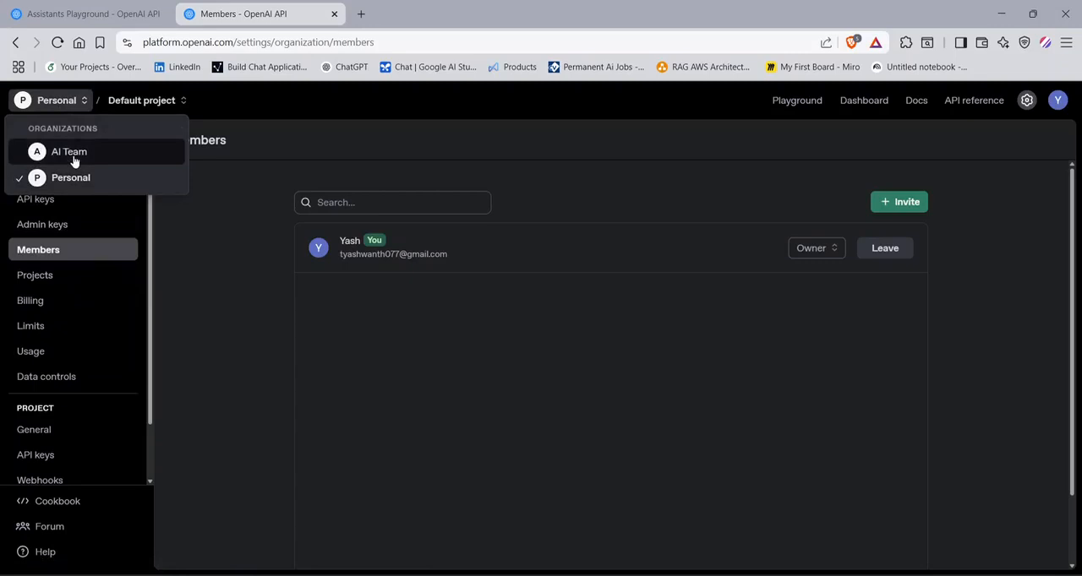
click(194, 351)
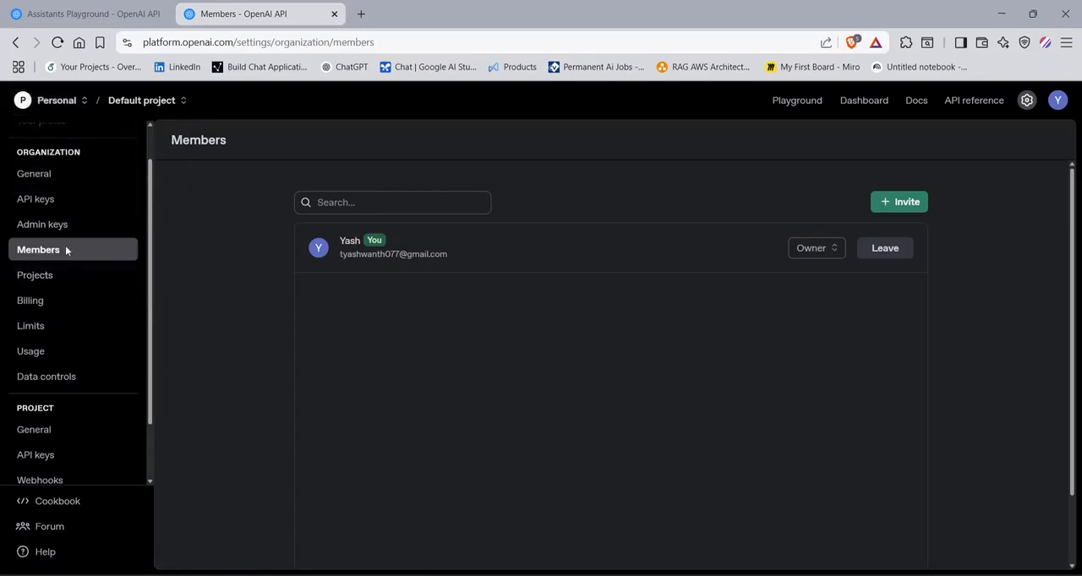
click(43, 284)
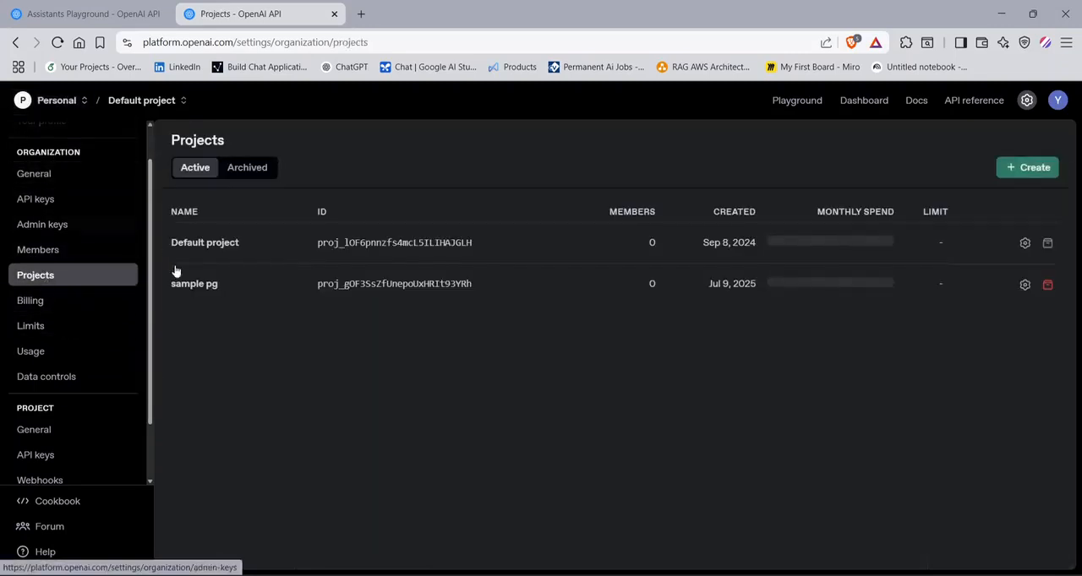
click(69, 305)
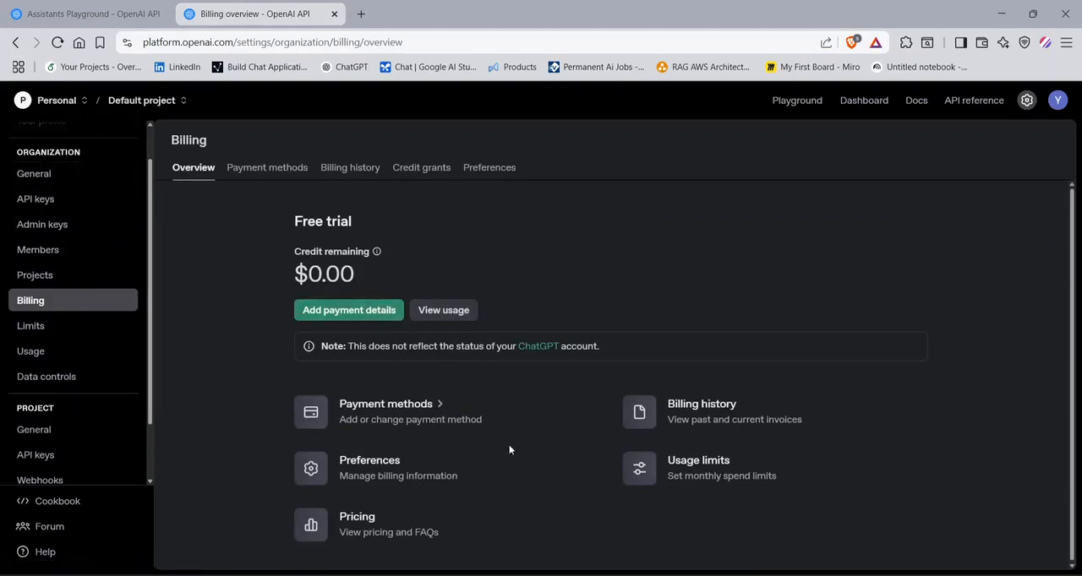
click(52, 102)
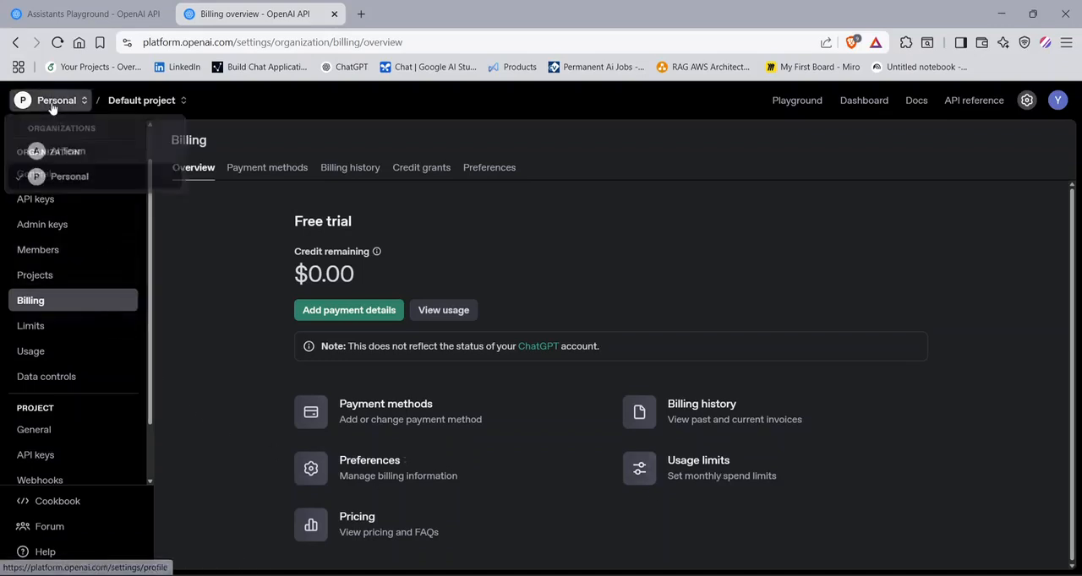
- Switch to the AI Team organization and look at its Billing, Limits and Members settings
click(56, 151)
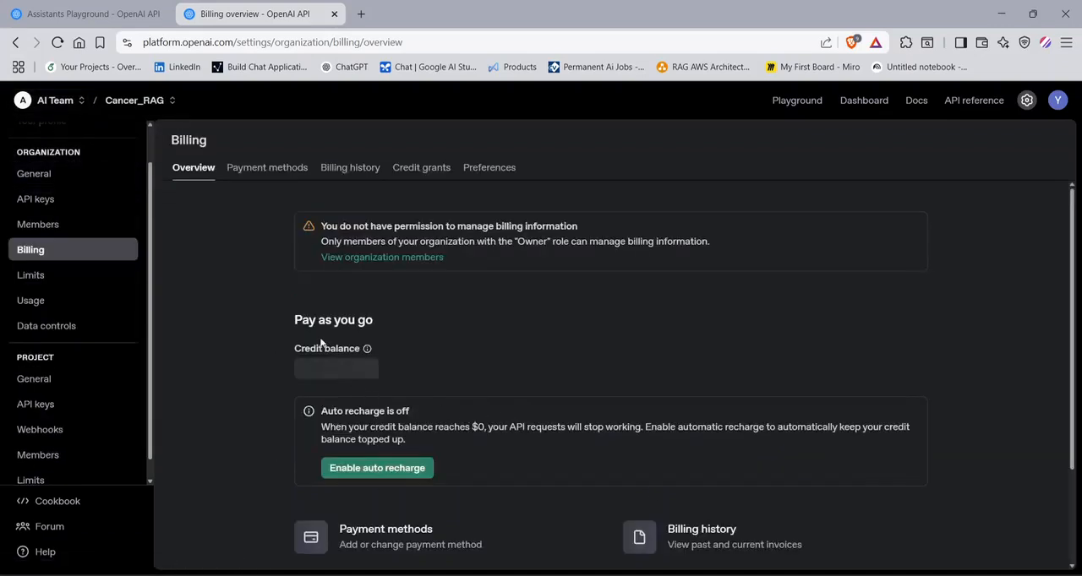
click(74, 276)
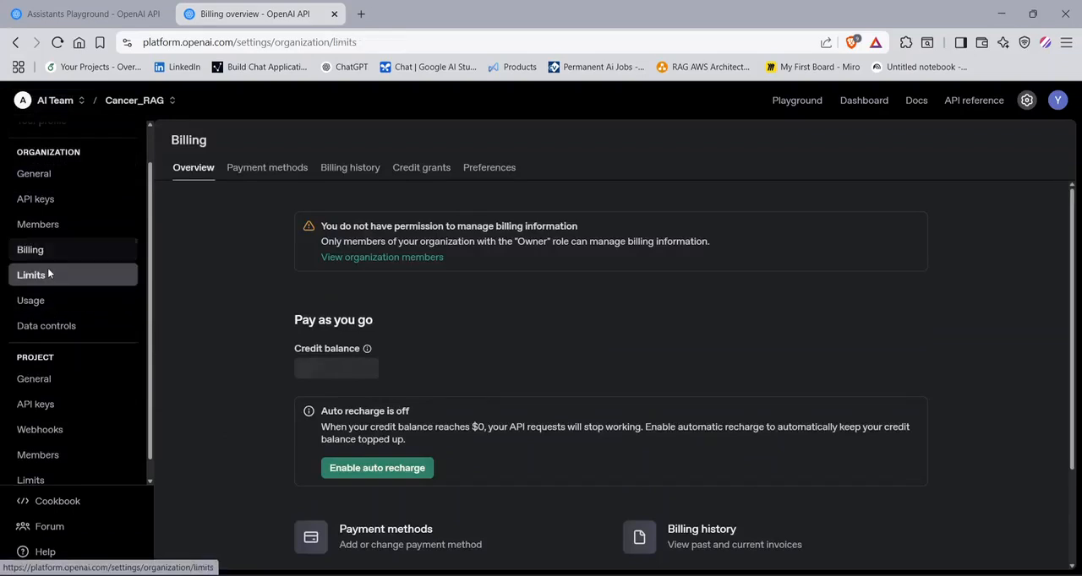
scroll(99, 416, up, 1)
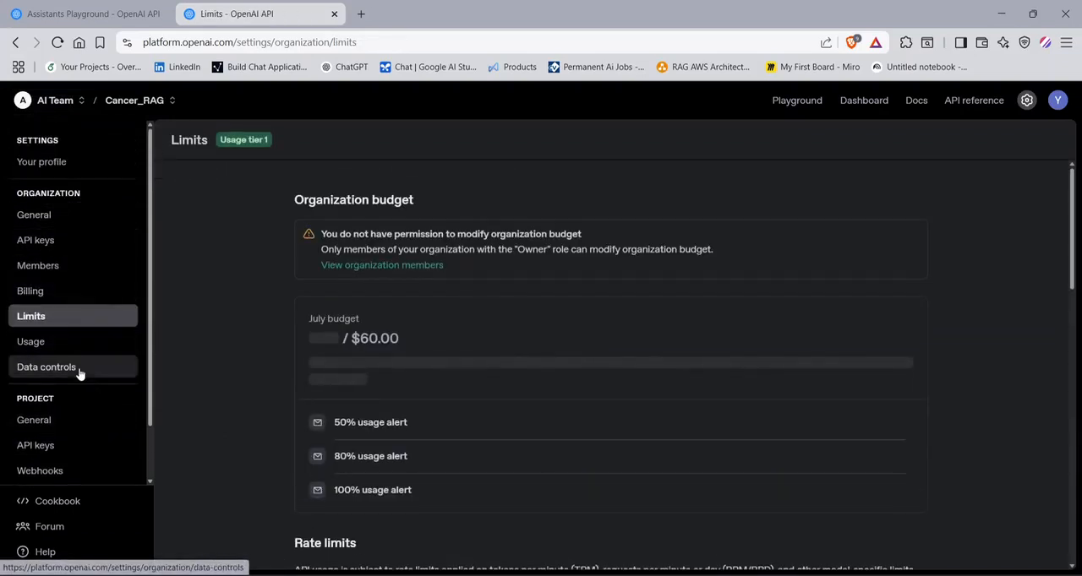
click(75, 269)
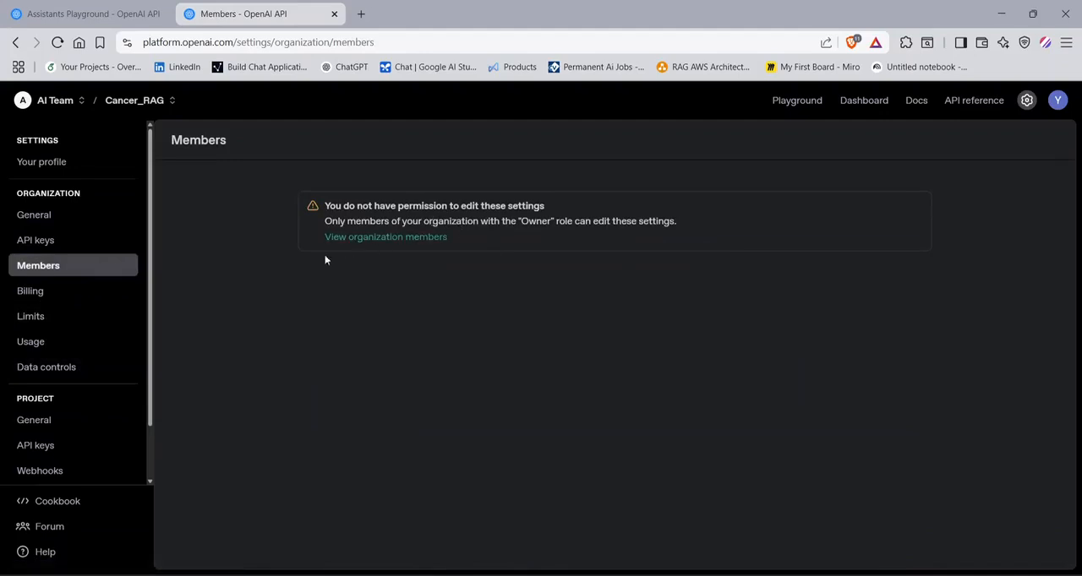
click(71, 104)
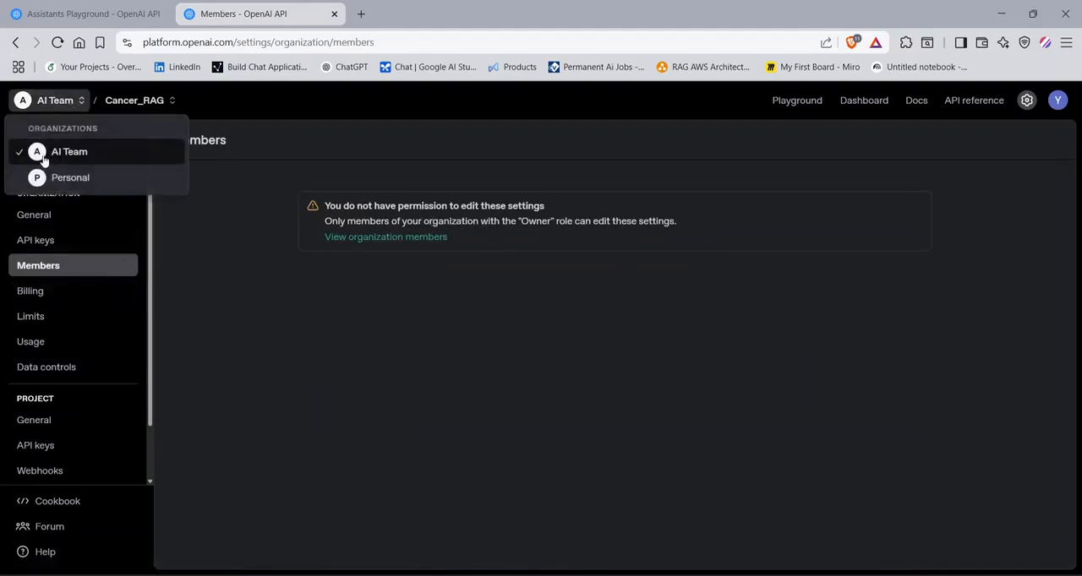
click(257, 377)
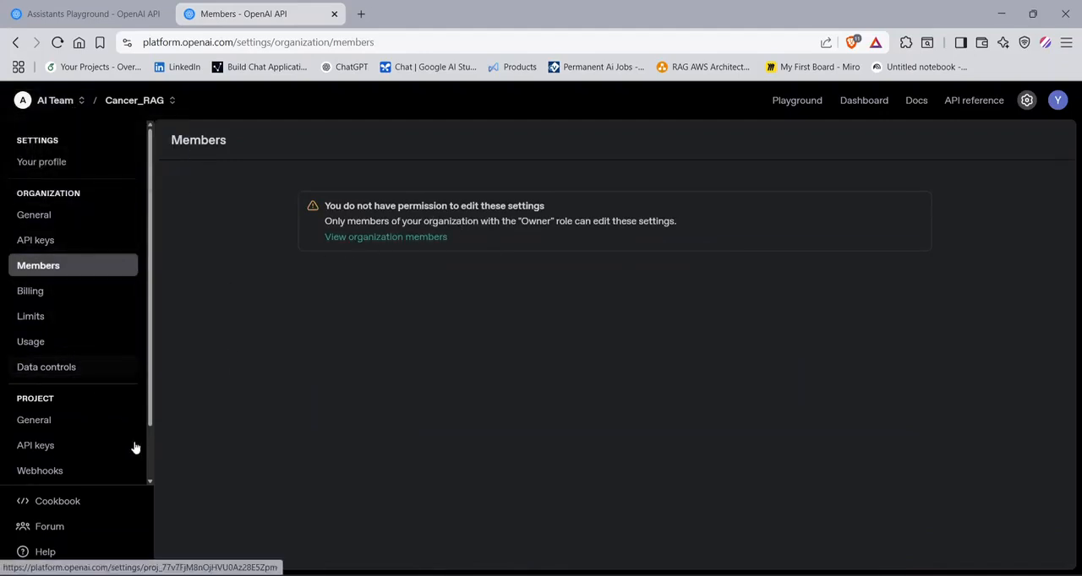
- Switch back to the Personal organization and look at its rate limits per model
click(63, 102)
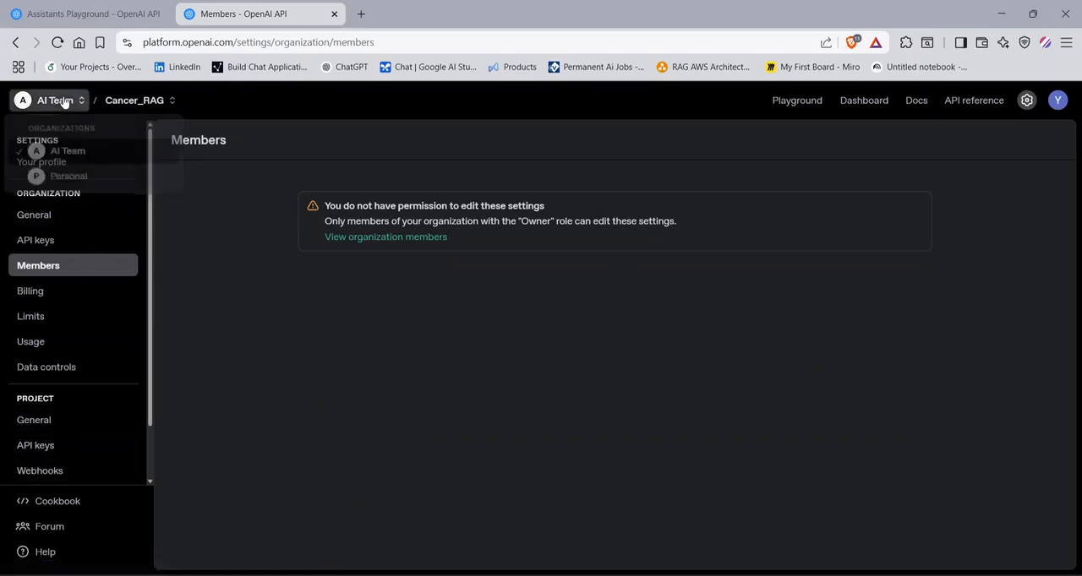
click(65, 177)
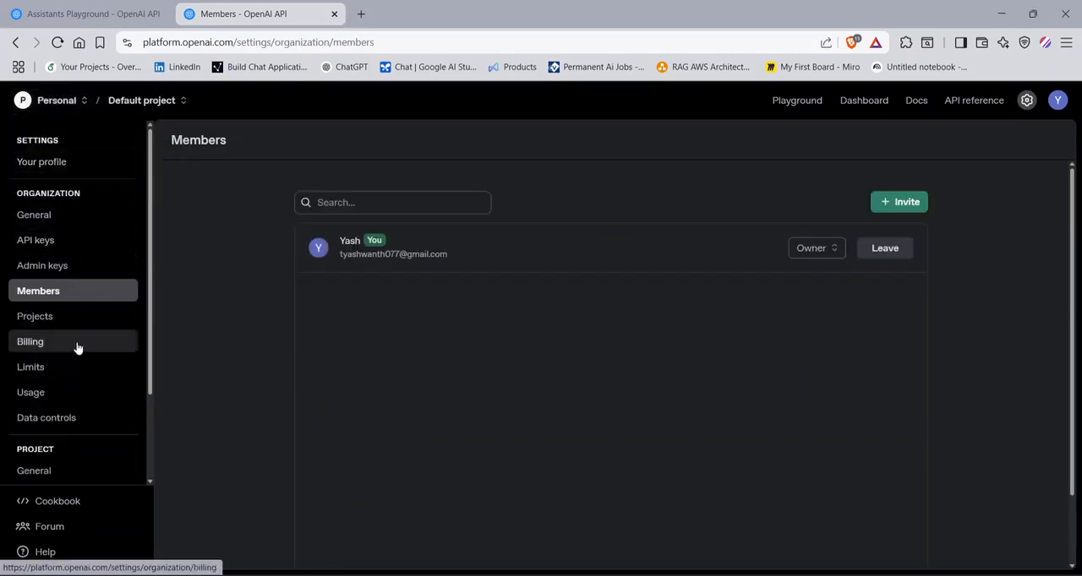
scroll(77, 350, down, 3)
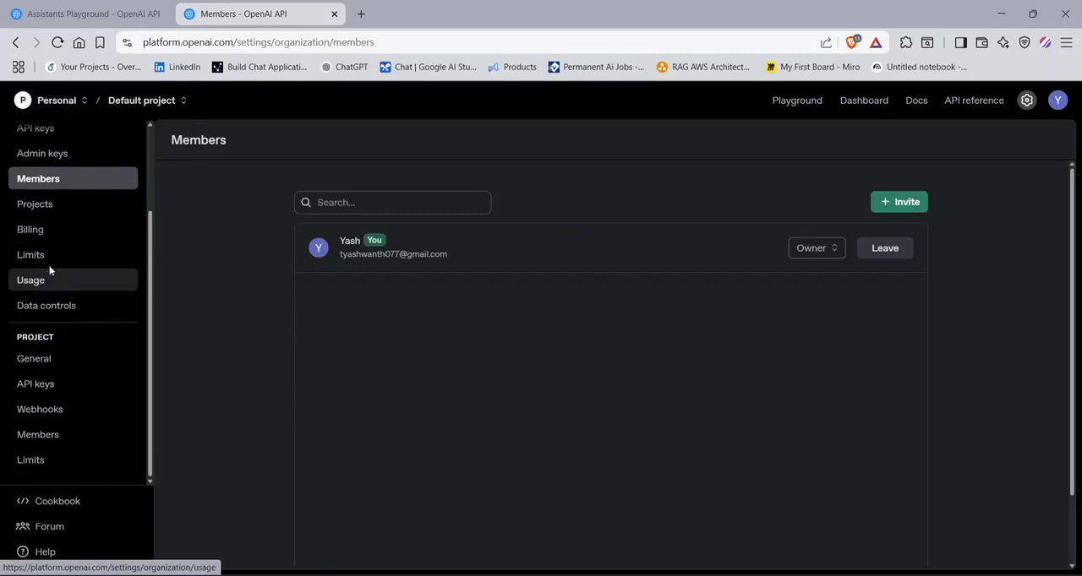
click(50, 258)
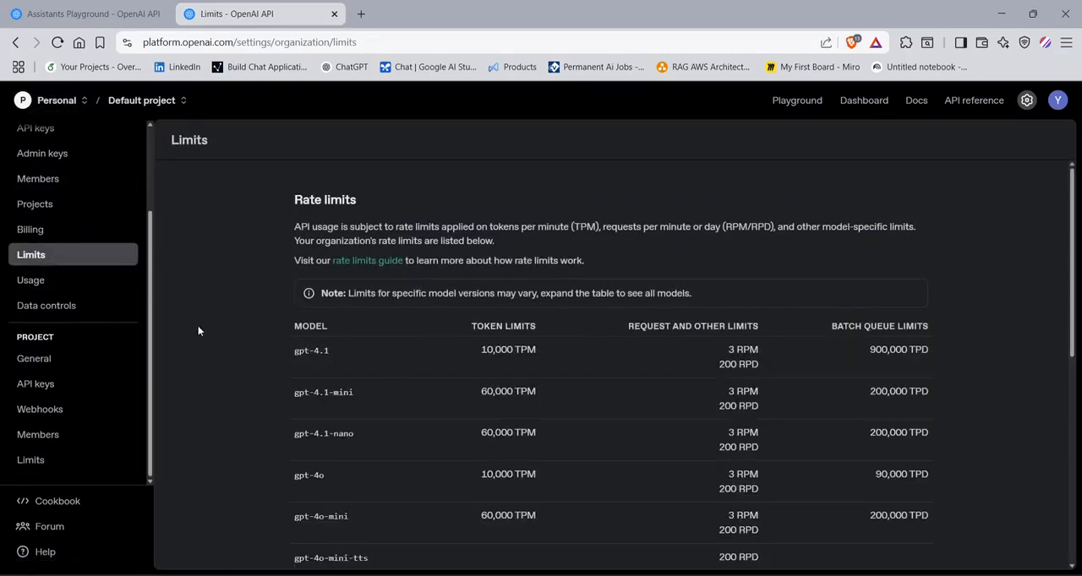
- Look through the Default project's general settings, API keys, webhooks, members and limits
click(67, 359)
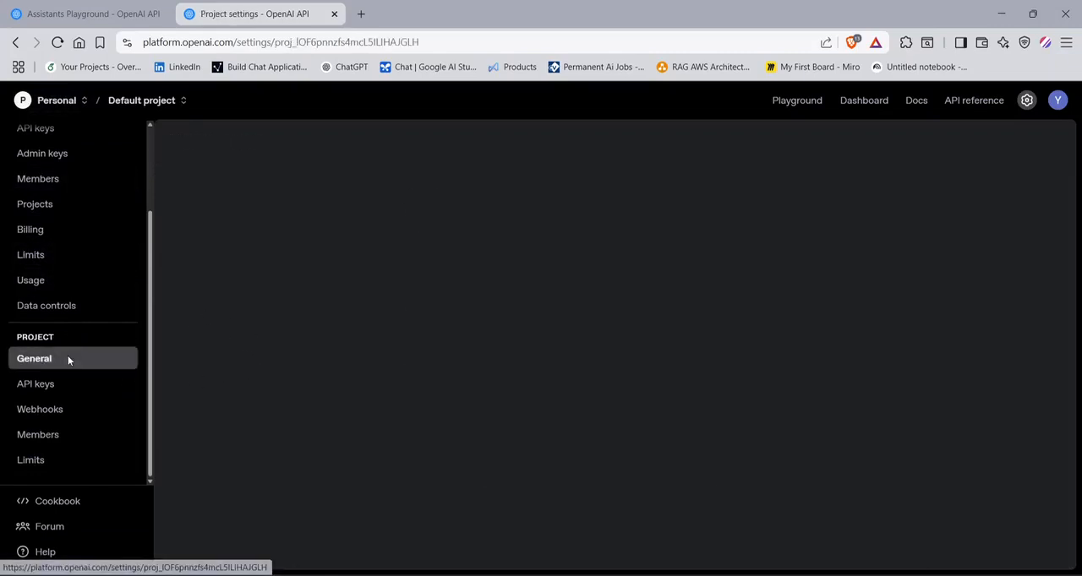
click(87, 385)
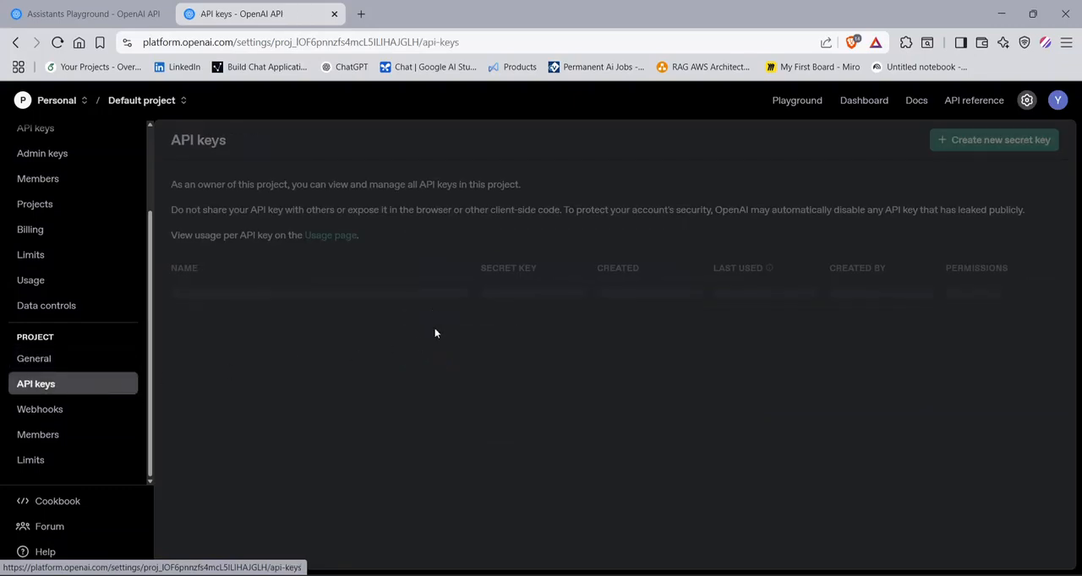
click(67, 411)
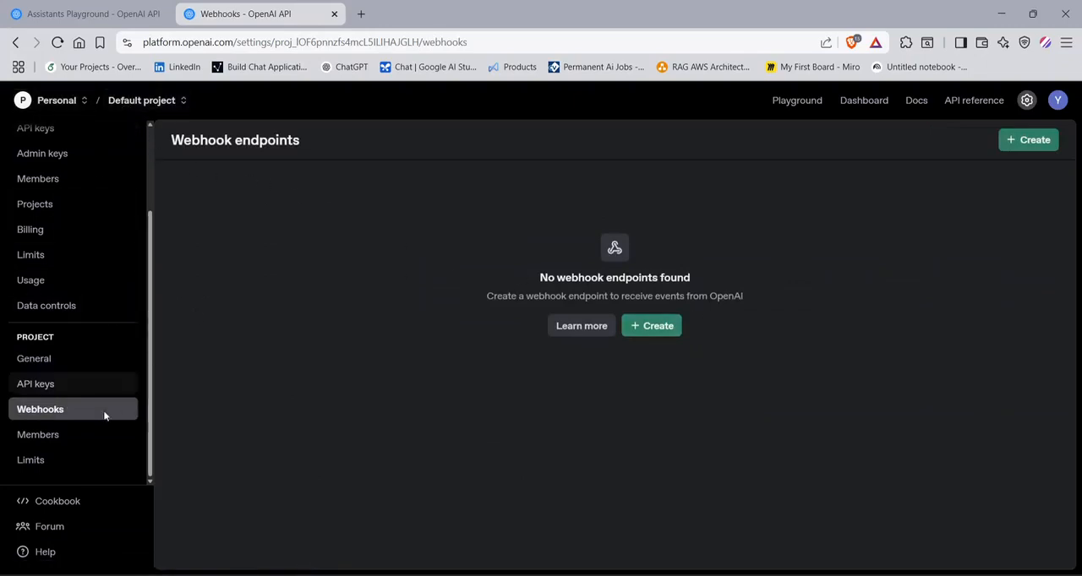
click(87, 433)
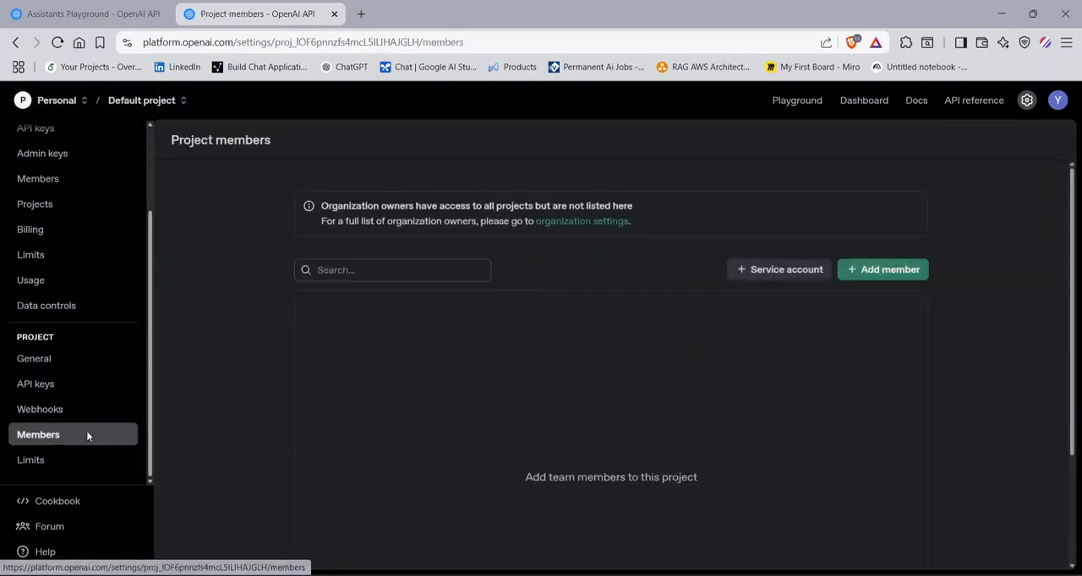
click(63, 467)
- Switch to the AI Team organization and open its organization-level API keys
click(52, 101)
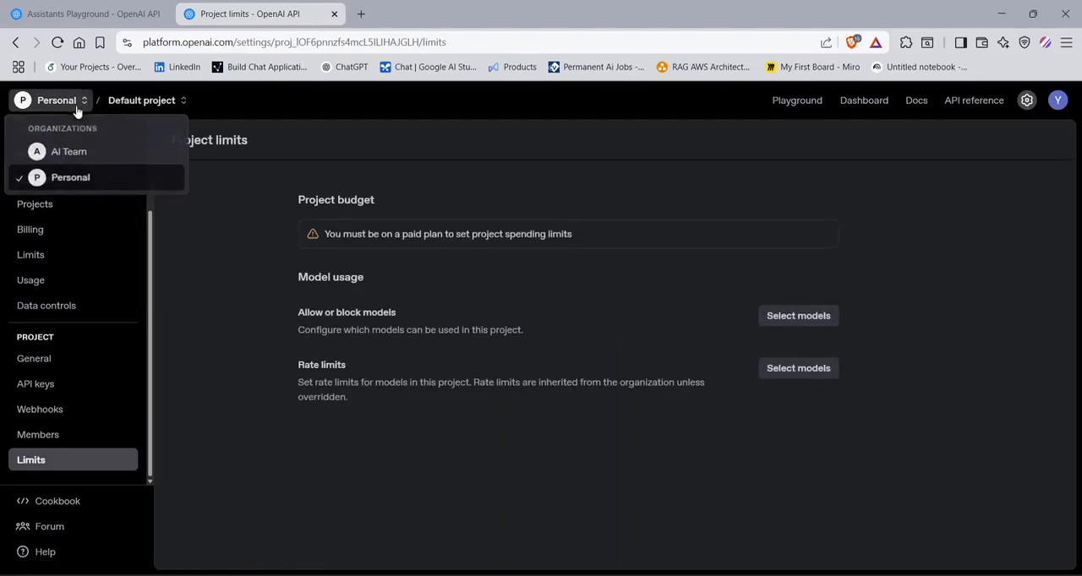
click(59, 156)
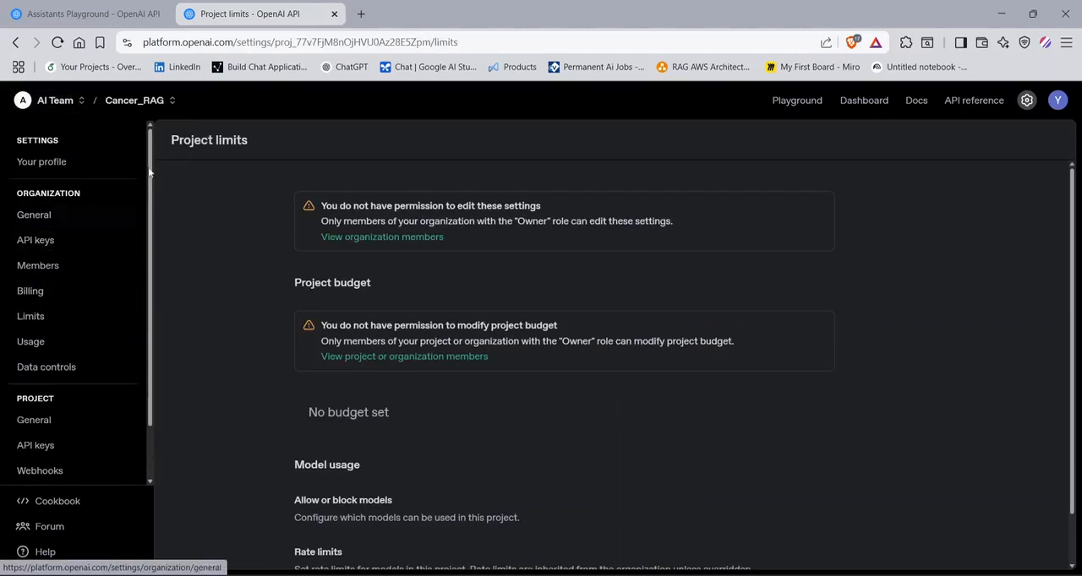
click(49, 241)
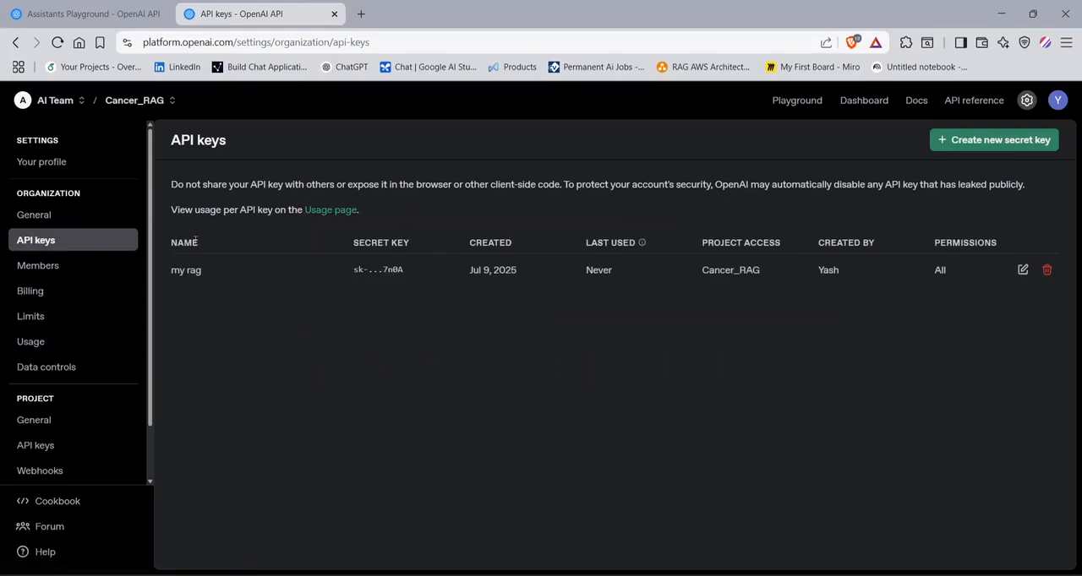
- Check the API keys list with the Default project selected, and return to the Cancer_RAG project
click(150, 110)
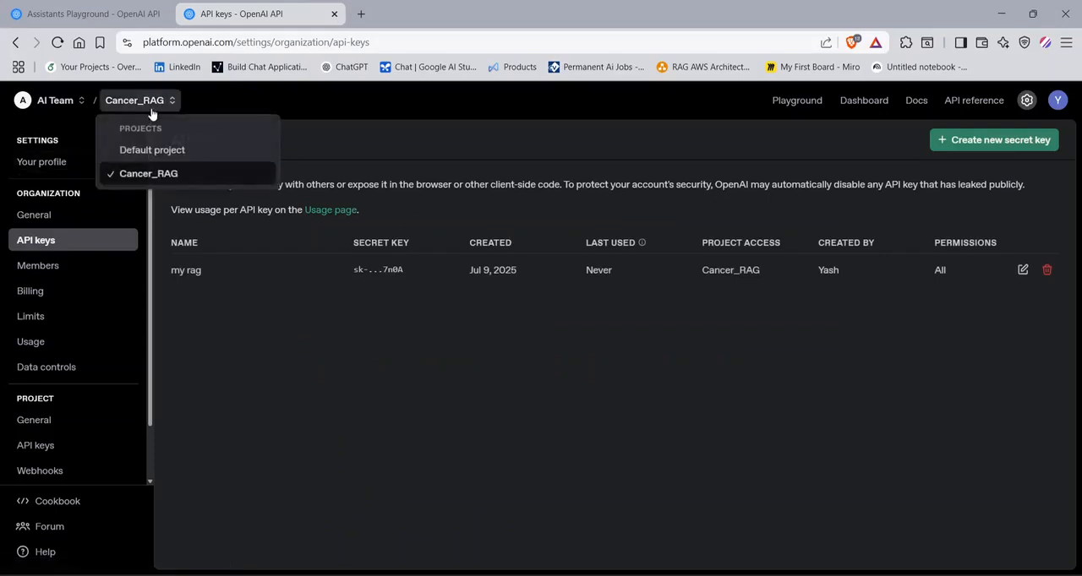
click(147, 146)
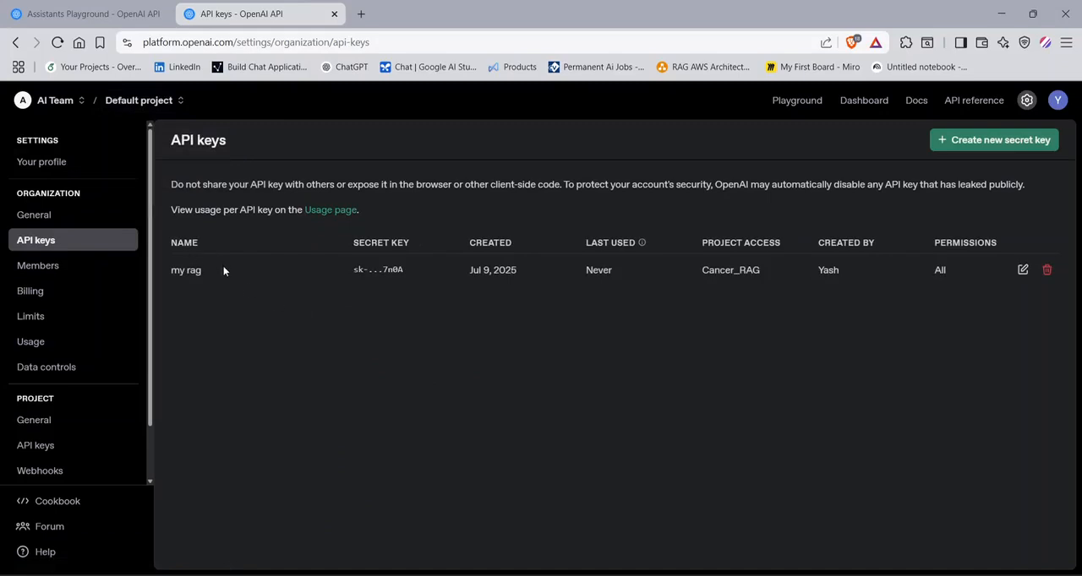
click(131, 112)
click(119, 174)
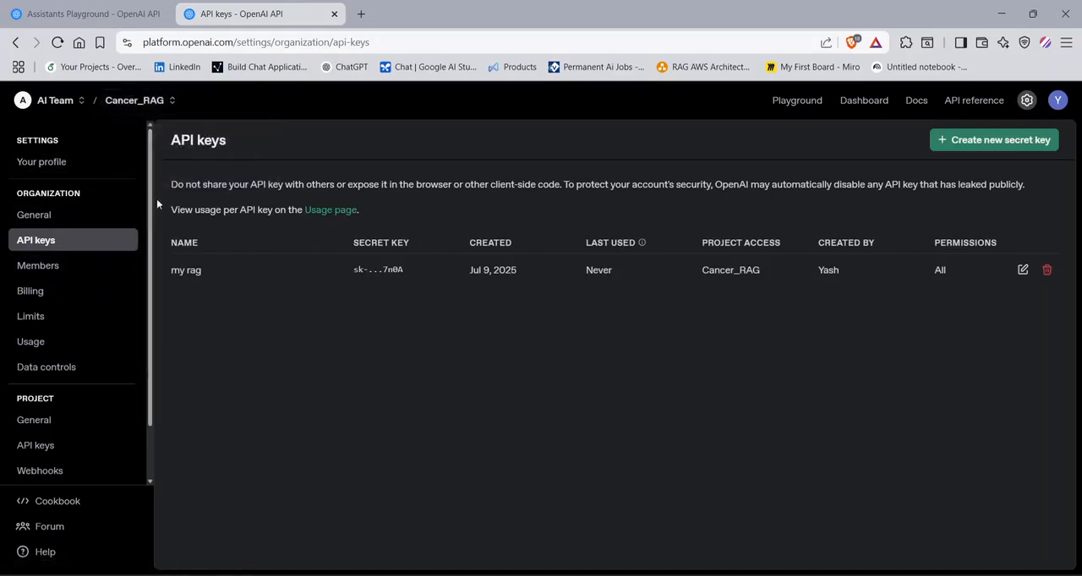
- Look at the AI Team organization's Members page, briefly opening Billing in between
click(88, 270)
click(73, 291)
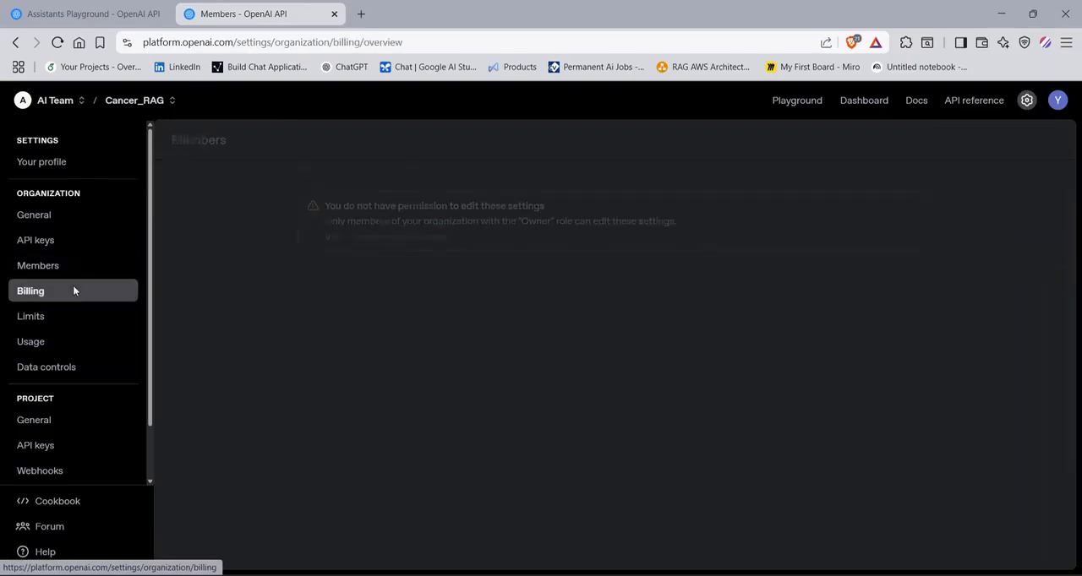
click(86, 271)
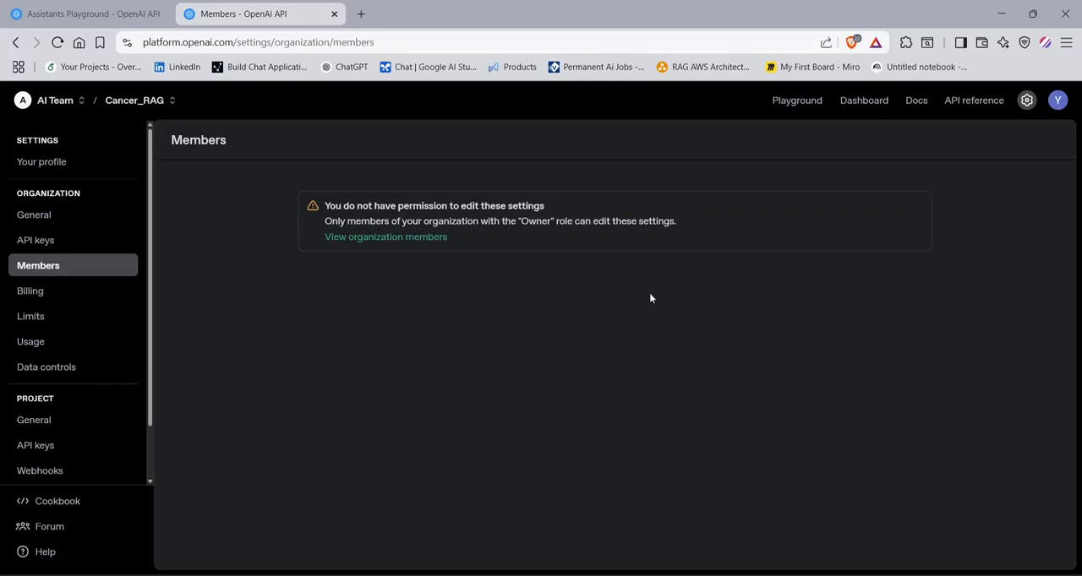
- Examine the AI Team's billing overview, payment methods, billing history and credit grants, and return to the overview
click(49, 293)
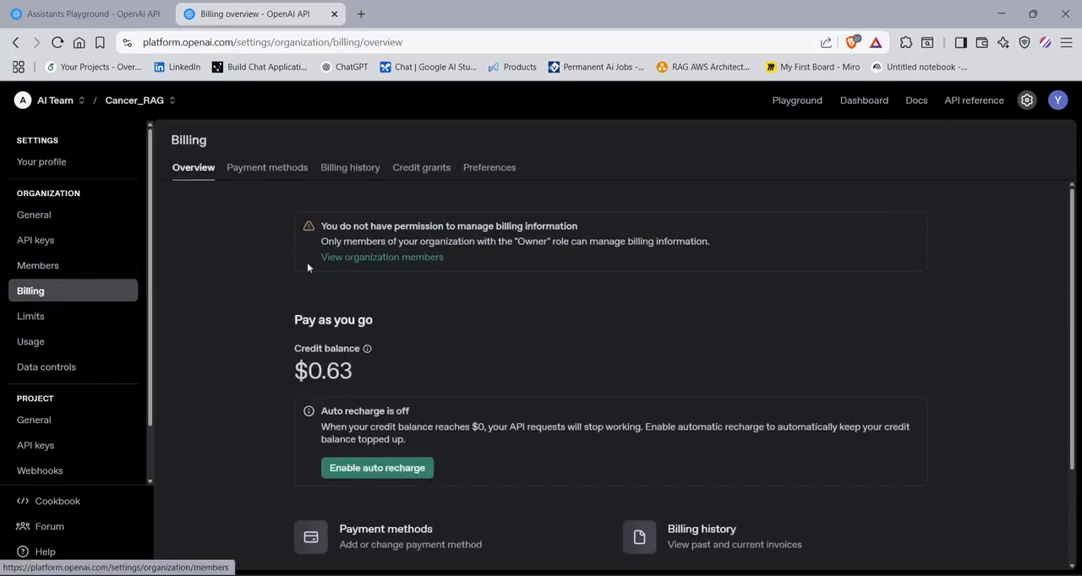
scroll(421, 279, down, 2)
scroll(426, 277, up, 2)
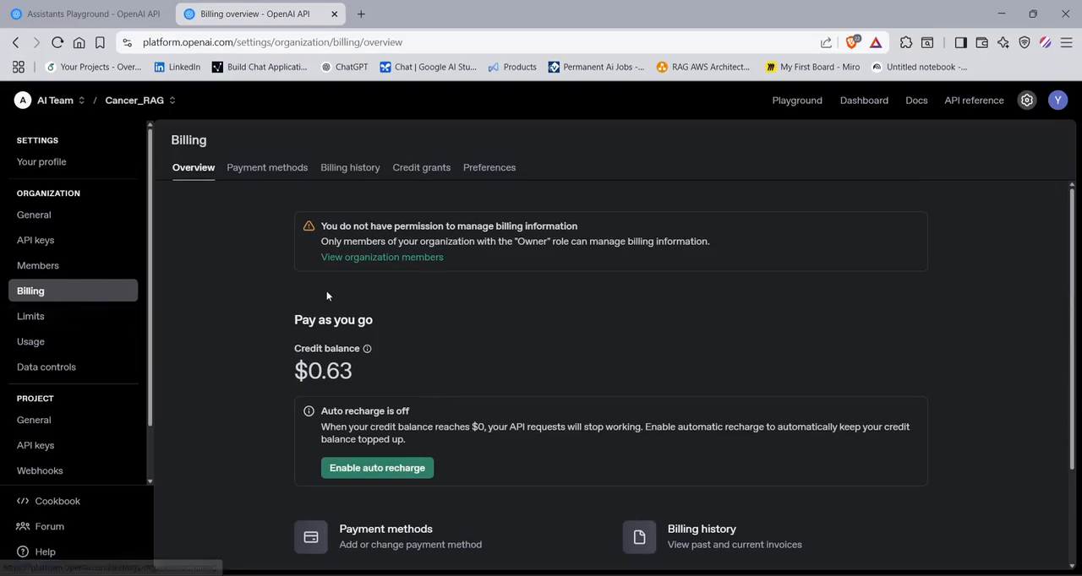
click(263, 173)
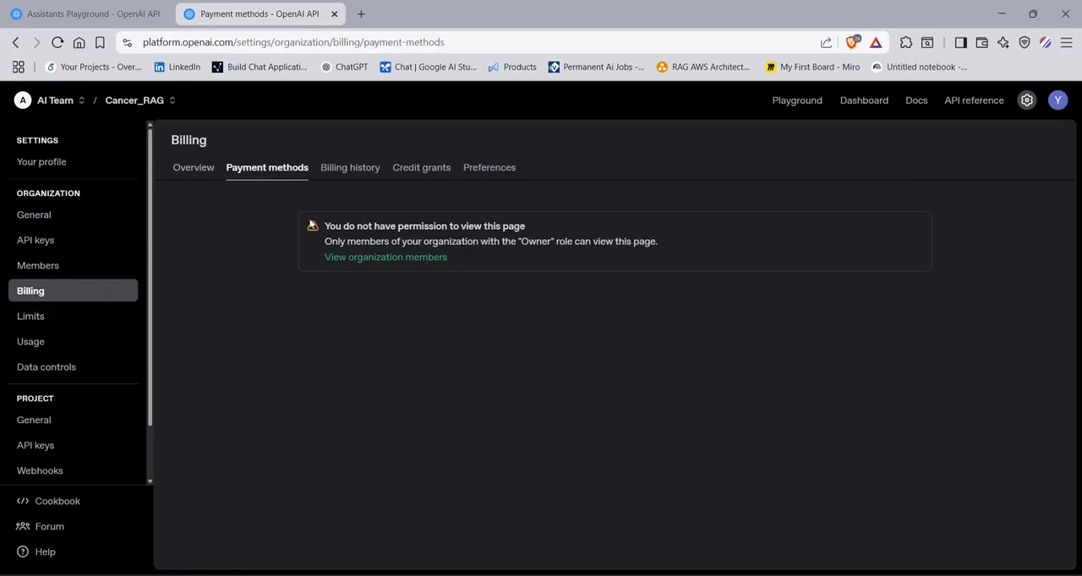
click(327, 176)
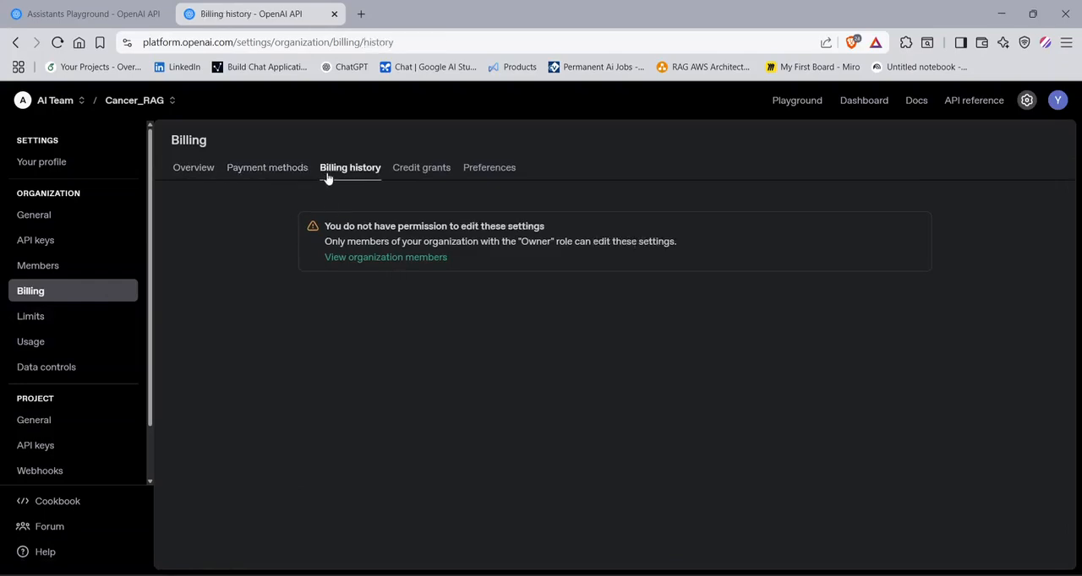
click(425, 179)
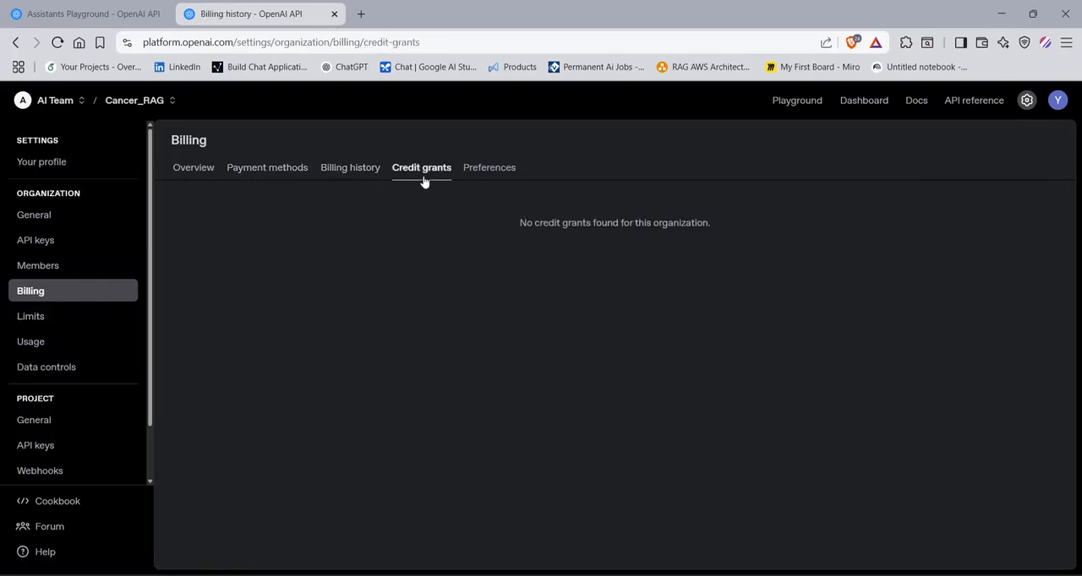
click(208, 171)
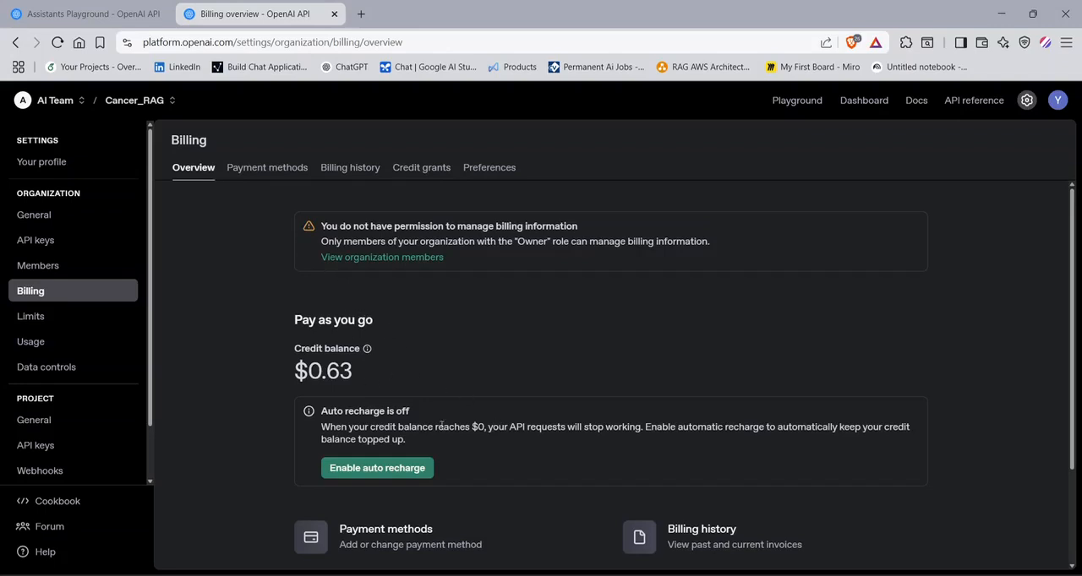
scroll(441, 426, down, 3)
scroll(326, 282, up, 3)
- Examine the AI Team organization's monthly budget, usage alerts and rate limits per model
click(36, 319)
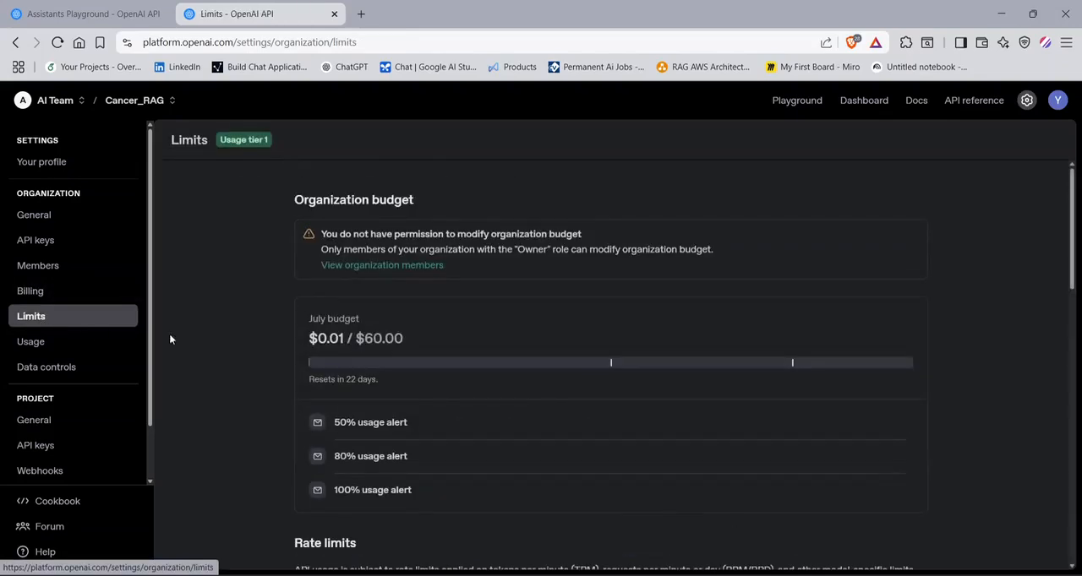
scroll(316, 377, down, 3)
scroll(454, 459, up, 2)
scroll(449, 411, down, 6)
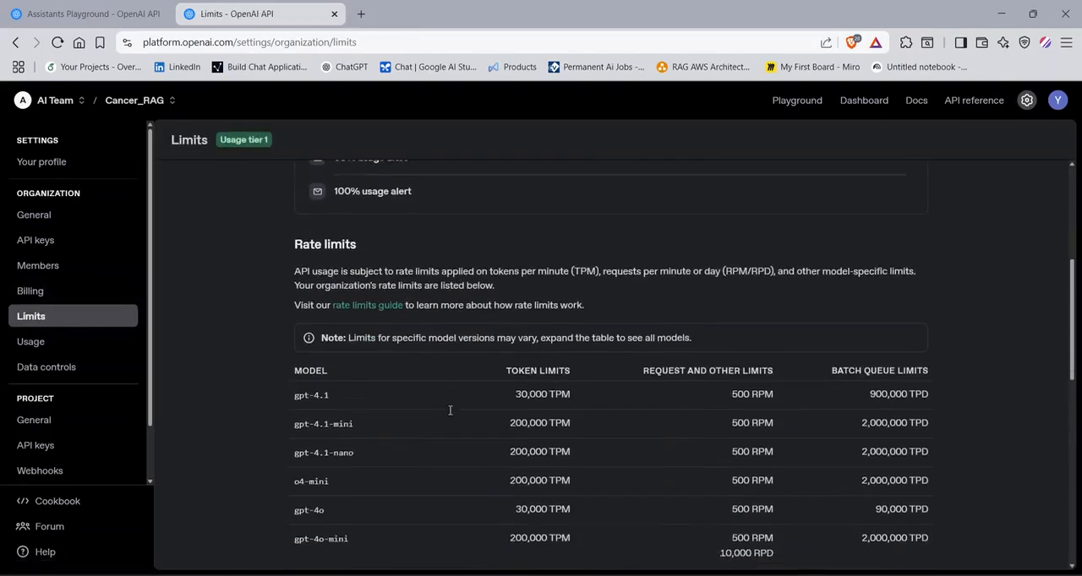
scroll(444, 408, up, 2)
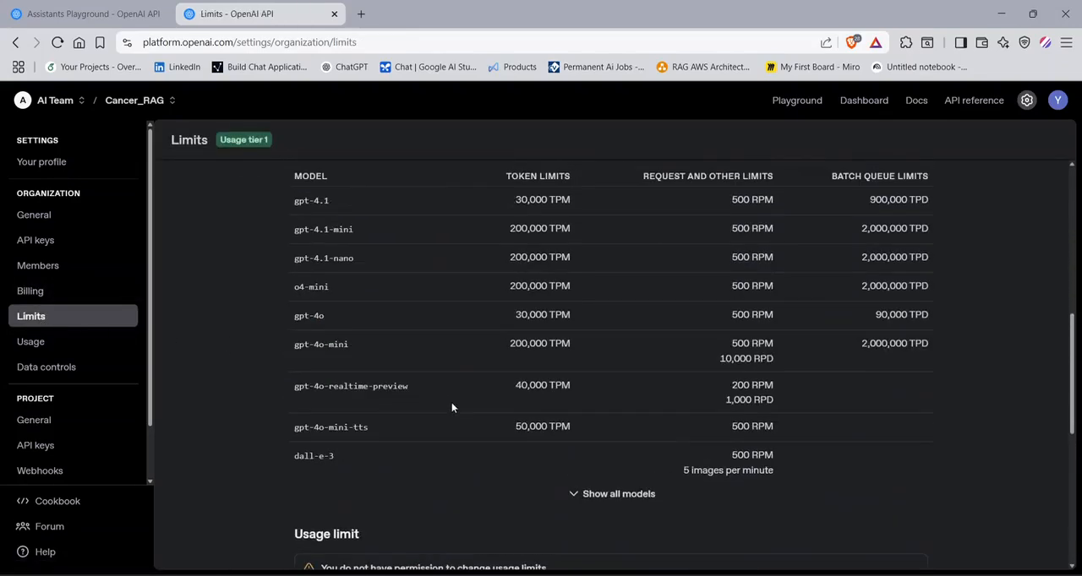
- Examine the AI Team organization's usage charts and open the grouping options for Total Spend
click(72, 342)
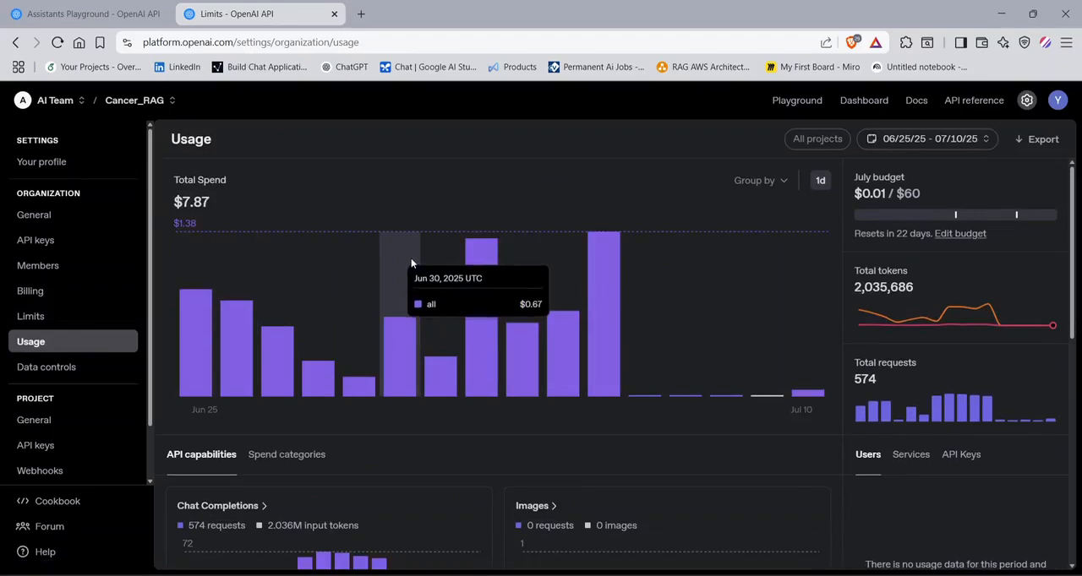
scroll(290, 448, down, 1)
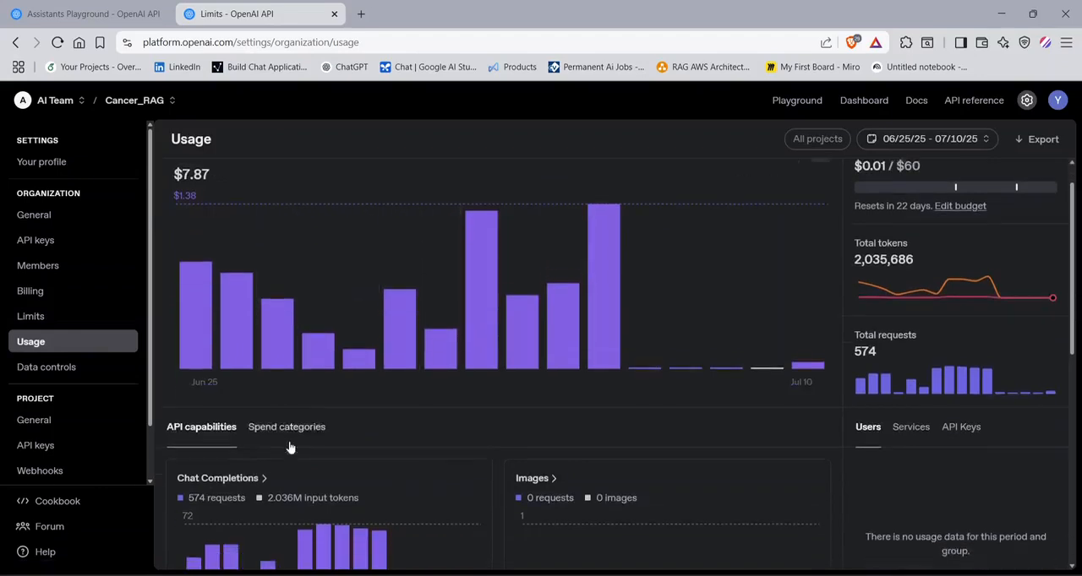
scroll(355, 436, down, 2)
scroll(512, 430, up, 3)
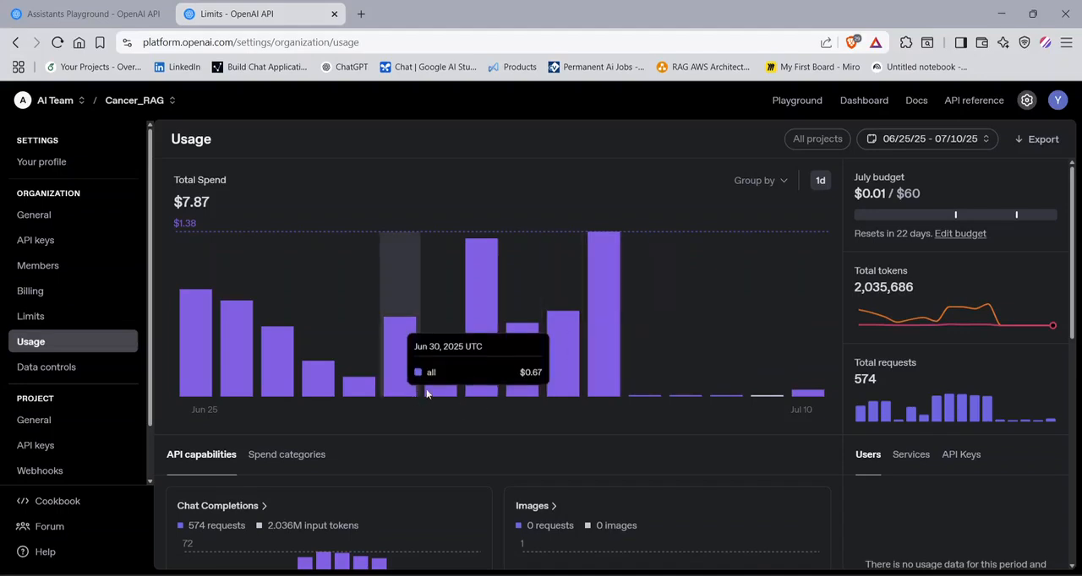
click(769, 180)
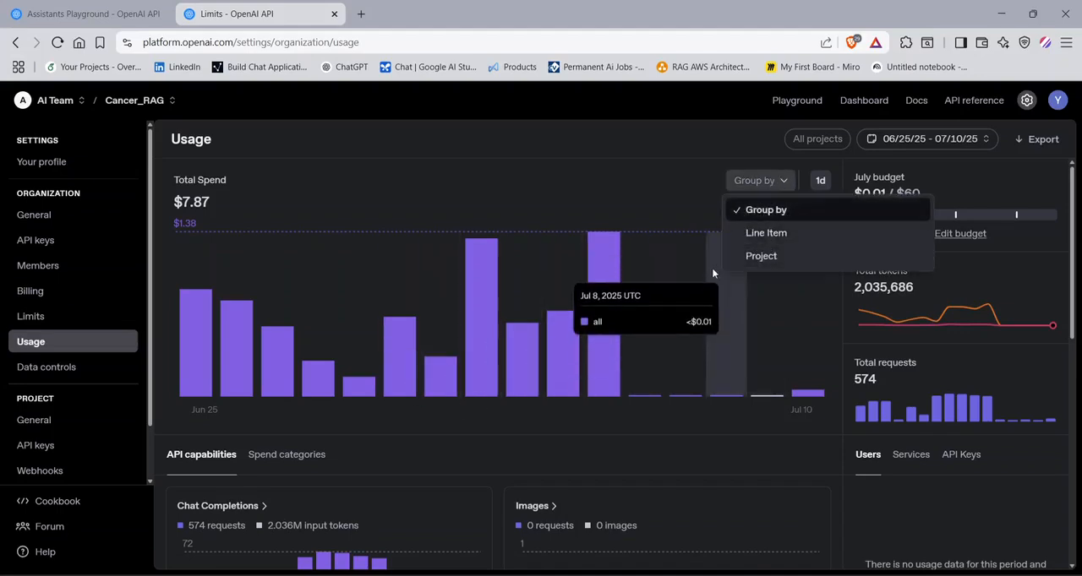
- Group Total Spend by project and compare the projects' daily spending, toggling the default and Cancer_RAG projects in the chart
click(738, 257)
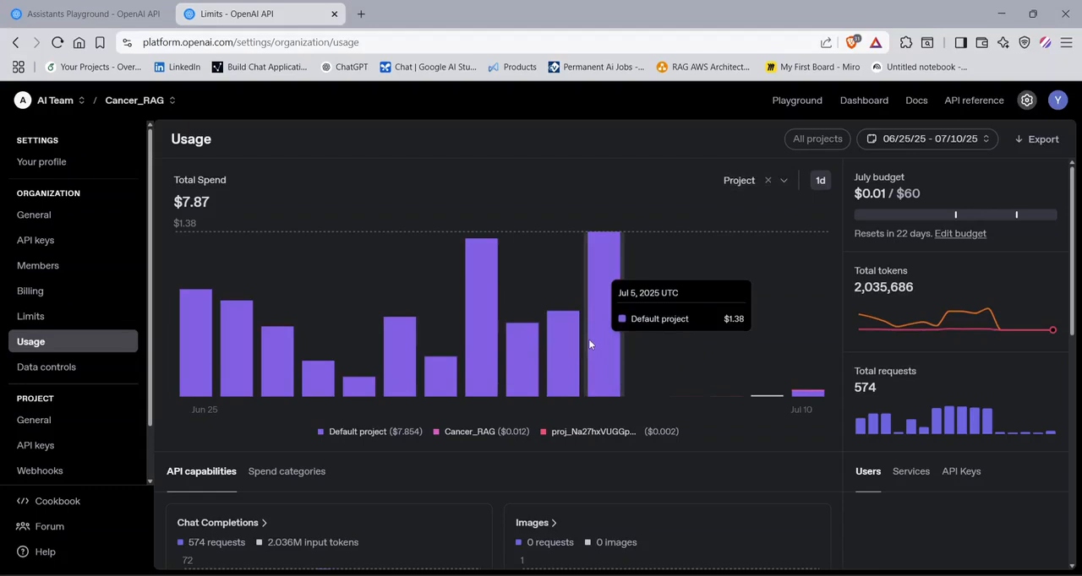
click(497, 432)
click(497, 432)
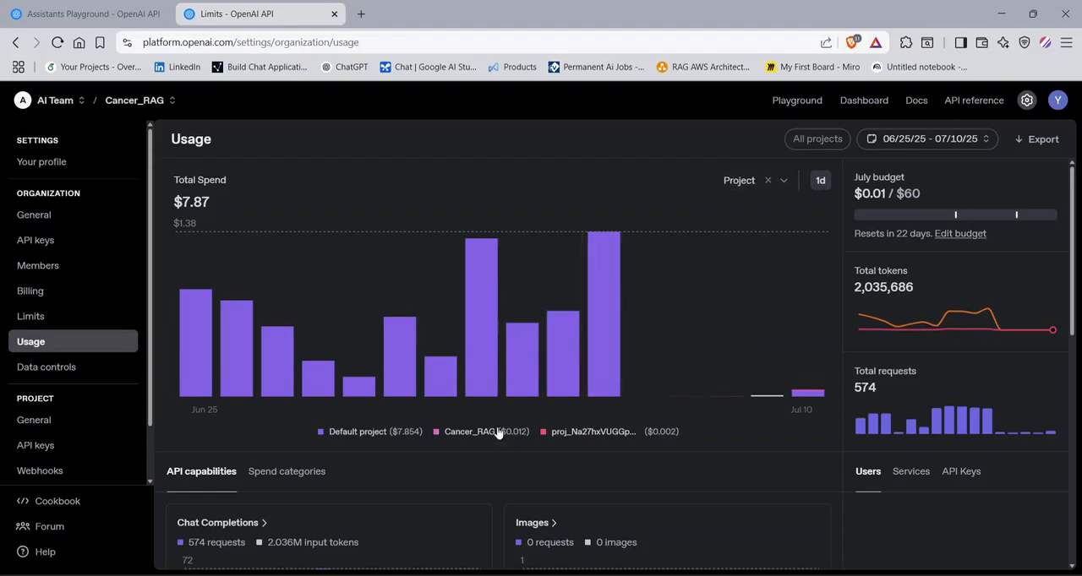
click(356, 433)
mouse_move(803, 344)
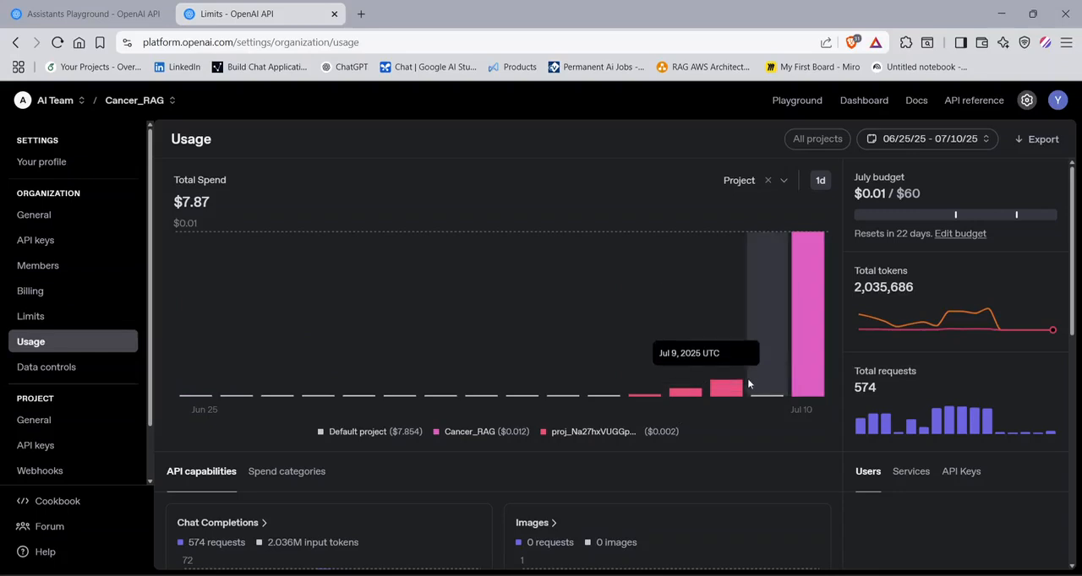
click(352, 434)
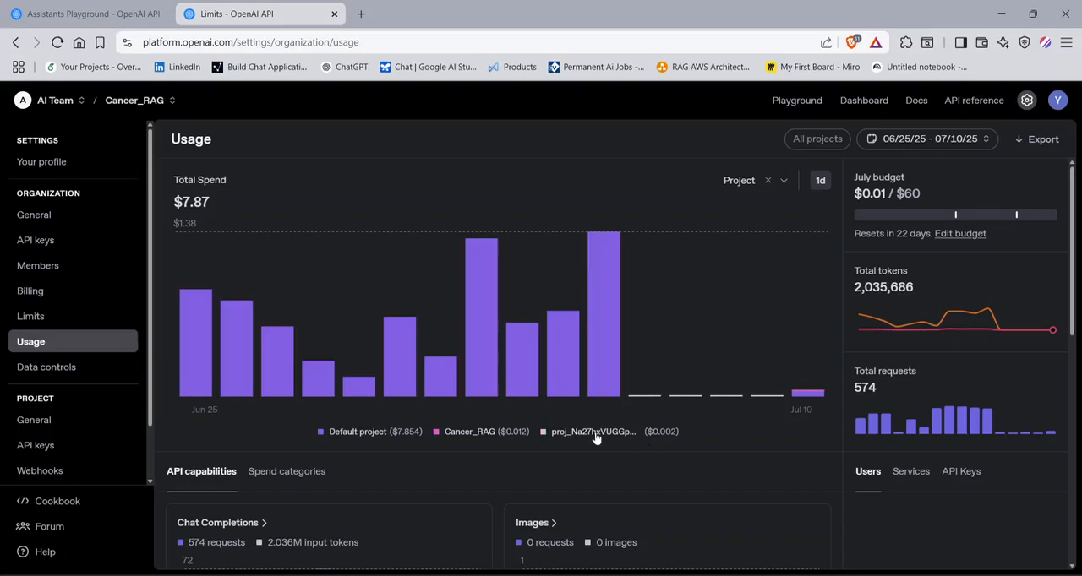
scroll(615, 427, down, 2)
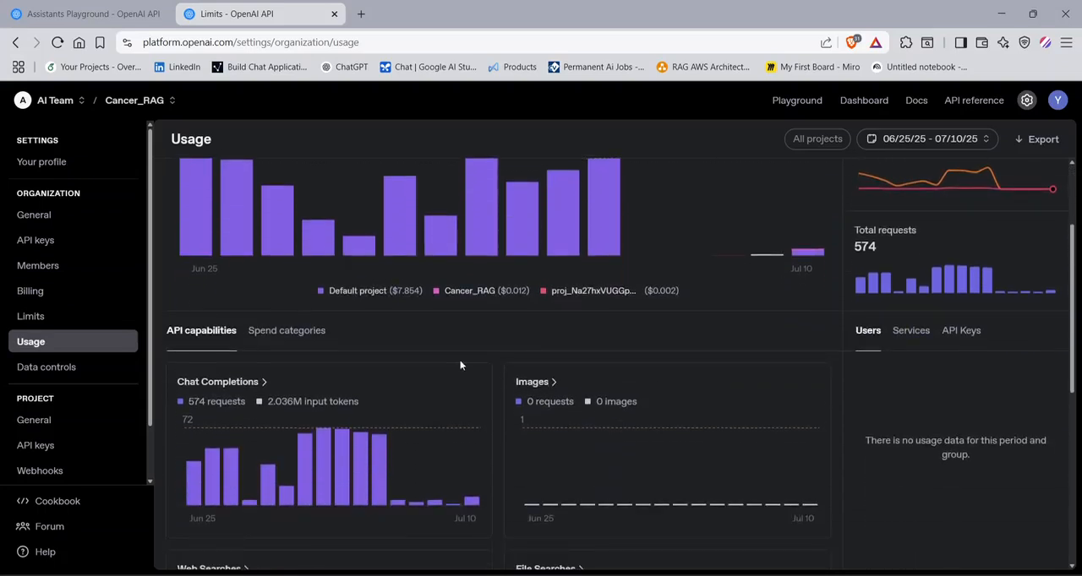
scroll(459, 365, up, 2)
- Group Total Spend by line item and inspect the daily input and output costs per model
click(728, 180)
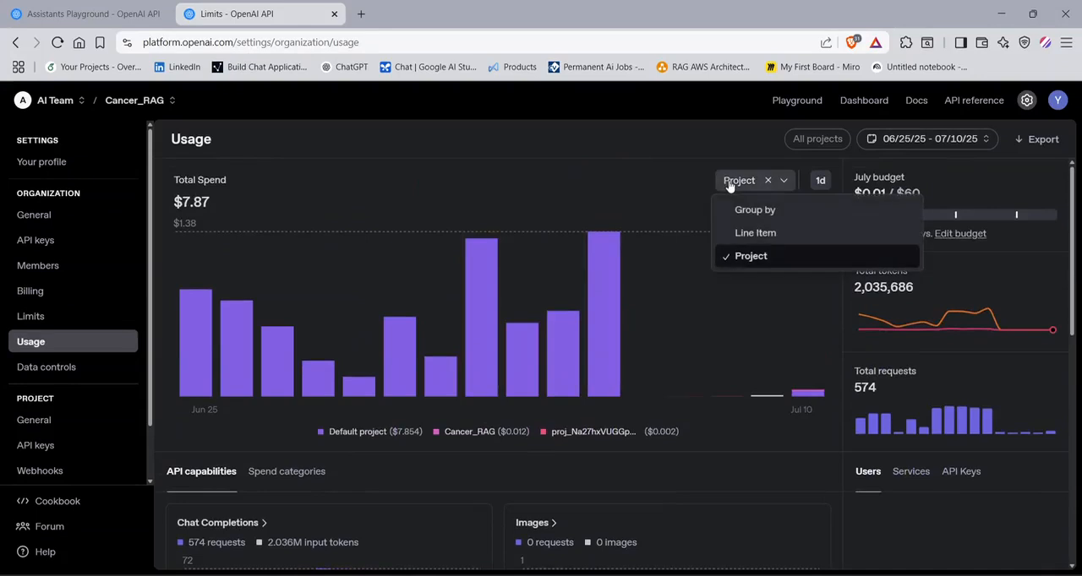
click(749, 240)
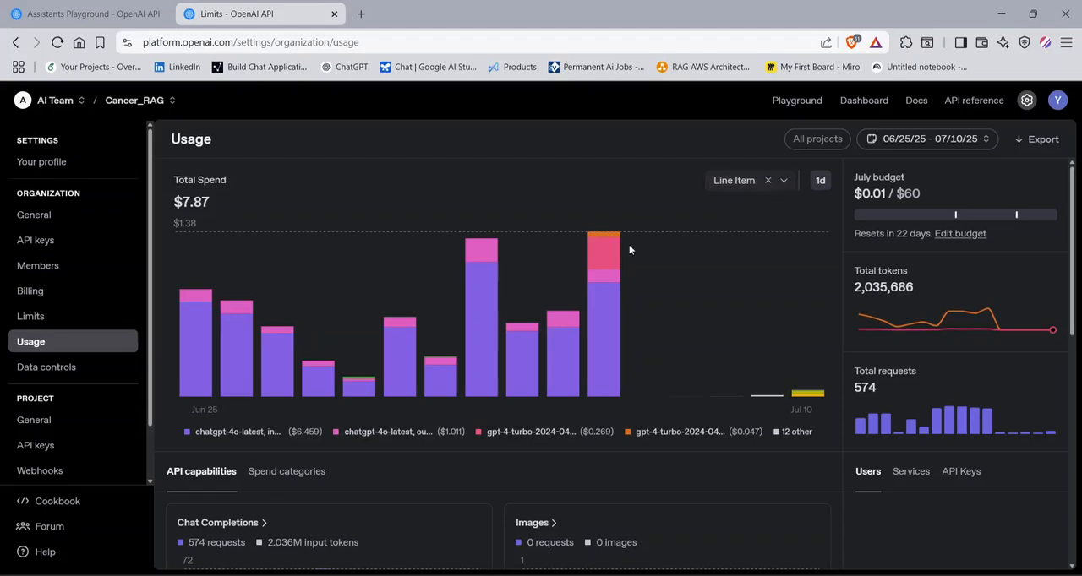
mouse_move(612, 349)
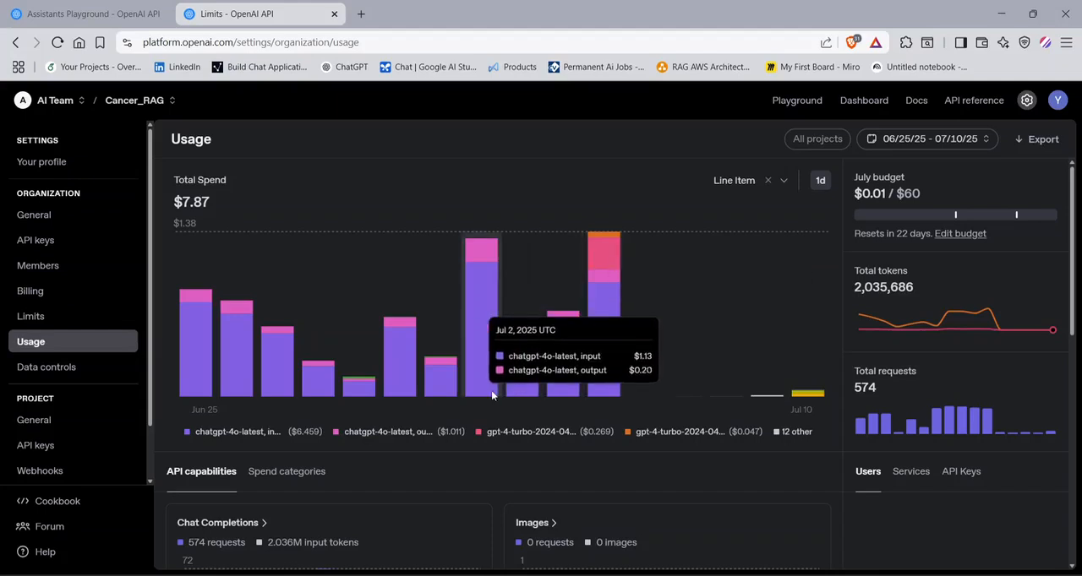
scroll(477, 381, down, 3)
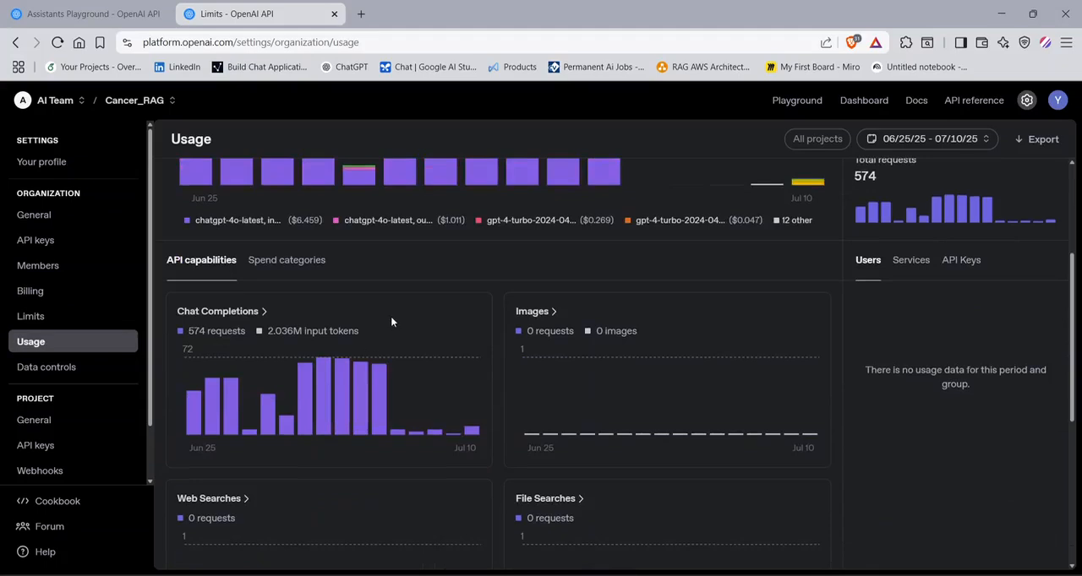
scroll(278, 294, up, 3)
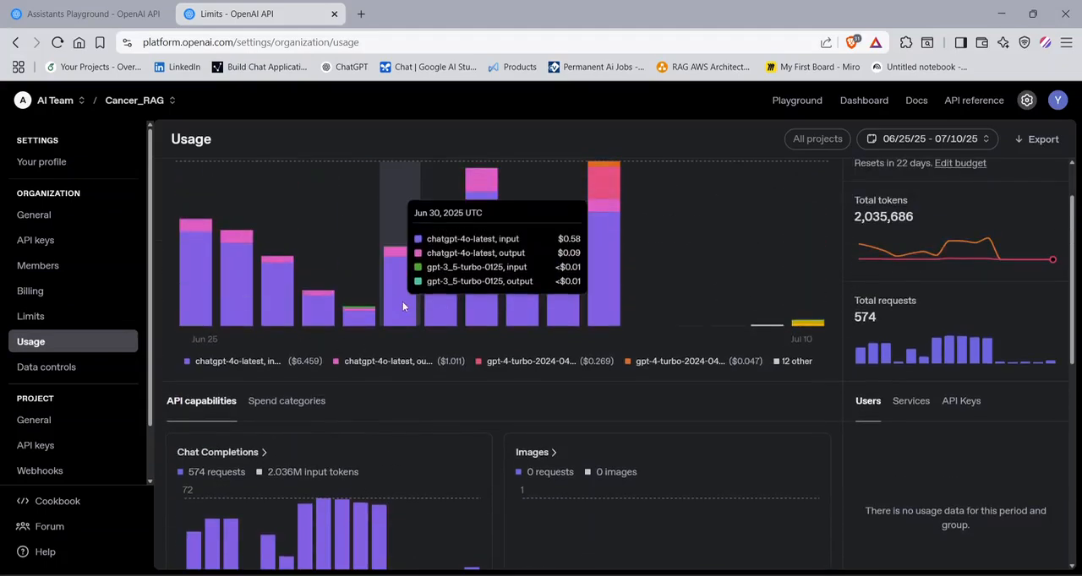
- Examine the request and input token figures for Chat Completions under API capabilities
scroll(403, 304, down, 3)
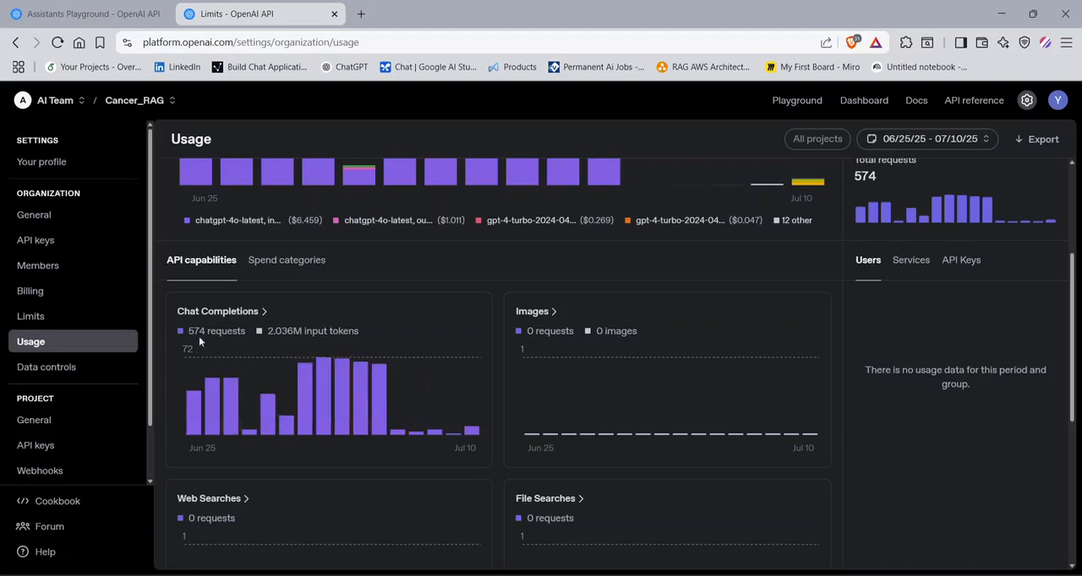
drag(205, 333, 242, 336)
click(381, 329)
drag(374, 330, 270, 335)
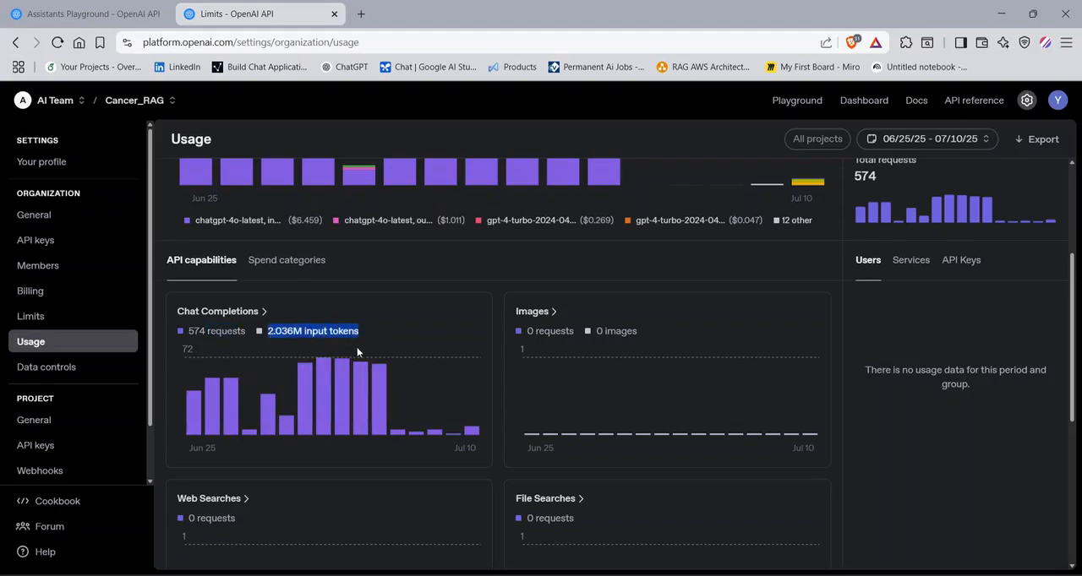
scroll(428, 340, down, 2)
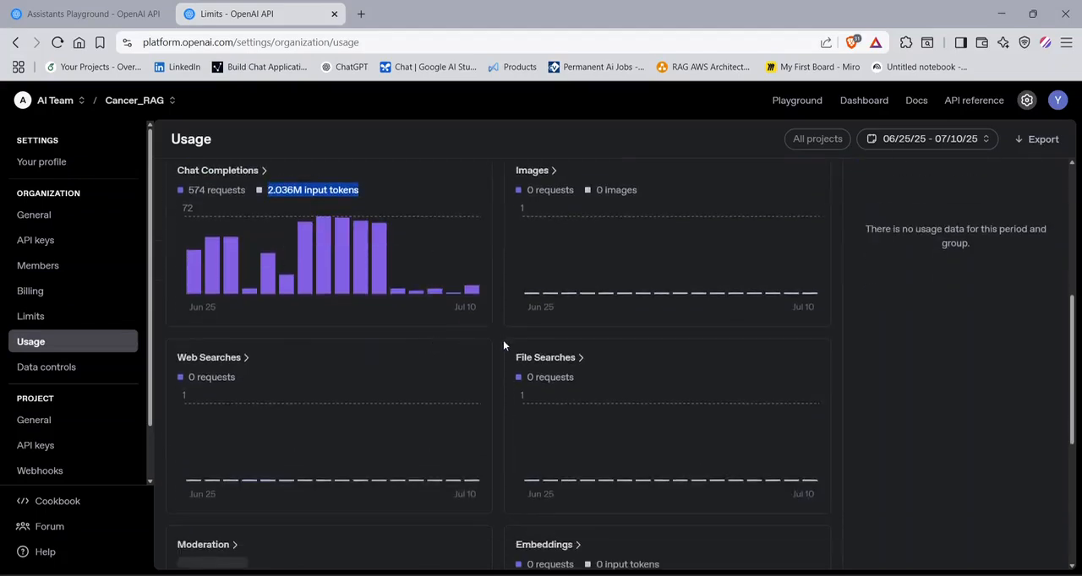
scroll(503, 340, up, 2)
scroll(524, 338, up, 2)
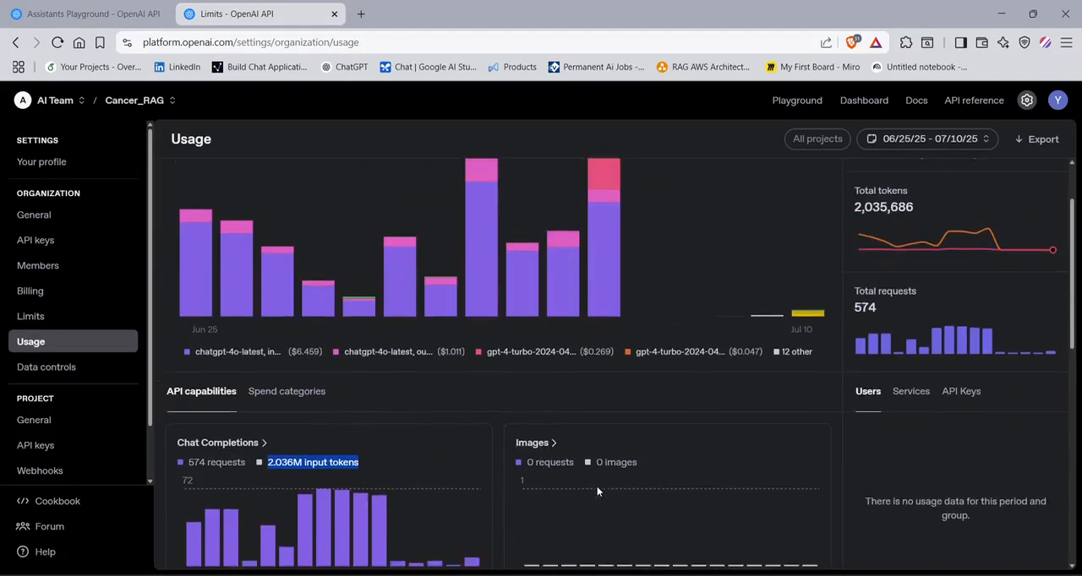
- Examine the remaining API capability charts, including Moderation and the July 10 Audio Transcriptions usage
scroll(596, 485, down, 6)
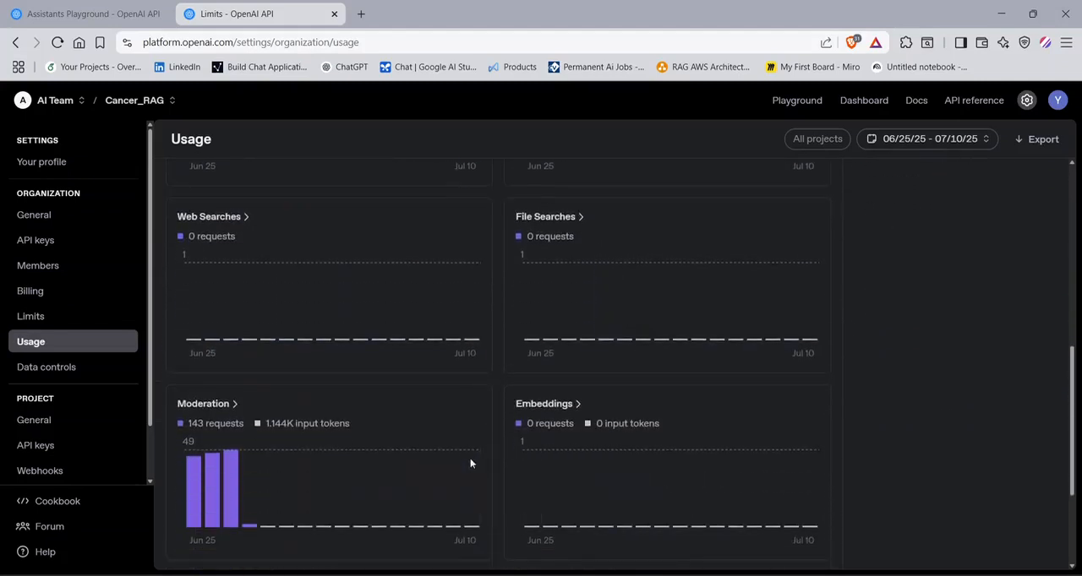
scroll(493, 480, down, 1)
scroll(493, 479, down, 3)
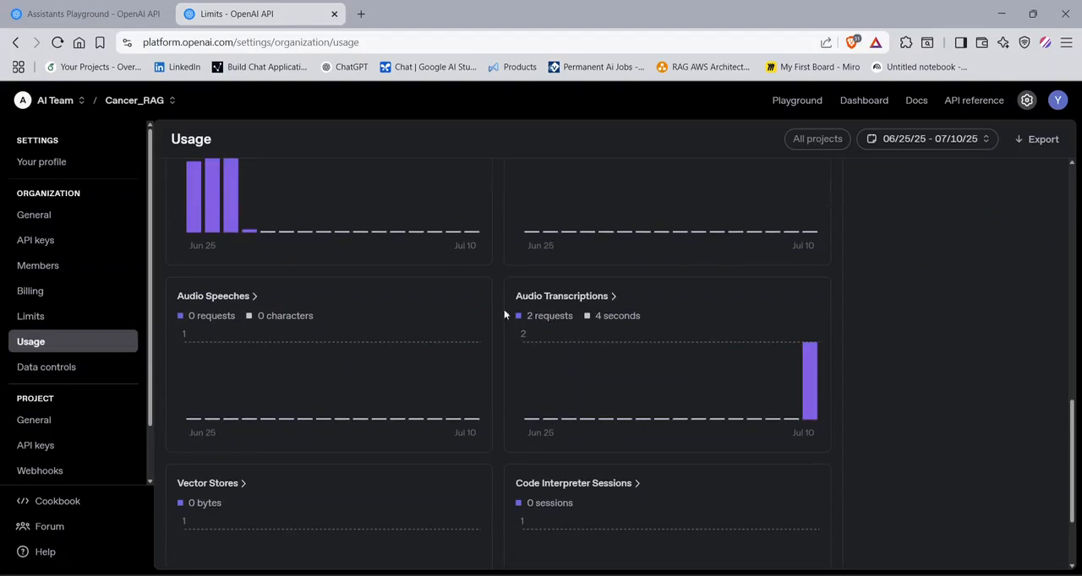
mouse_move(817, 396)
mouse_move(806, 371)
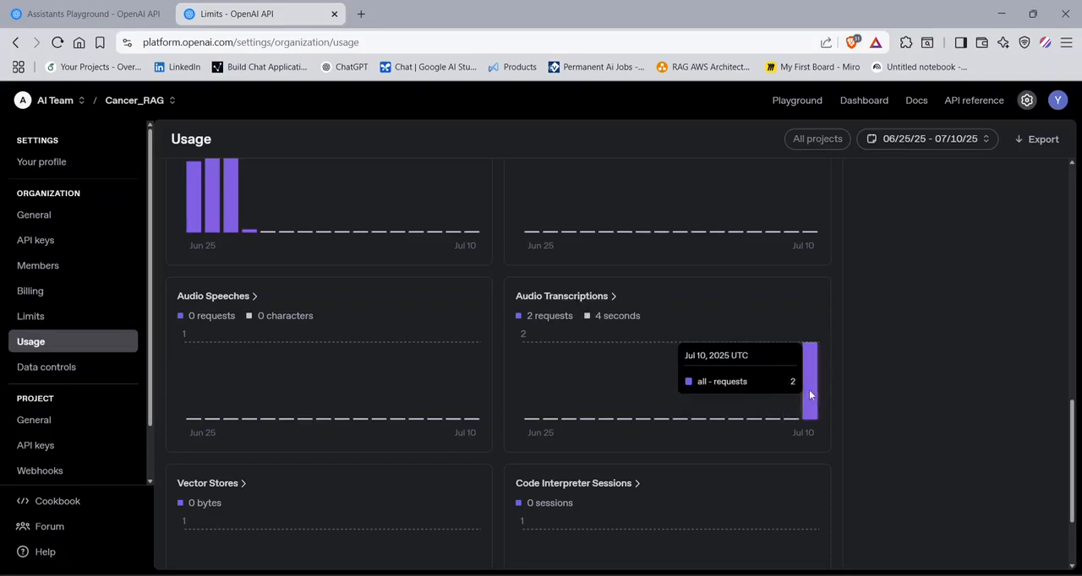
scroll(810, 394, down, 2)
scroll(809, 394, up, 7)
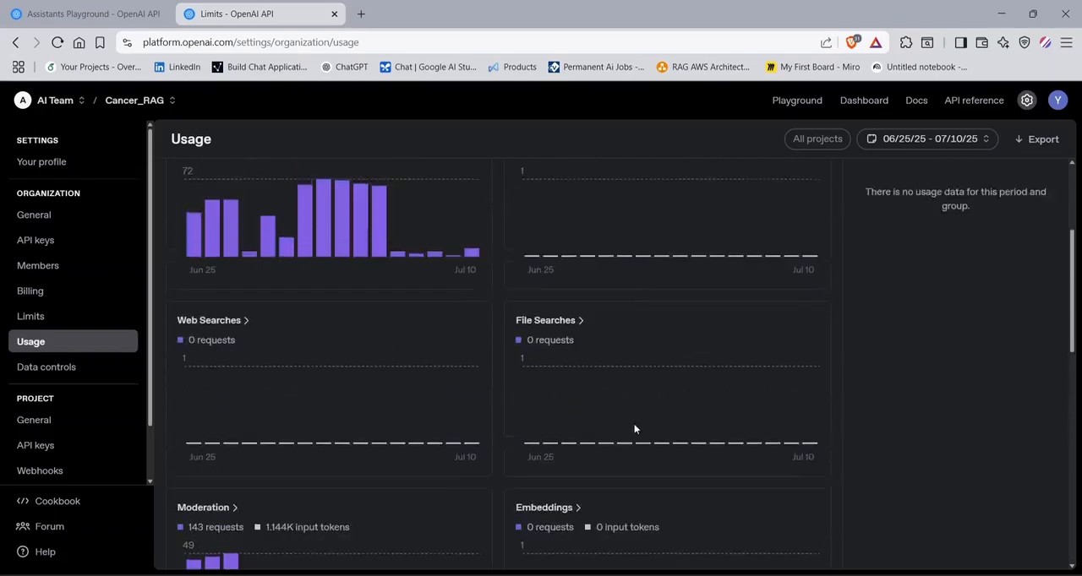
scroll(635, 429, up, 4)
- Examine the organization's data visibility settings for Threads, Usage dashboard and Logs
click(76, 369)
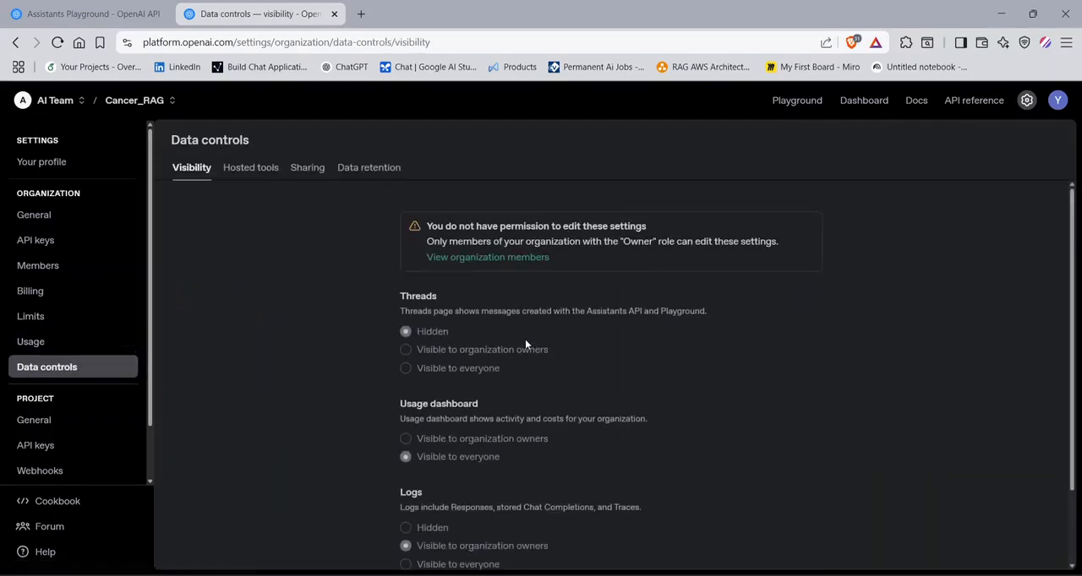
scroll(507, 349, down, 2)
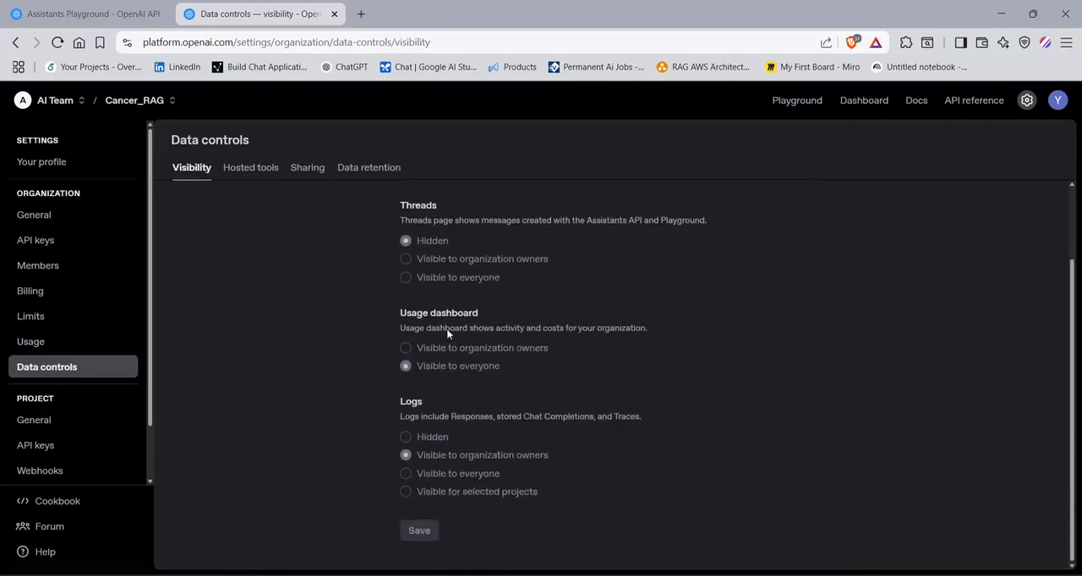
scroll(446, 333, up, 1)
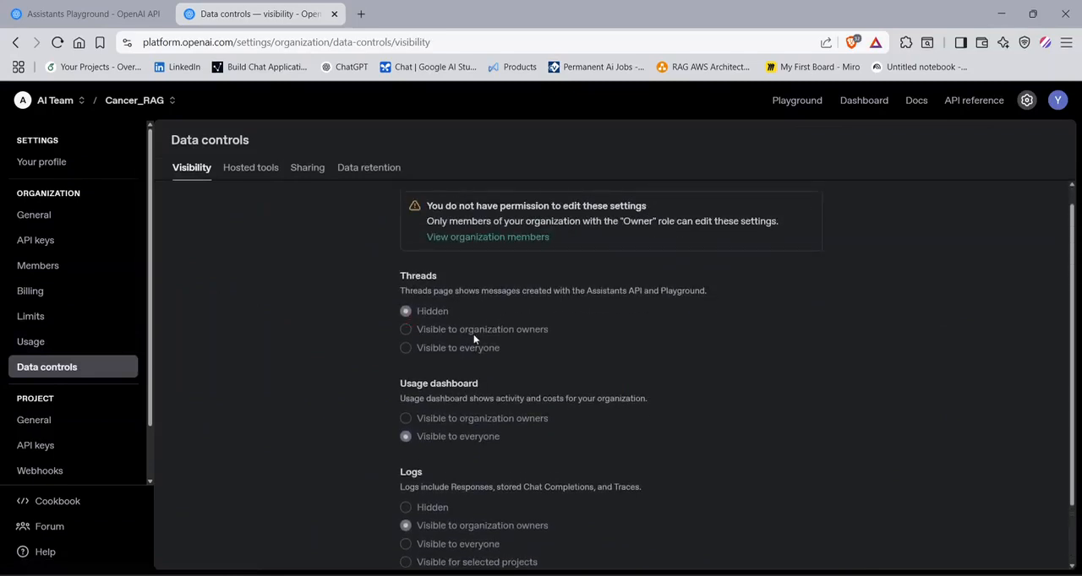
scroll(467, 420, down, 1)
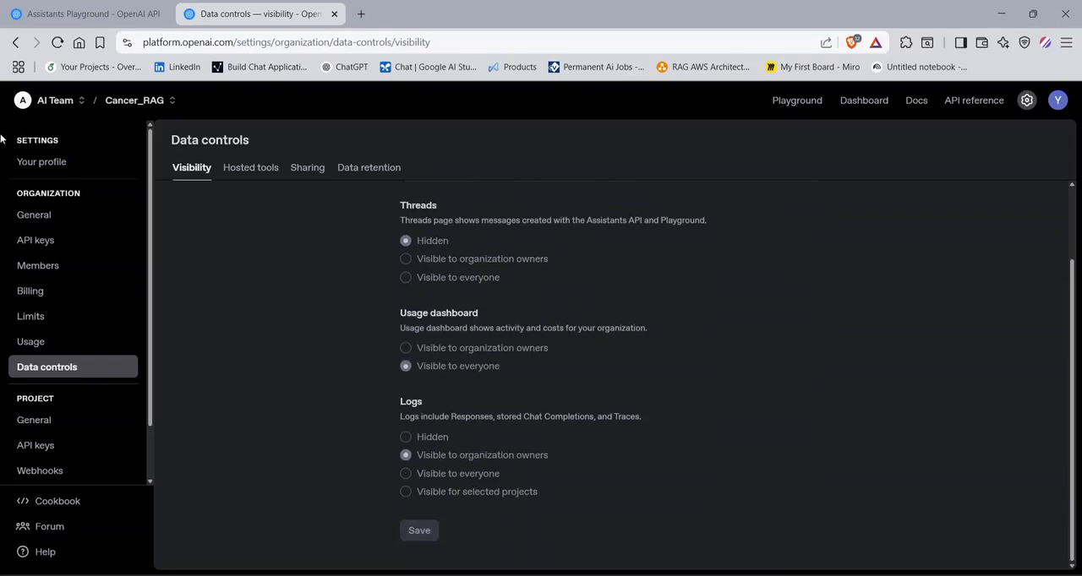
- Look at the Cancer_RAG project's general settings and its list of API keys
click(53, 420)
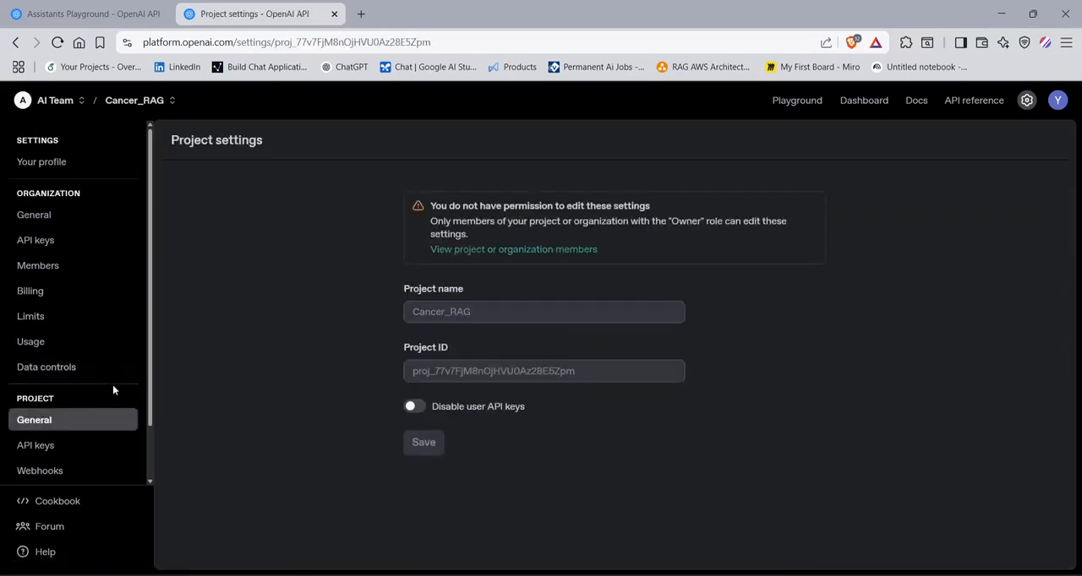
click(31, 447)
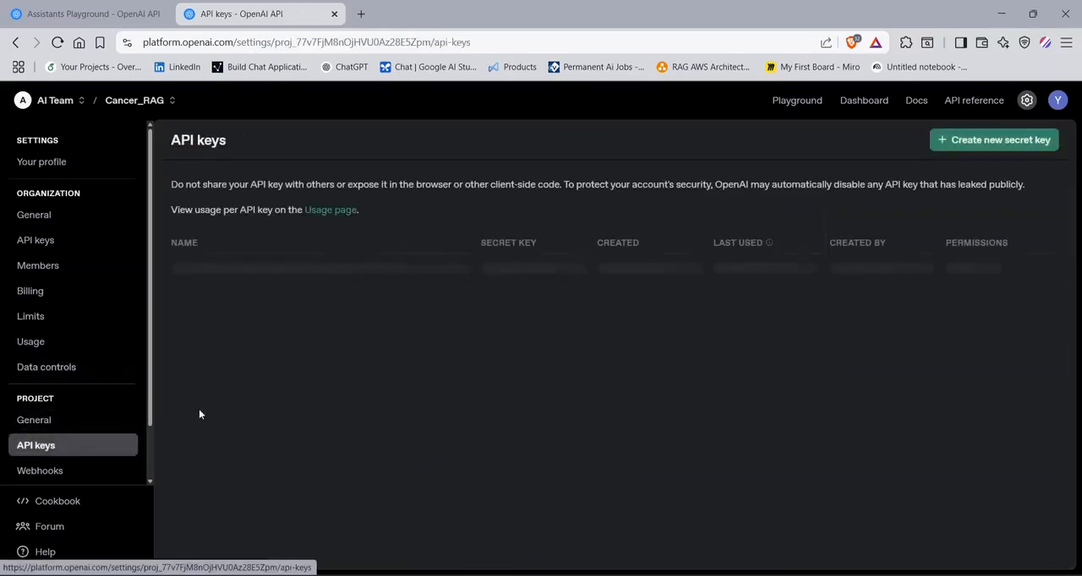
scroll(68, 469, down, 2)
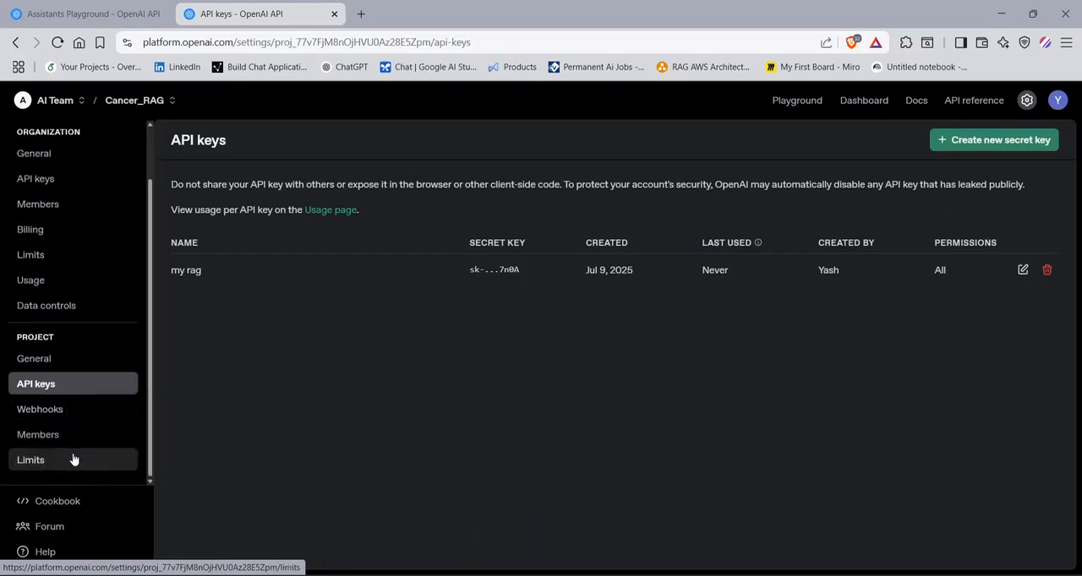
scroll(73, 459, up, 2)
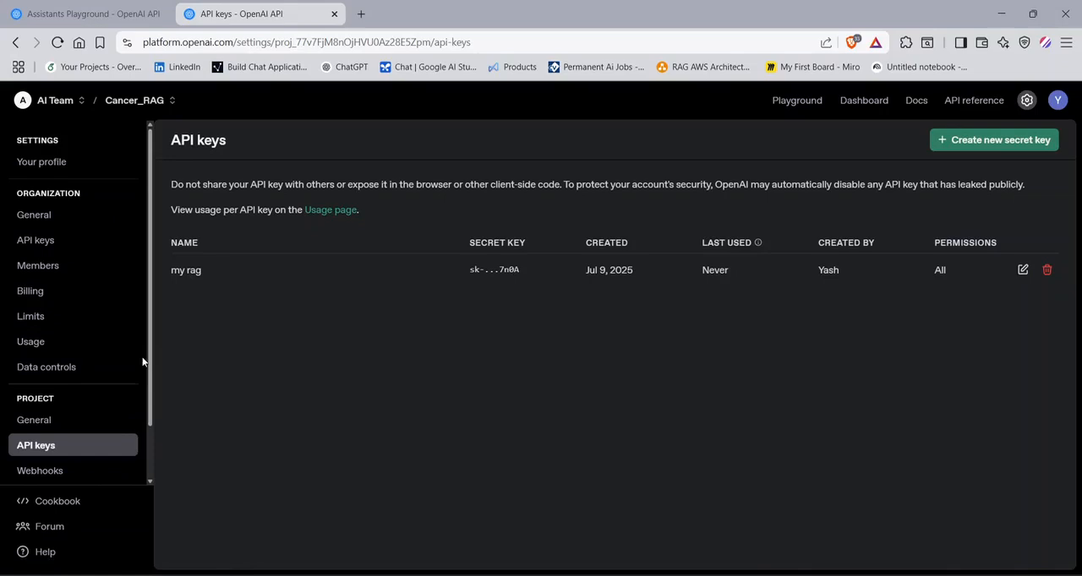
- Look at the organization-level API keys, and go through the user profile to the billing overview
click(34, 250)
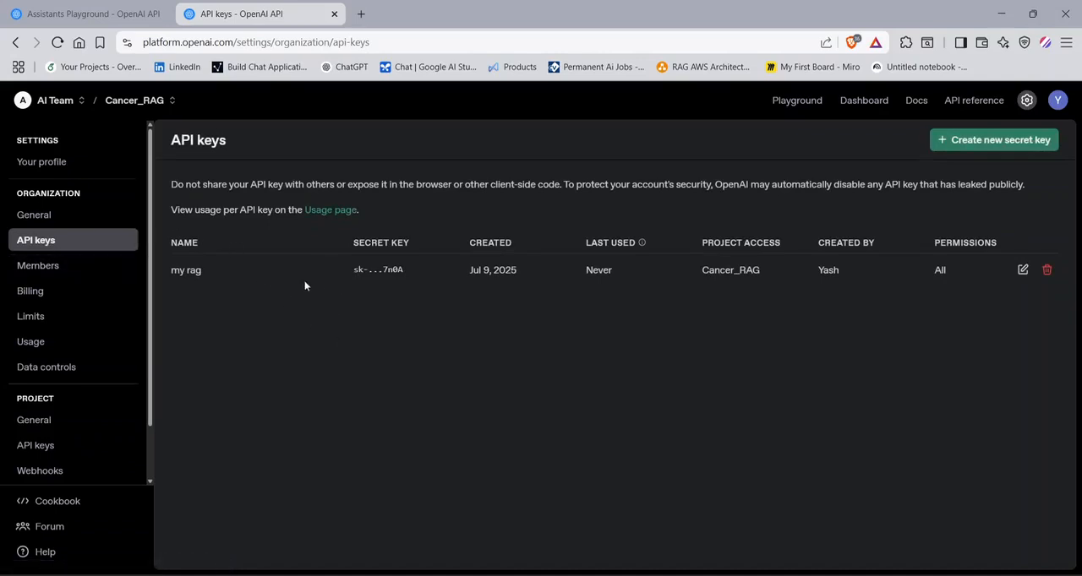
click(53, 163)
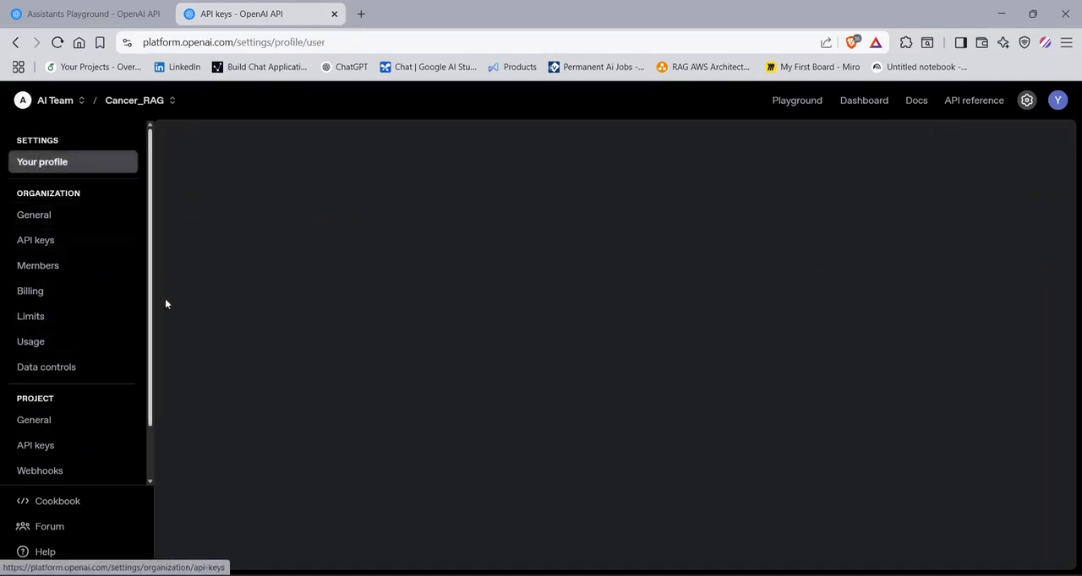
click(52, 289)
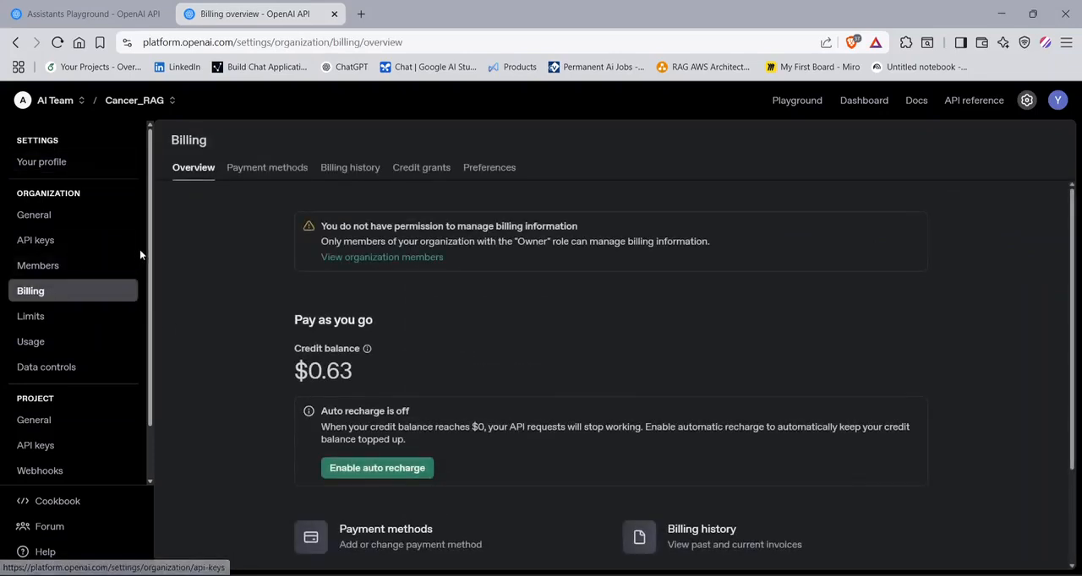